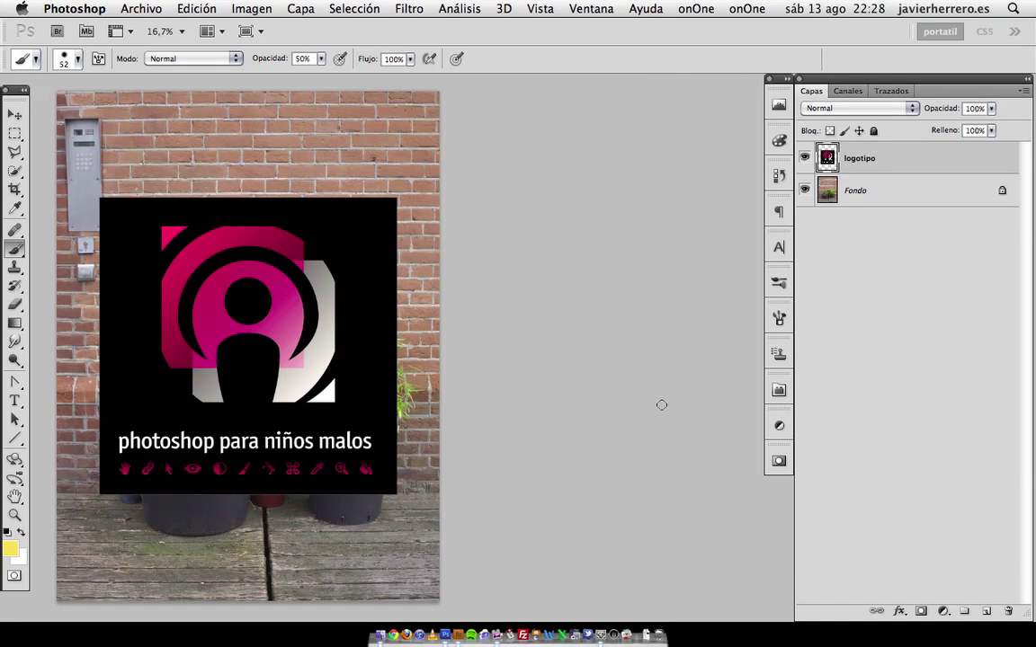
left_click(301, 9)
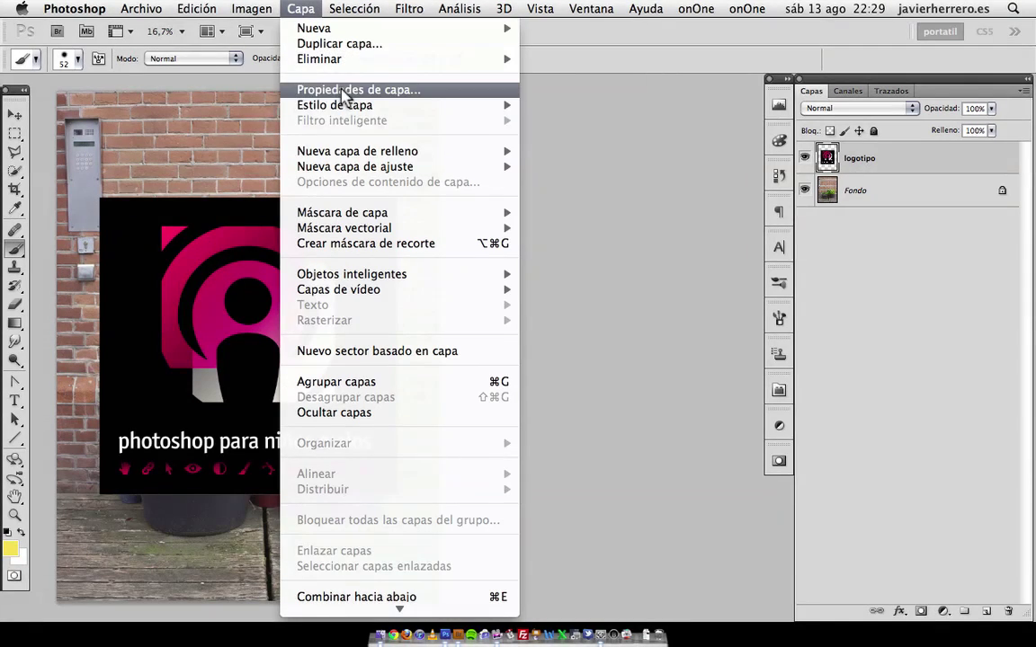
mouse_move(346, 106)
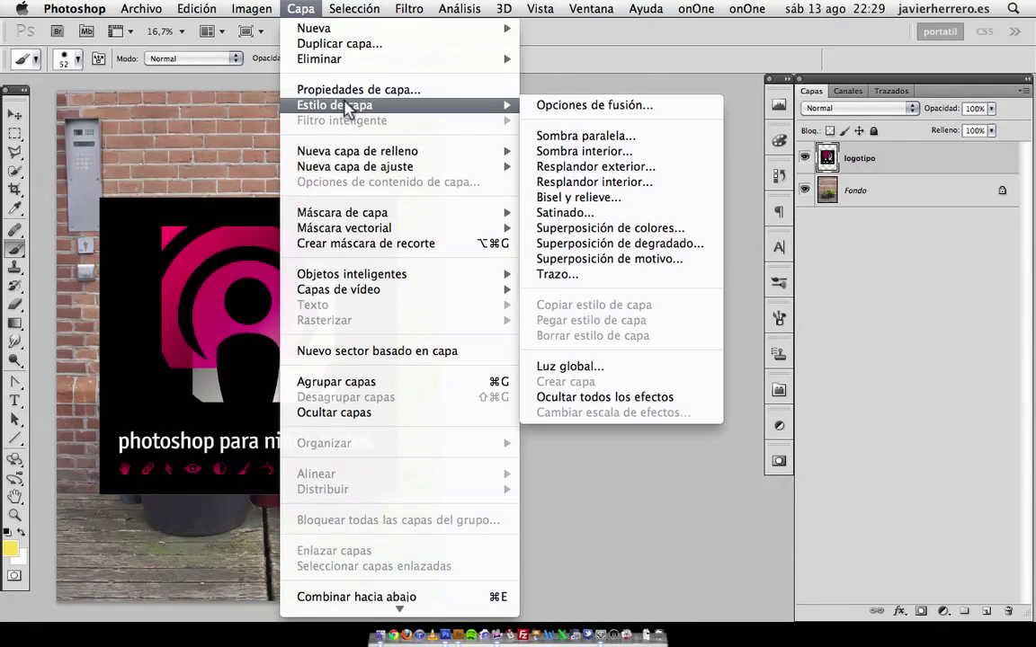
left_click(582, 106)
left_click_drag(531, 231, 530, 178)
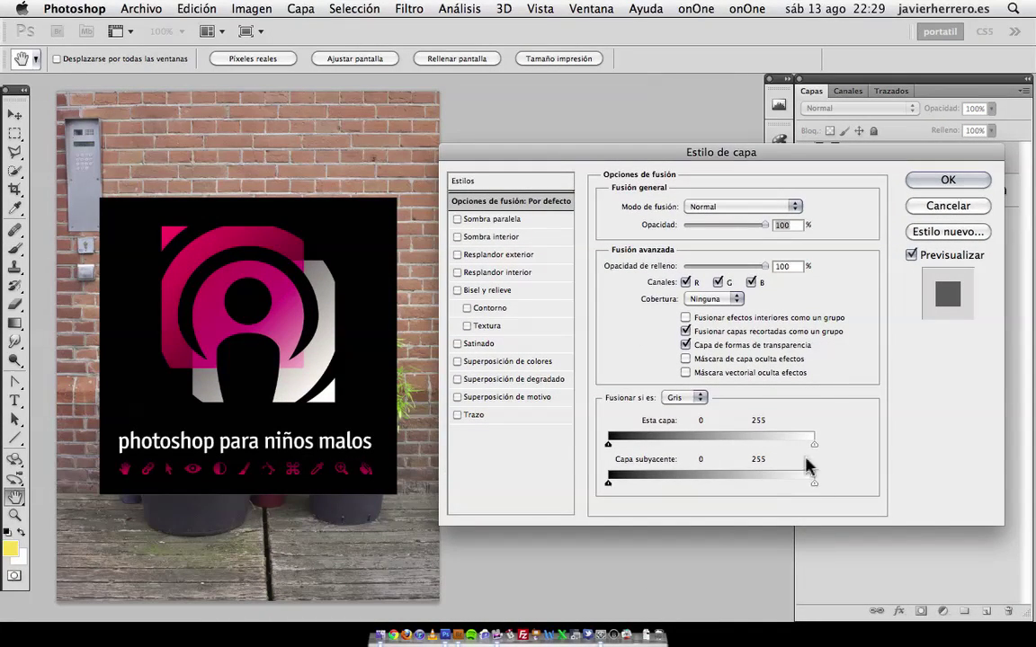
left_click(950, 206)
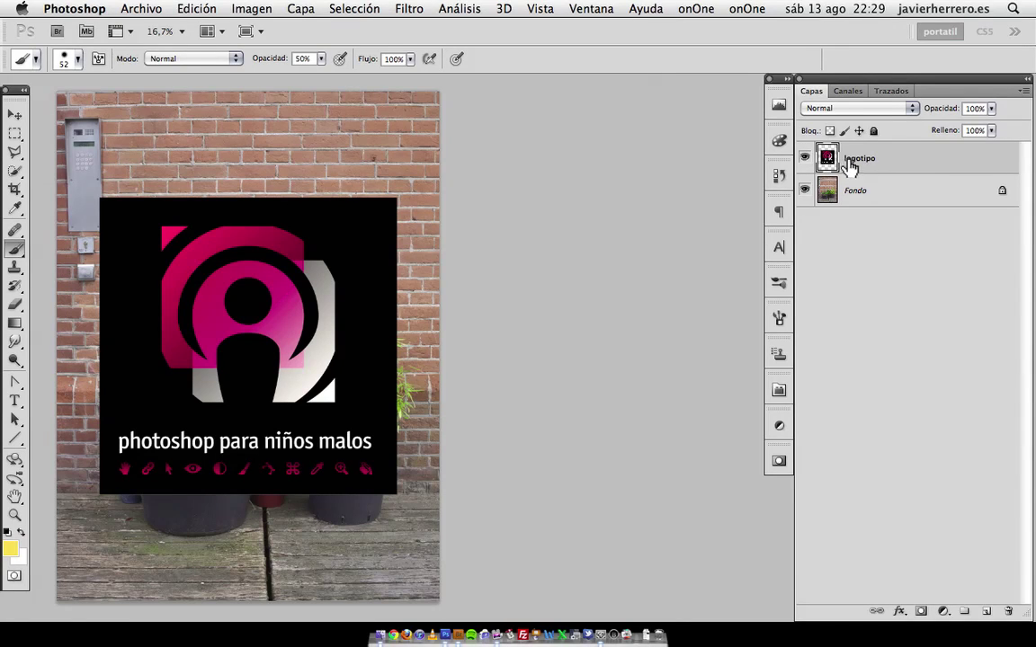
- Open the logotipo layer's blending options, try the Aclarar blend mode and restore it to Normal
double_click(920, 169)
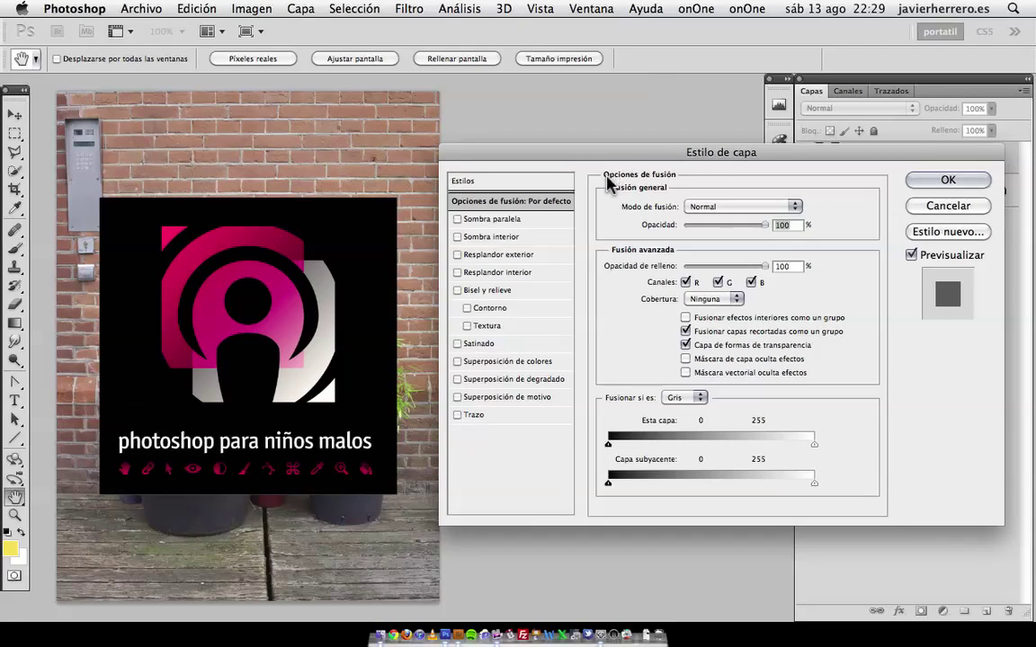
left_click_drag(807, 162, 580, 123)
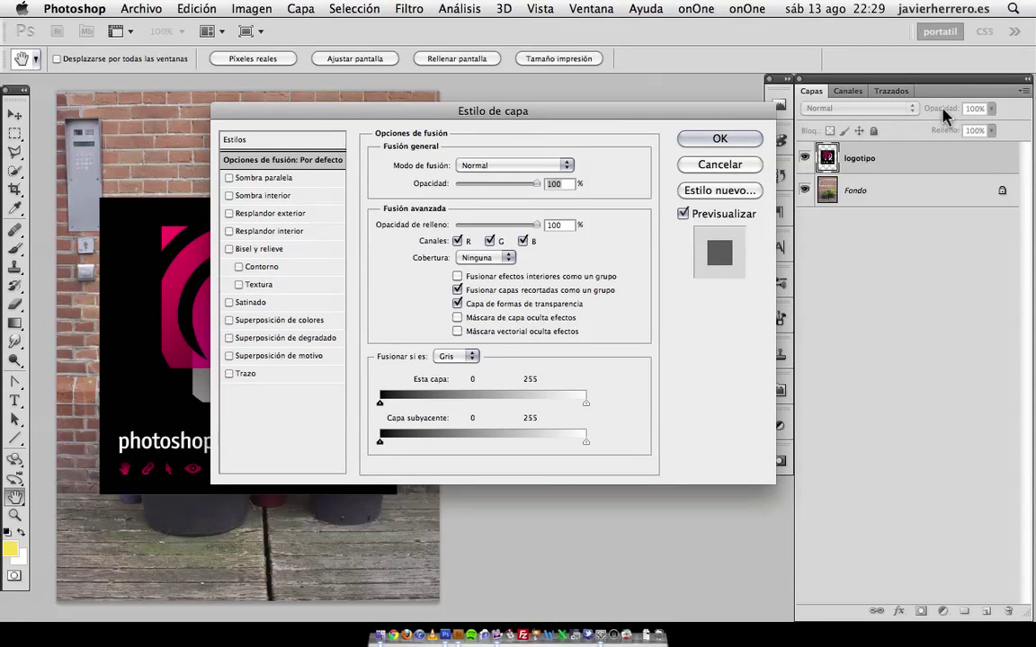
left_click(567, 167)
left_click(535, 256)
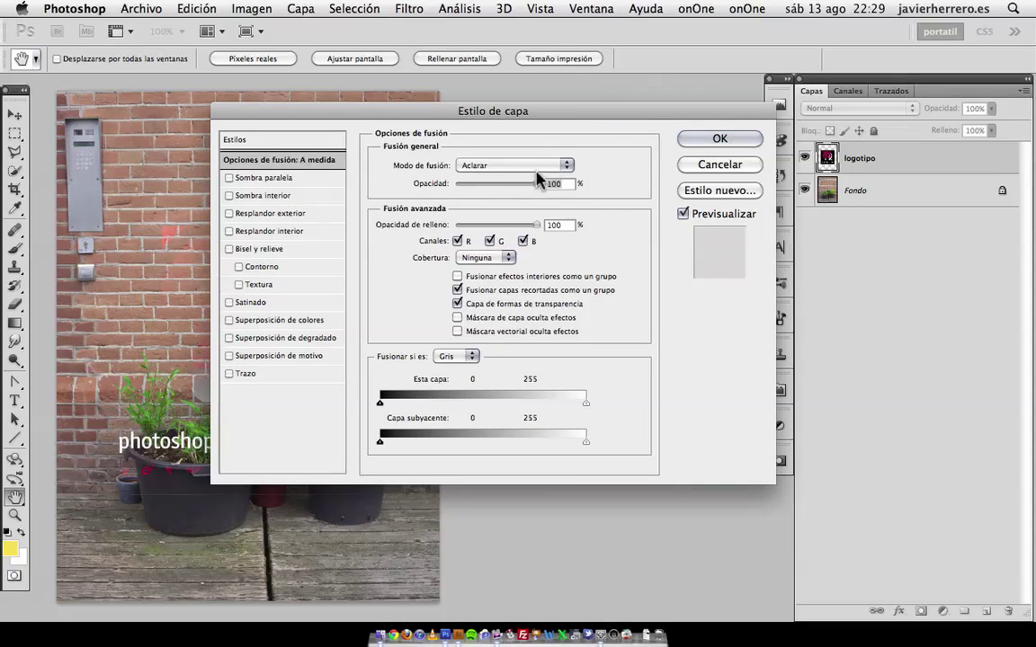
left_click(566, 165)
left_click(475, 73)
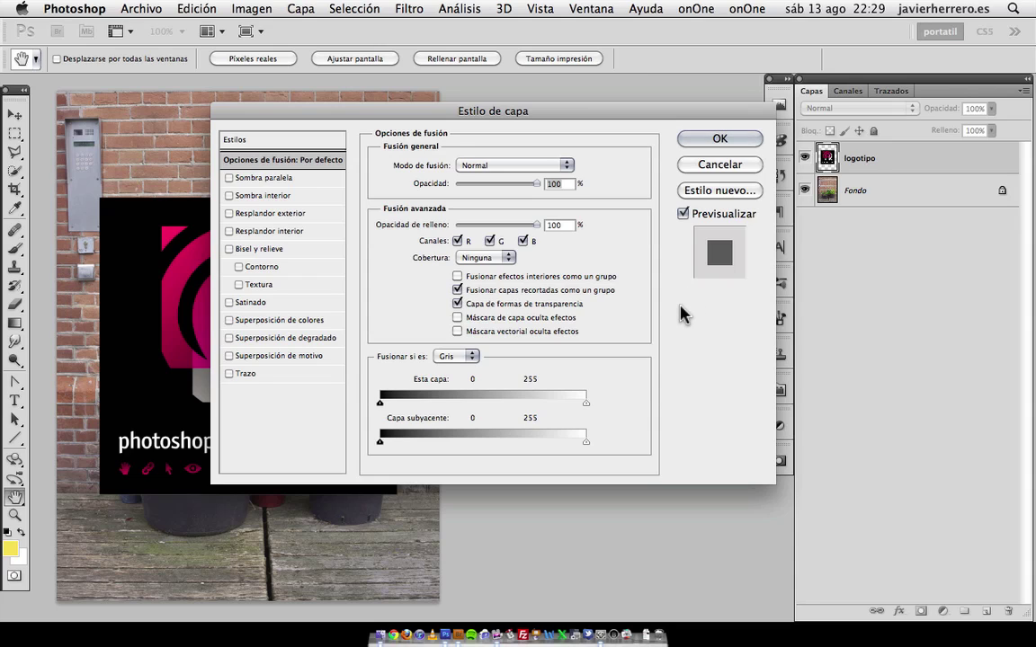
- Raise the black limit of the Esta capa range to 74 for the logotipo layer and apply the layer style
left_click_drag(610, 112, 680, 101)
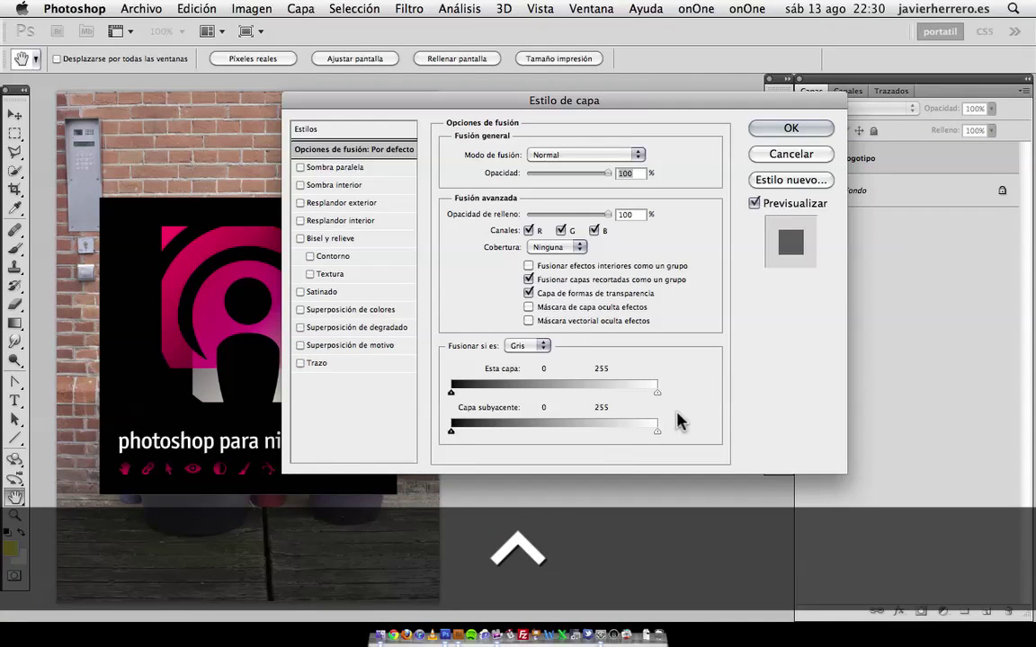
left_click_drag(658, 109, 810, 180)
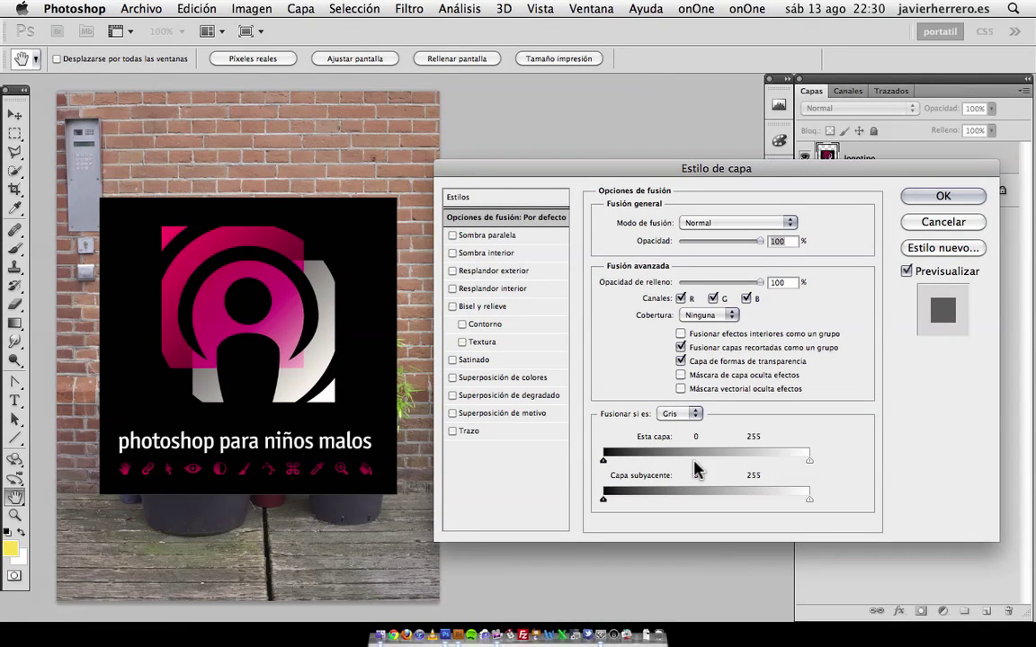
mouse_move(603, 463)
left_mouse_down()
mouse_move(719, 470)
mouse_move(598, 467)
left_mouse_up()
left_click_drag(607, 466, 663, 461)
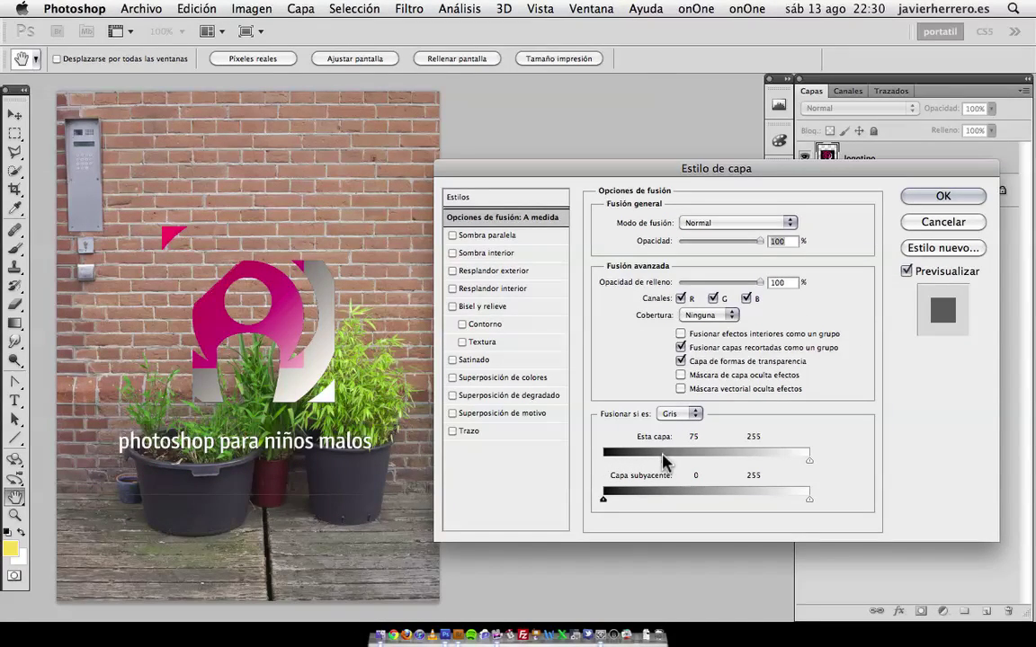
left_click(943, 196)
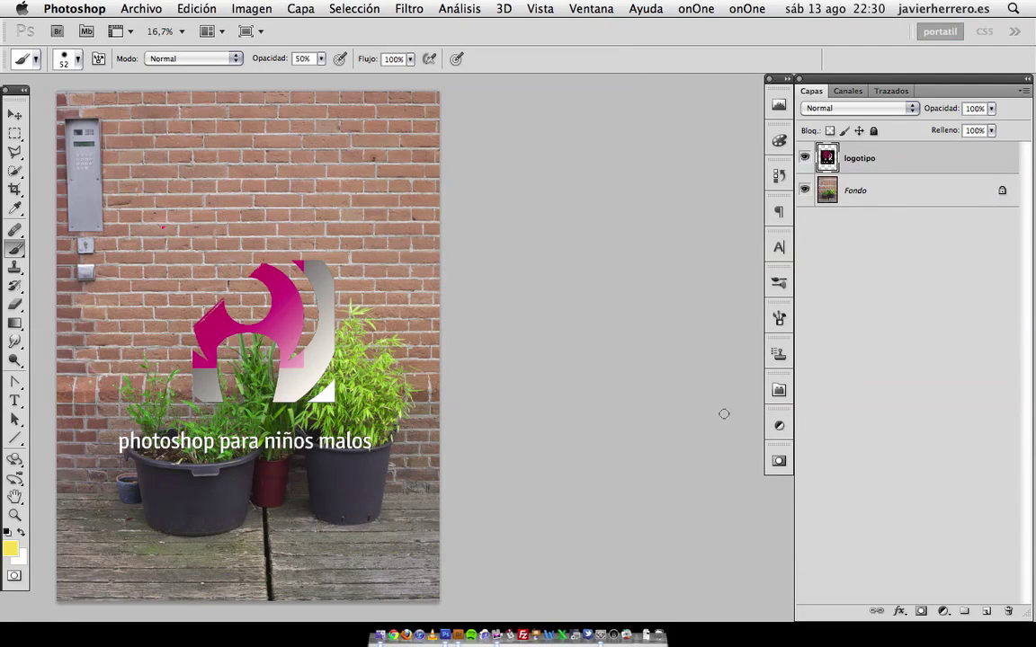
- Reopen the logotipo layer's blending options and return the Esta capa black limit to 0
double_click(919, 163)
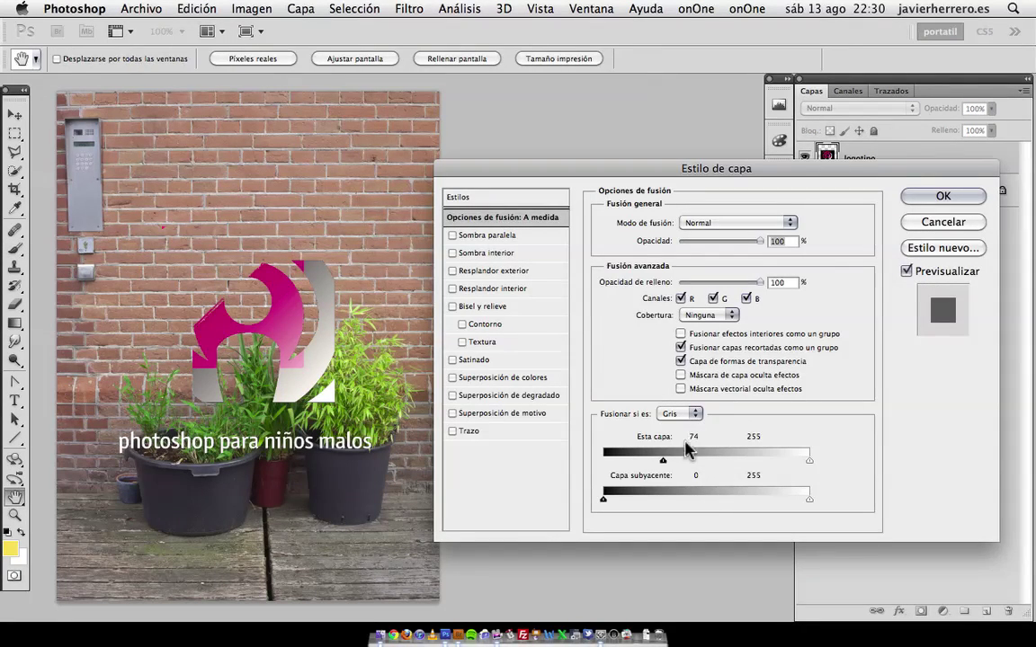
mouse_move(659, 461)
left_mouse_down()
mouse_move(604, 464)
mouse_move(660, 467)
left_mouse_up()
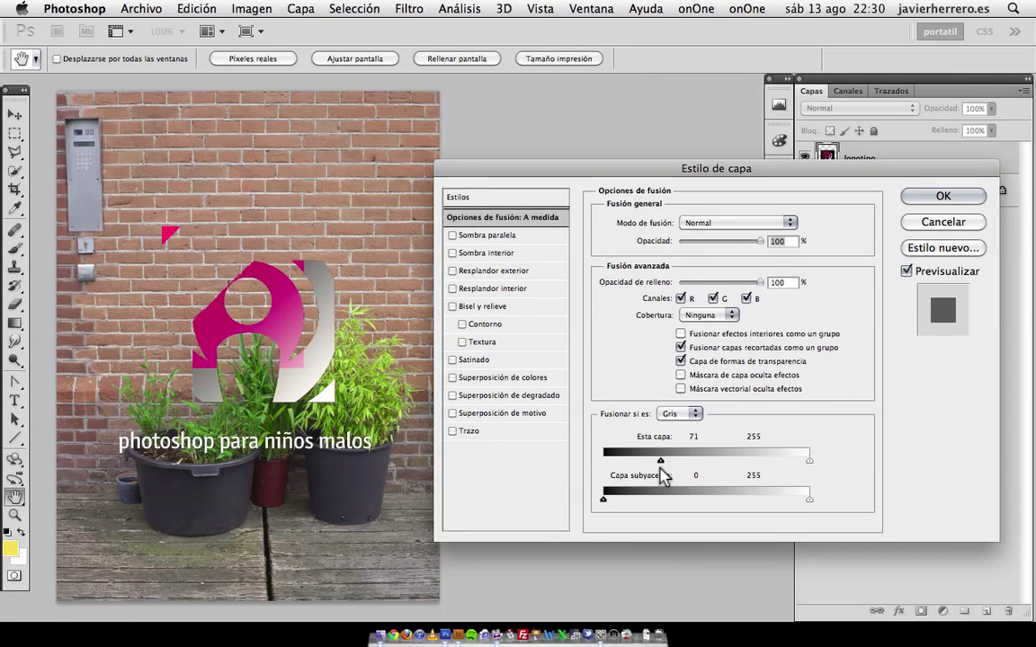
left_click_drag(660, 461, 603, 462)
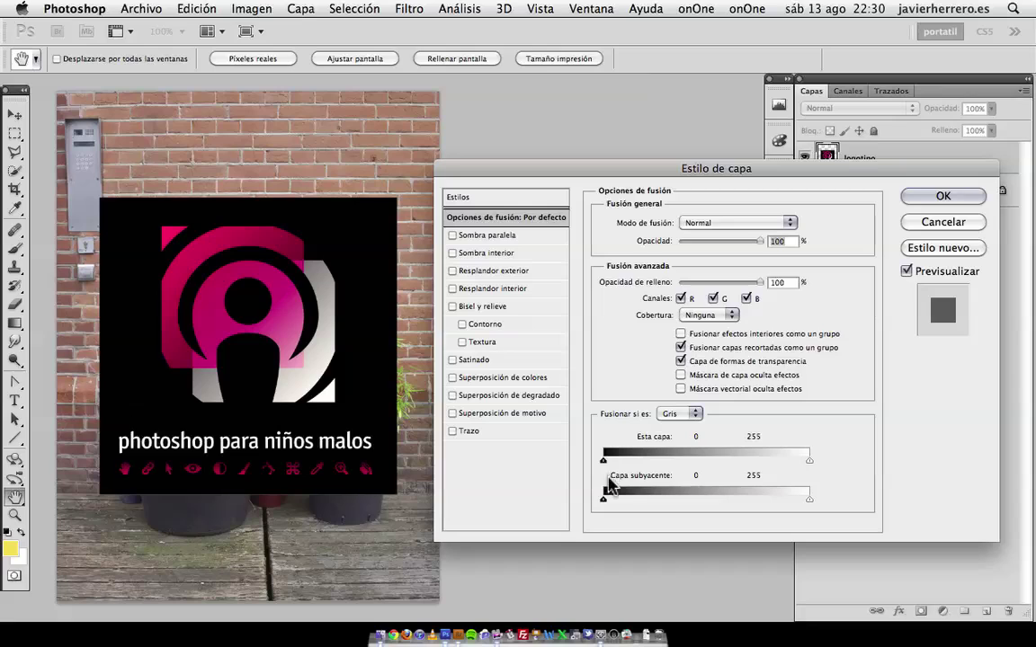
- Try lowering the Esta capa white limit to 20, raise it through 164 and restore it to 255
left_click_drag(807, 461, 609, 466)
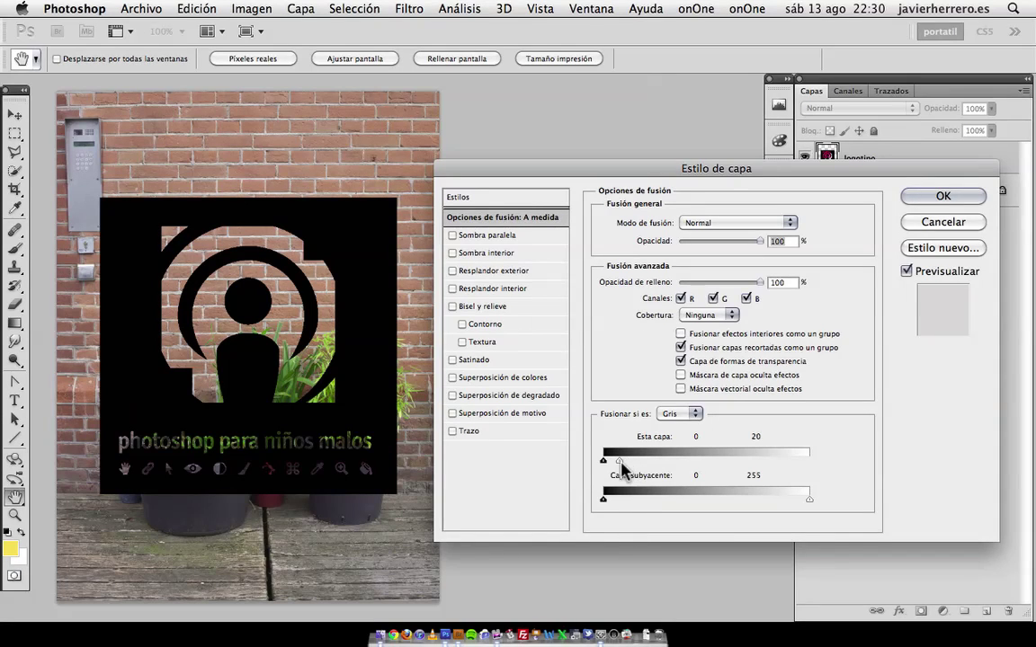
left_click_drag(627, 463, 717, 472)
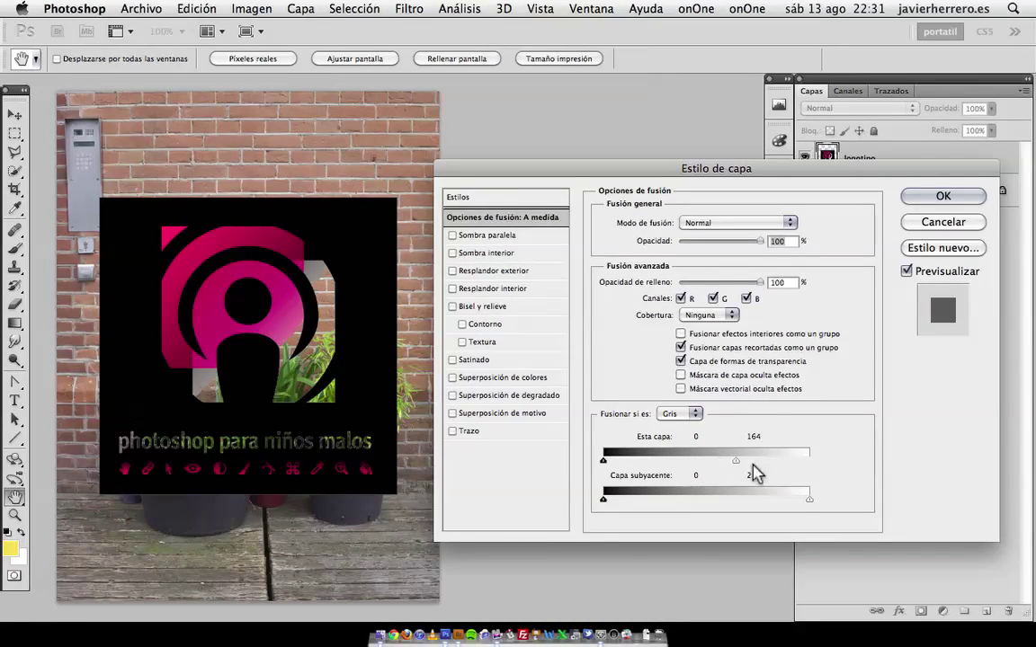
left_click_drag(716, 461, 811, 473)
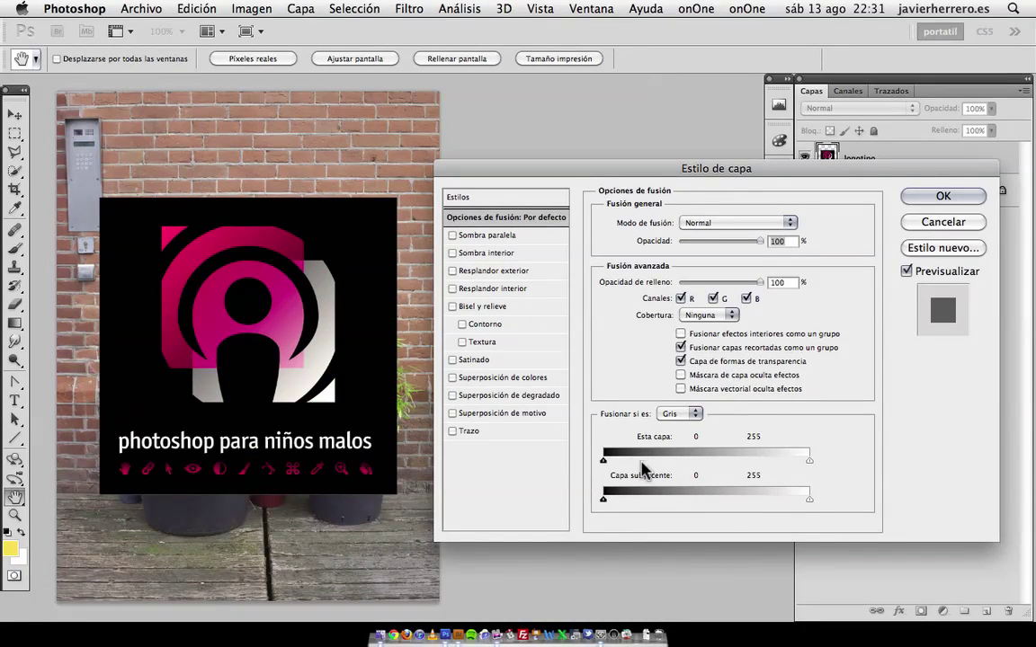
- Split the Esta capa black limit, trying 0 / 88, 0 / 164 and 13 / 164, and restore it to 0
key("alt")
mouse_move(609, 465)
left_mouse_down()
mouse_move(665, 471)
mouse_move(644, 474)
mouse_move(605, 465)
mouse_move(712, 465)
mouse_move(612, 462)
left_mouse_up()
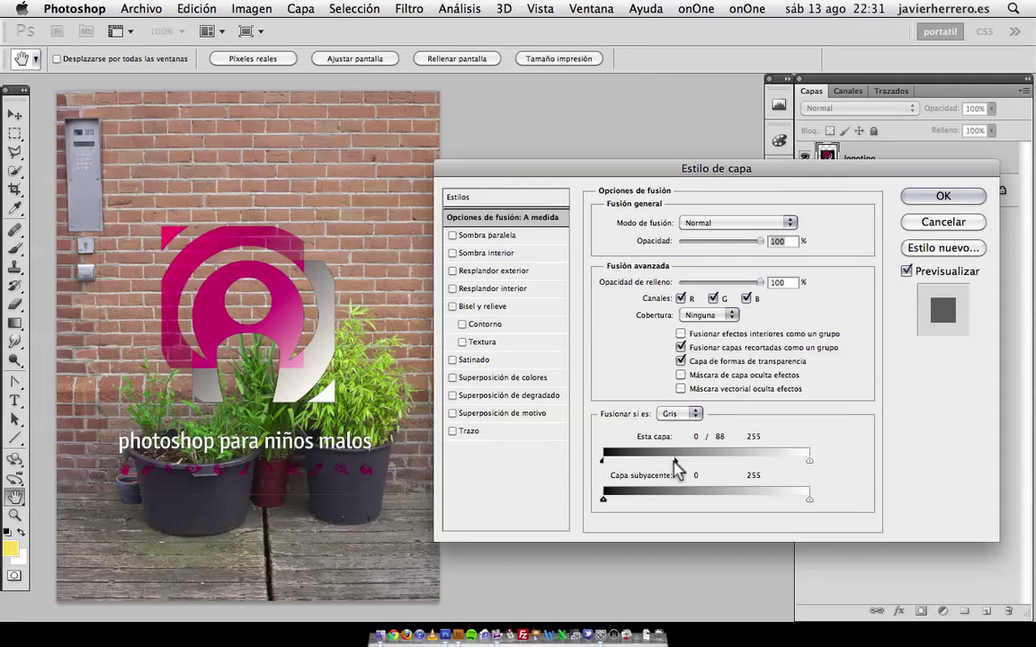
left_click_drag(677, 468, 738, 469)
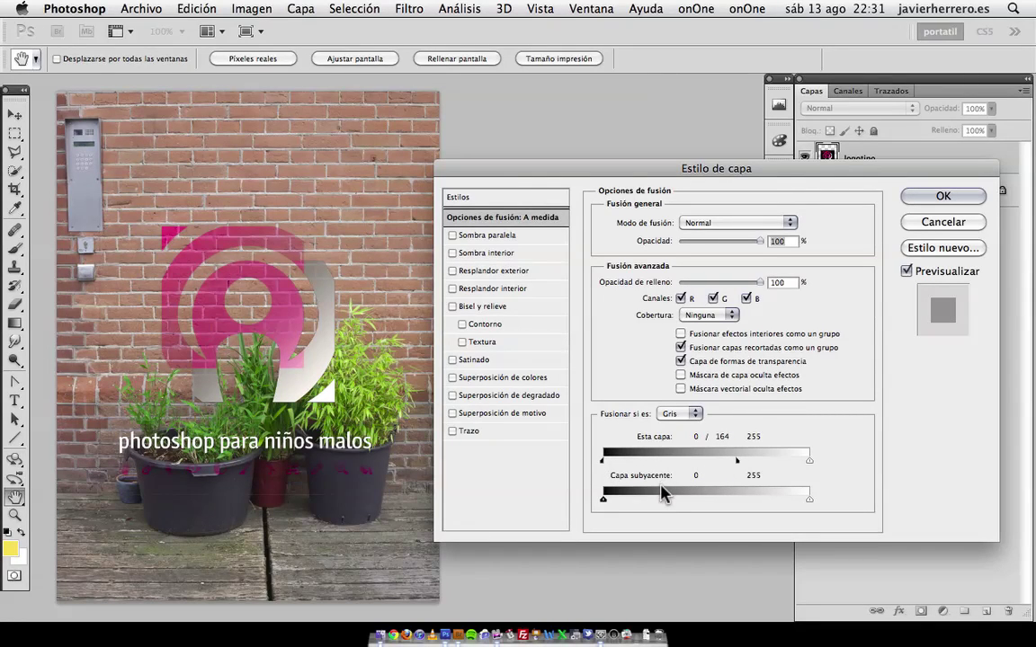
left_click_drag(604, 464, 615, 464)
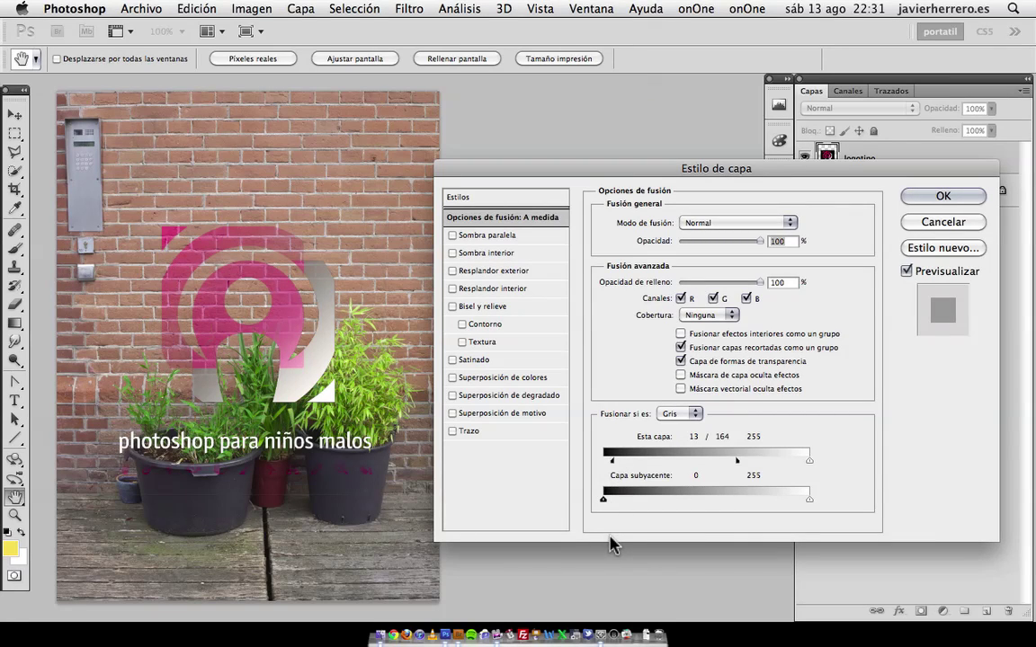
left_click_drag(736, 465, 583, 462)
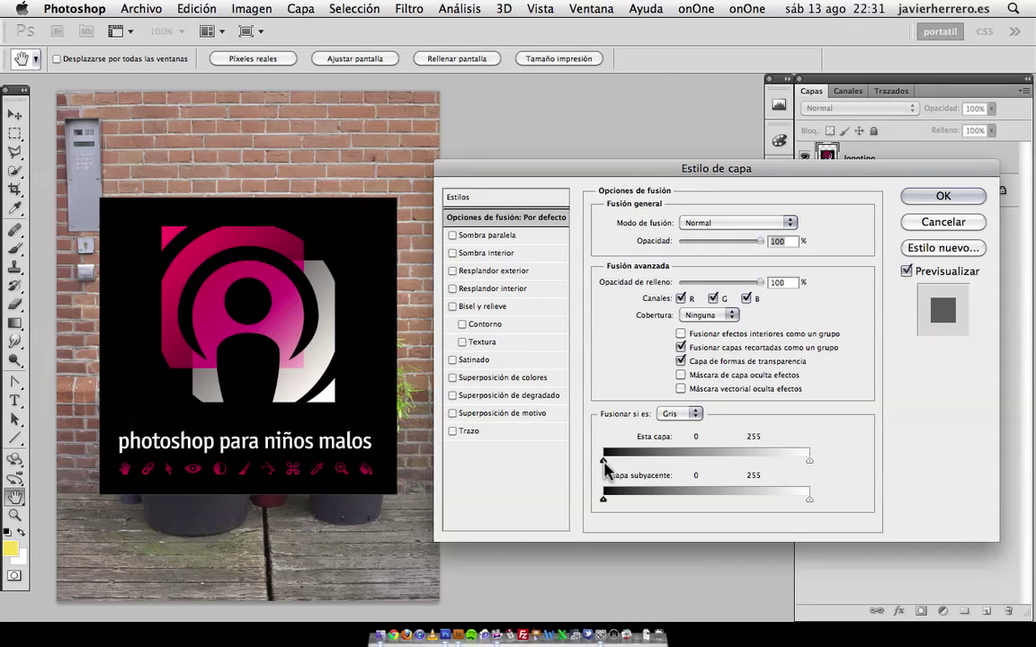
mouse_move(599, 463)
left_mouse_down()
mouse_move(672, 462)
mouse_move(603, 462)
left_mouse_up()
- Split the Esta capa white limit to 48 / 255, inspect the logo's blend up close and apply the layer style
left_click_drag(809, 462, 639, 463)
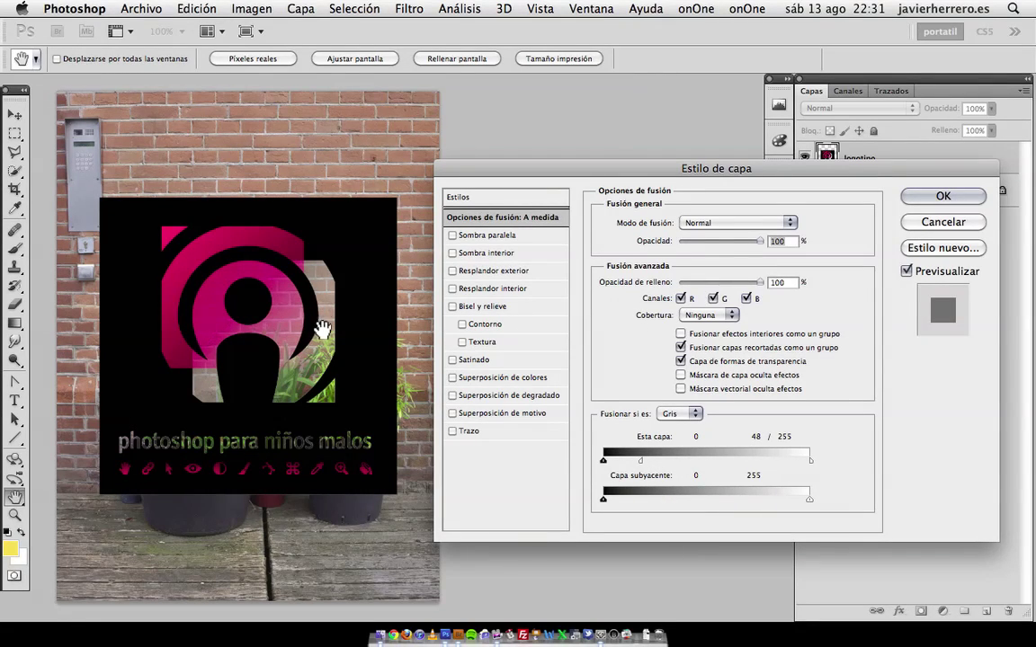
key("super+plus")
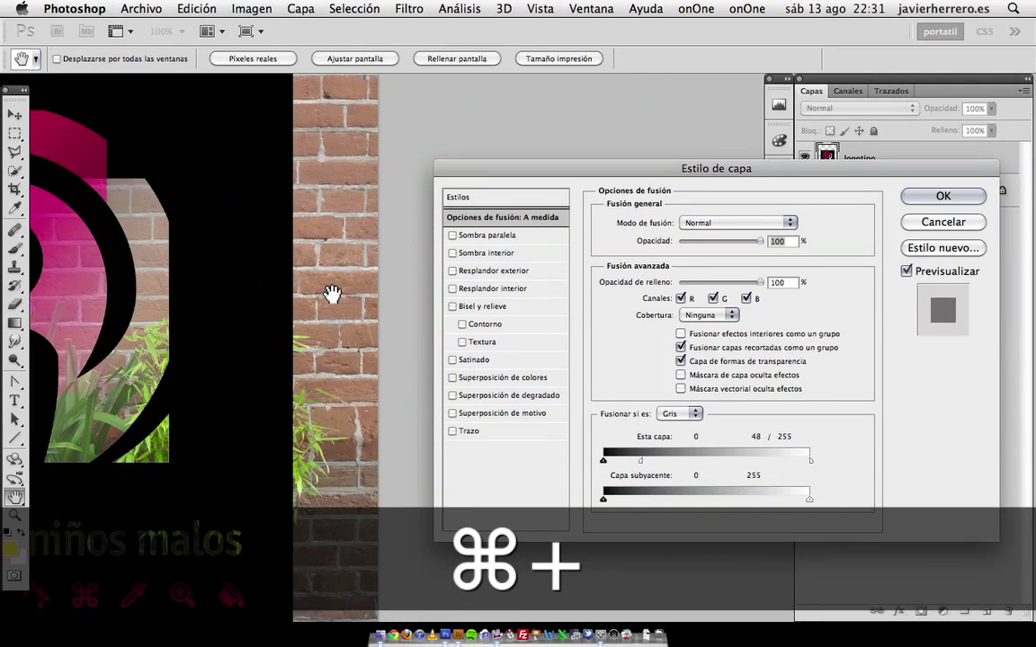
scroll(305, 302, "left", 5)
scroll(306, 301, "down", 2)
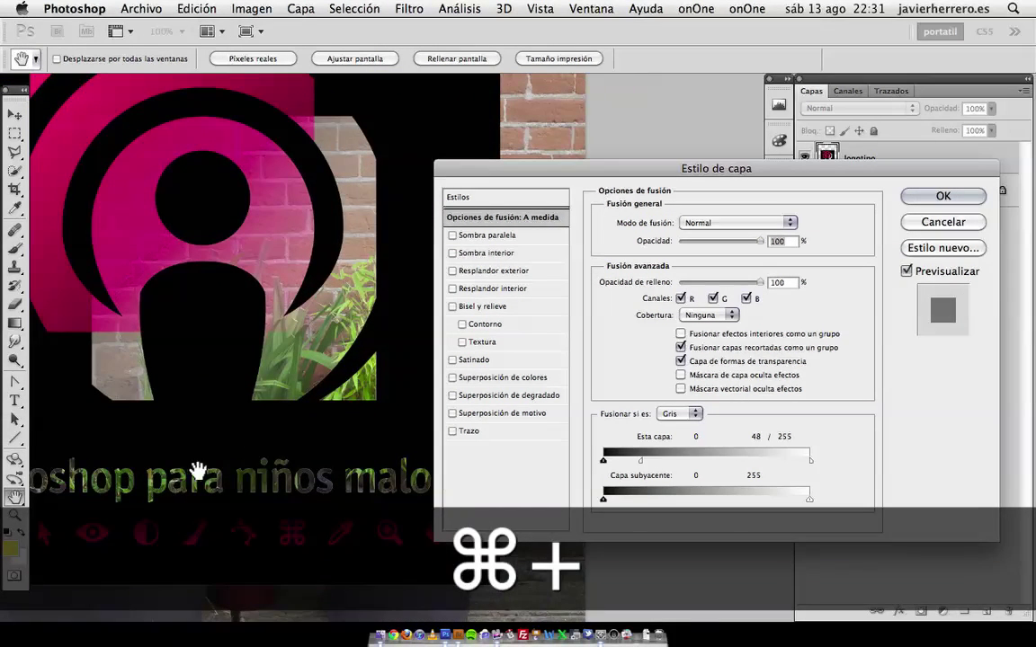
left_click(940, 197)
- Move the logotipo layer over the photo, placing it slightly lower and further right over the plants
key("v")
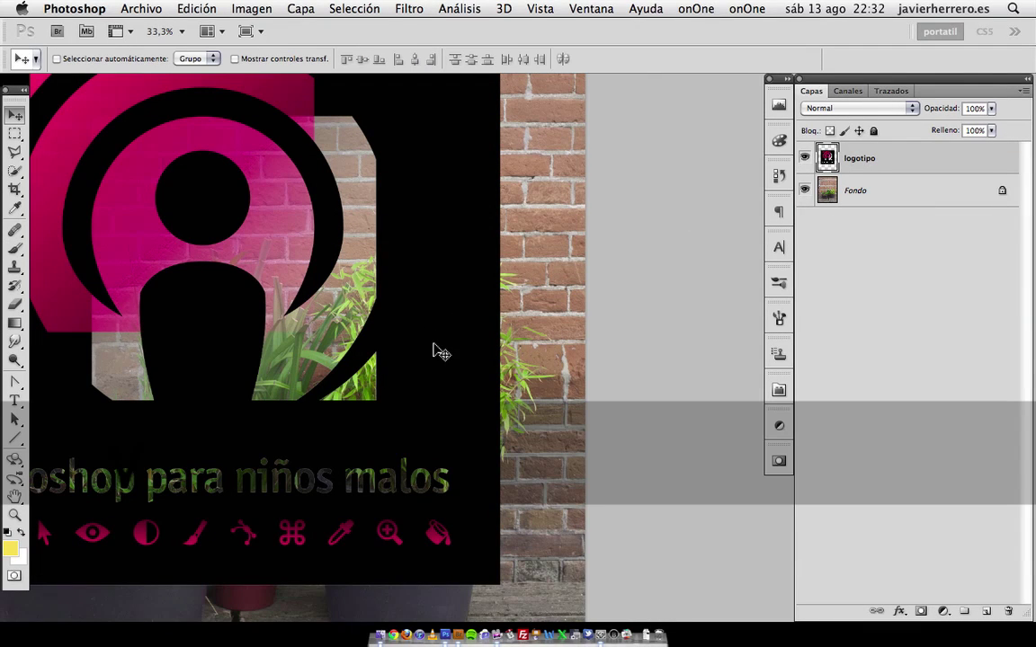
left_click_drag(428, 331, 577, 392)
left_click_drag(580, 335, 469, 424)
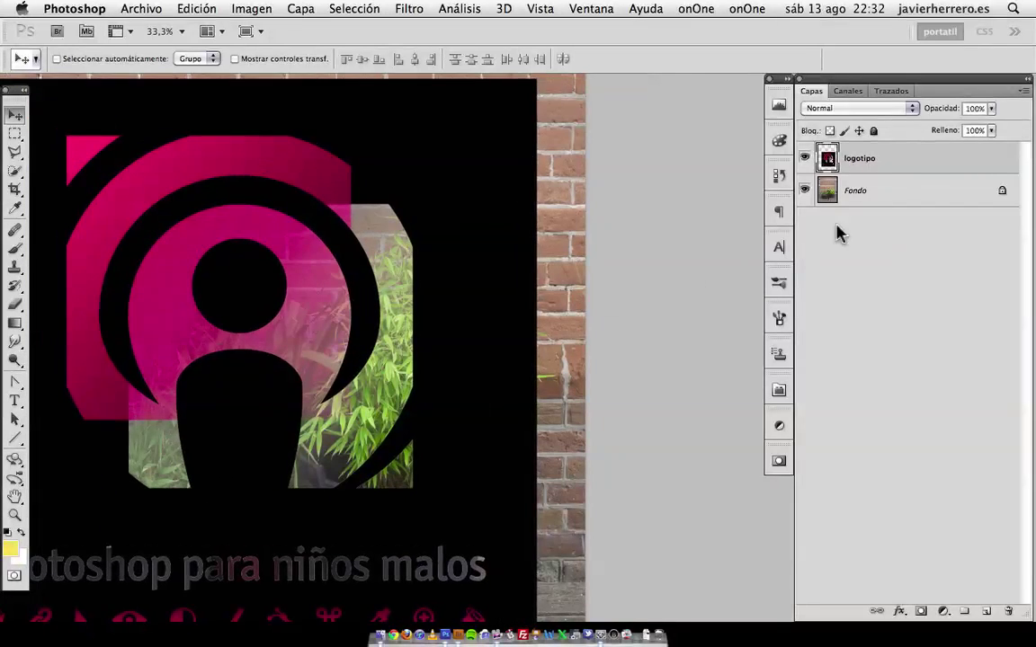
- Reopen the logotipo layer's blending options, try different Esta capa black and white limits and restore the range to 0–255
double_click(925, 173)
mouse_move(809, 460)
left_mouse_down()
mouse_move(687, 470)
mouse_move(811, 479)
mouse_move(825, 470)
left_mouse_up()
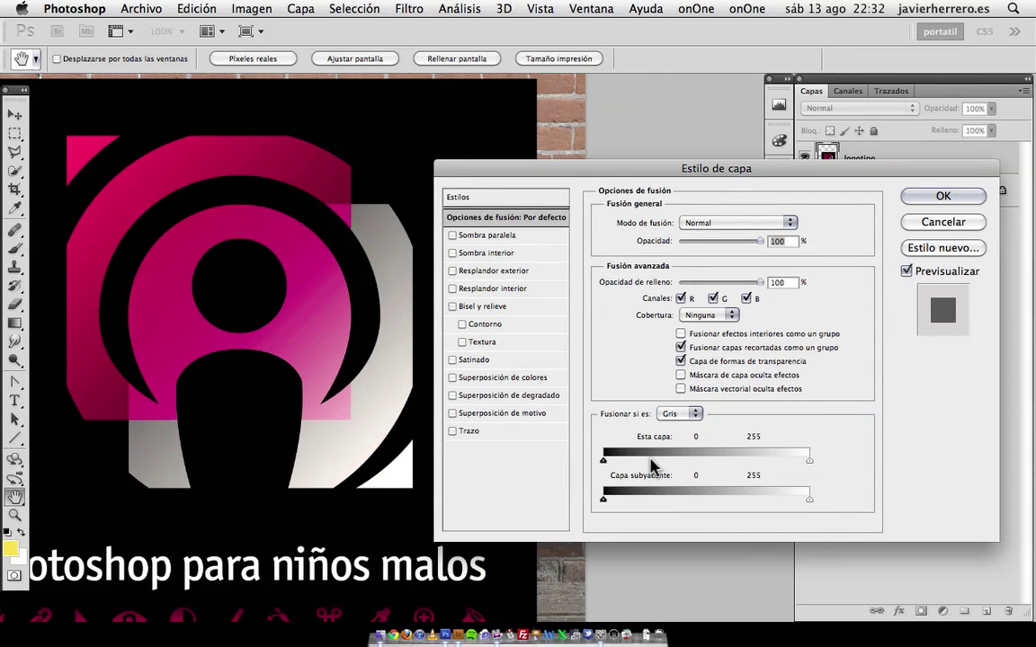
left_click_drag(604, 460, 707, 469)
left_click_drag(810, 461, 604, 461)
left_click_drag(717, 461, 809, 462)
mouse_move(604, 461)
left_mouse_down()
mouse_move(676, 461)
mouse_move(603, 461)
left_mouse_up()
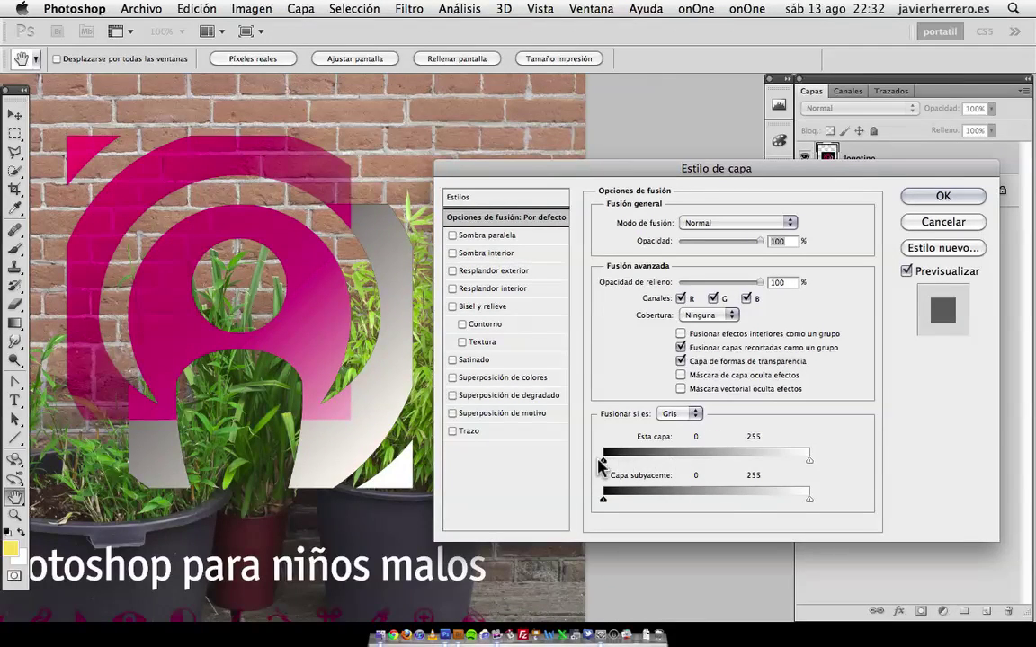
- Bring the whole image into view and raise the Capa subyacente black limit to 61
key("super+minus")
key("super+minus")
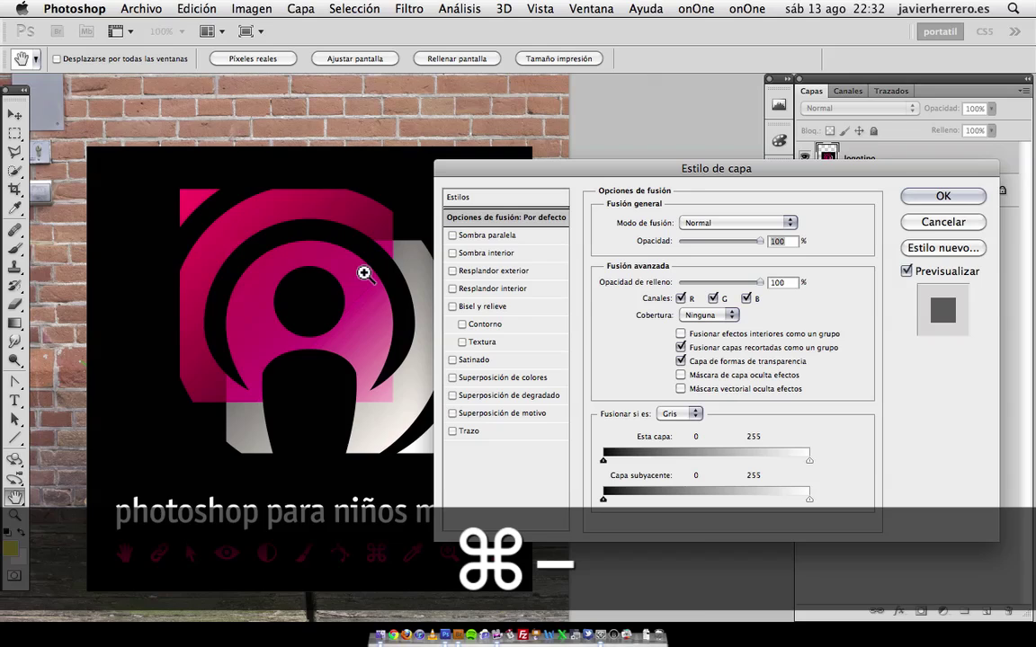
left_click_drag(411, 381, 337, 358)
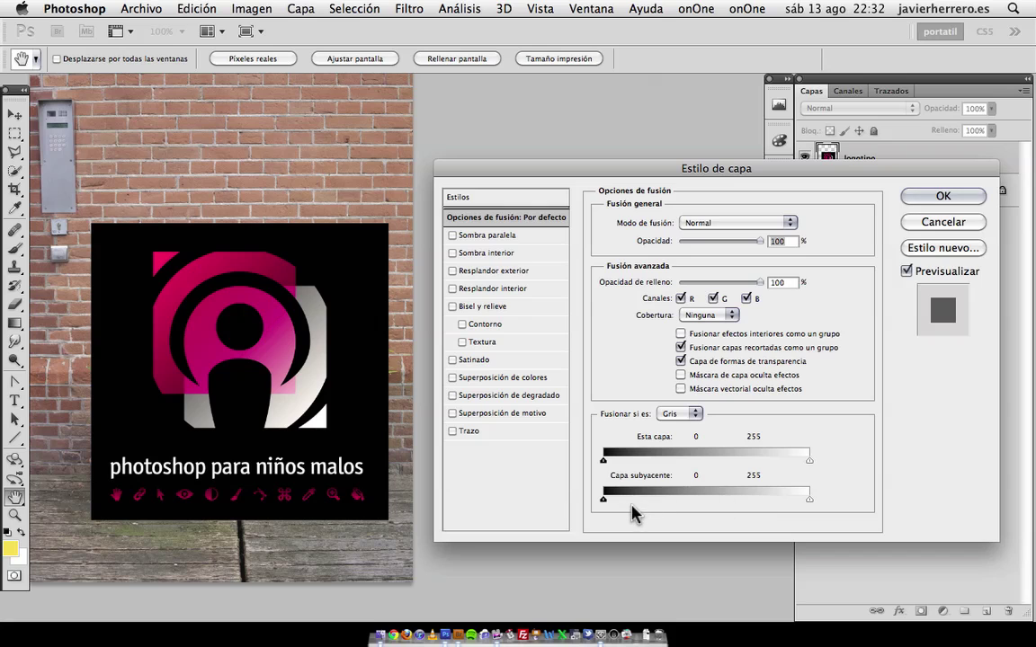
left_click_drag(603, 496, 663, 501)
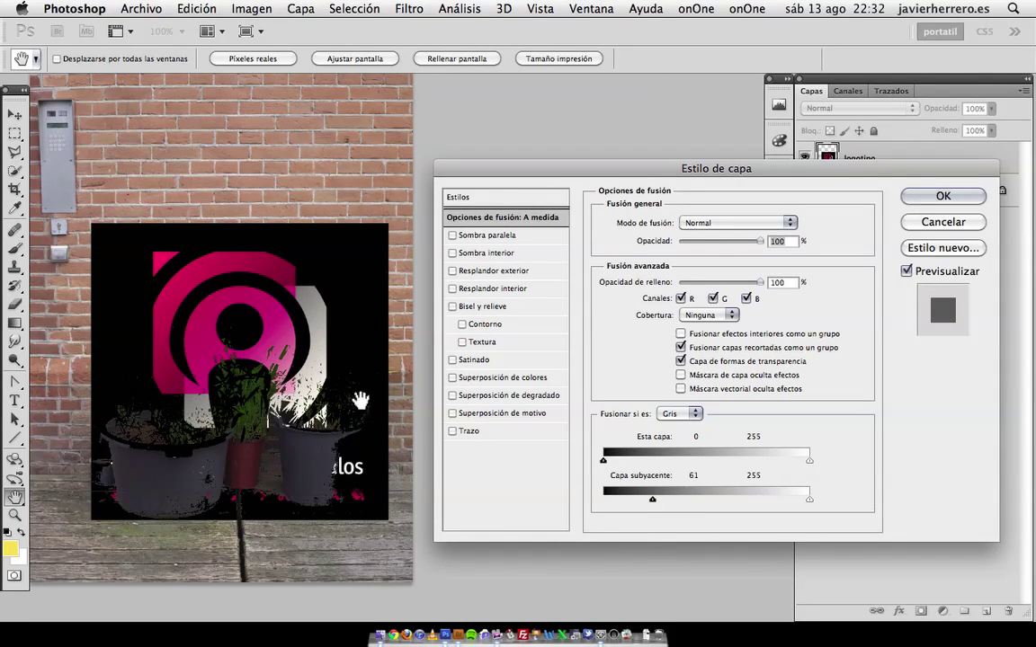
- Split the Capa subyacente black limit to 0 / 202 and restore it to 0
key("alt")
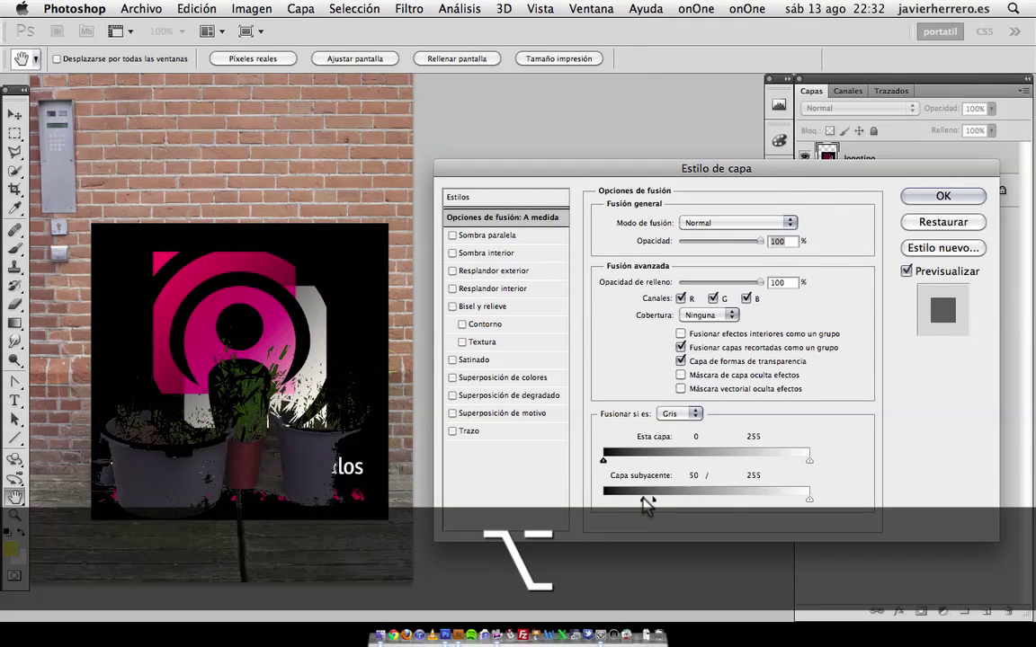
left_click_drag(651, 500, 768, 500)
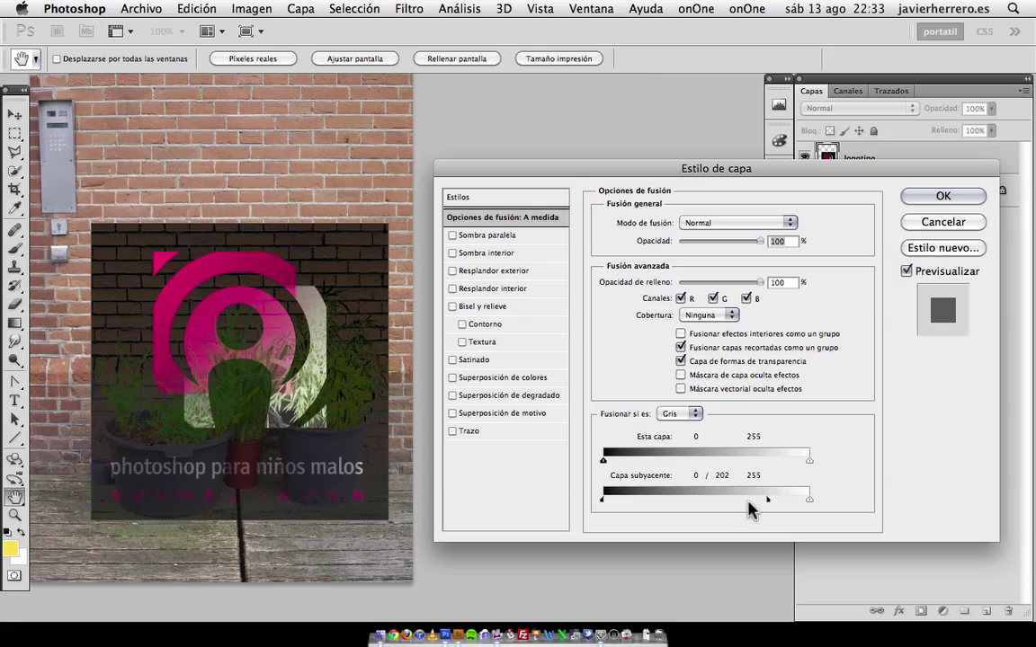
left_click_drag(763, 501, 601, 499)
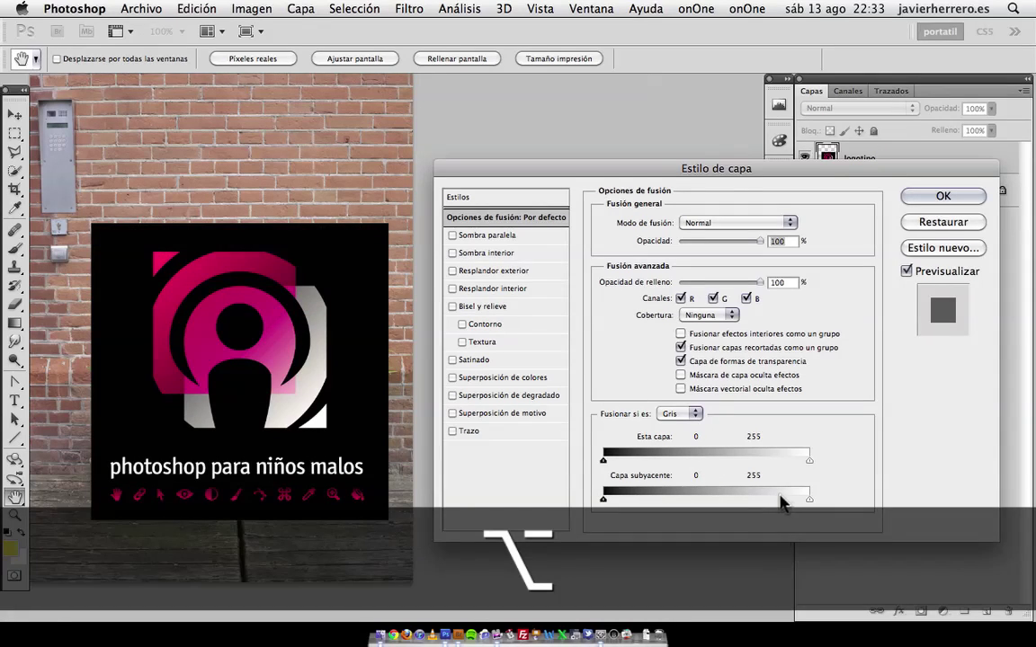
- Split the Capa subyacente white limit to 61 / 255 and apply the logotipo layer's blending options
left_click_drag(810, 499, 668, 501)
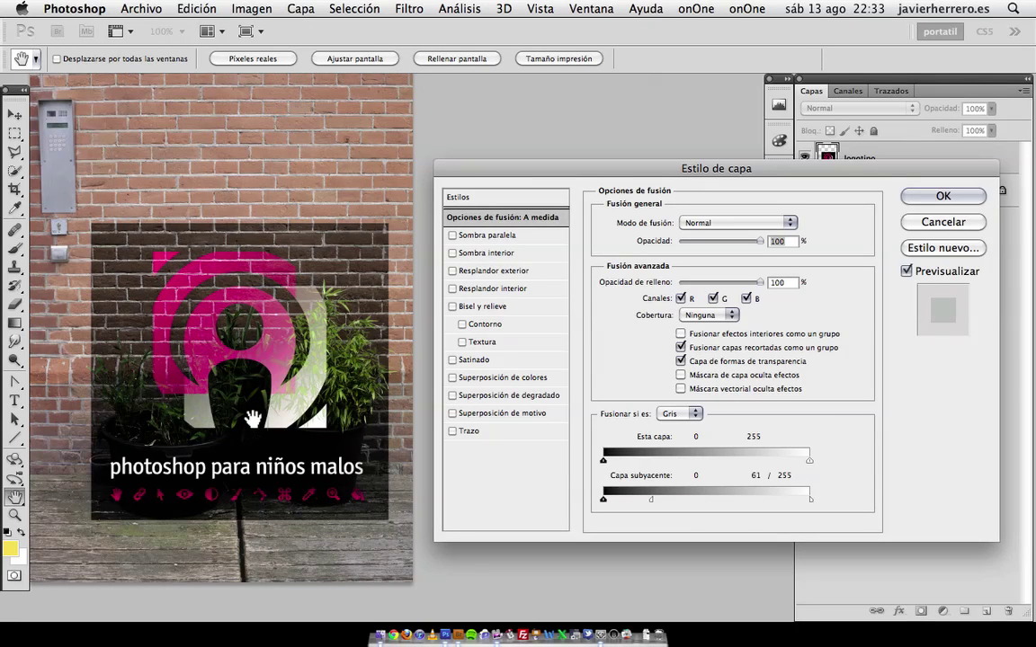
left_click(926, 201)
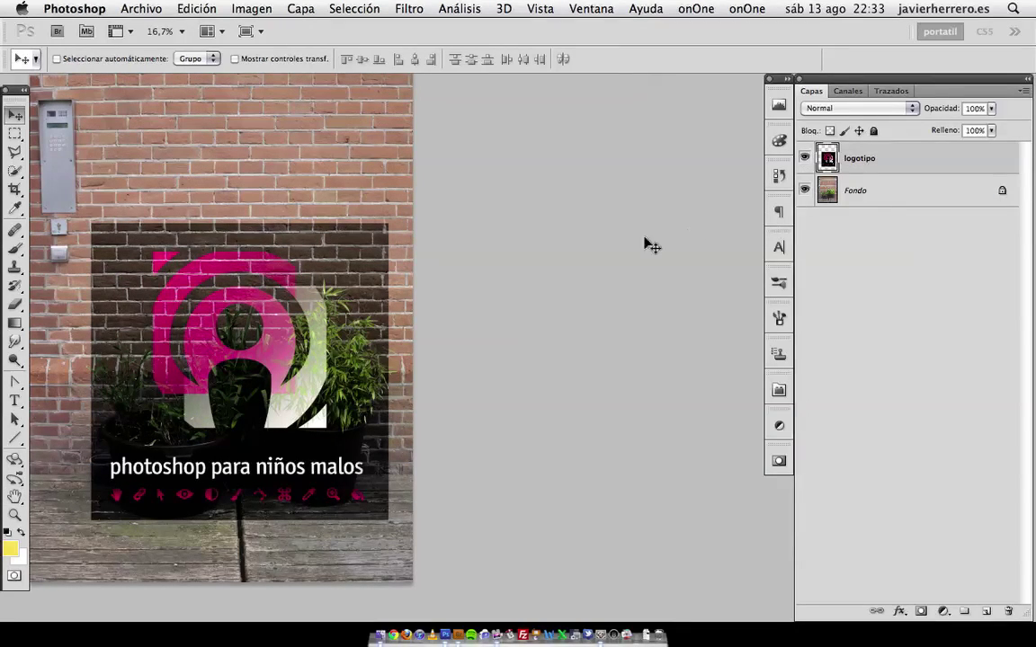
- Move the logotipo layer up onto the brick wall and scale it proportionally to 67.60%, placing it above the plants beside the intercom
left_click_drag(302, 377, 309, 333)
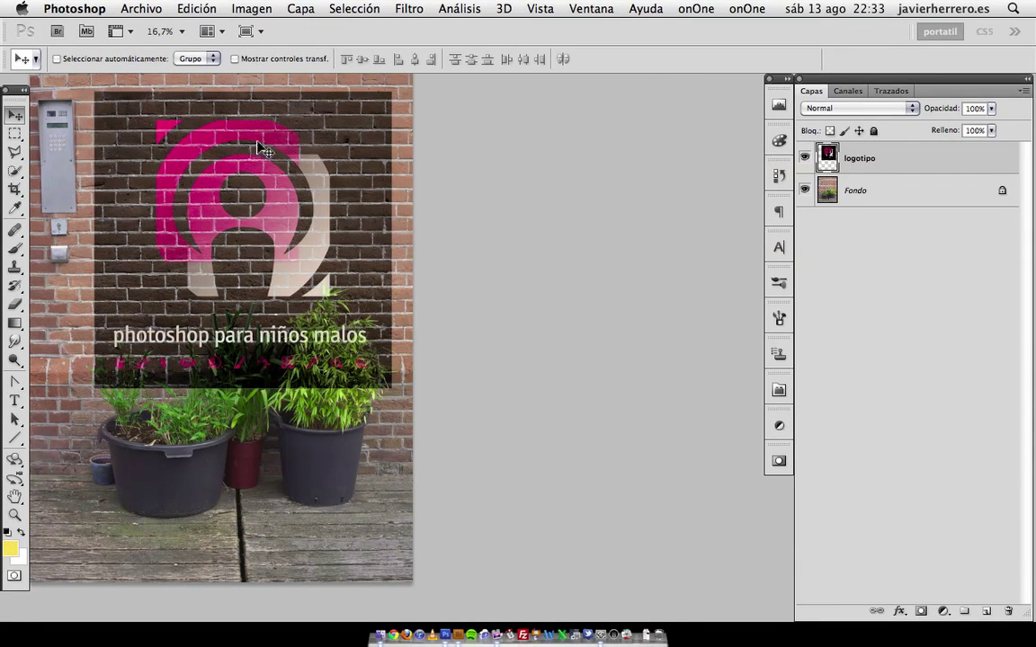
key("super+t")
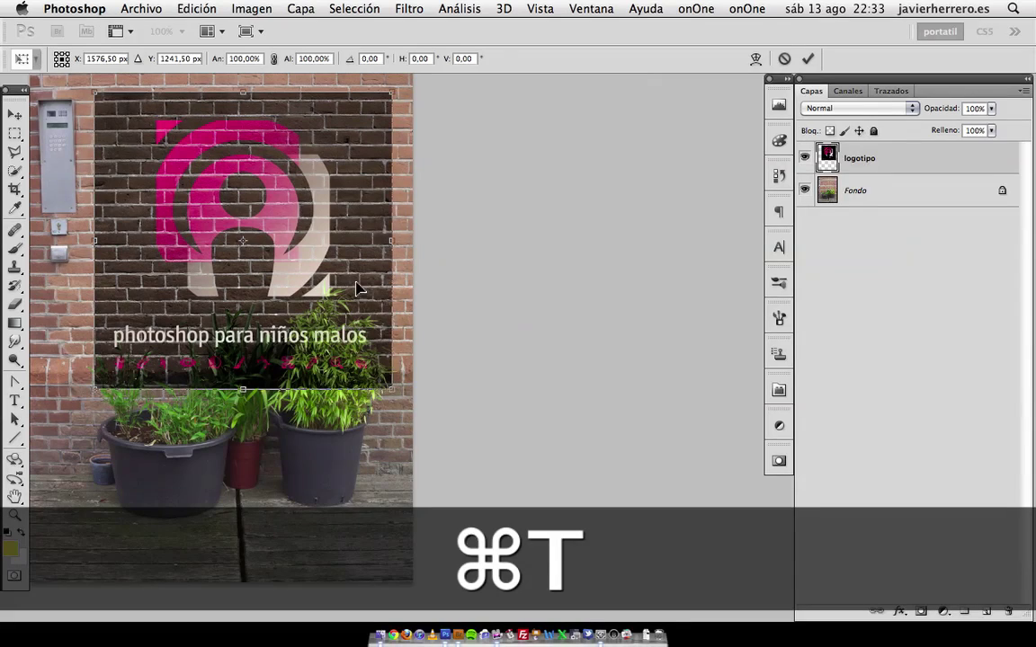
left_click_drag(388, 382, 315, 312)
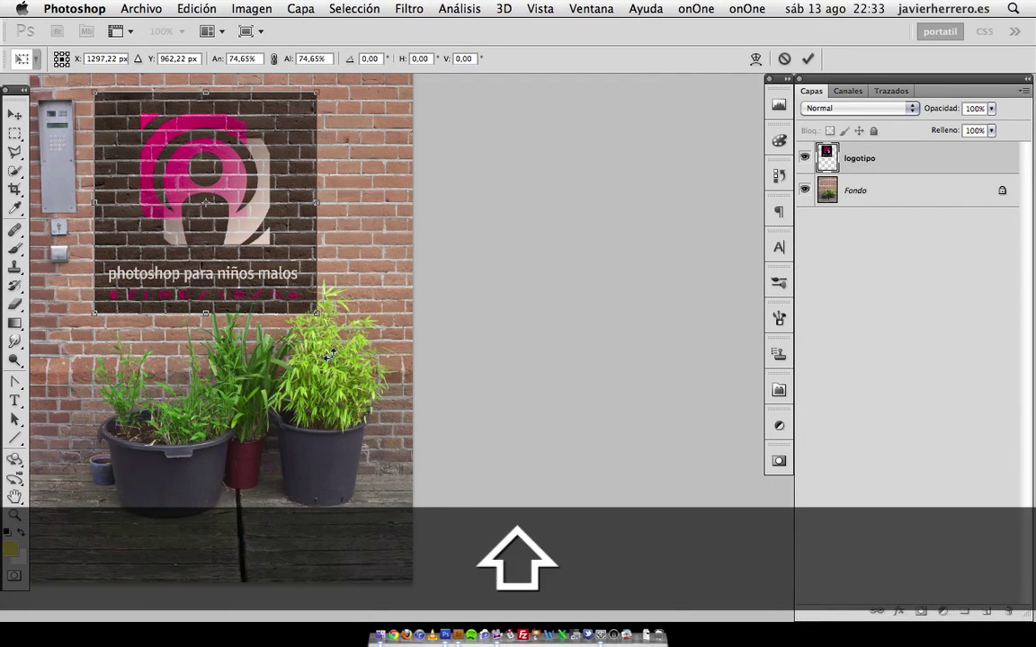
left_click_drag(330, 354, 306, 341)
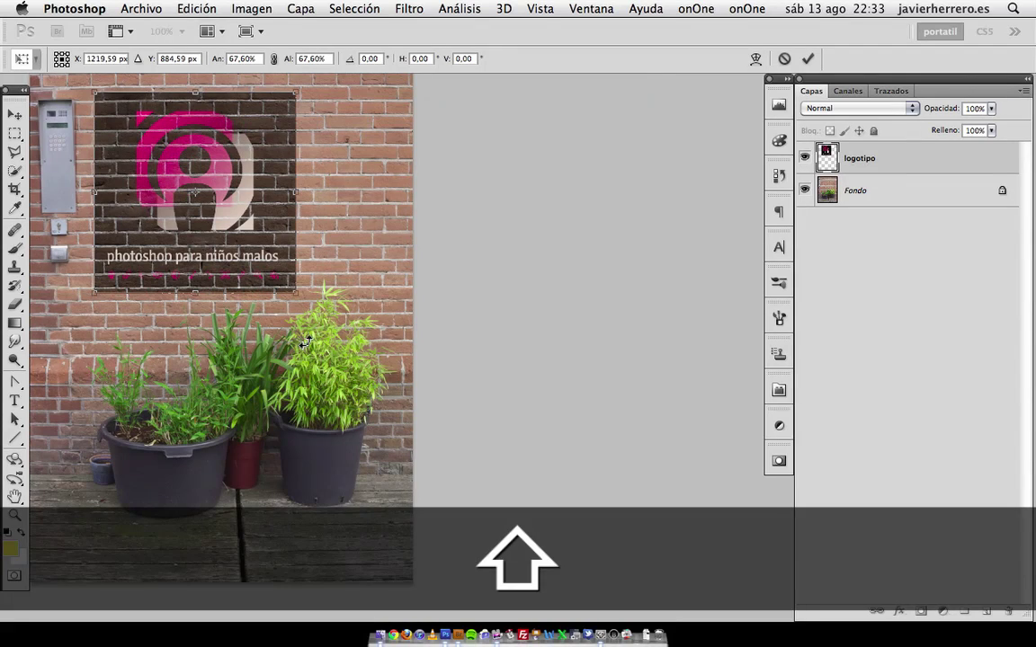
left_click_drag(267, 241, 300, 257)
key("Return")
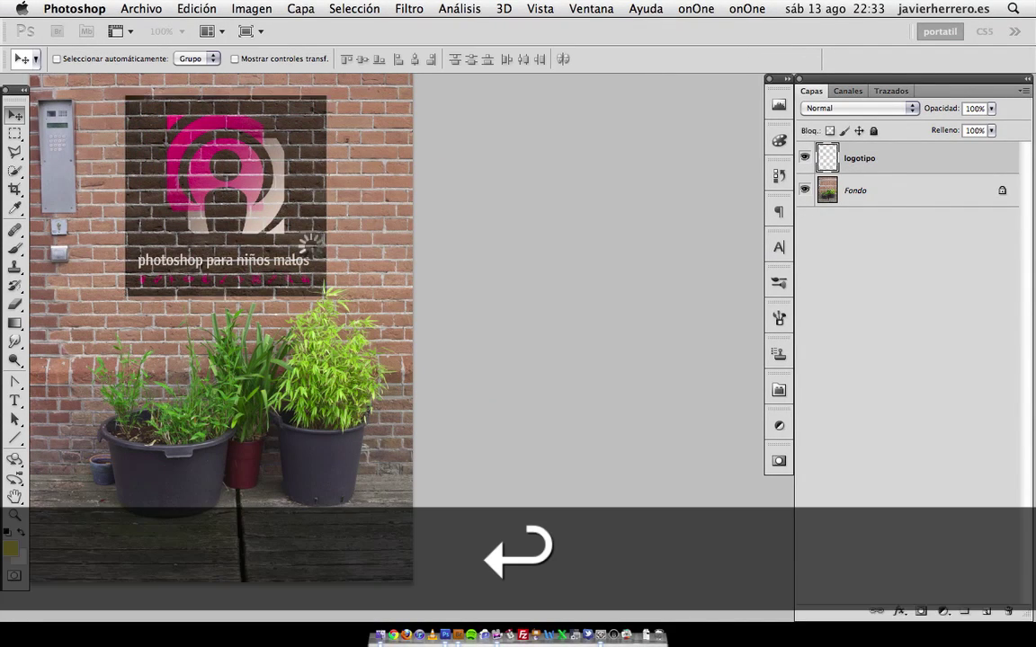
- Reopen the logotipo layer's blending options, split Capa subyacente to 0 / 206 for black and 28 / 255 for white, and accept
double_click(931, 162)
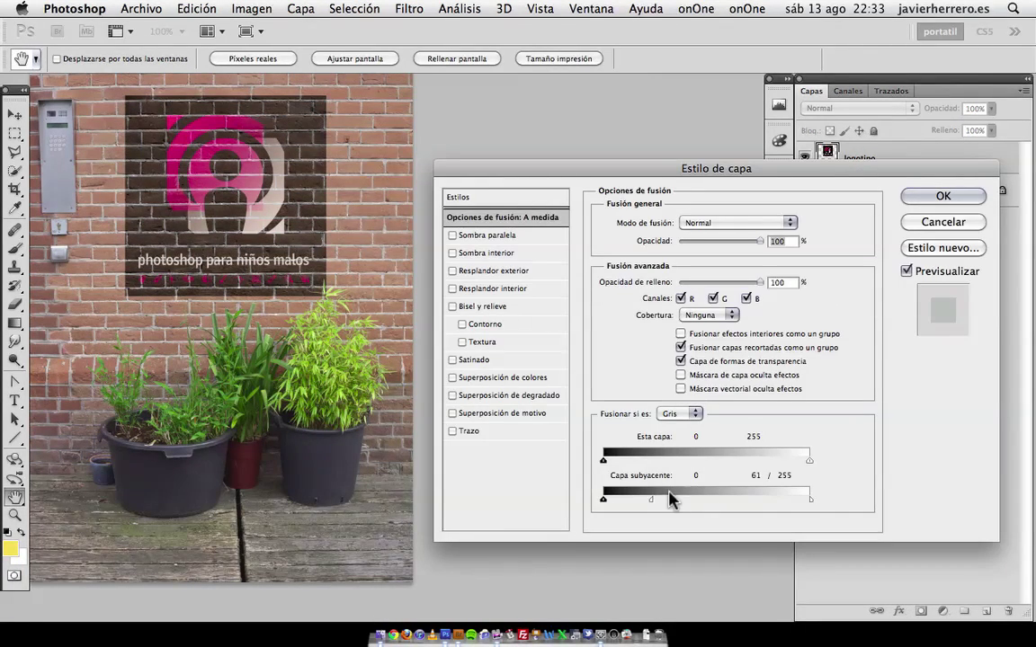
key("super+plus")
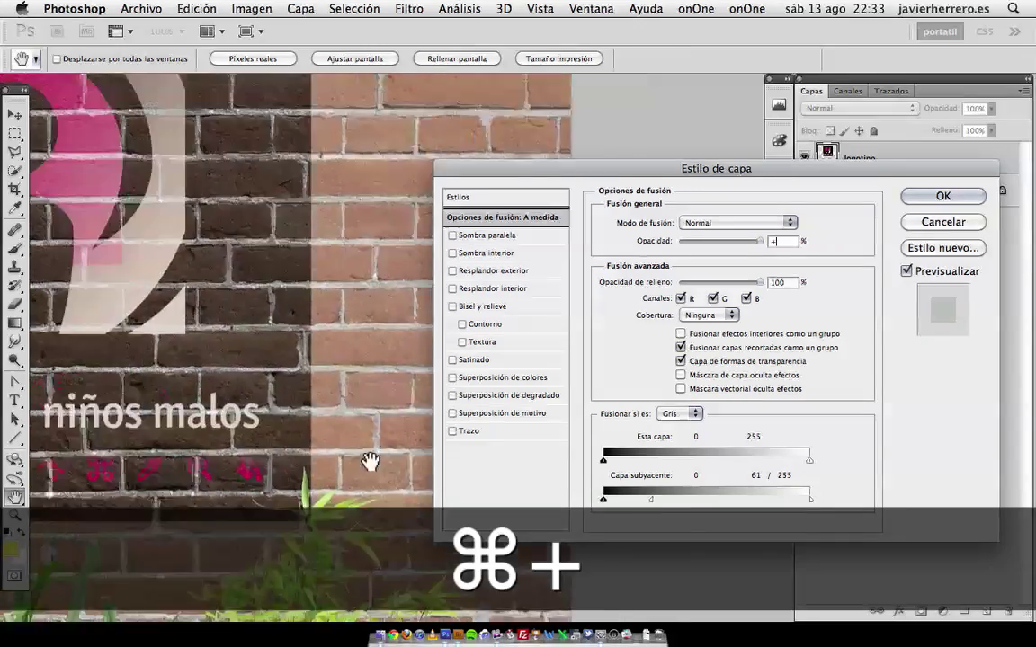
scroll(350, 409, "down", 5)
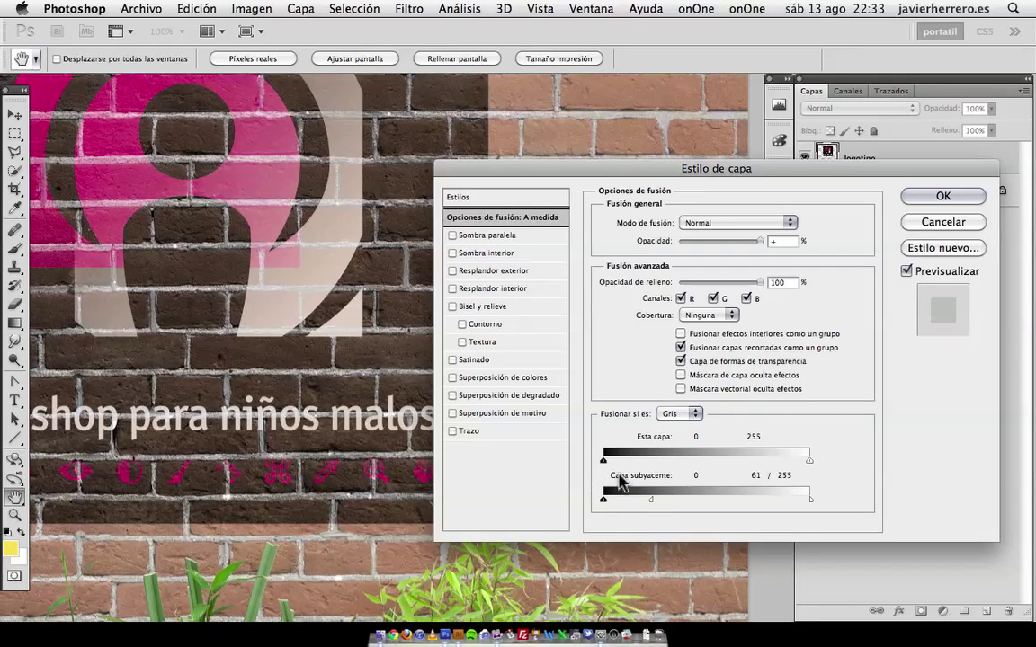
key("alt")
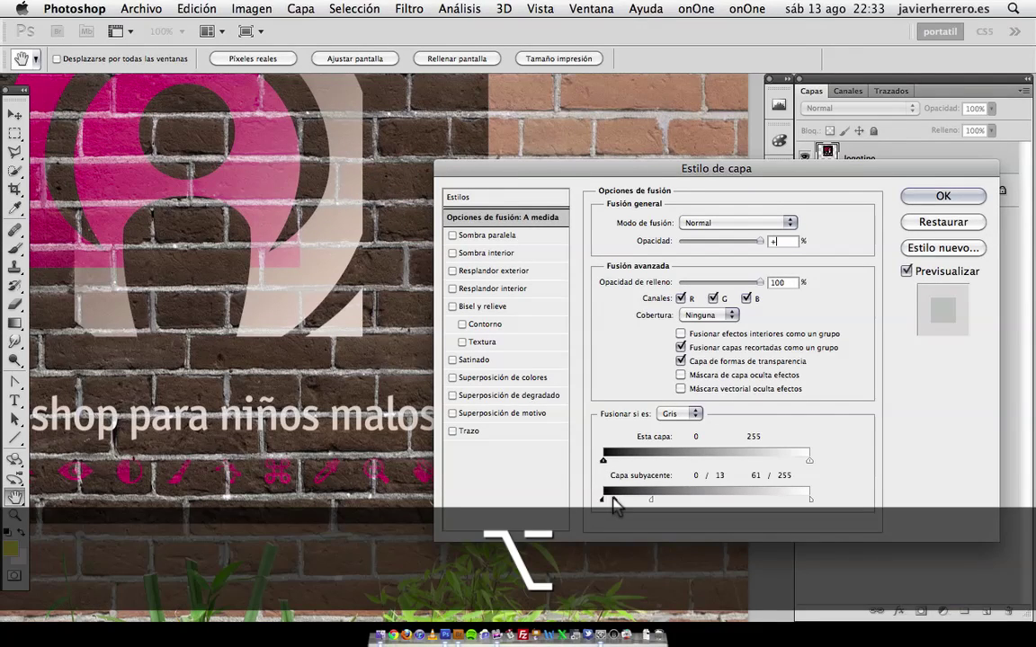
left_click_drag(614, 504, 747, 497)
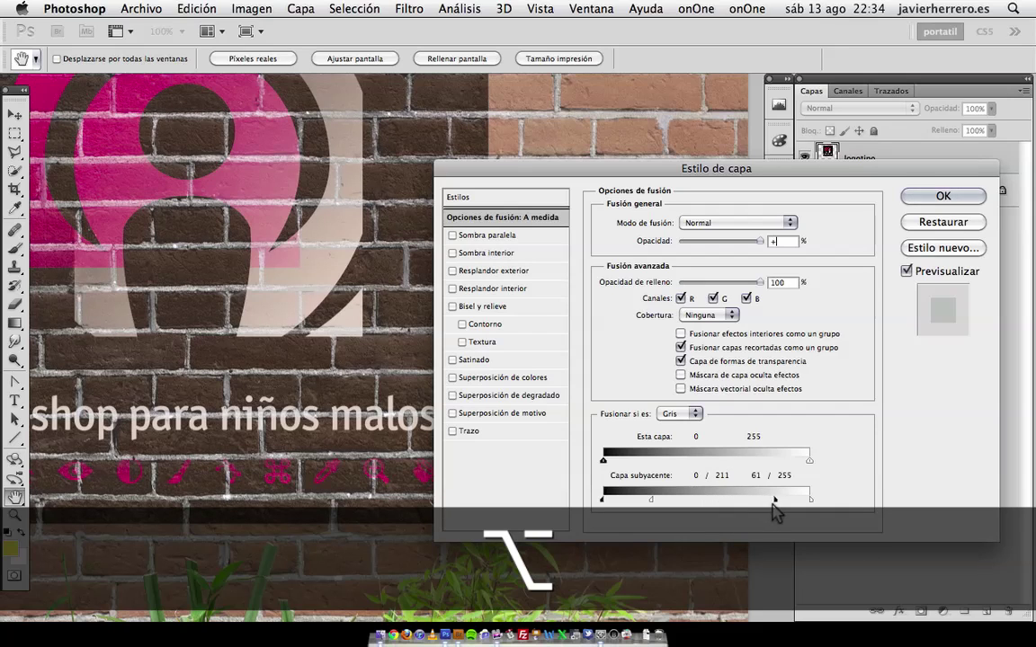
key("alt")
left_click_drag(634, 504, 628, 505)
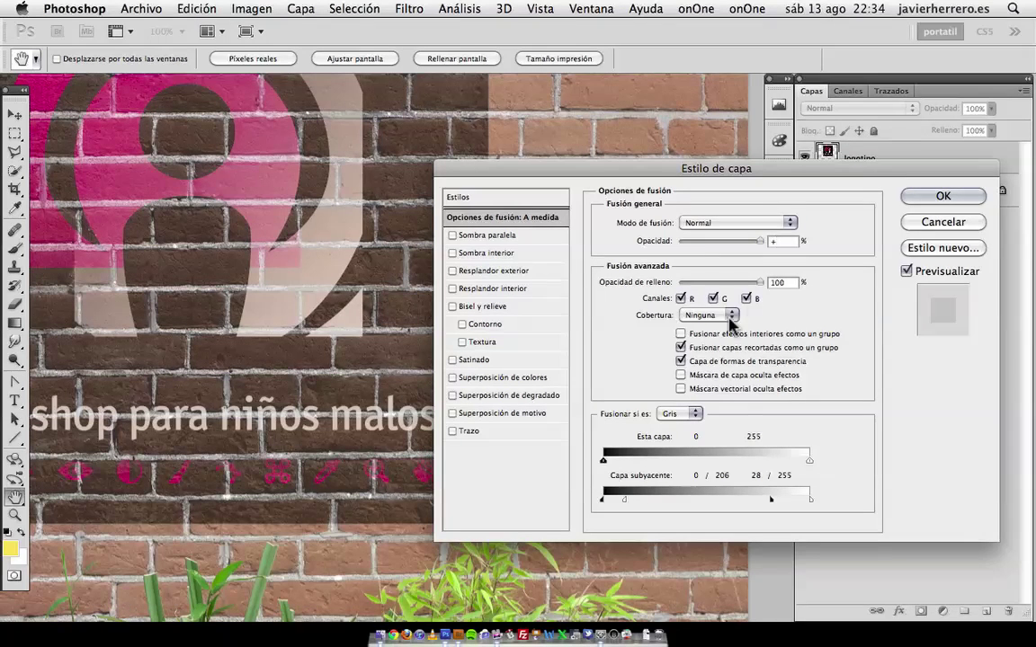
left_click(941, 199)
left_click(649, 243)
left_click(939, 198)
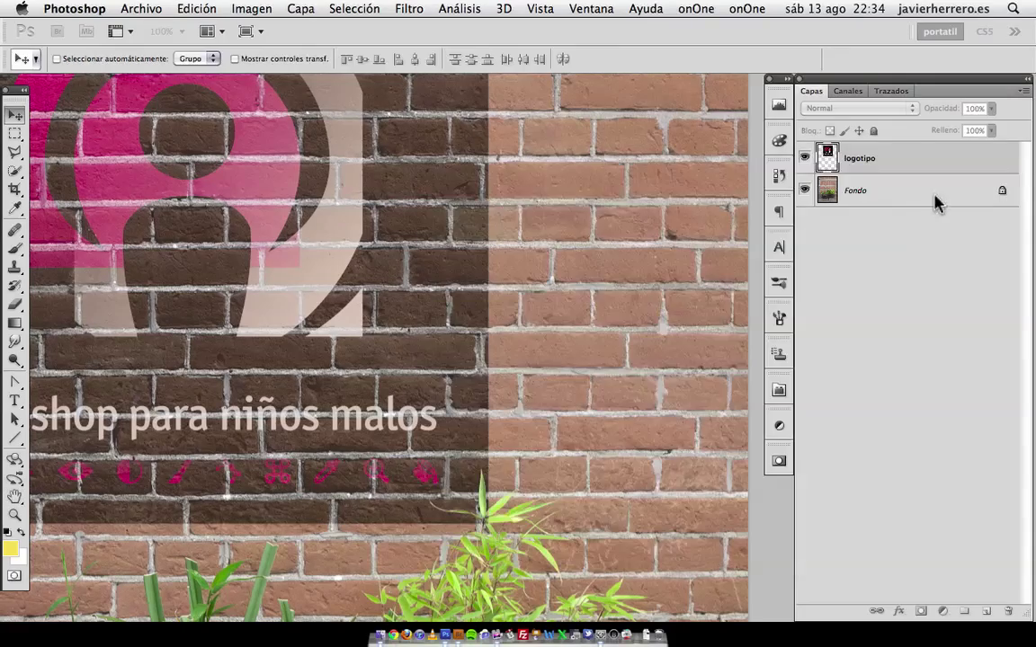
- Shift the logotipo layer slightly up and to the right on the brick wall
key("super+minus")
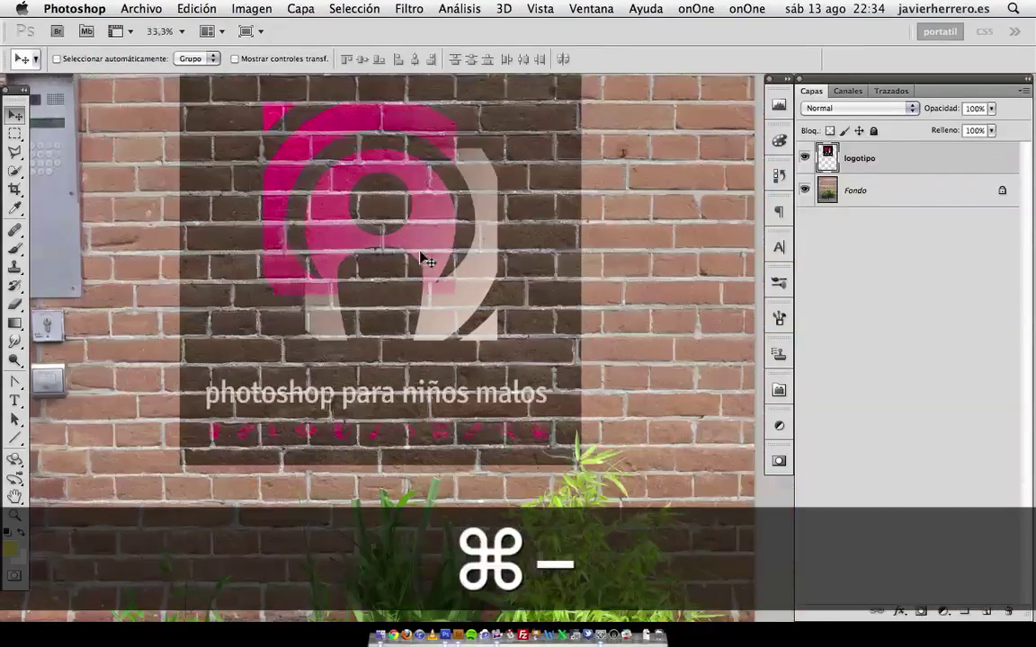
key("super+minus")
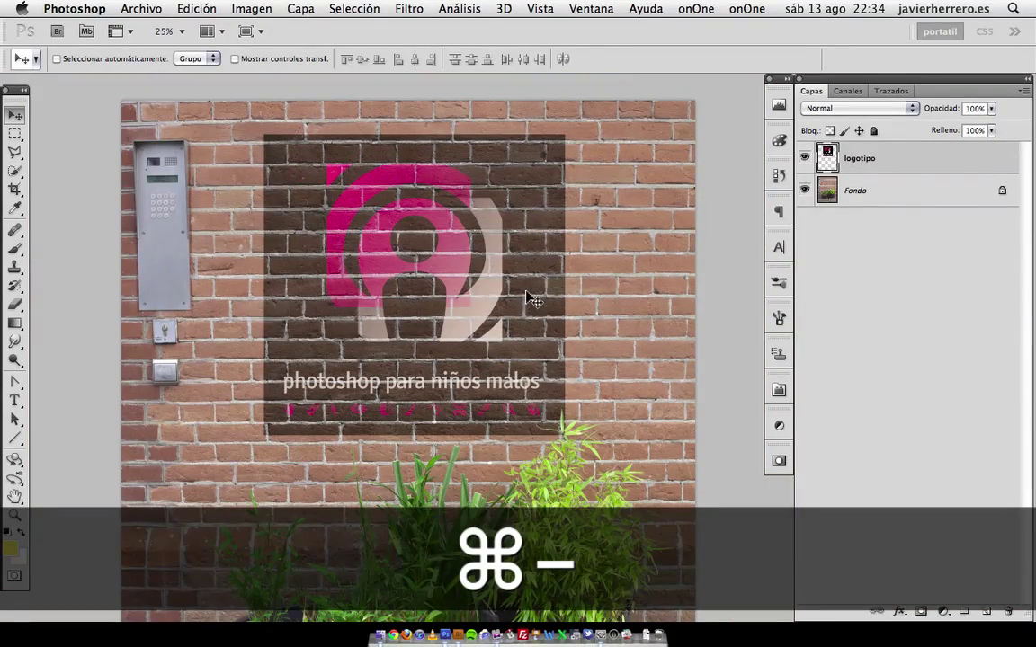
key("v")
mouse_move(527, 340)
left_mouse_down()
mouse_move(546, 311)
mouse_move(530, 314)
mouse_move(536, 323)
left_mouse_up()
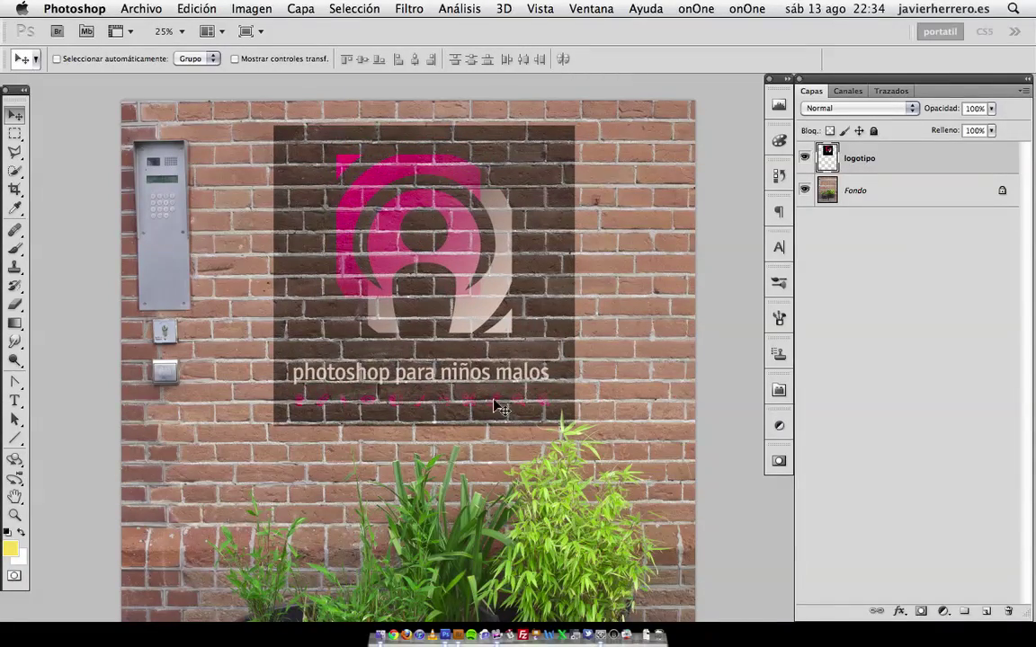
- Apply a Desenfoque gaussiano with a 2.9-pixel radius to the logotipo layer to soften its edges
key("super+plus")
key("super+plus")
key("super+plus")
key("super+plus")
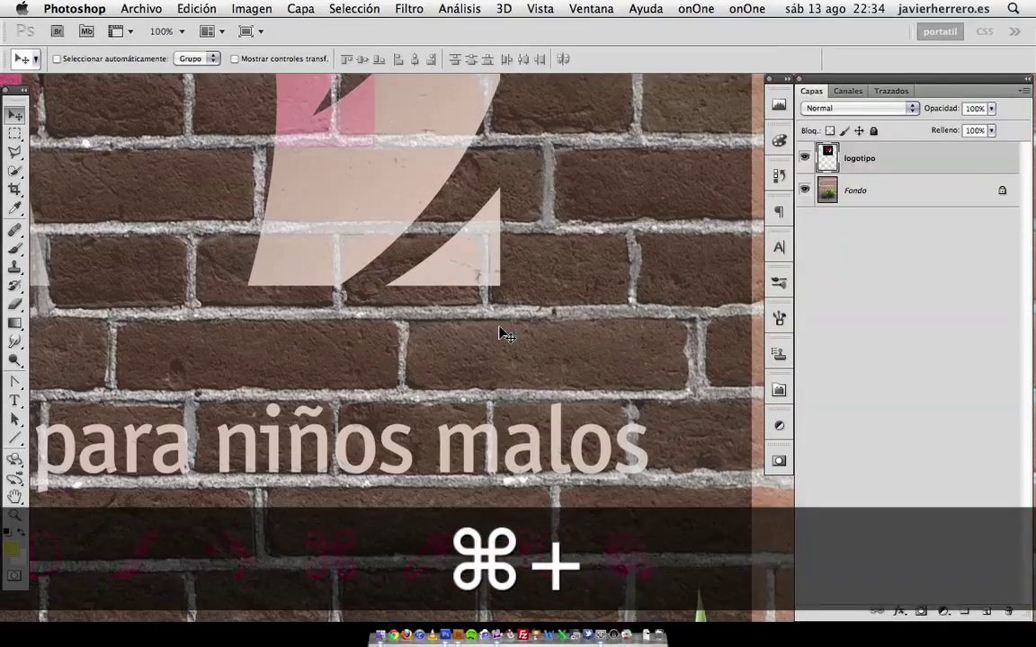
key("super+plus")
key("super+plus")
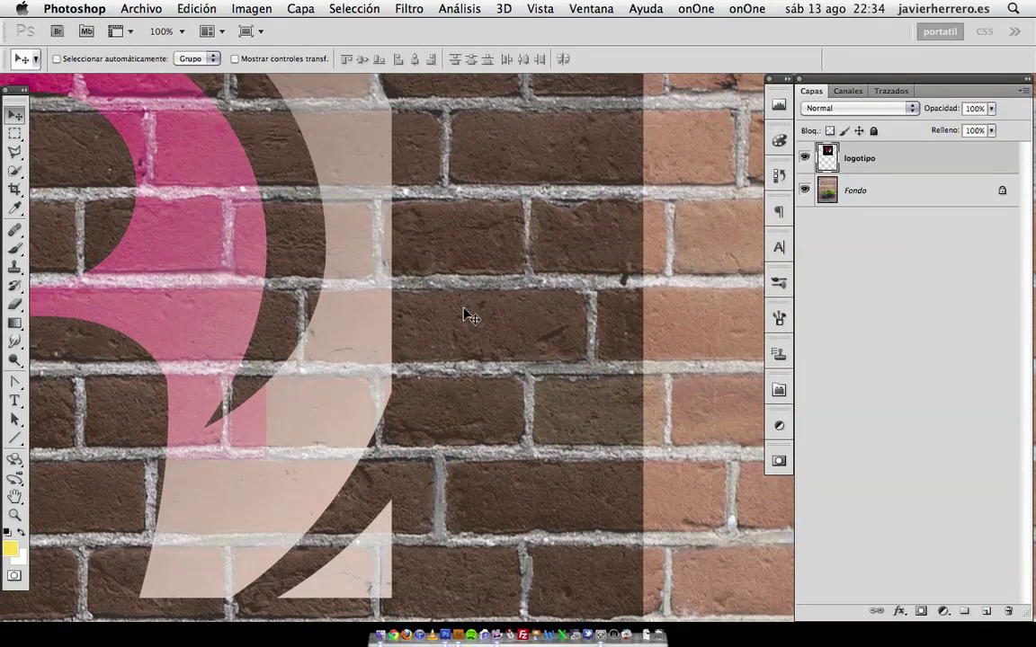
left_click(401, 11)
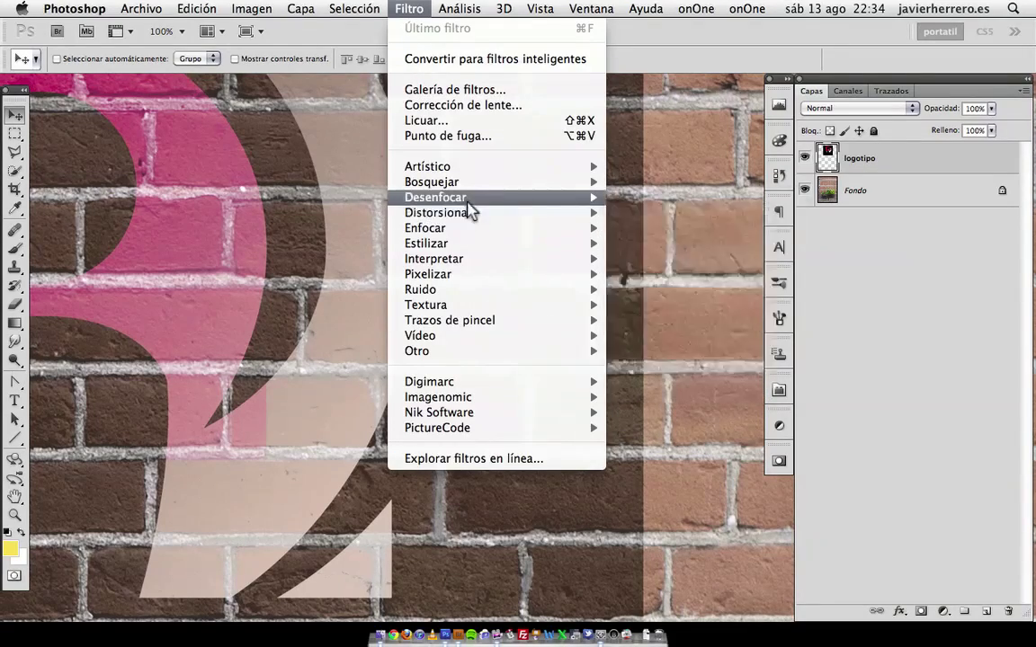
mouse_move(475, 197)
left_click(670, 303)
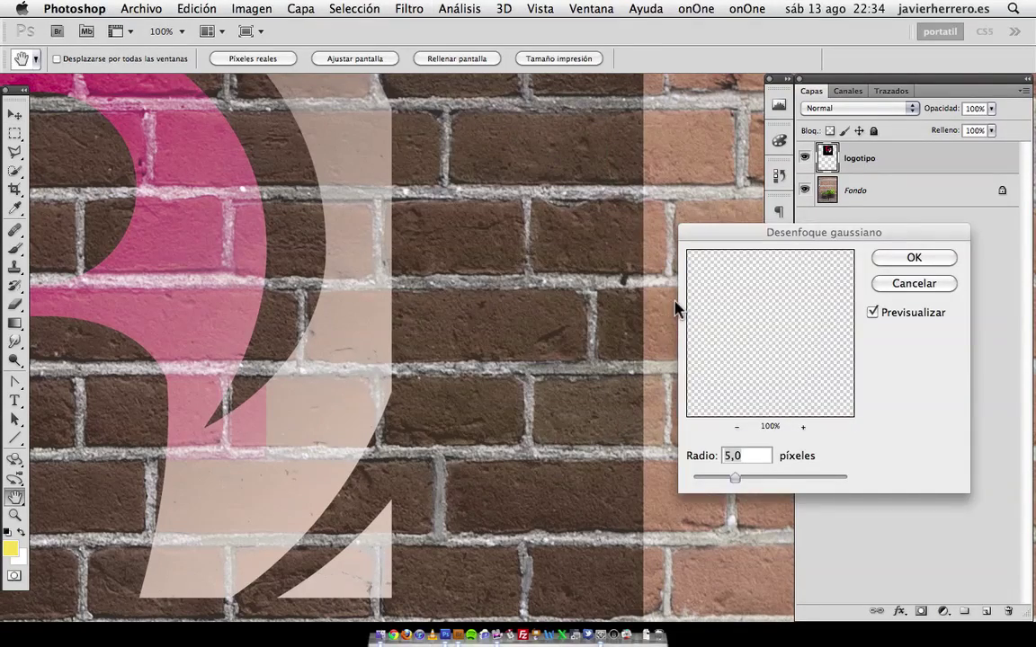
left_click_drag(735, 477, 716, 477)
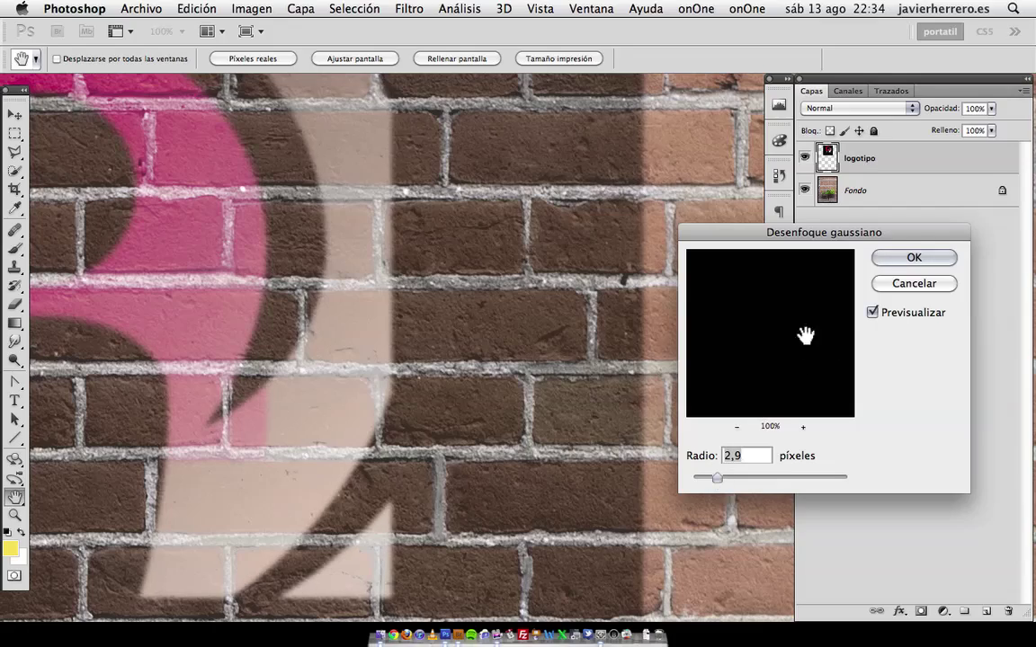
left_click(897, 263)
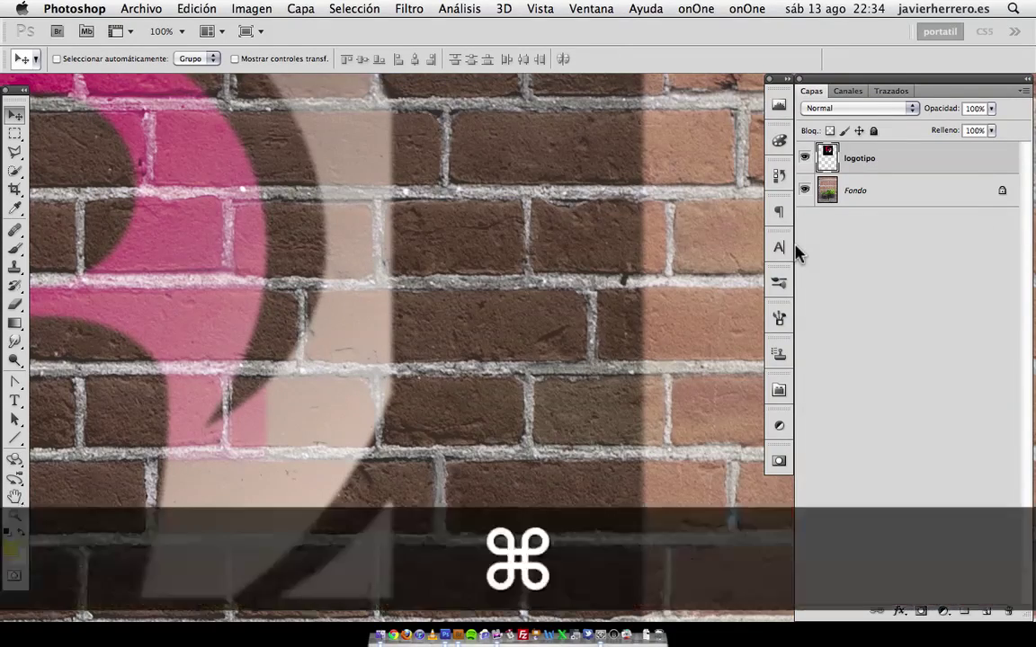
- Check the blurred logo on the whole photo and close copyright.jpg without saving
key("super+minus")
key("super+minus")
key("super+minus")
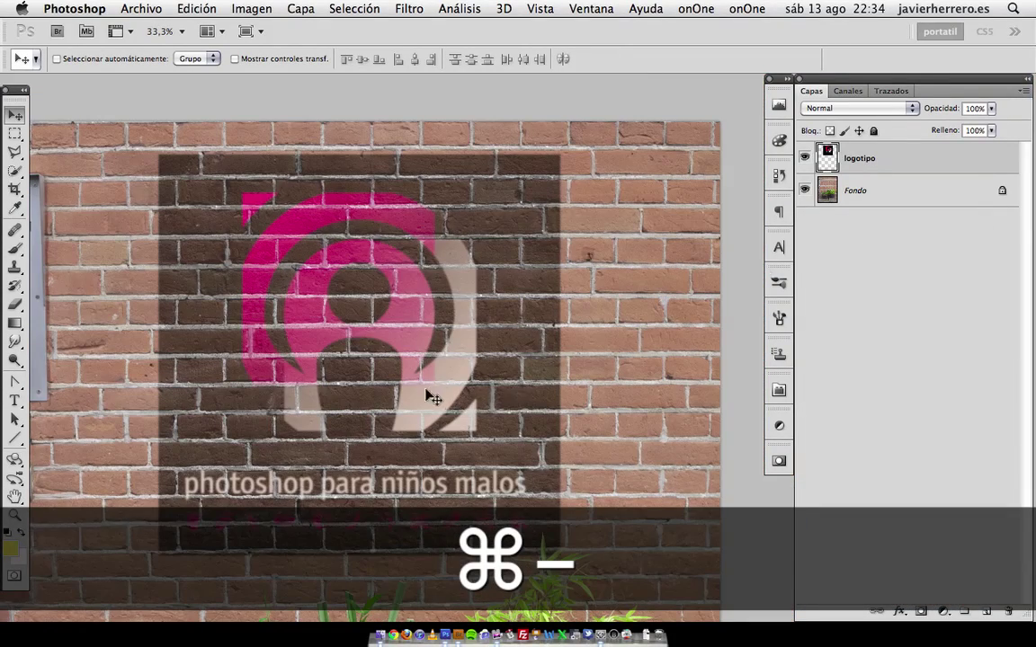
key("super+minus")
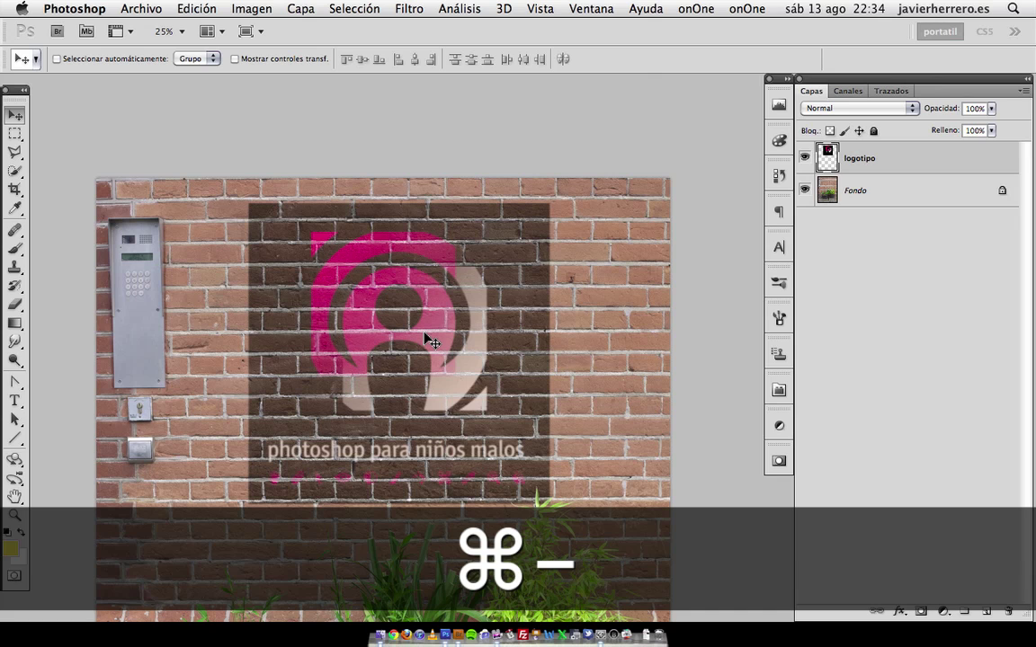
key("super+minus")
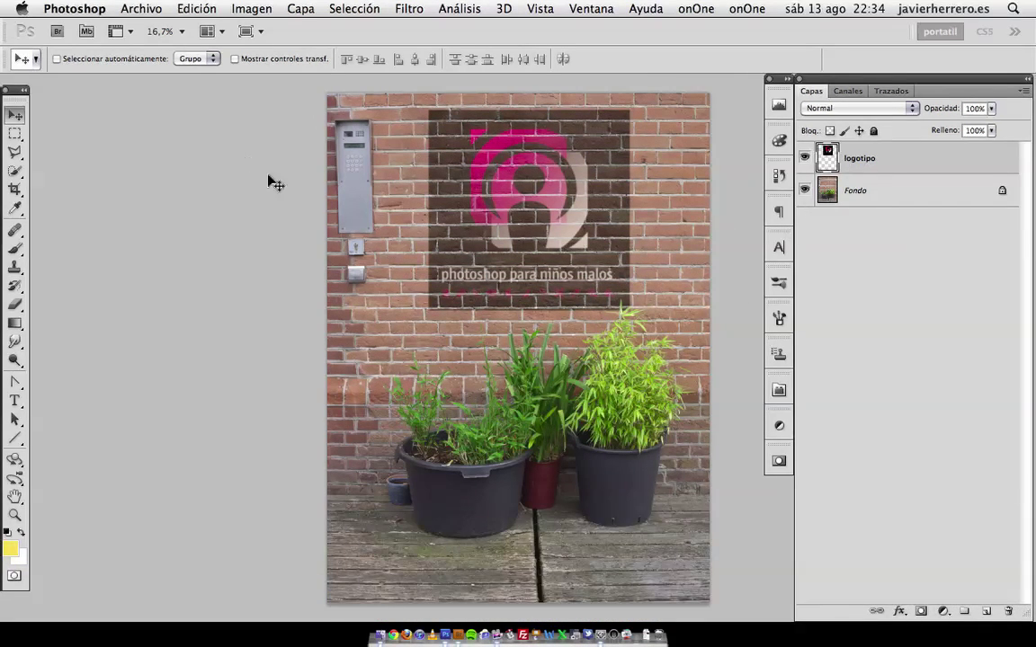
left_click(141, 9)
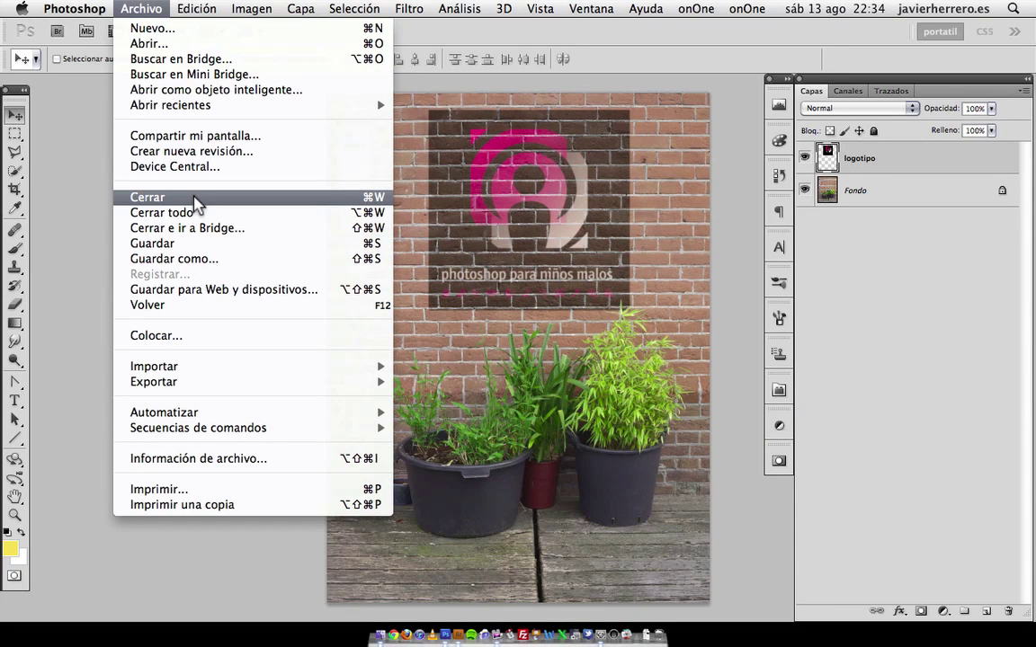
left_click(197, 200)
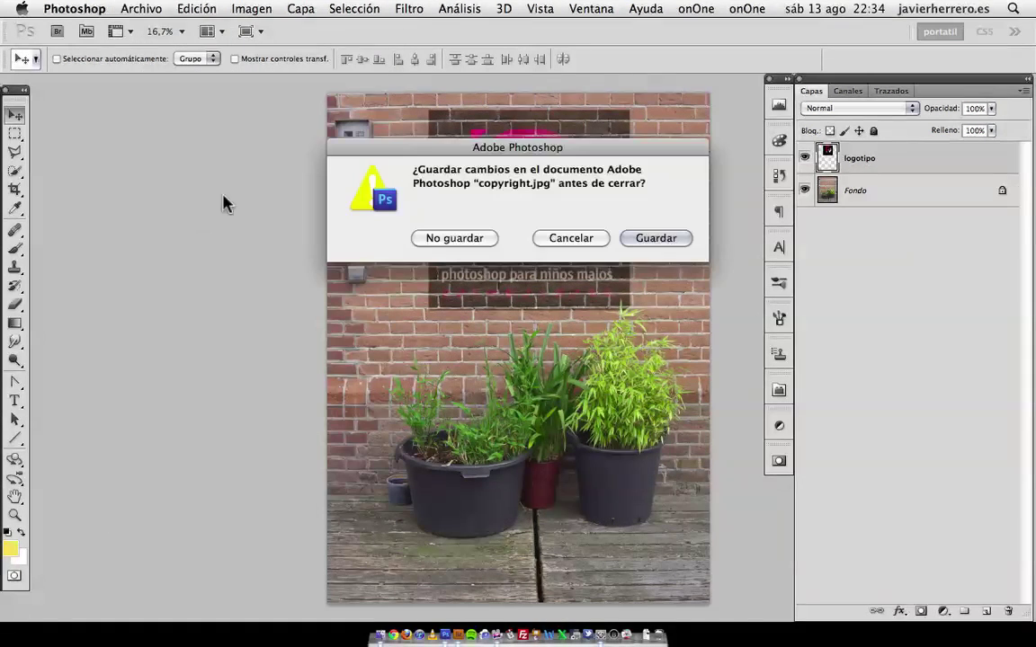
left_click(473, 241)
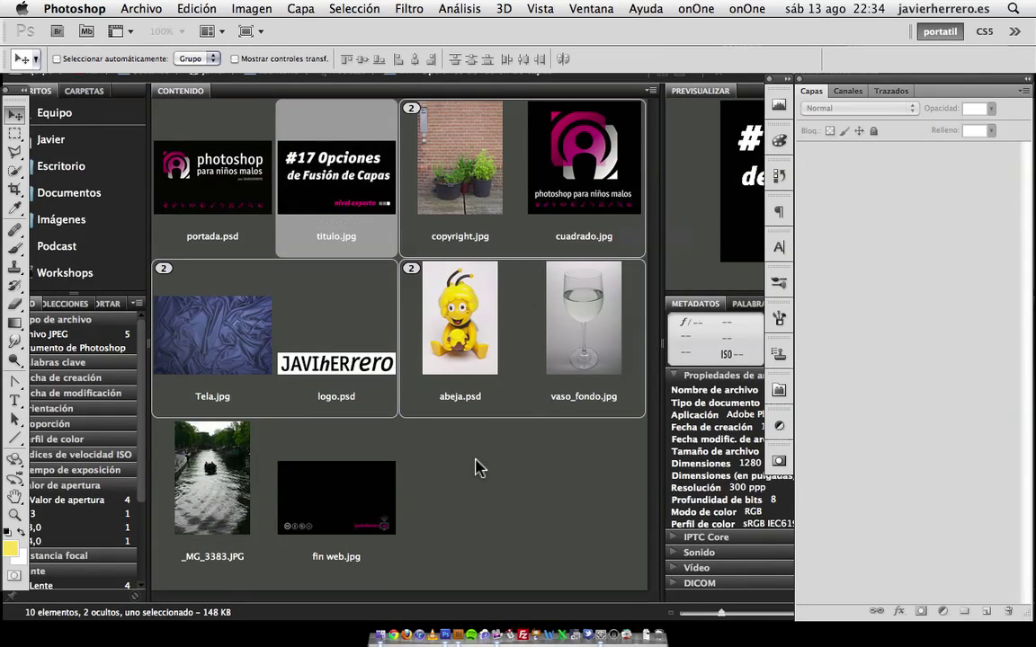
- Switch to Adobe Bridge and preview Tela.jpg and logo.psd at full screen
left_click(482, 474)
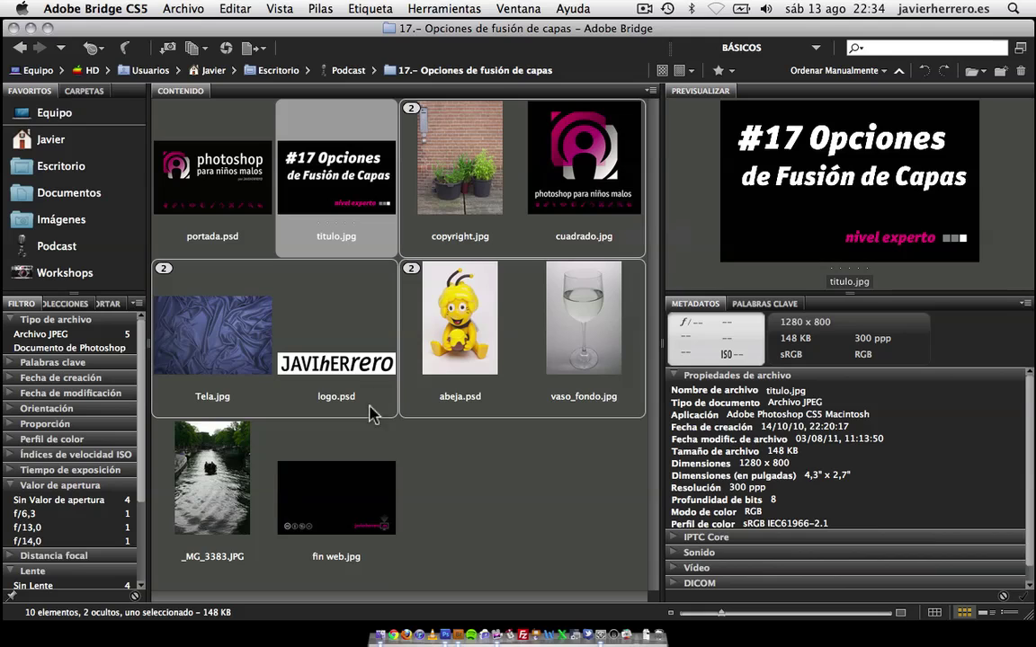
left_click(238, 355)
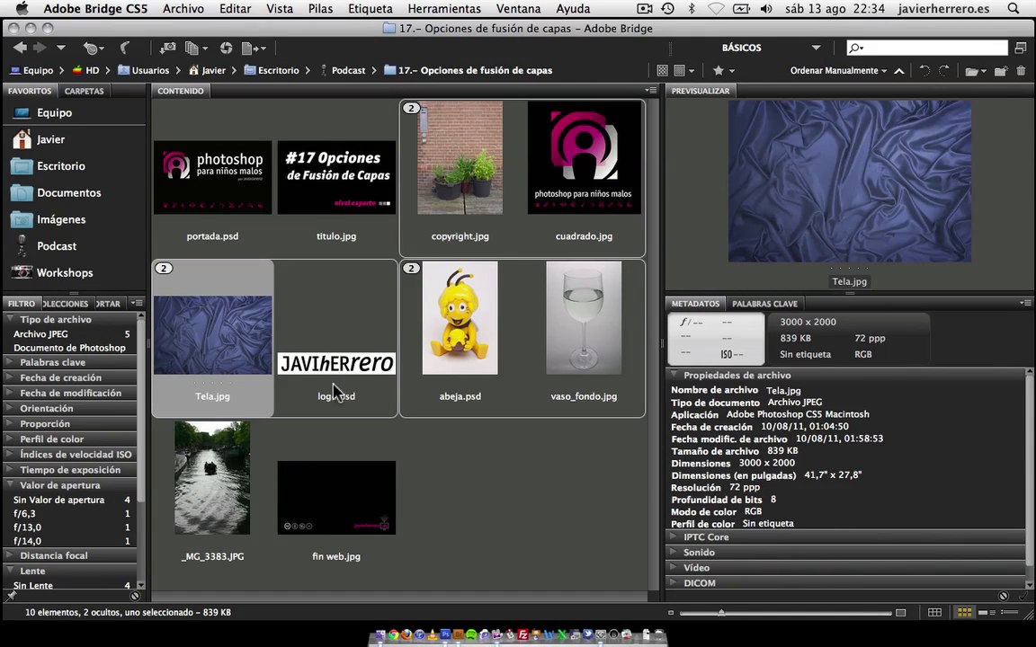
key("space")
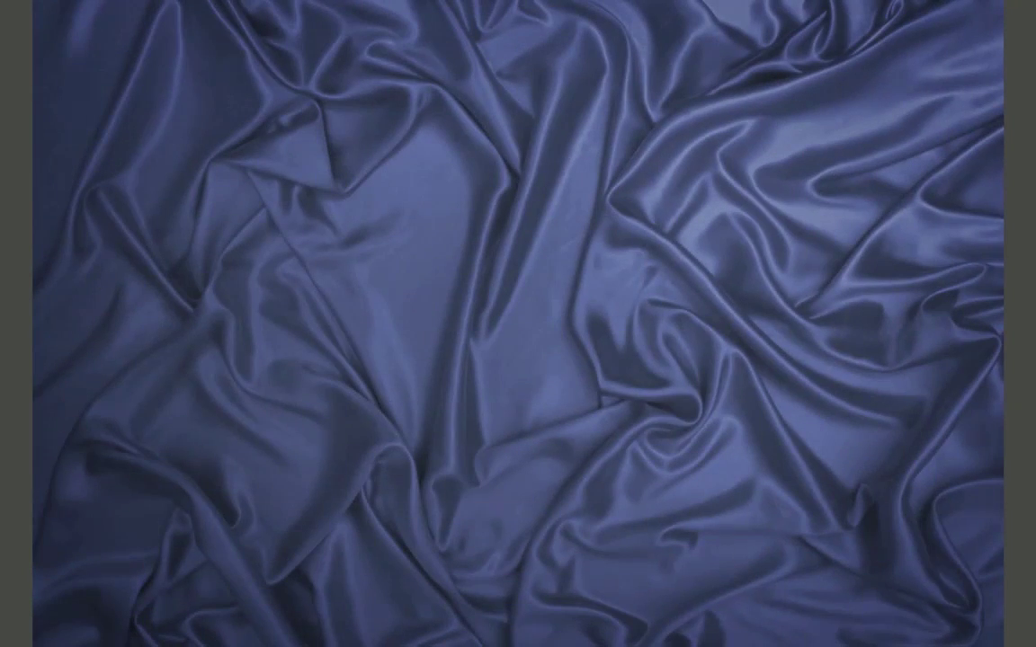
key("Right")
key("space")
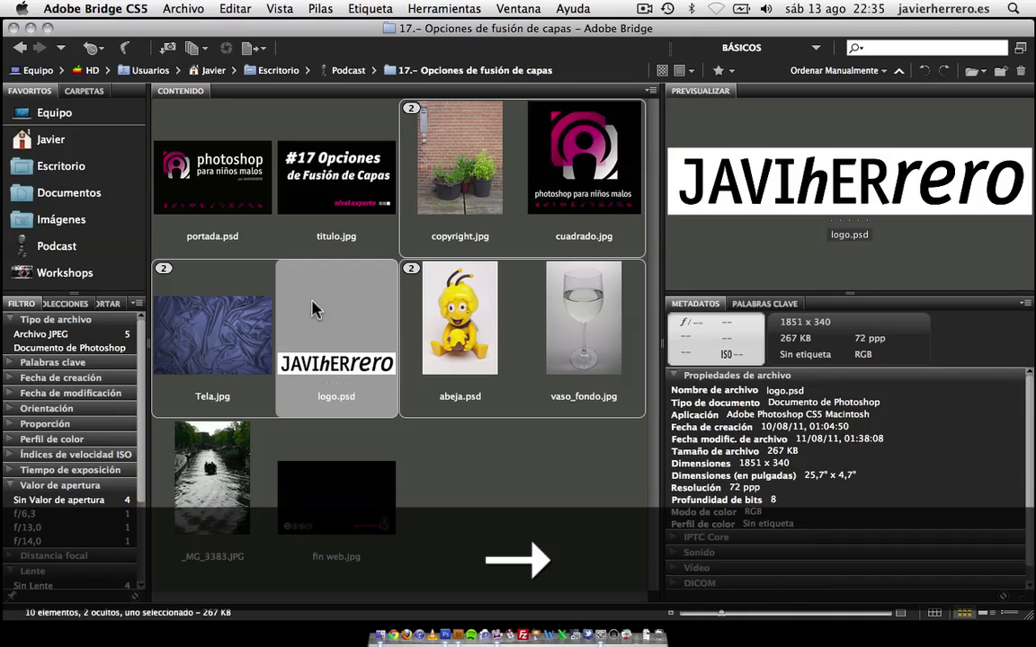
- Select Tela.jpg and logo.psd together and open both in Photoshop
left_click(242, 335)
left_click(333, 368, "shift")
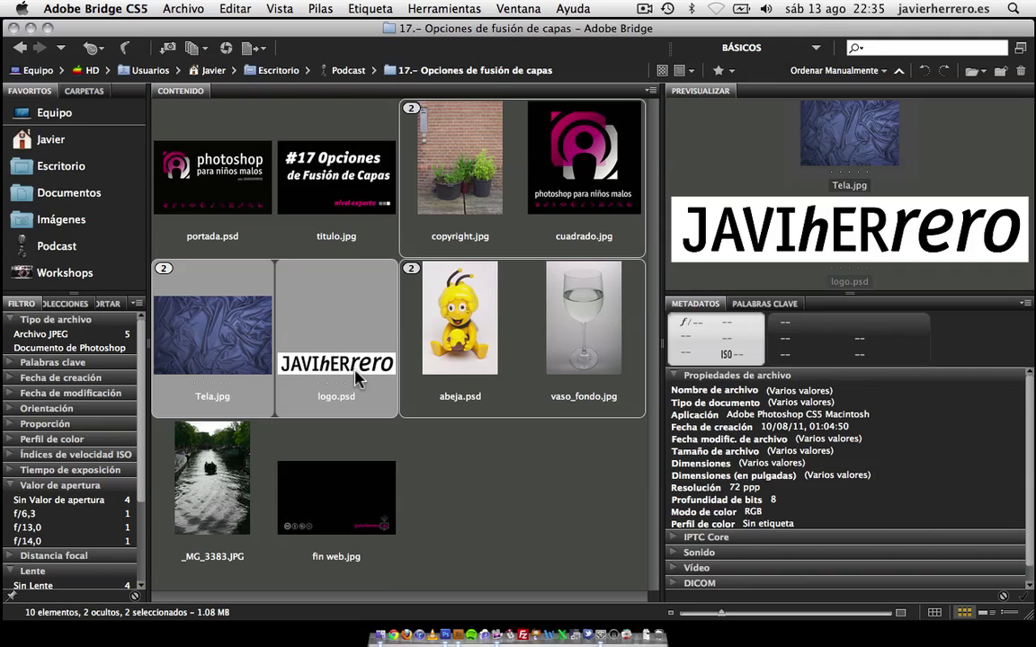
left_click_drag(346, 369, 459, 621)
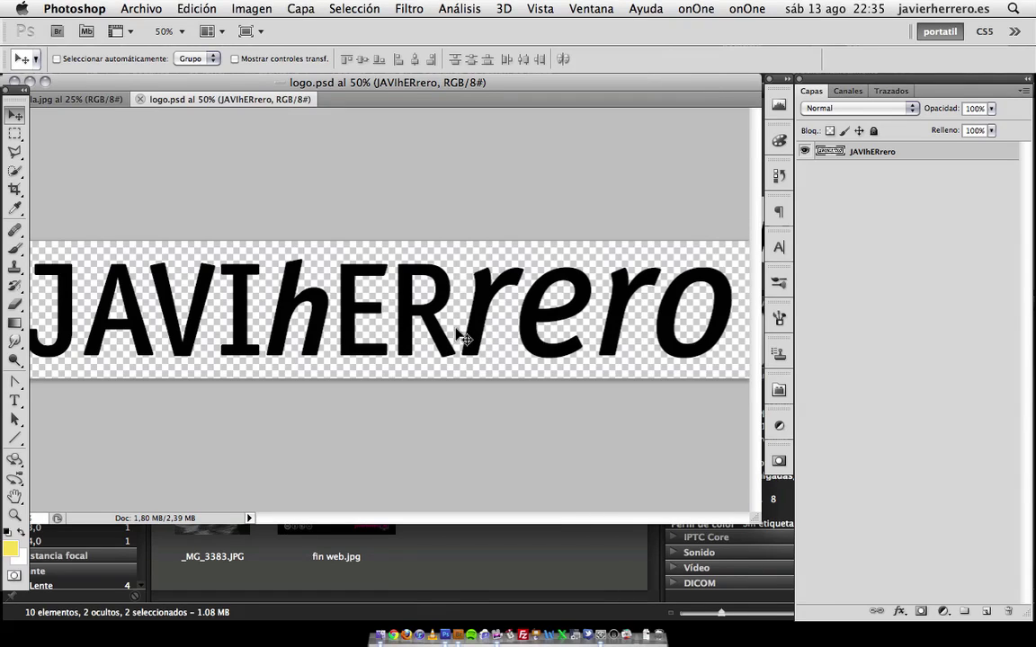
- Copy the entire logo from logo.psd and paste it as a new layer over the fabric in Tela.jpg, shown full screen
key("super+a")
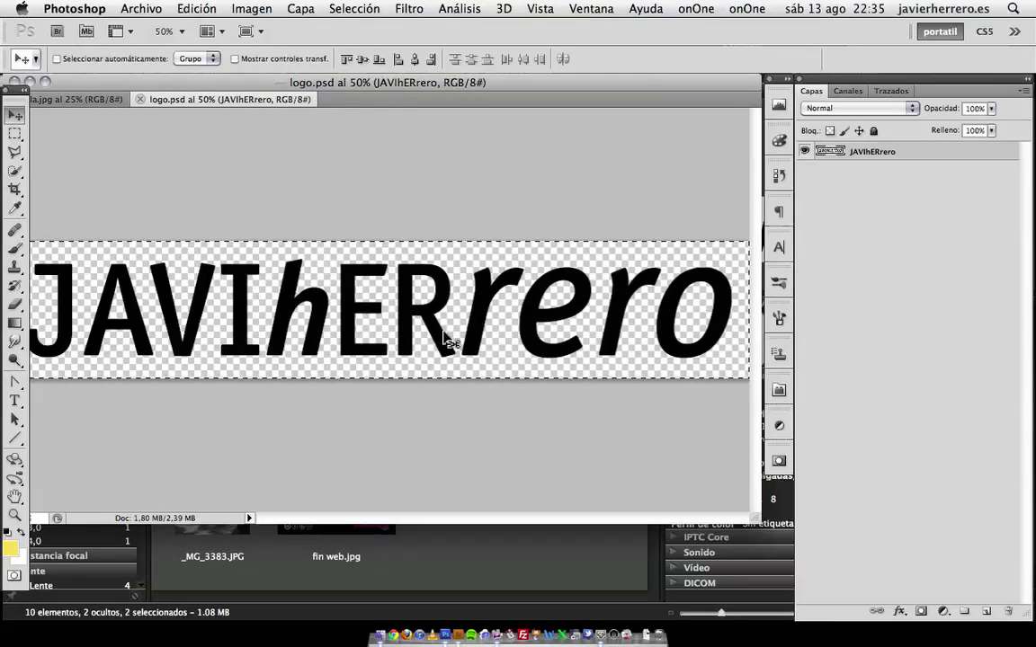
key("super+c")
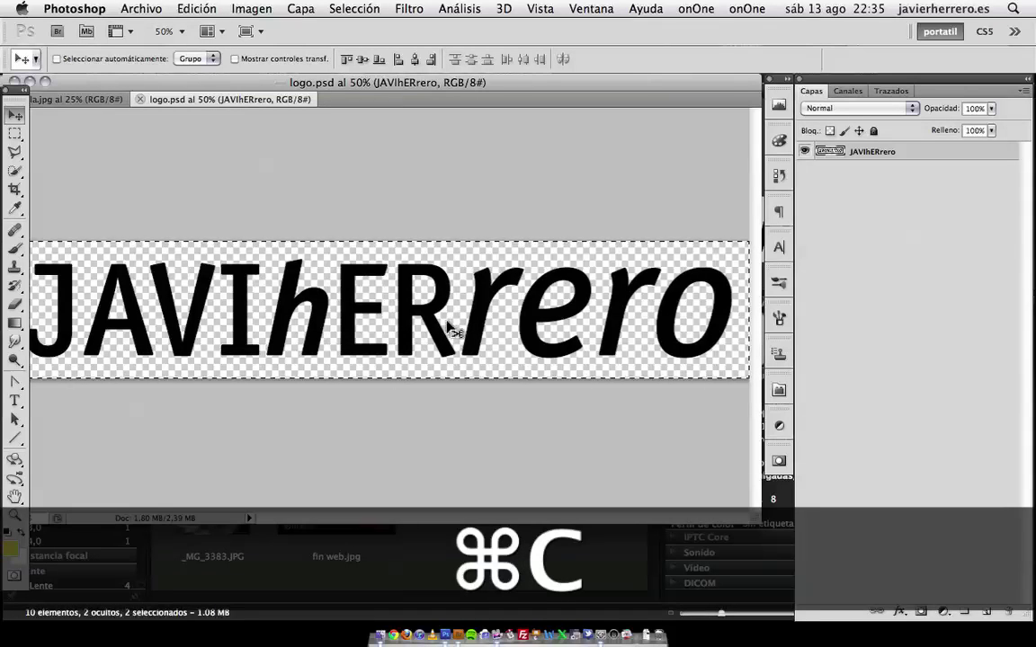
left_click(90, 101)
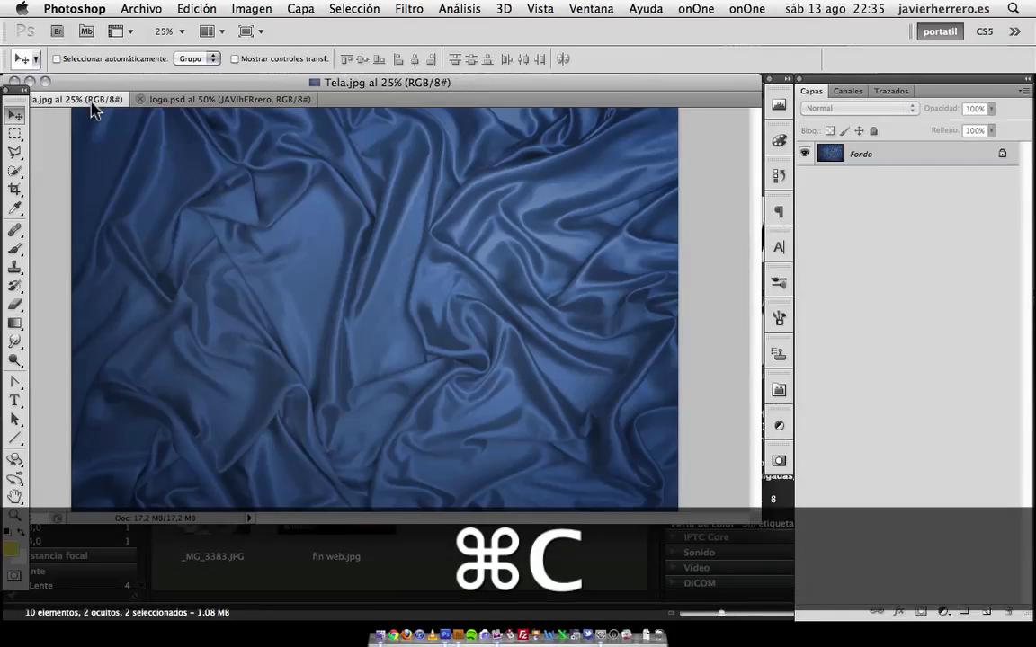
key("super+v")
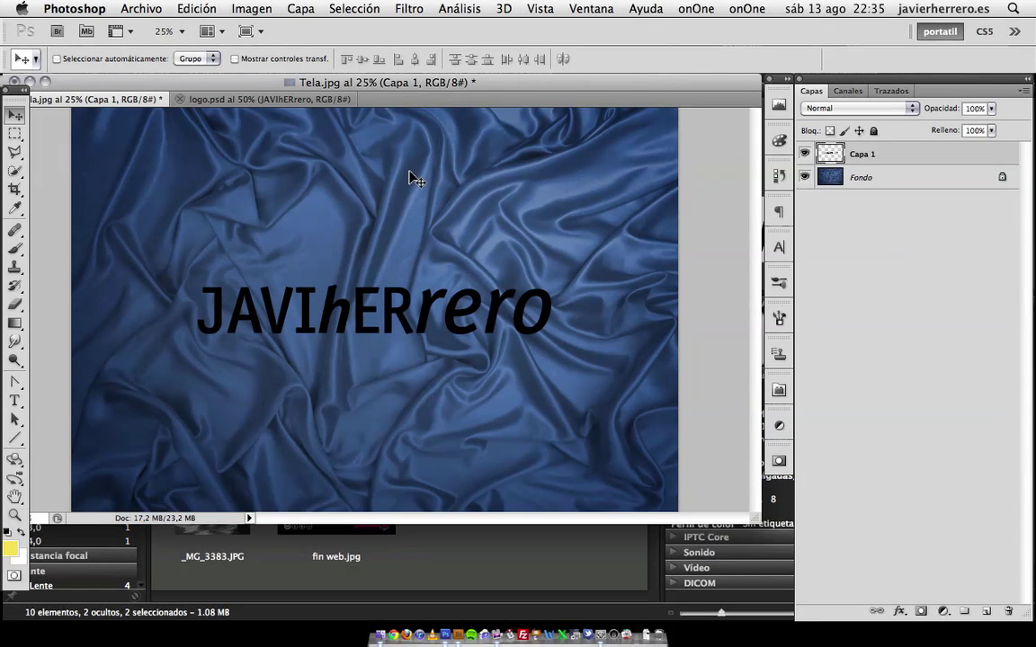
key("f")
left_click_drag(473, 324, 414, 336)
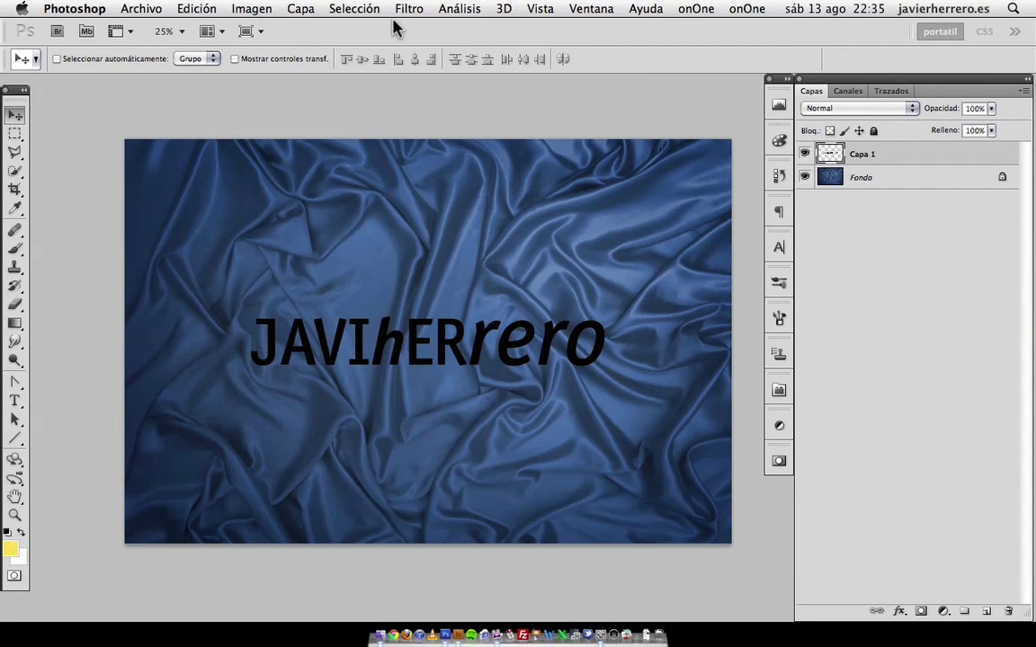
- Convert Capa 1 into an objeto inteligente, then open its contents for inspection and return to the fabric document
right_click(885, 156)
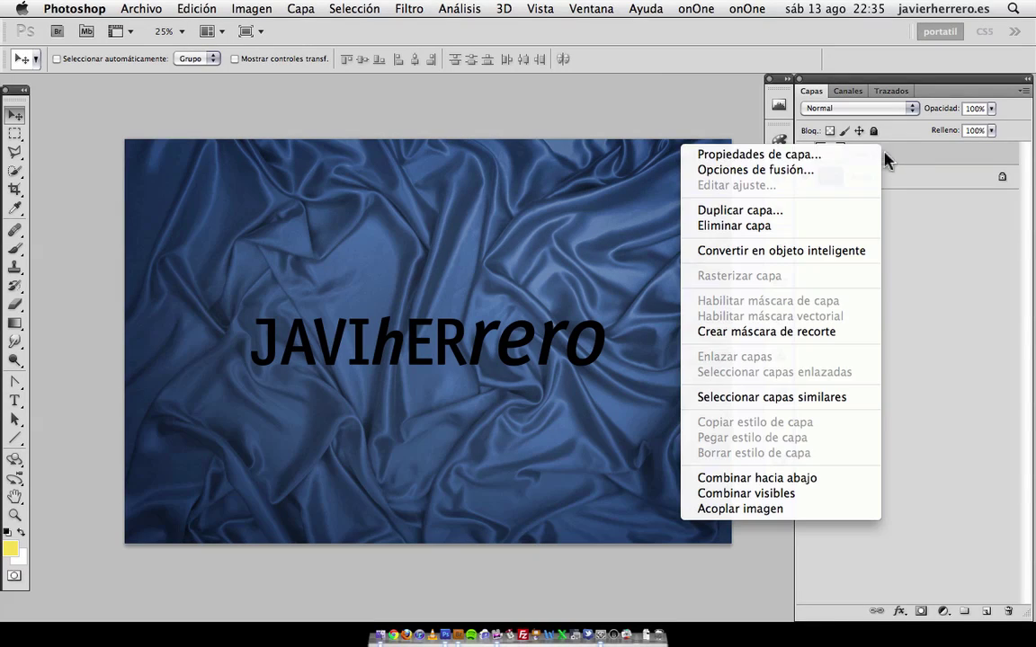
left_click(822, 253)
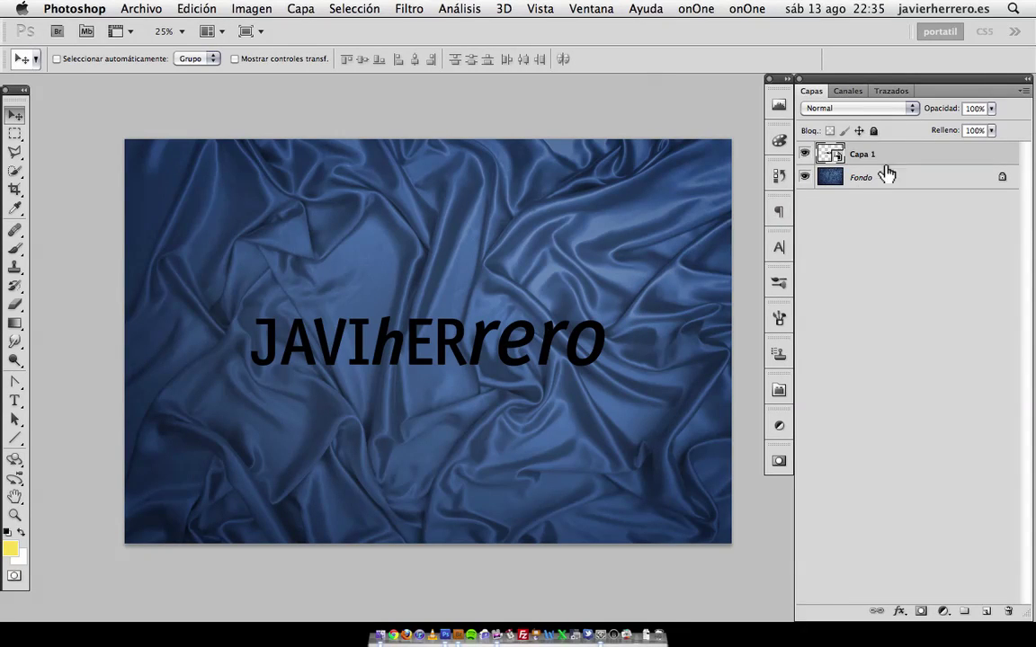
double_click(829, 154)
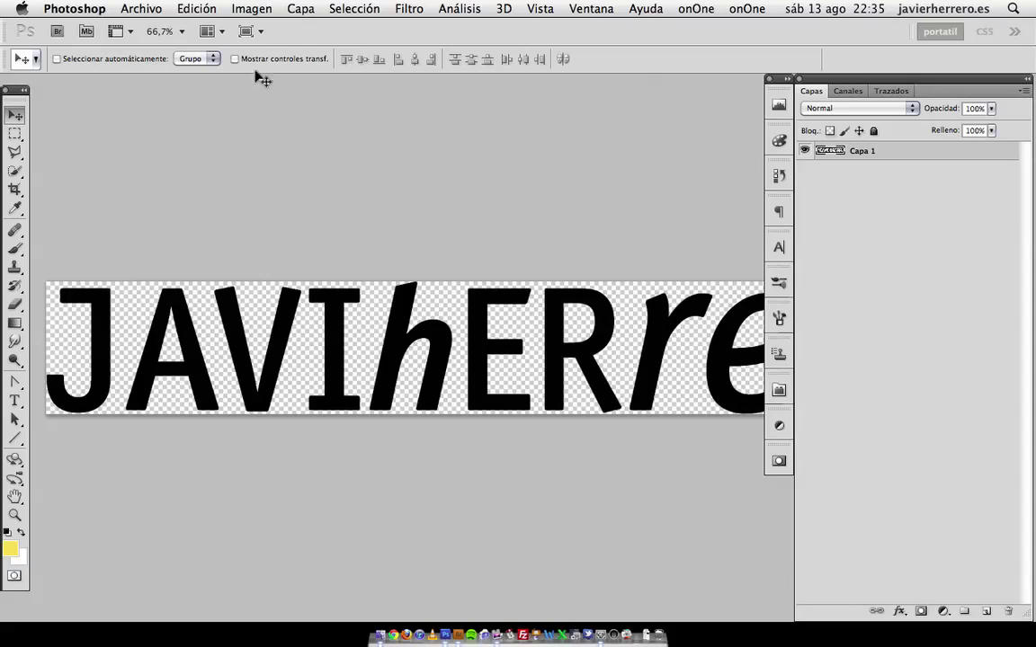
left_click(141, 9)
left_click(203, 197)
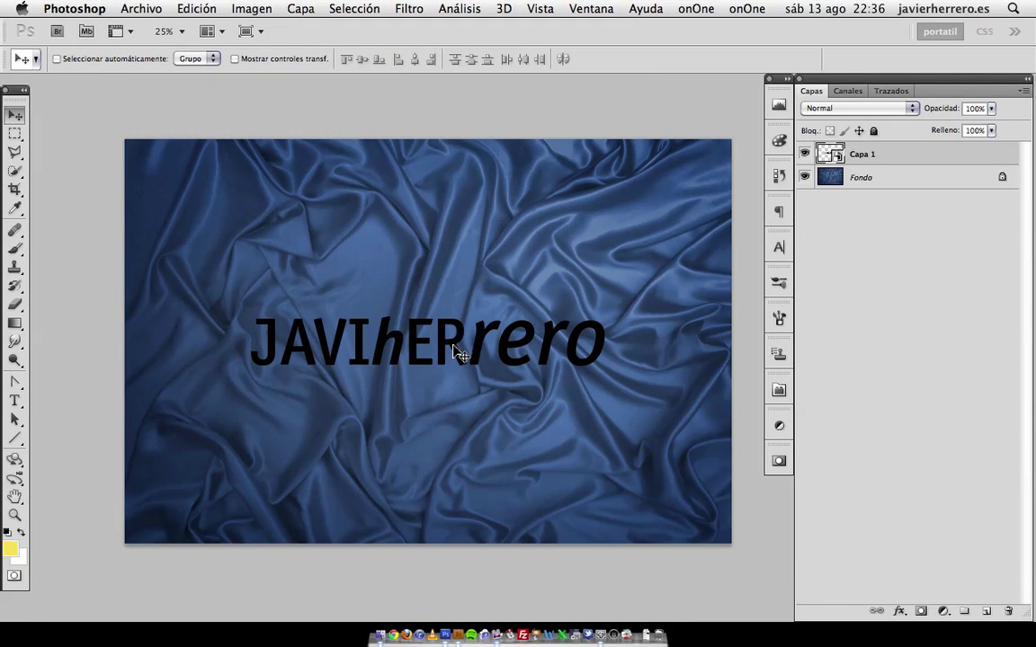
left_click(15, 248)
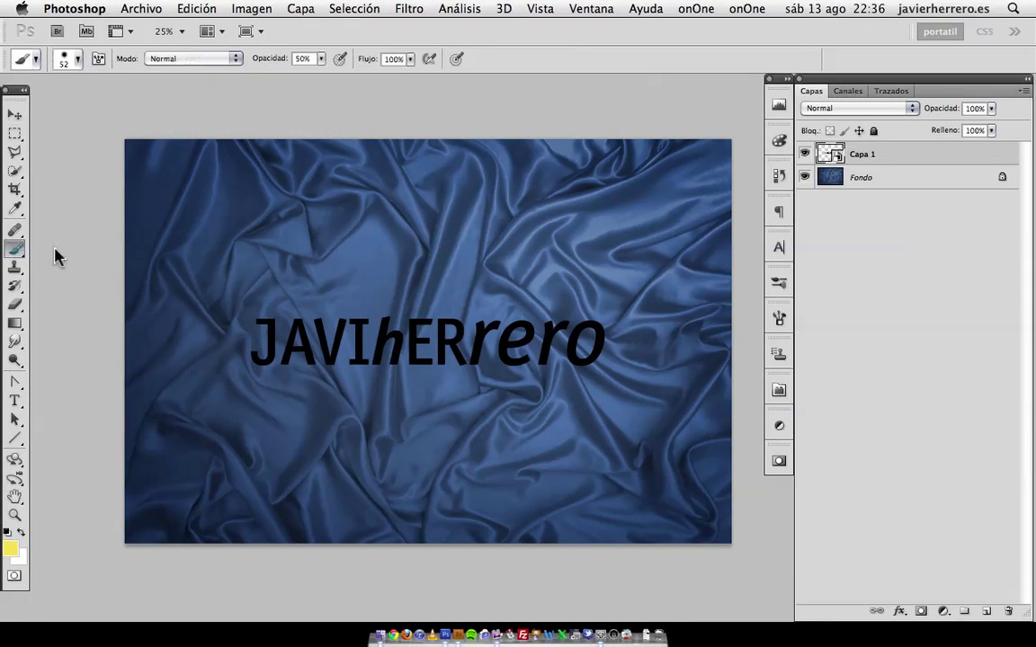
left_click(14, 115)
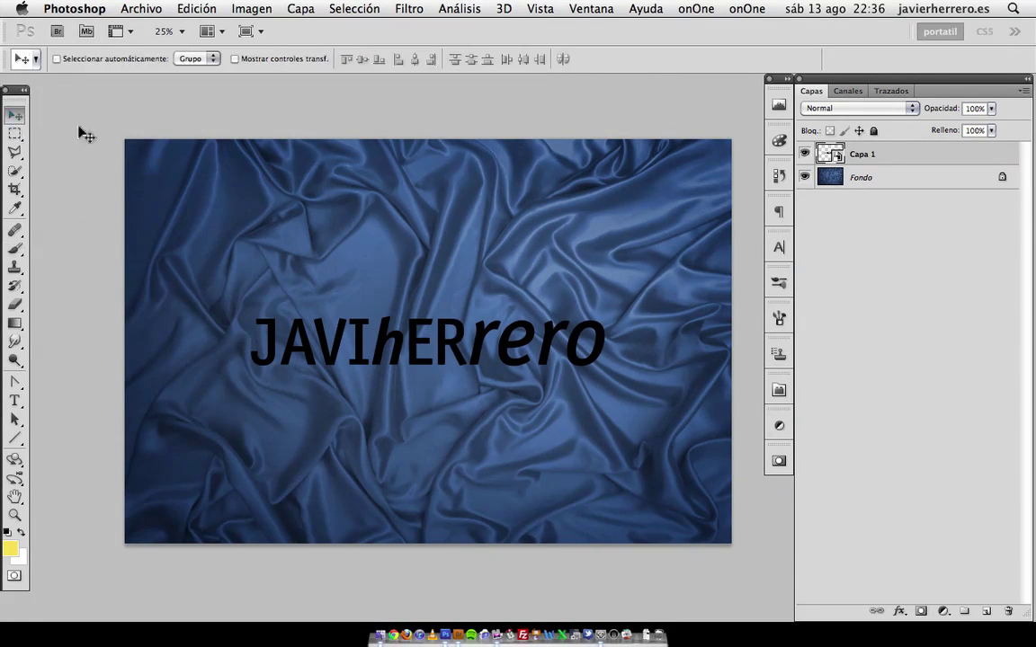
right_click(899, 155)
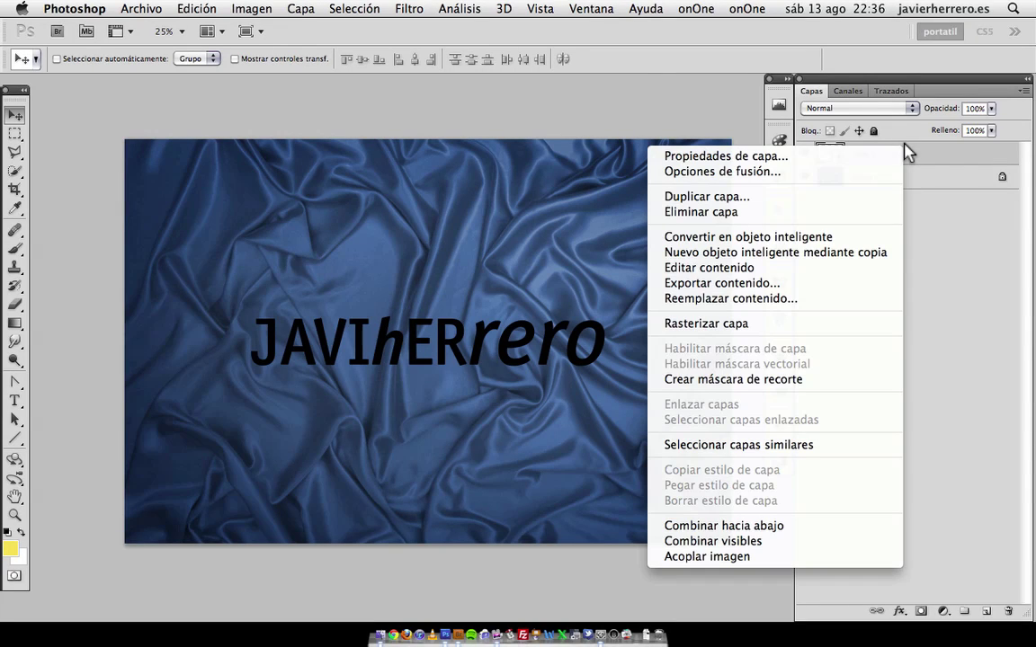
left_click(812, 238)
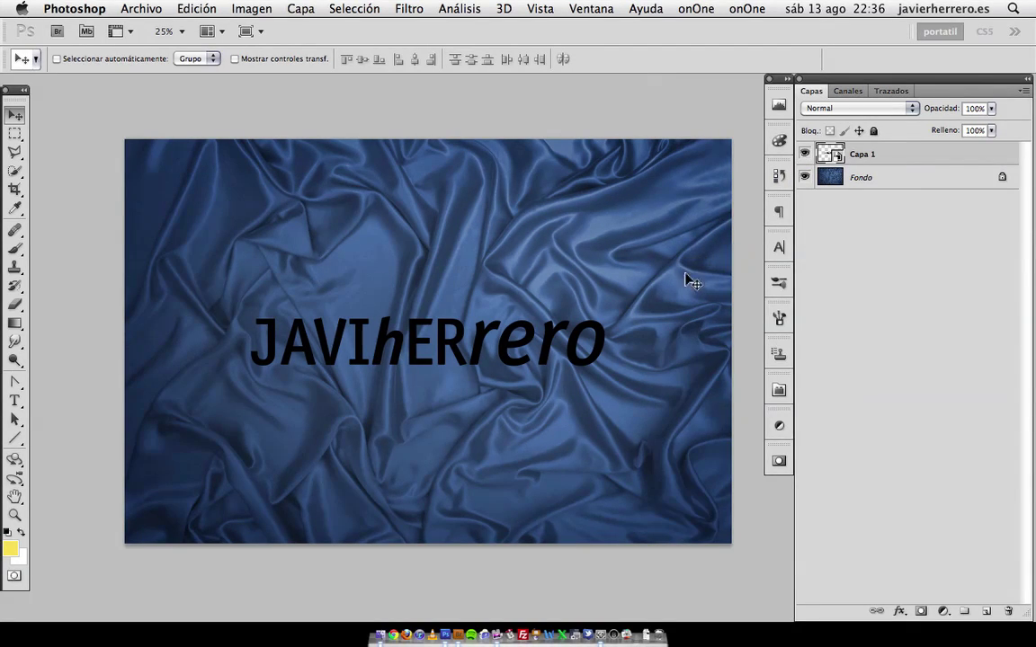
- Lower the opacity of the logo layer Capa 1 to 61%, judging the fabric folds through the letters at 100% magnification
key("super+plus")
key("super+plus")
key("super+plus")
key("super+plus")
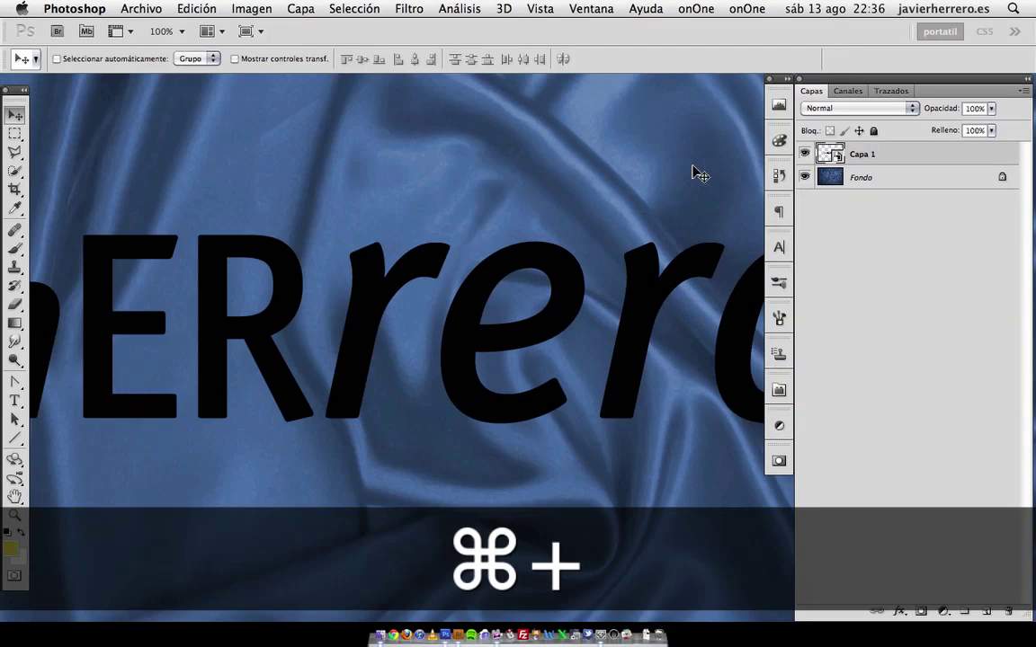
scroll(446, 220, "right", 5)
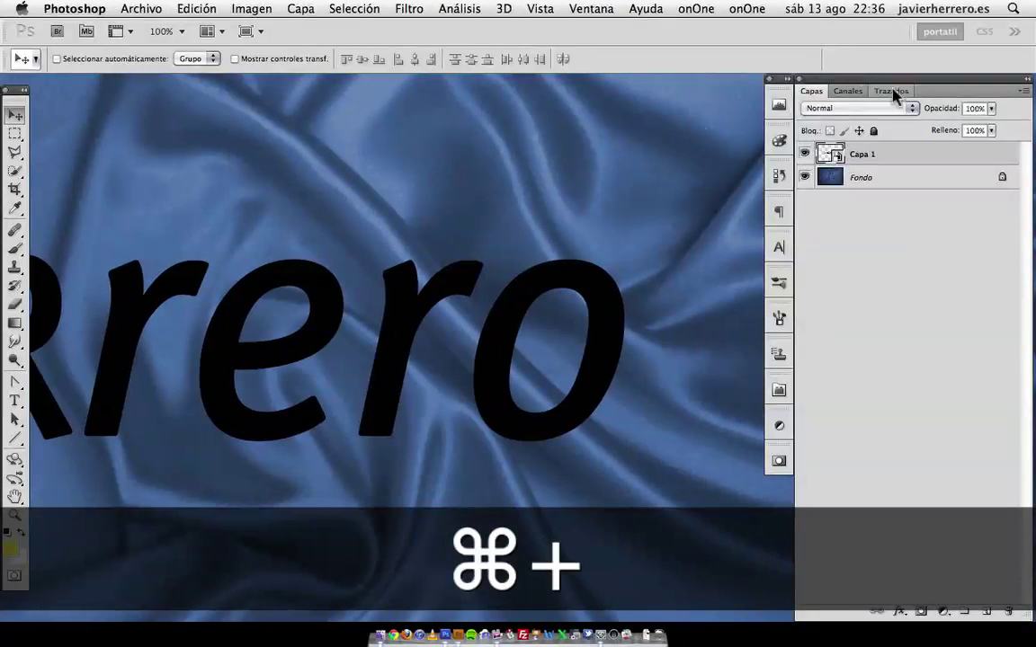
left_click_drag(949, 112, 910, 110)
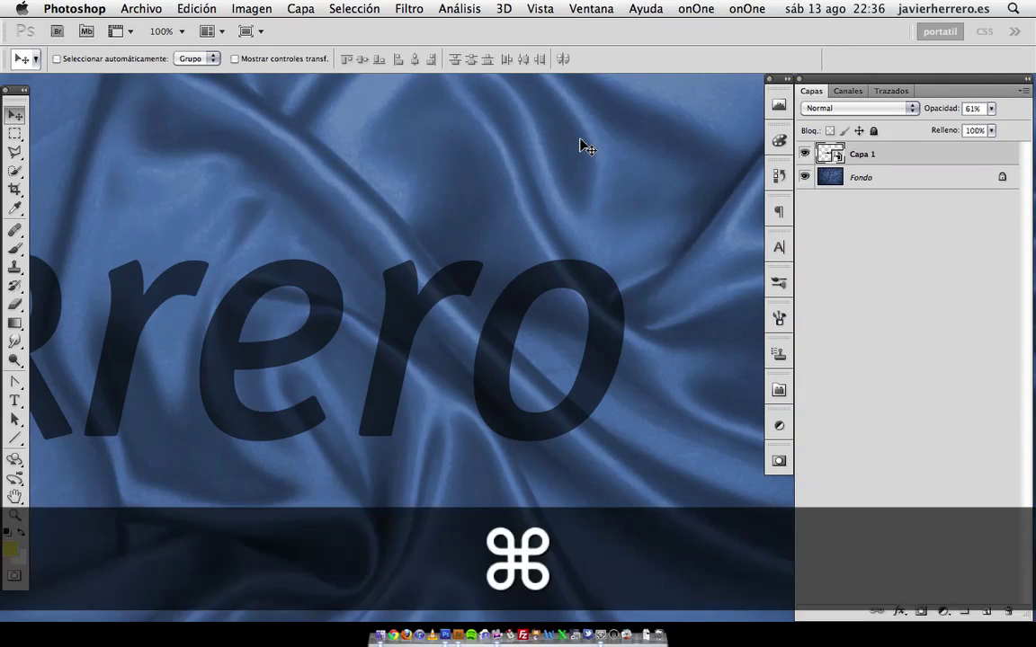
- Hide the logo layer Capa 1 and duplicate the Fondo layer
key("super+minus")
key("super+minus")
key("super+minus")
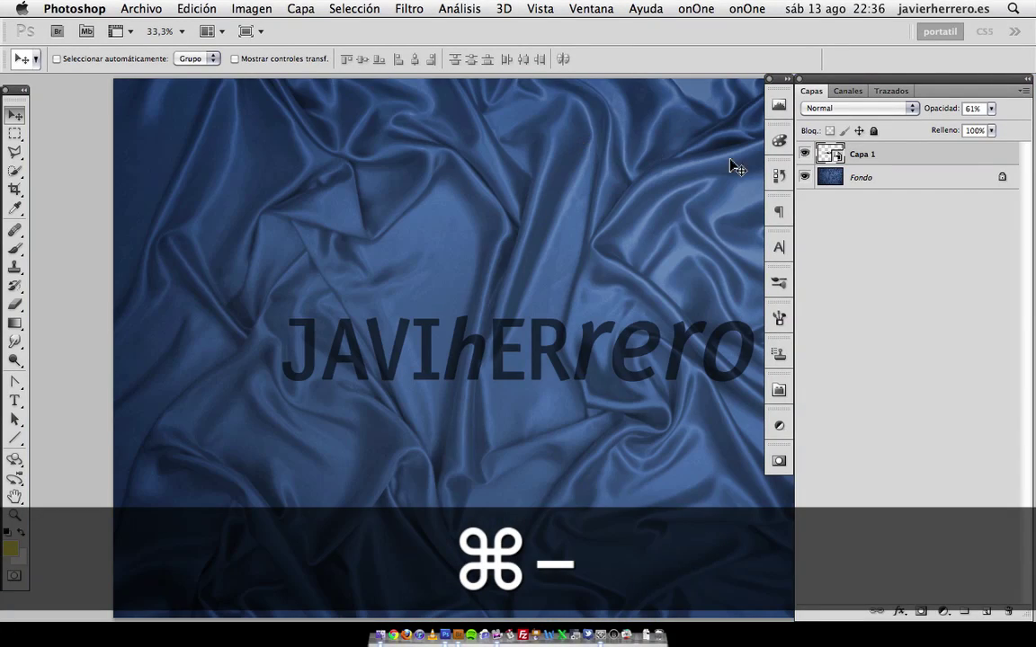
left_click(804, 153)
left_click_drag(724, 259, 597, 262)
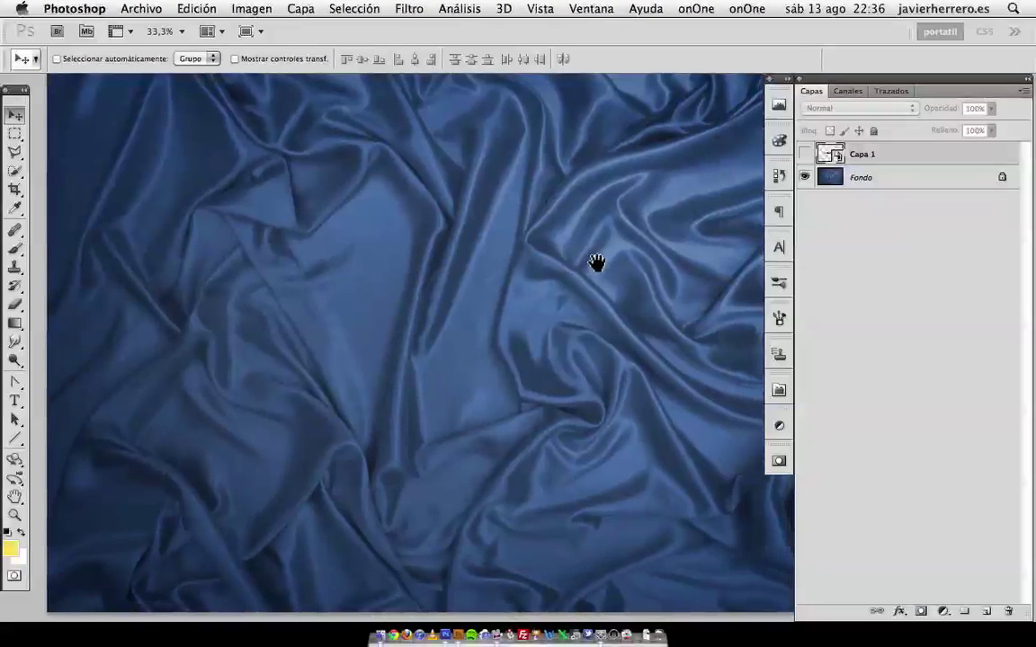
key("super+minus")
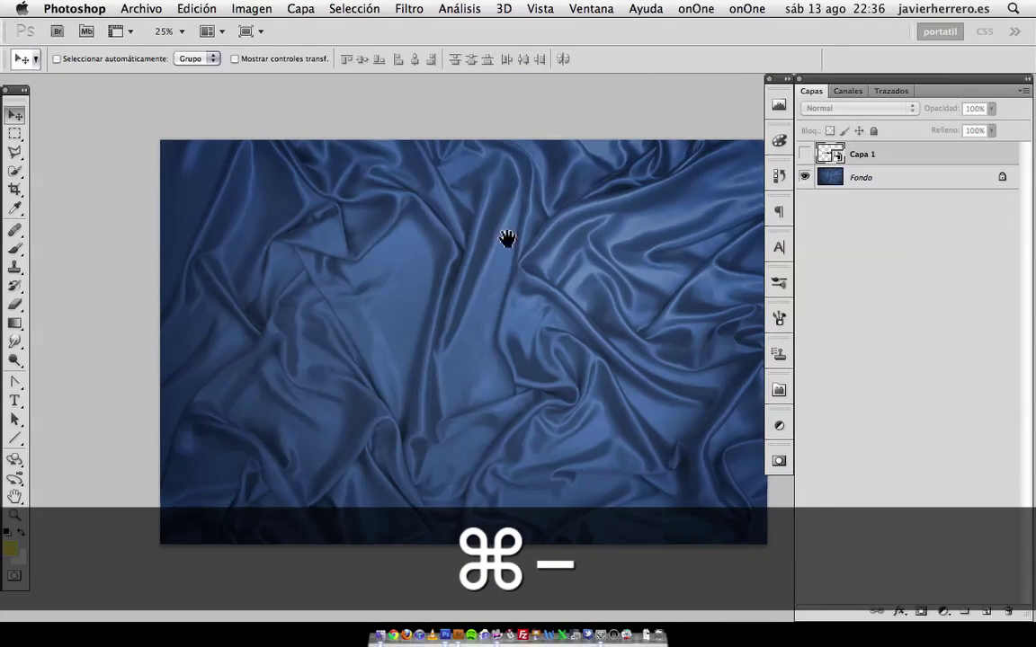
left_click(851, 180)
key("super+j")
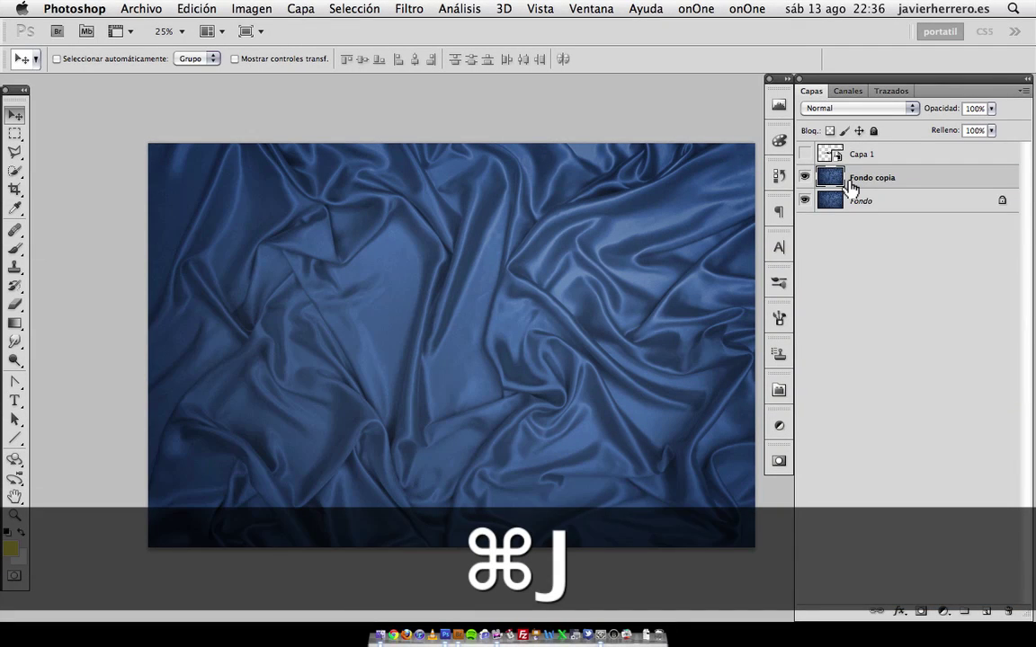
- Desaturate the Fondo copia layer with the Desaturar adjustment
left_click(250, 9)
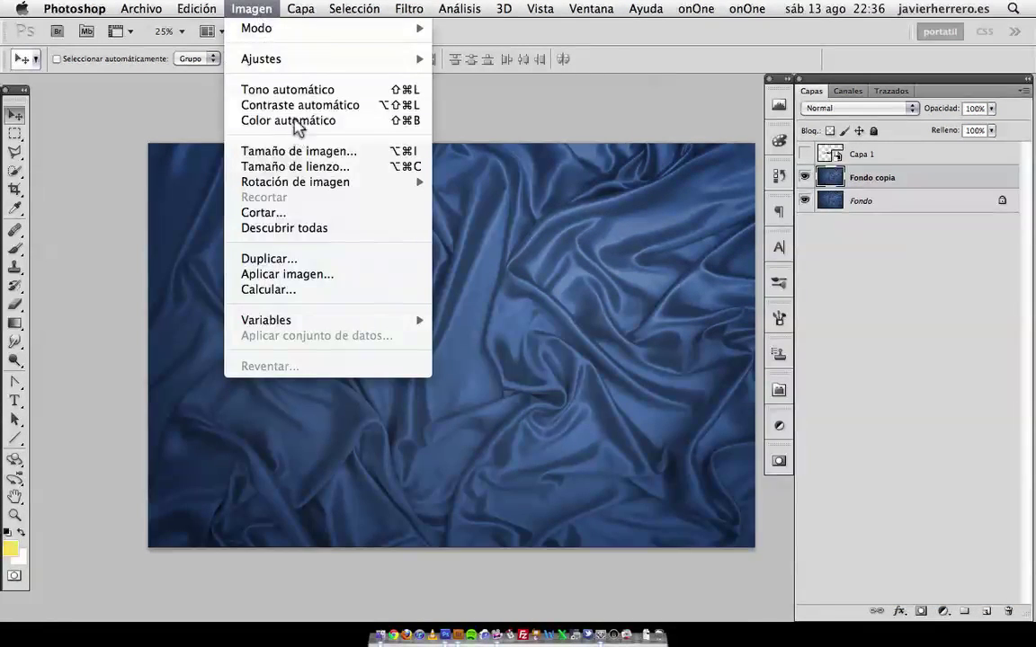
mouse_move(283, 59)
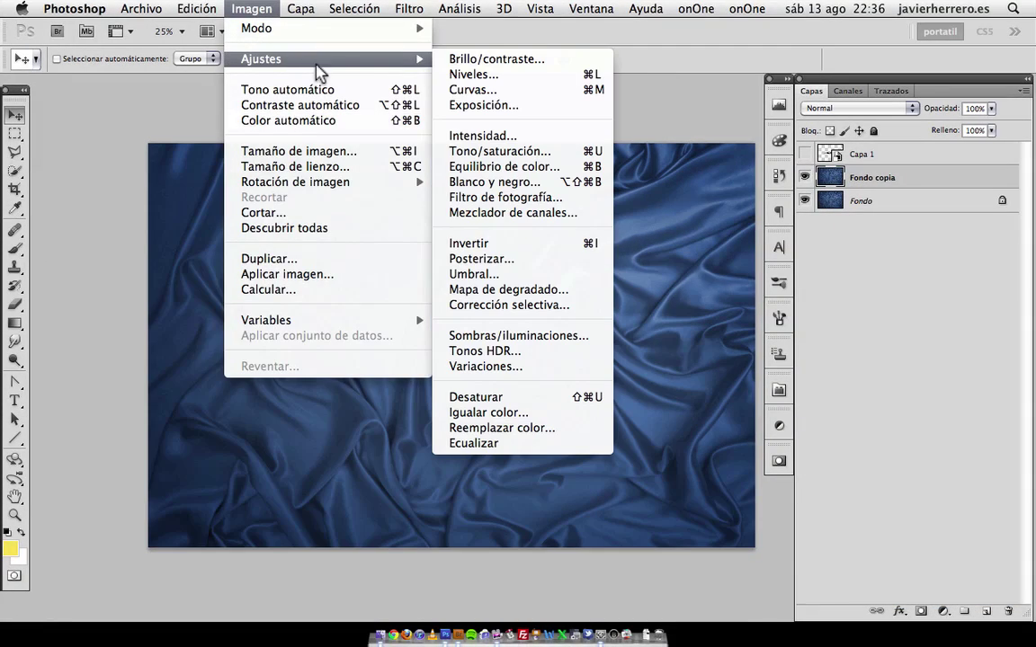
left_click(529, 398)
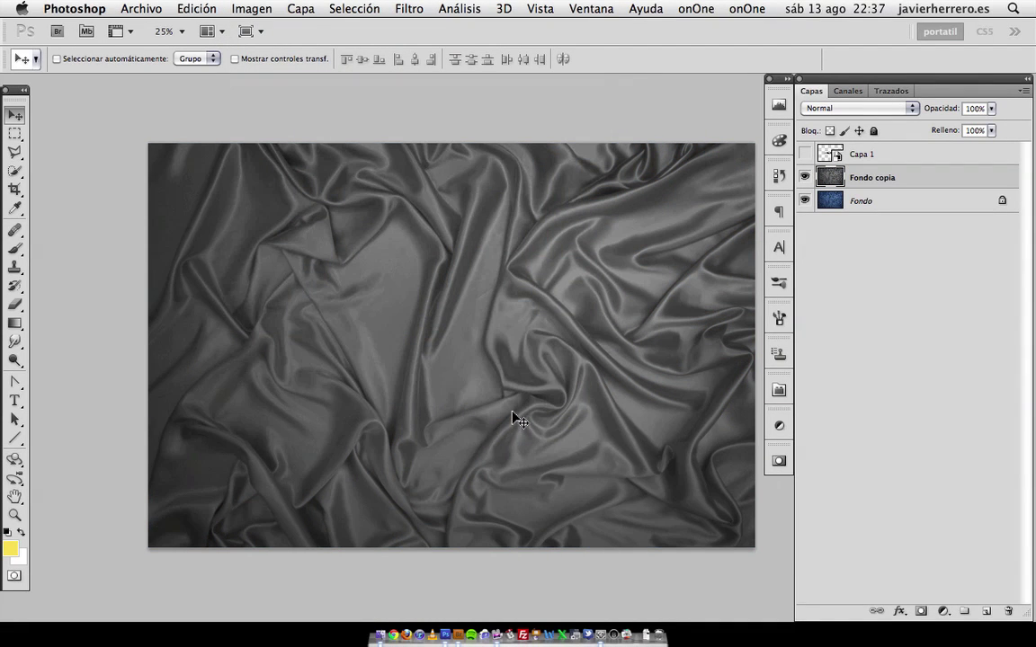
- Apply a Desenfoque gaussiano with a 4.2-pixel radius to Fondo copia and reactivate the Move tool
scroll(525, 386, "right", 2)
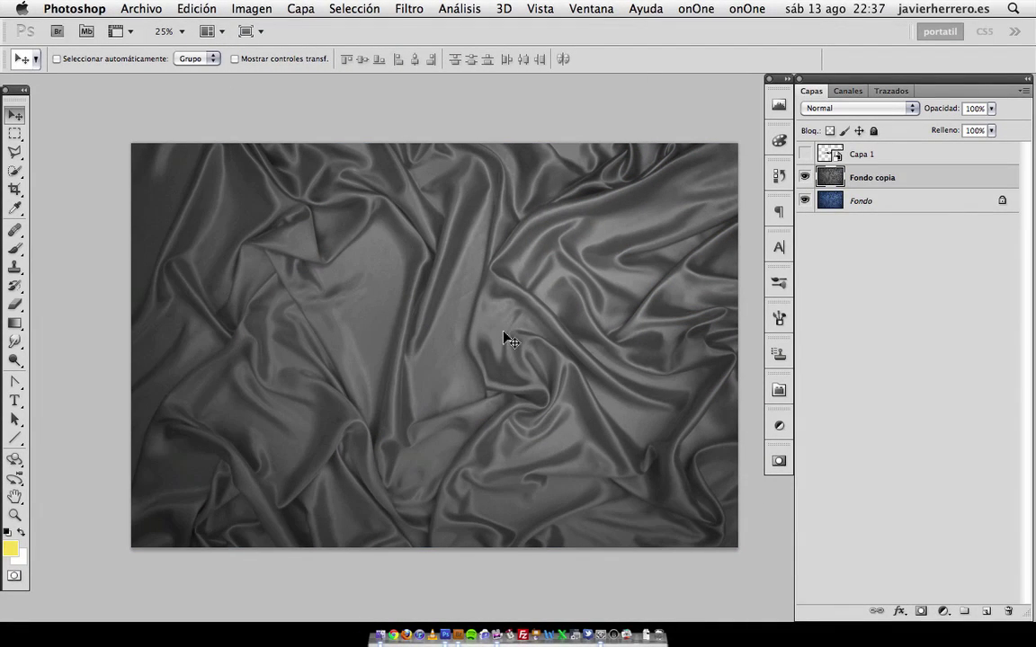
left_click(410, 9)
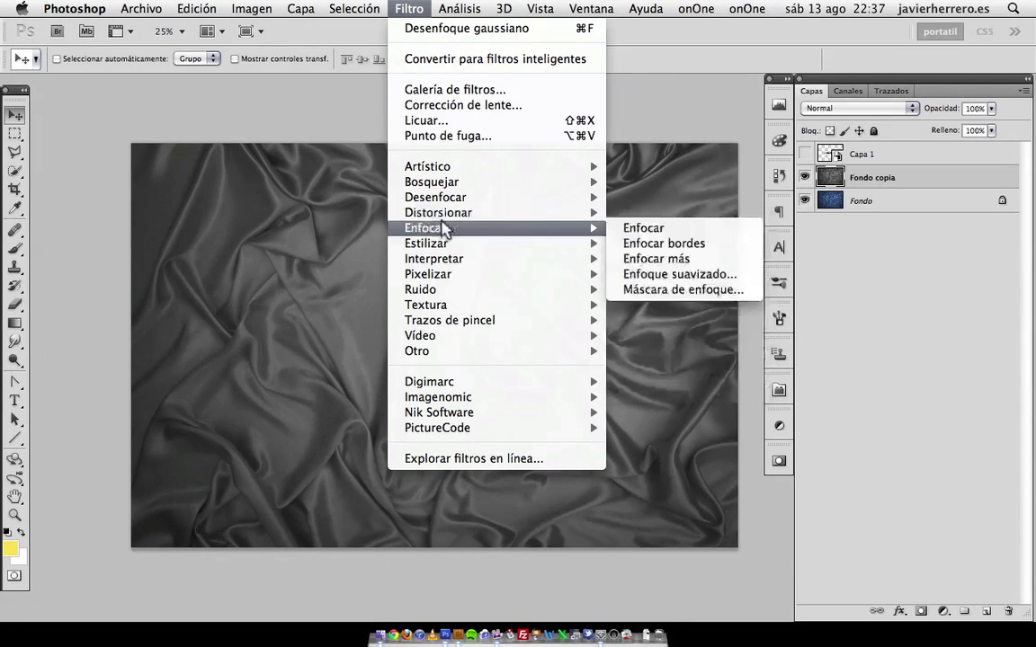
mouse_move(442, 199)
left_click(694, 305)
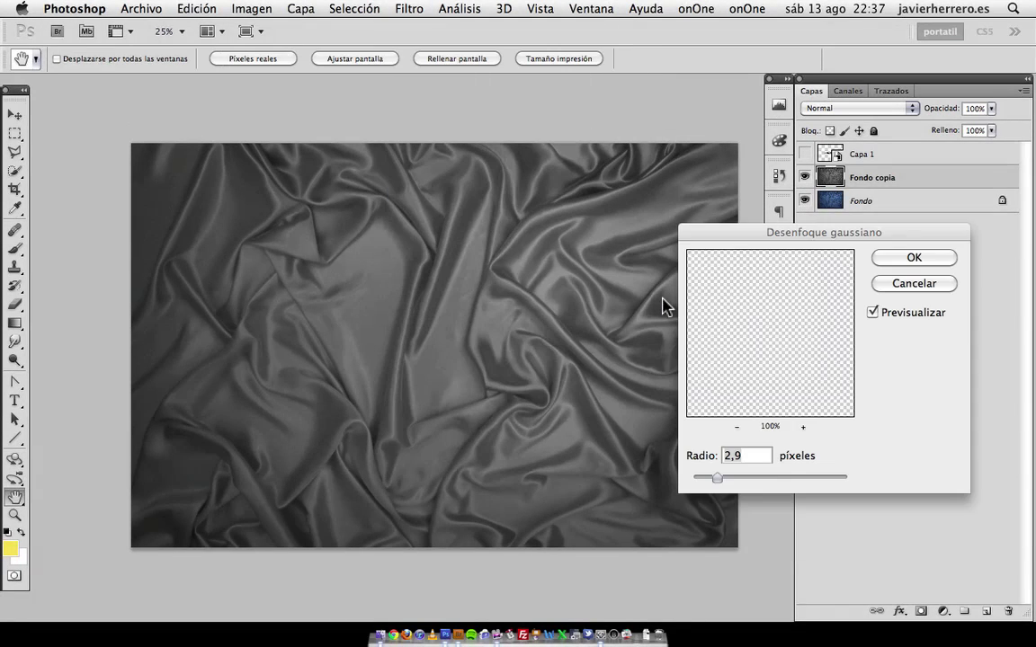
left_click_drag(730, 482, 730, 480)
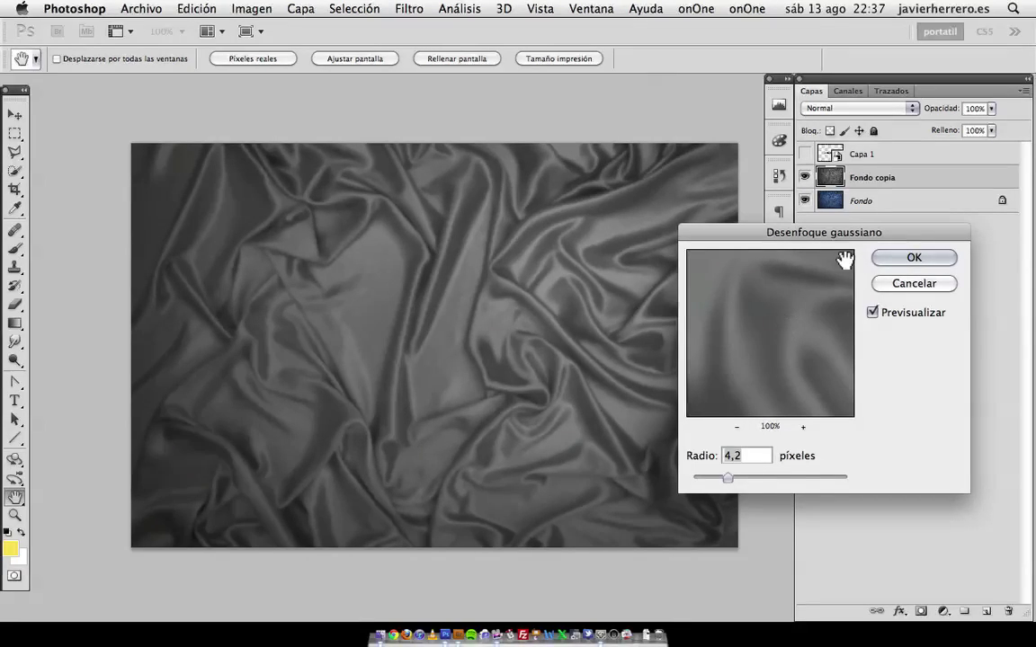
key("Return")
key("v")
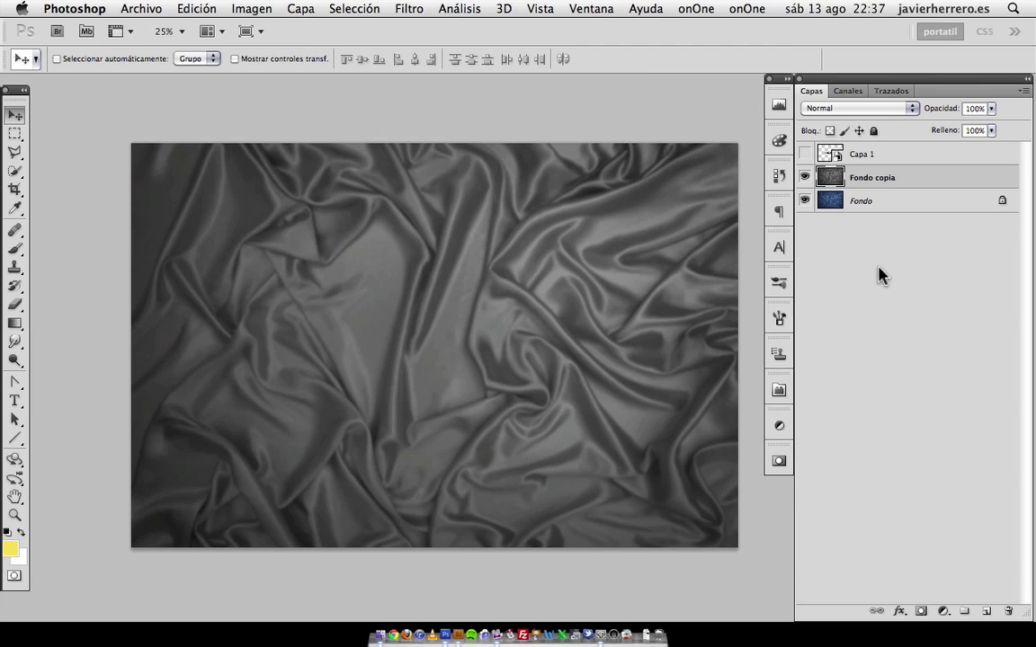
- Save the document in Photoshop format with its layers as "mapa desplazamiento.psd" in the current folder
left_click(143, 9)
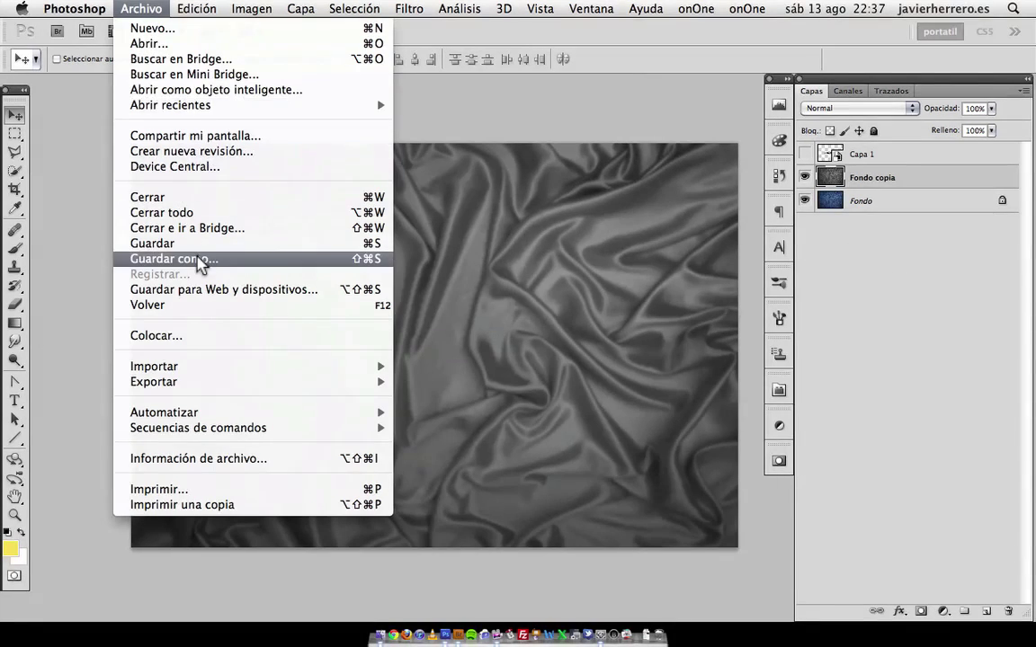
left_click(194, 260)
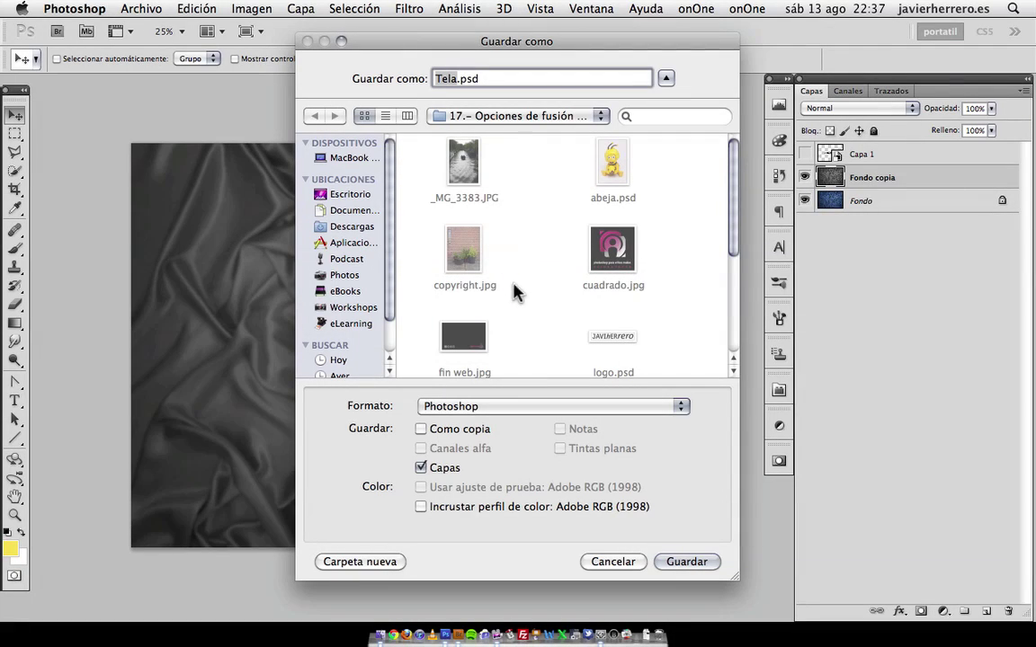
type("mapa desp")
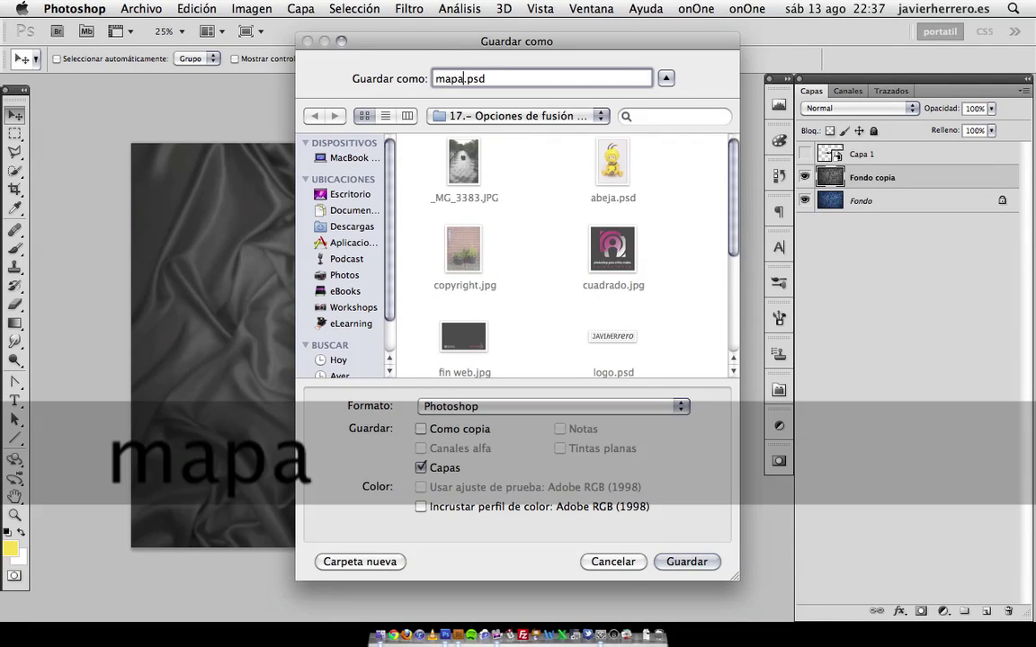
type("lazamient")
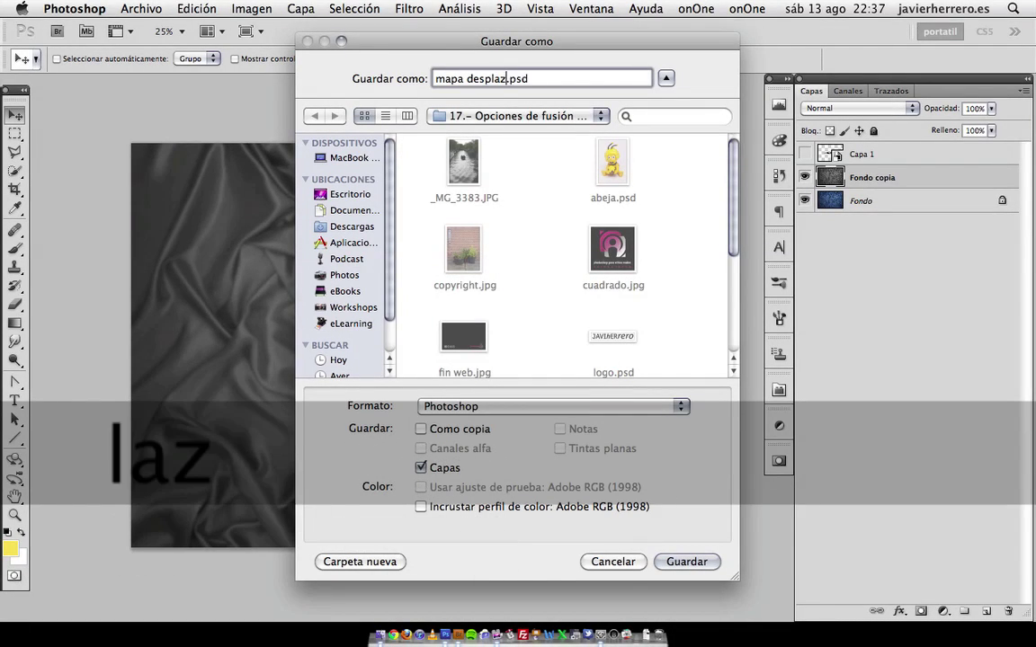
type("o")
key("Return")
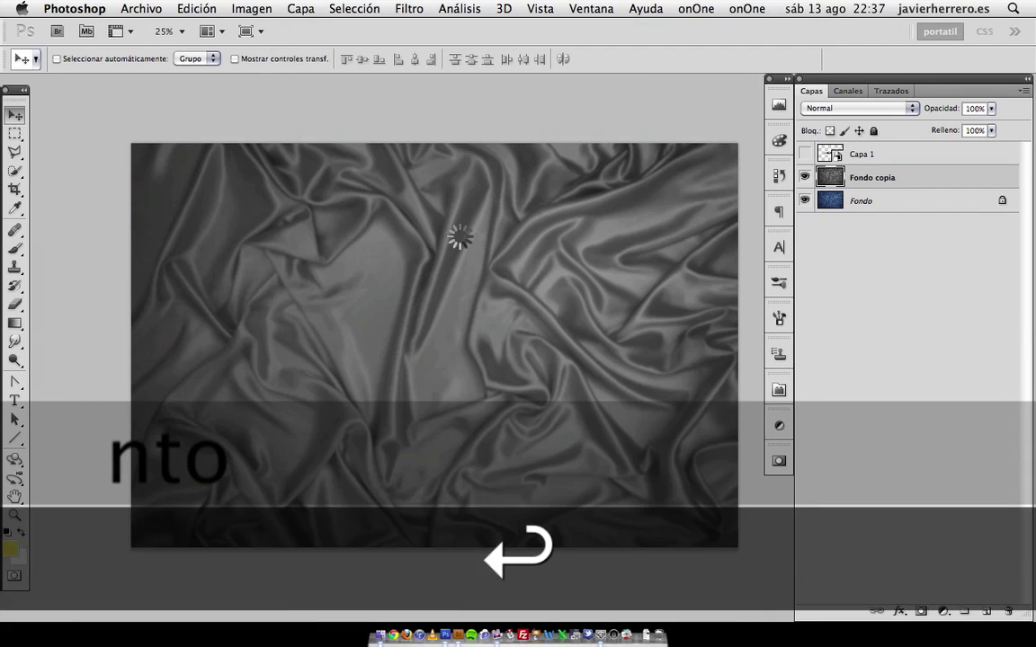
- Delete the Fondo copia layer and make the logo layer Capa 1 visible
left_click_drag(892, 180, 1006, 610)
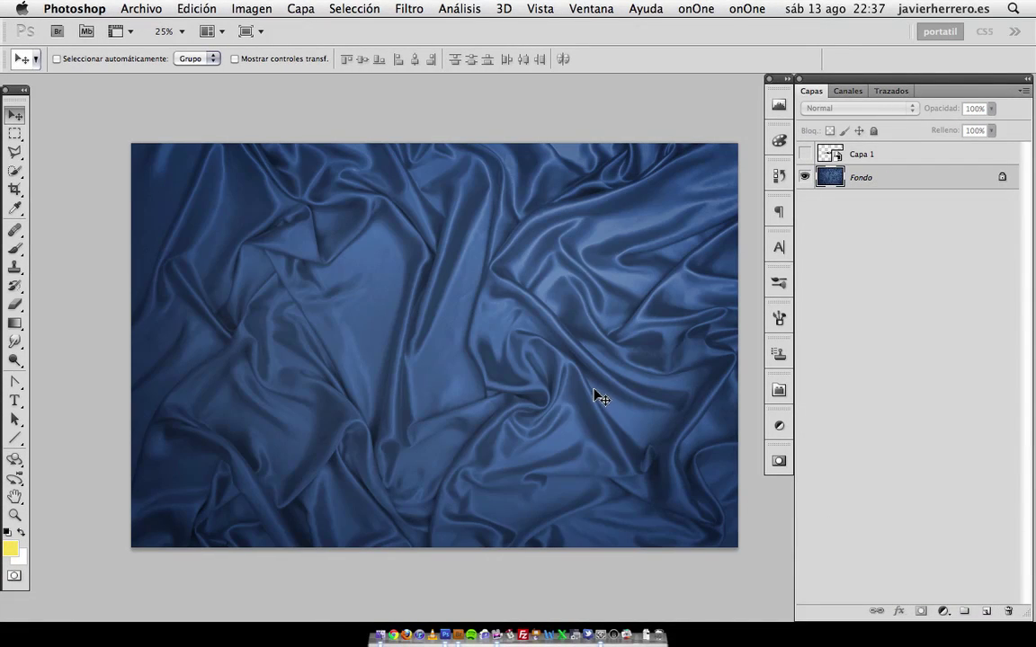
left_click(804, 154)
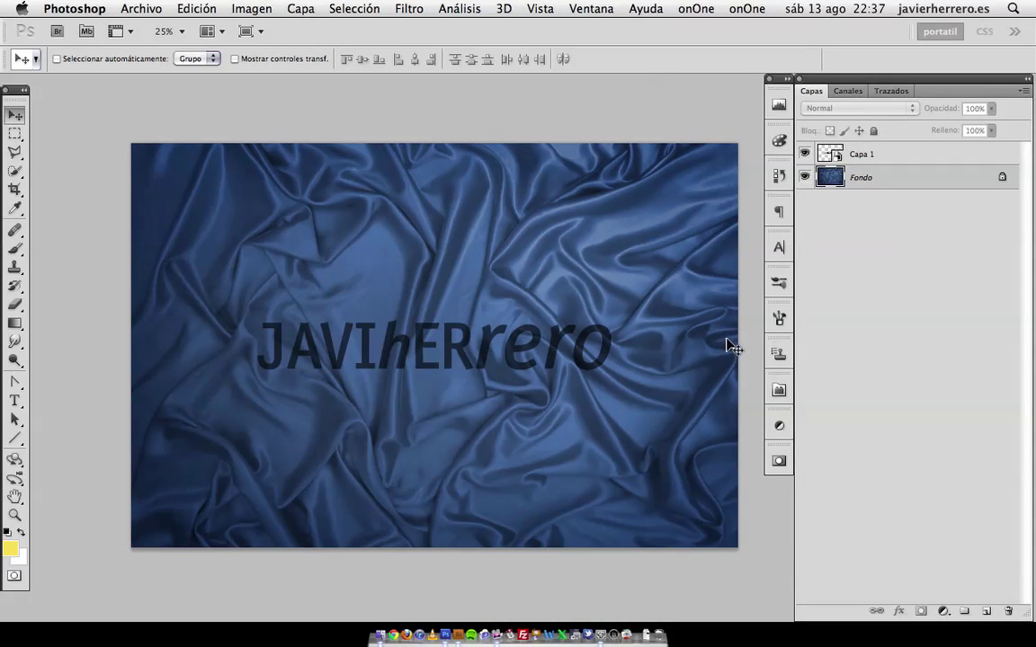
- Set Capa 1's opacity to 100% and apply the Desplazar filter with horizontal and vertical scales of 12, using "mapa desplazamiento.psd" as the map
left_click(897, 157)
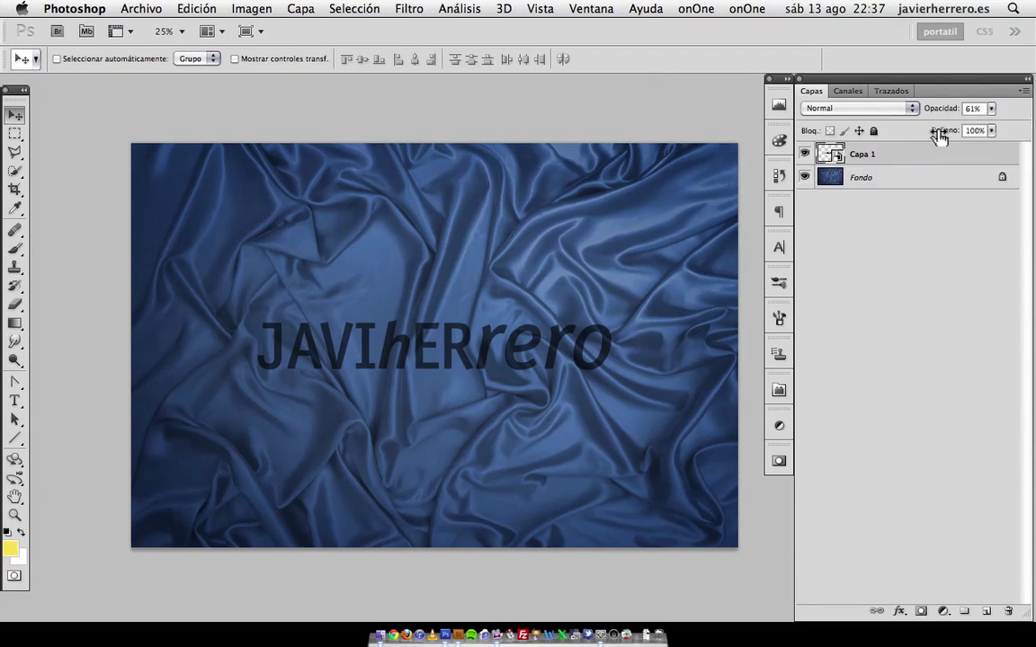
left_click_drag(964, 109, 1016, 112)
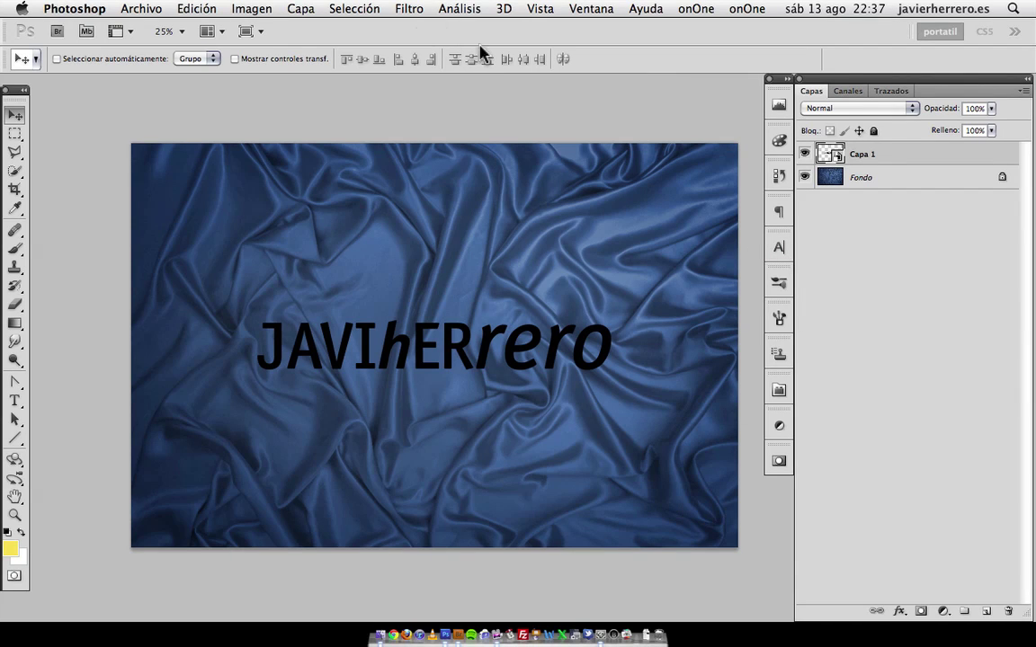
left_click(409, 9)
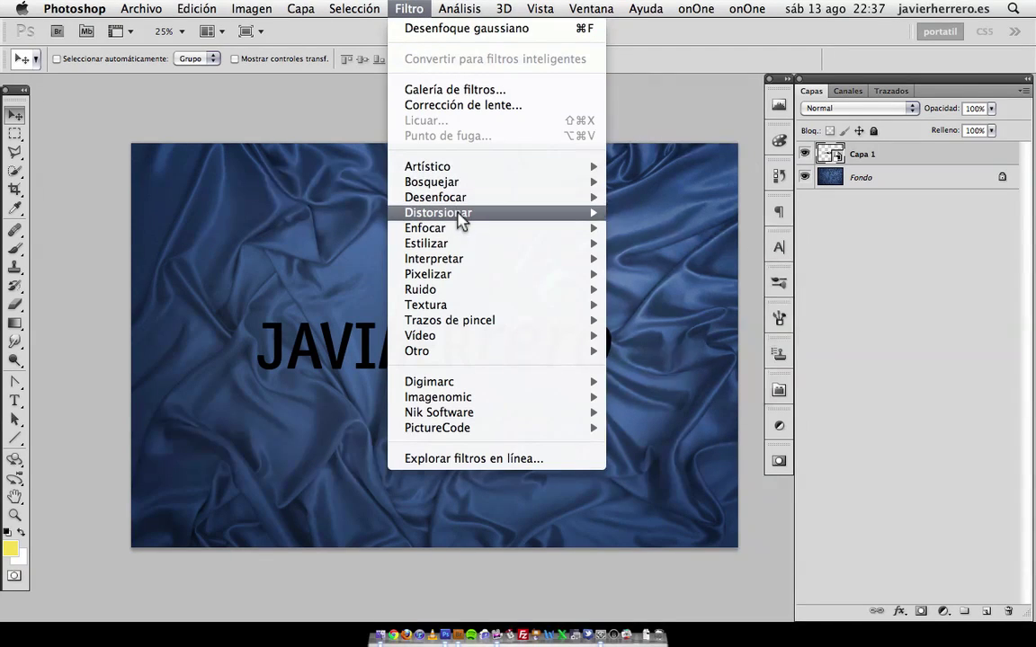
mouse_move(463, 218)
left_click(640, 259)
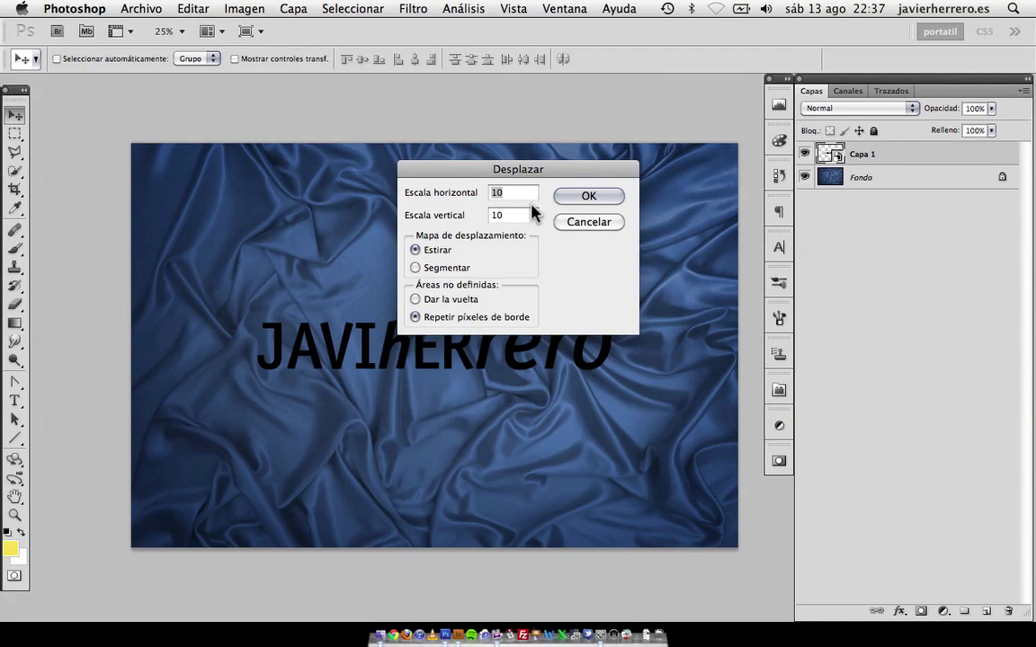
type("12")
key("Tab")
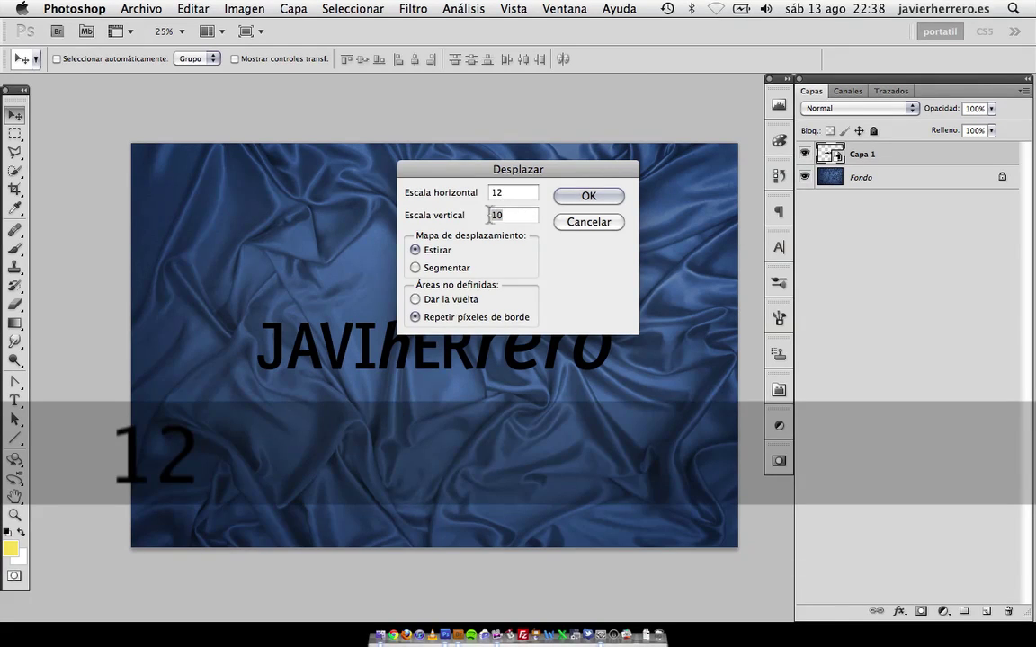
type("12")
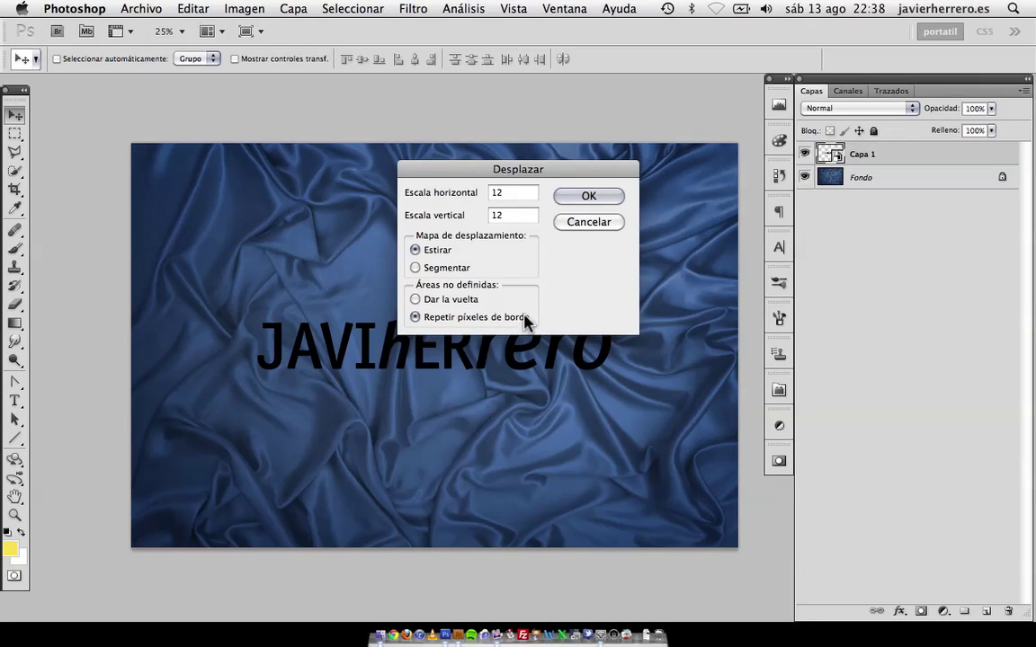
left_click(589, 196)
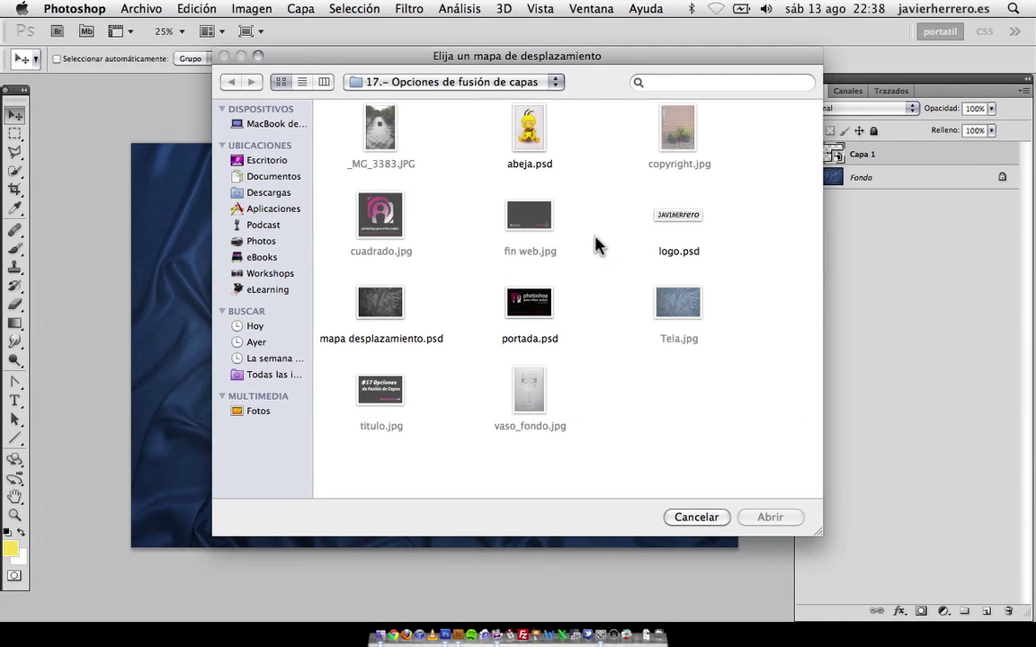
left_click(388, 301)
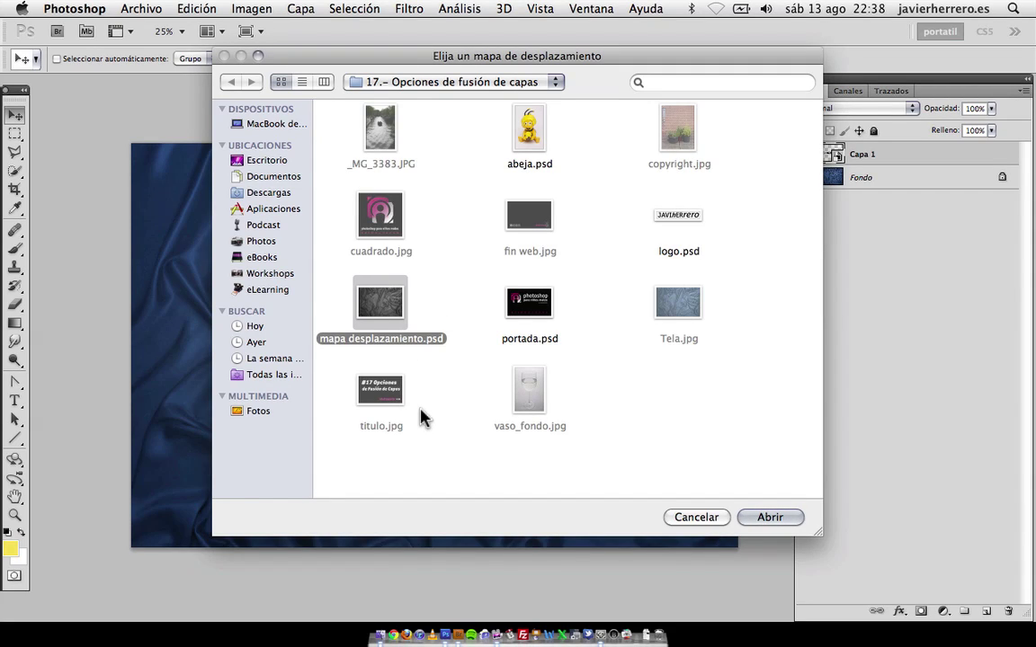
left_click(770, 517)
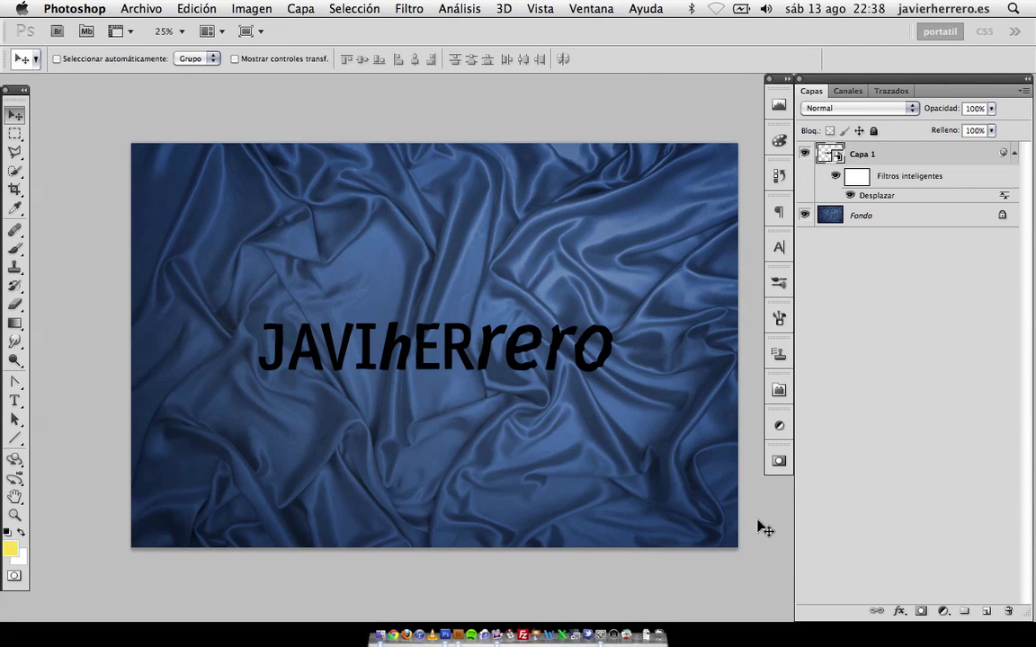
- Try opacities of 76% and 56% on the displaced logo layer Capa 1, finishing at 98%
key("super+grave")
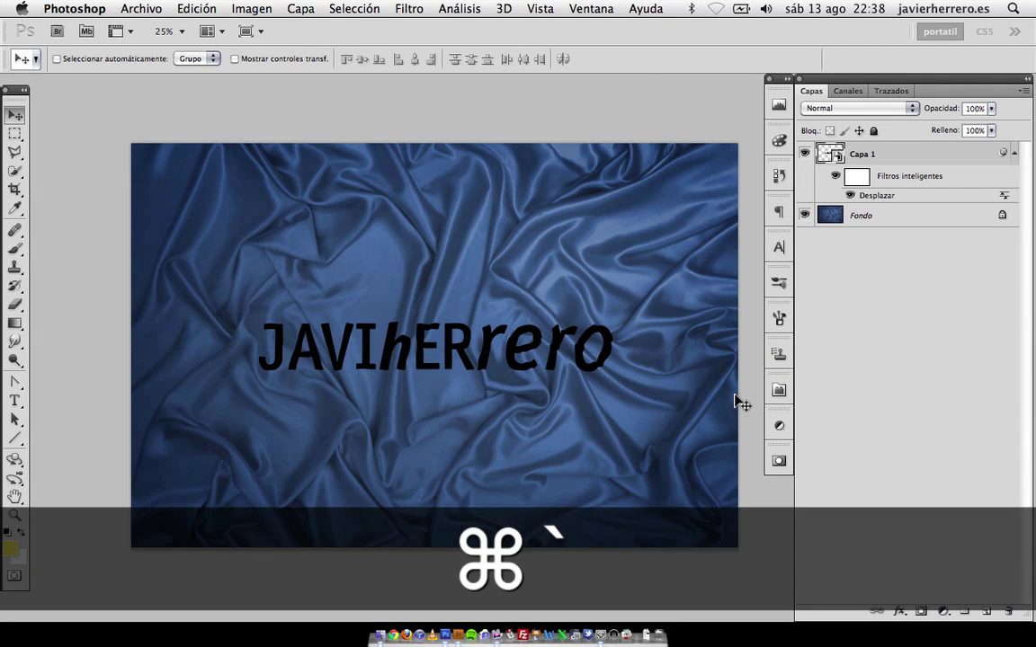
key("super+plus")
key("super+plus")
key("super+plus")
key("super+plus")
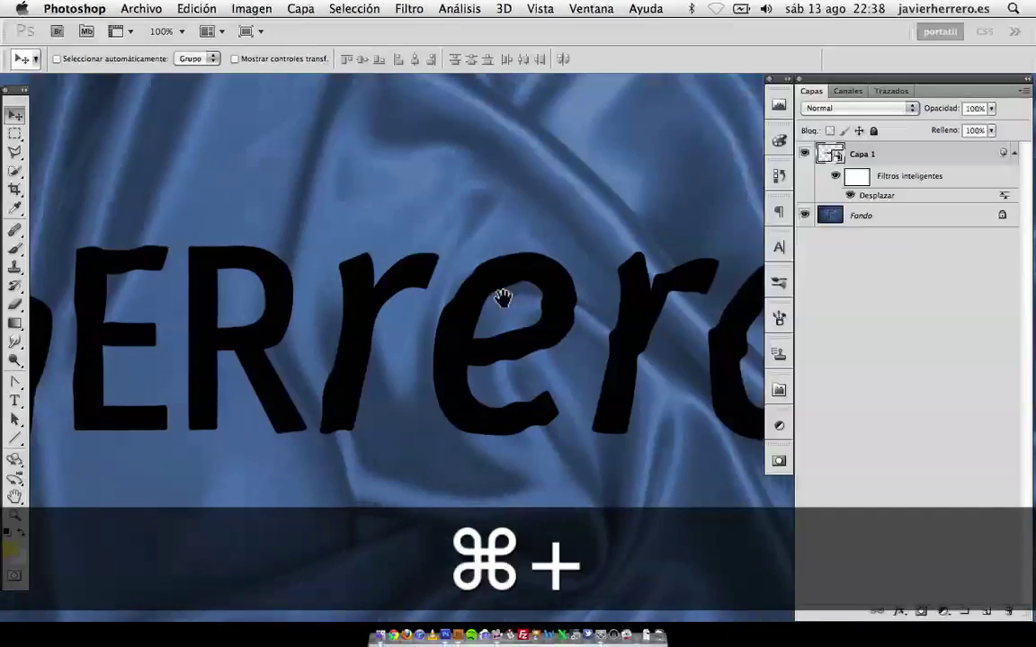
scroll(502, 299, "right", 5)
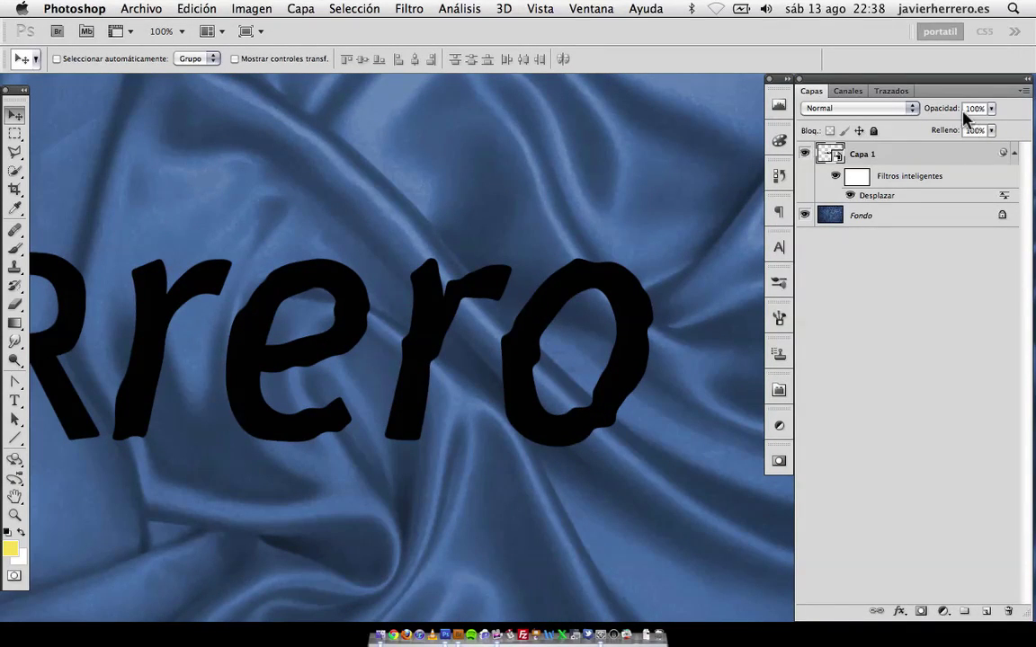
left_click_drag(951, 110, 920, 111)
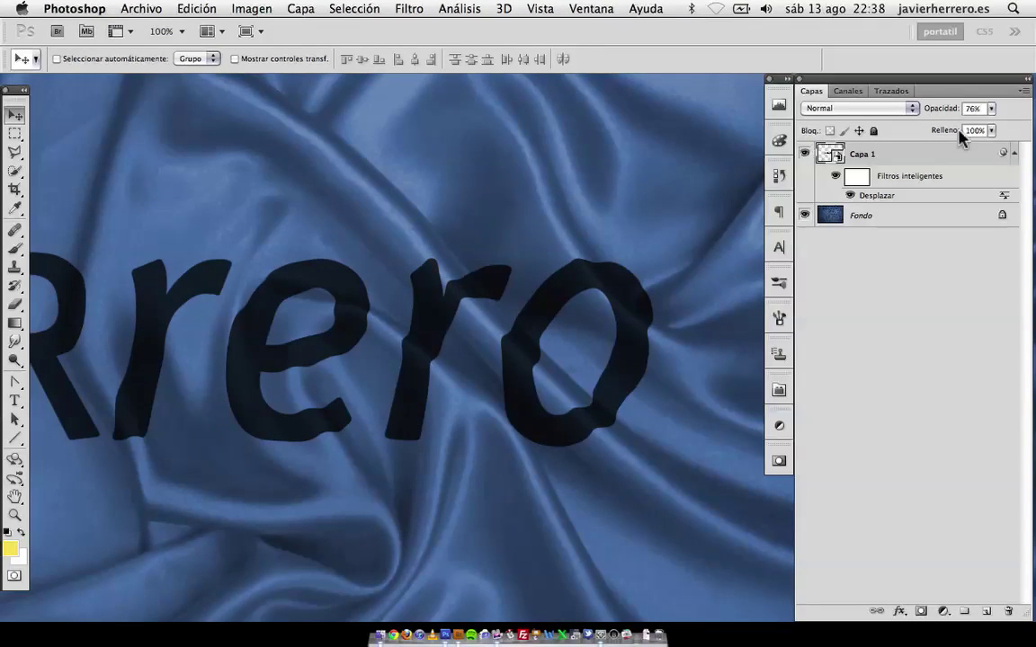
left_click_drag(946, 110, 924, 114)
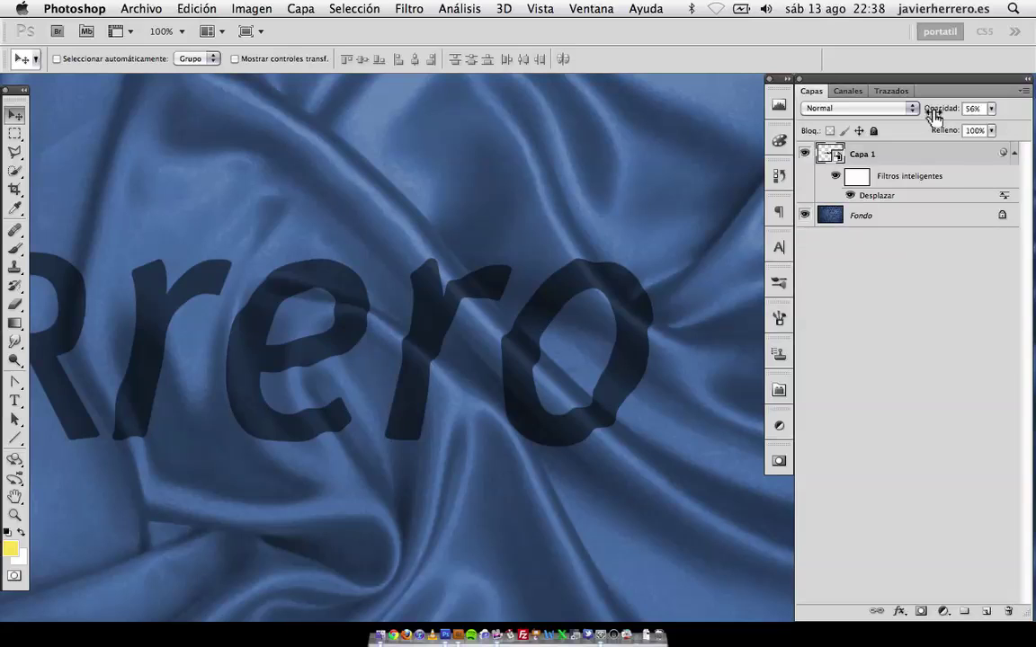
left_click_drag(932, 109, 980, 120)
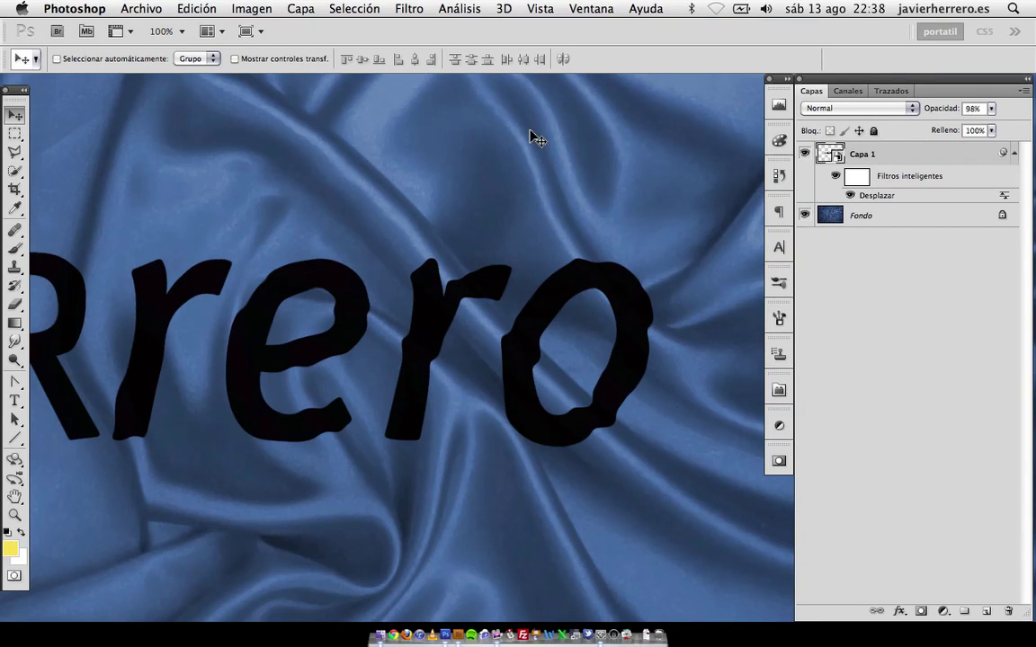
- Move the logo to the upper-left area of the fabric and reapply its Desplazar smart filter with "mapa desplazamiento.psd"
key("super+minus")
key("super+minus")
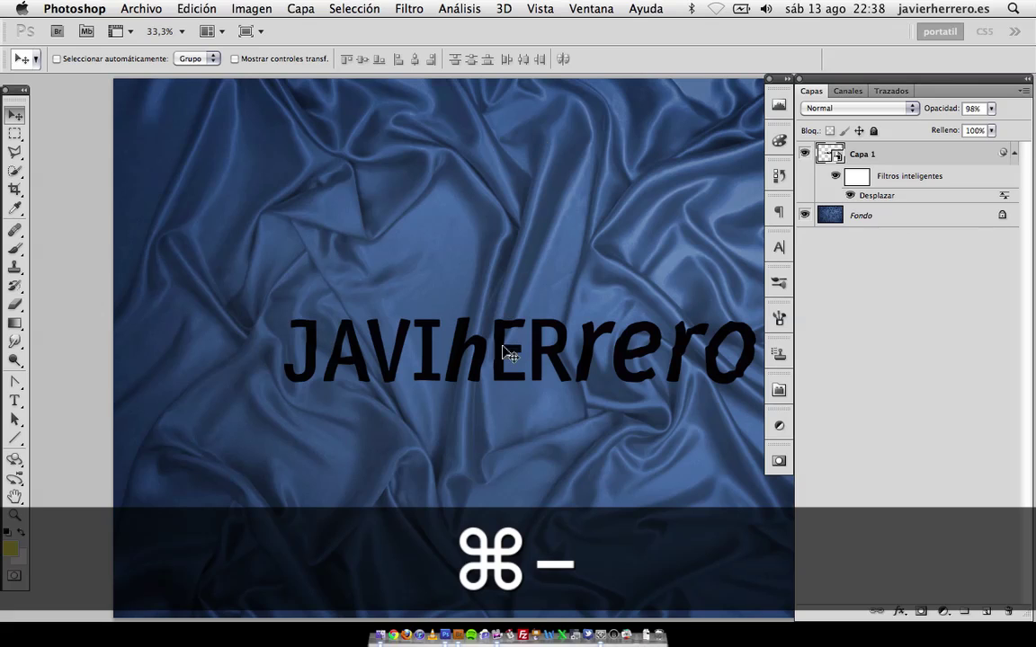
left_click_drag(449, 317, 393, 261)
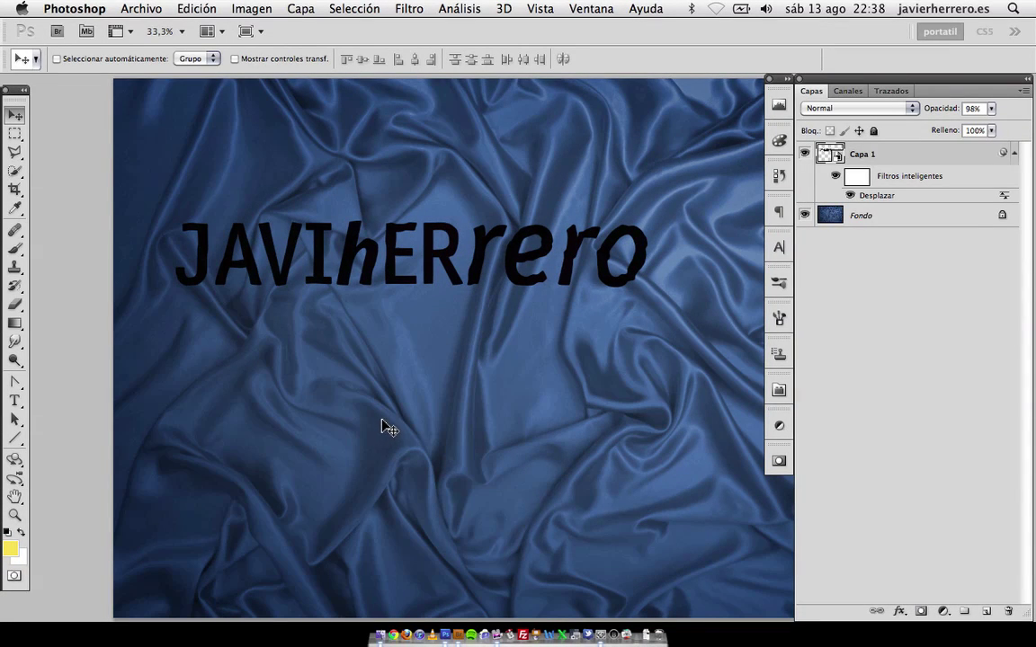
left_click_drag(474, 278, 455, 295)
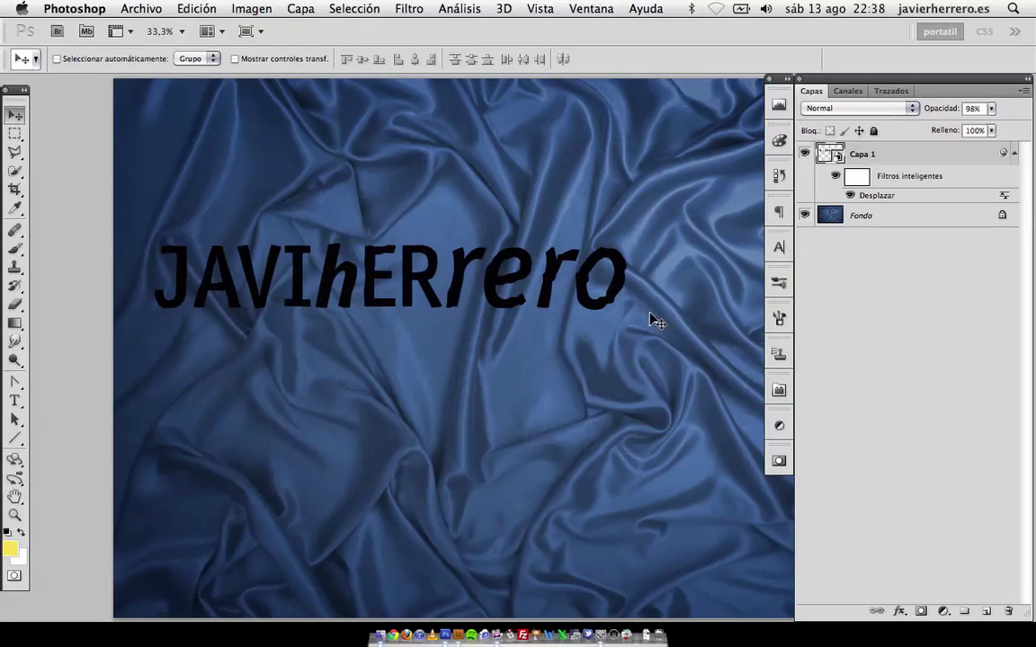
double_click(886, 199)
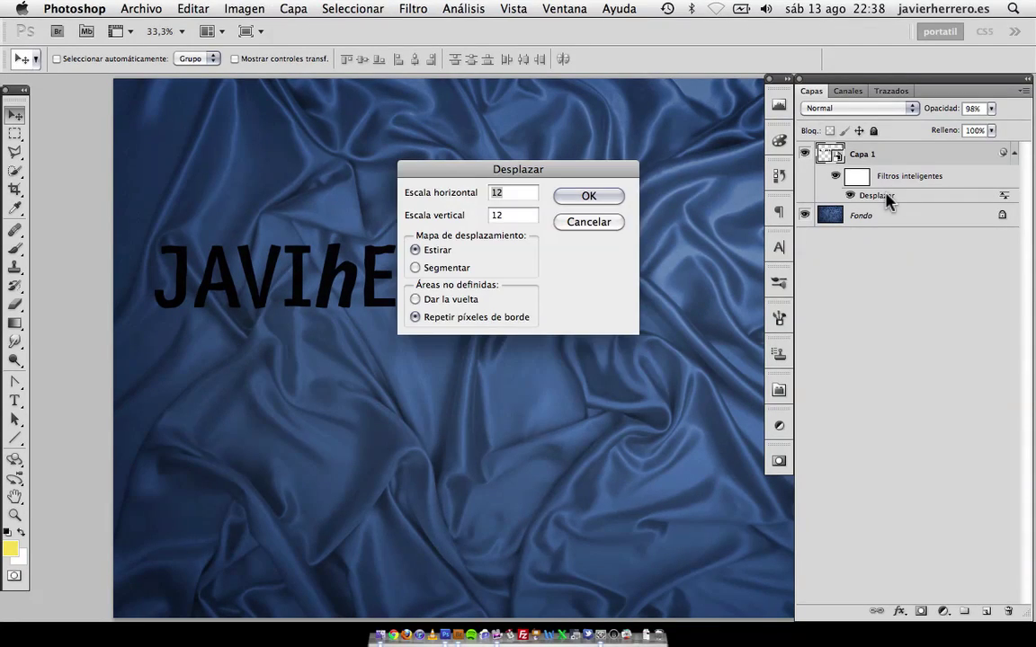
left_click(587, 198)
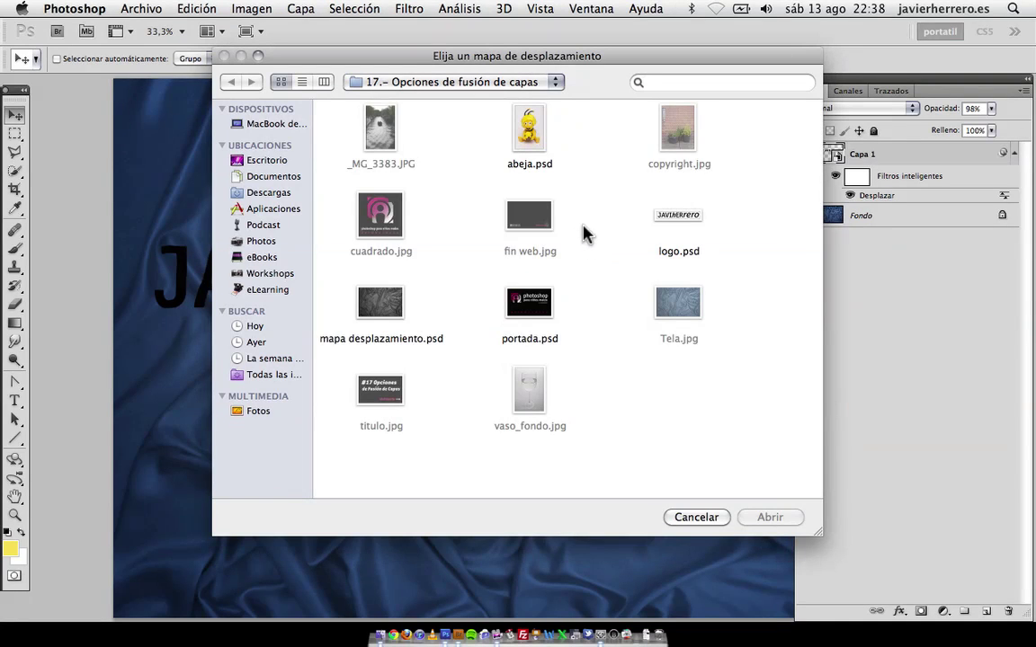
double_click(385, 326)
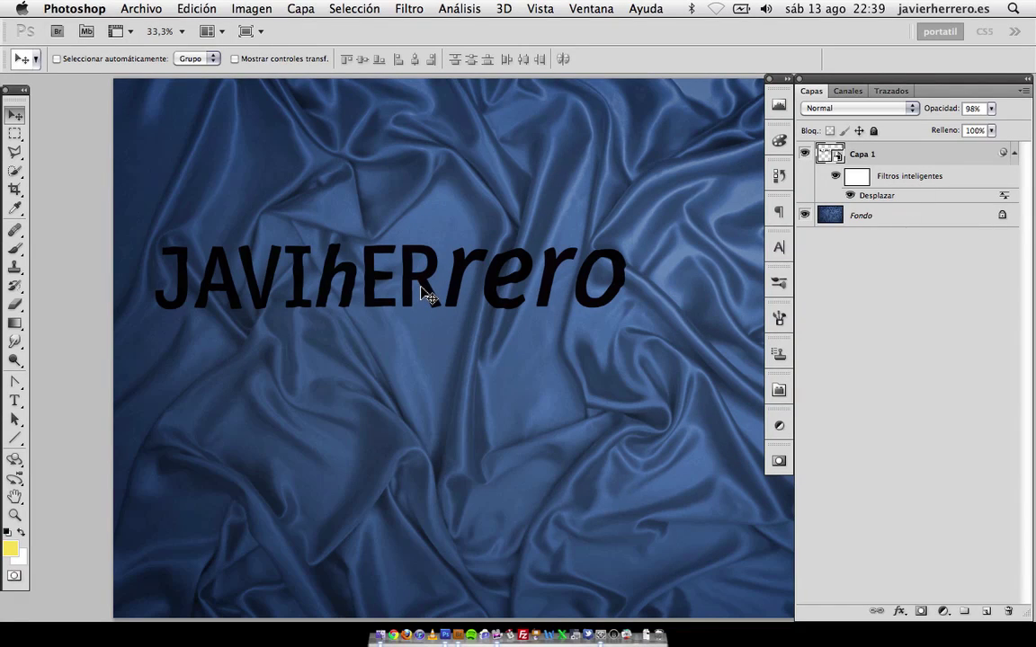
- Move the logo to the lower-right folds of the fabric and reapply its Desplazar smart filter with "mapa desplazamiento.psd"
left_click_drag(430, 286, 562, 424)
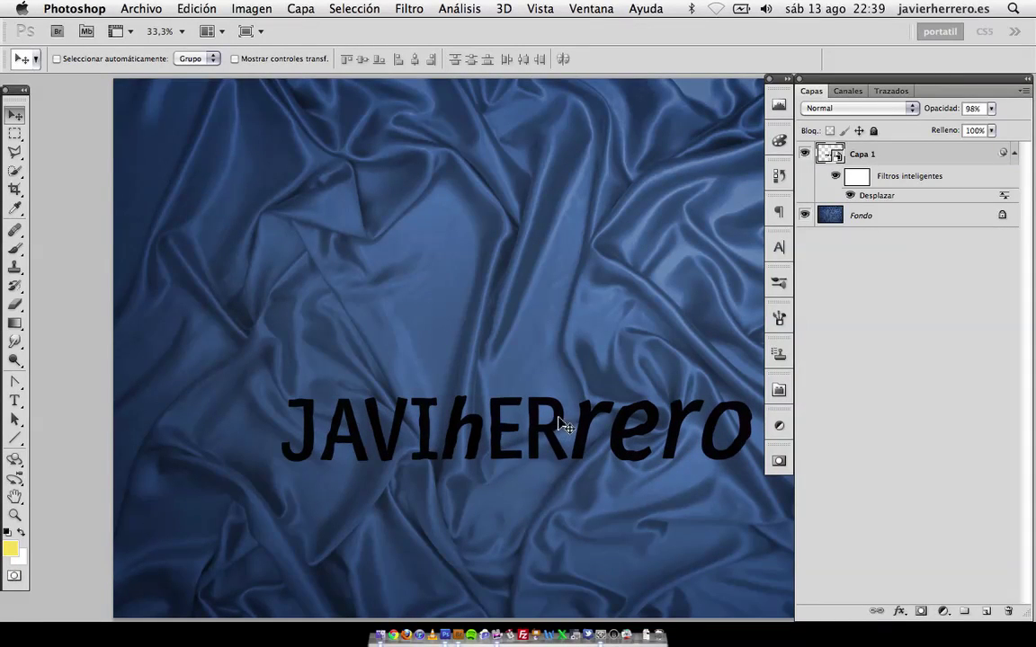
double_click(896, 196)
left_click(607, 196)
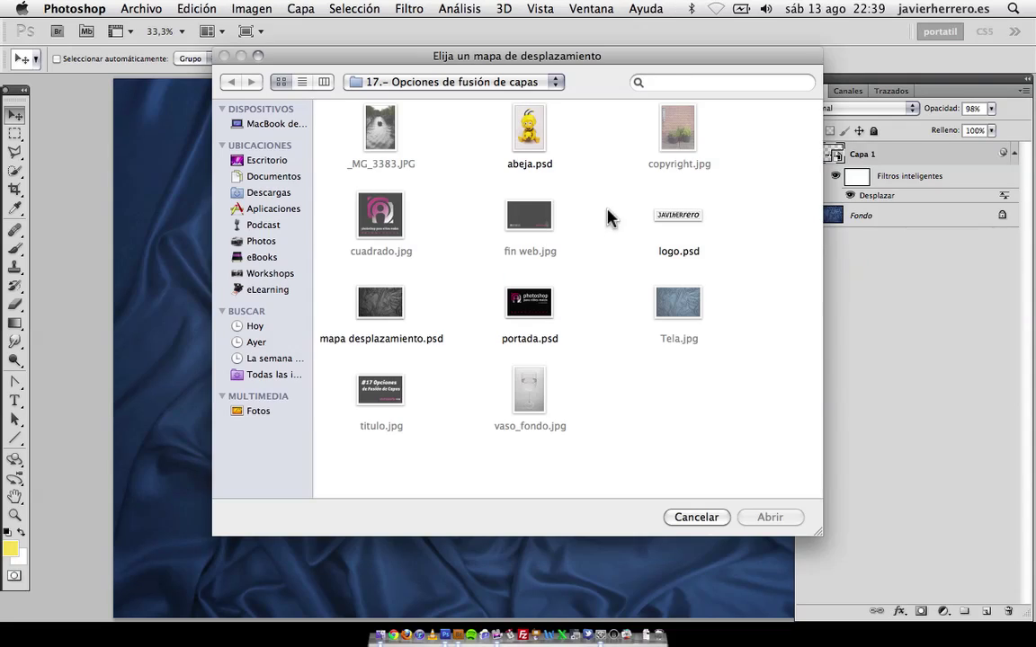
double_click(396, 314)
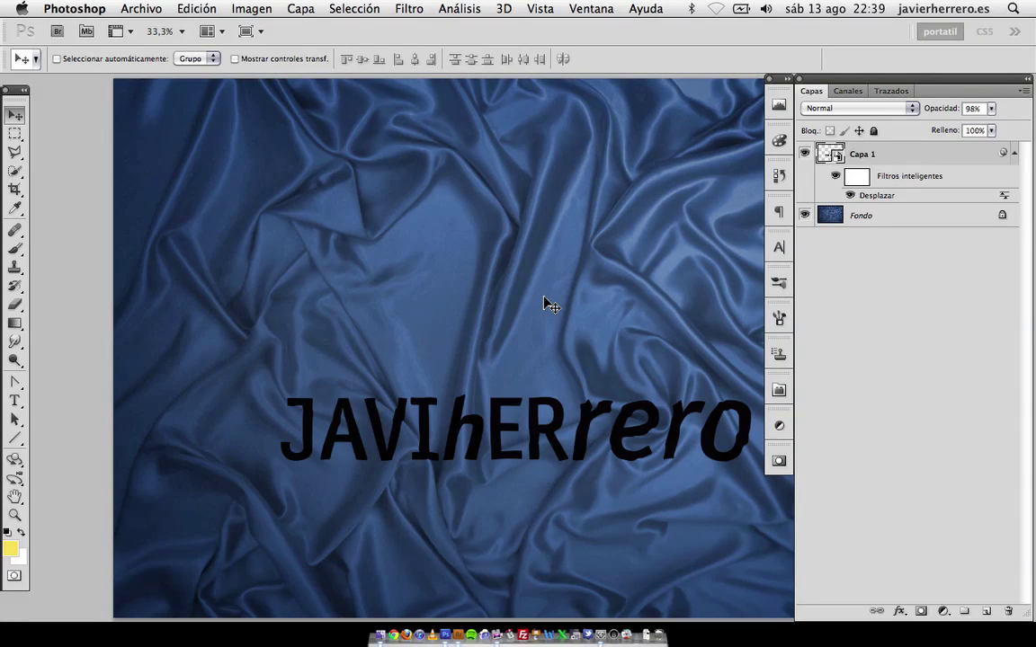
- Examine at 100% zoom how the edges of the displaced letters follow the fabric's folds
key("super+plus")
key("super+plus")
key("super+plus")
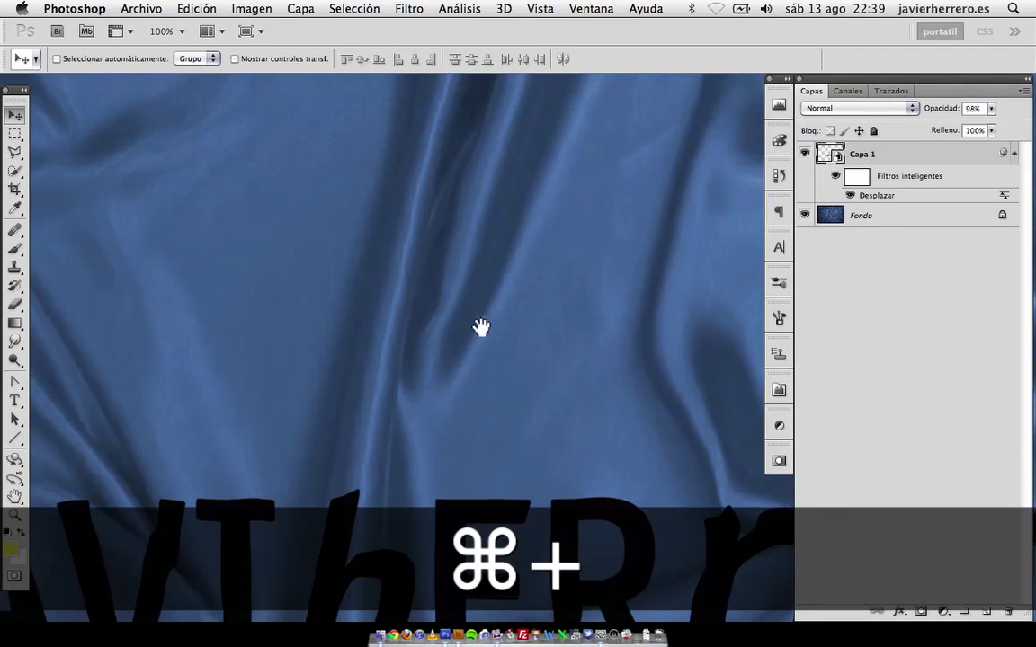
scroll(481, 327, "down", 10)
scroll(482, 319, "right", 10)
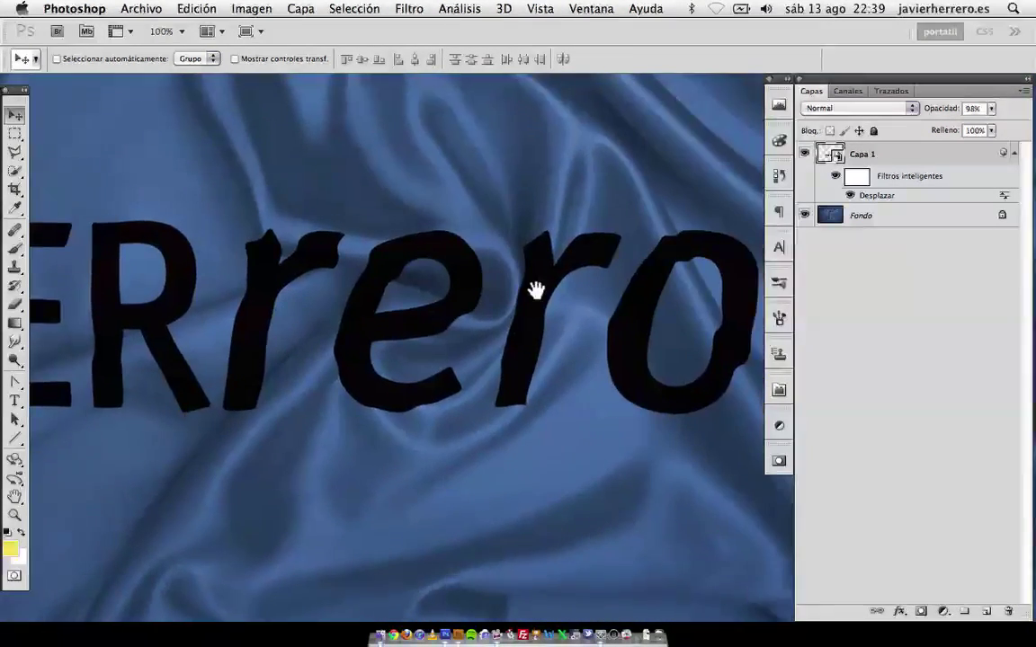
scroll(535, 290, "right", 5)
scroll(535, 289, "down", 1)
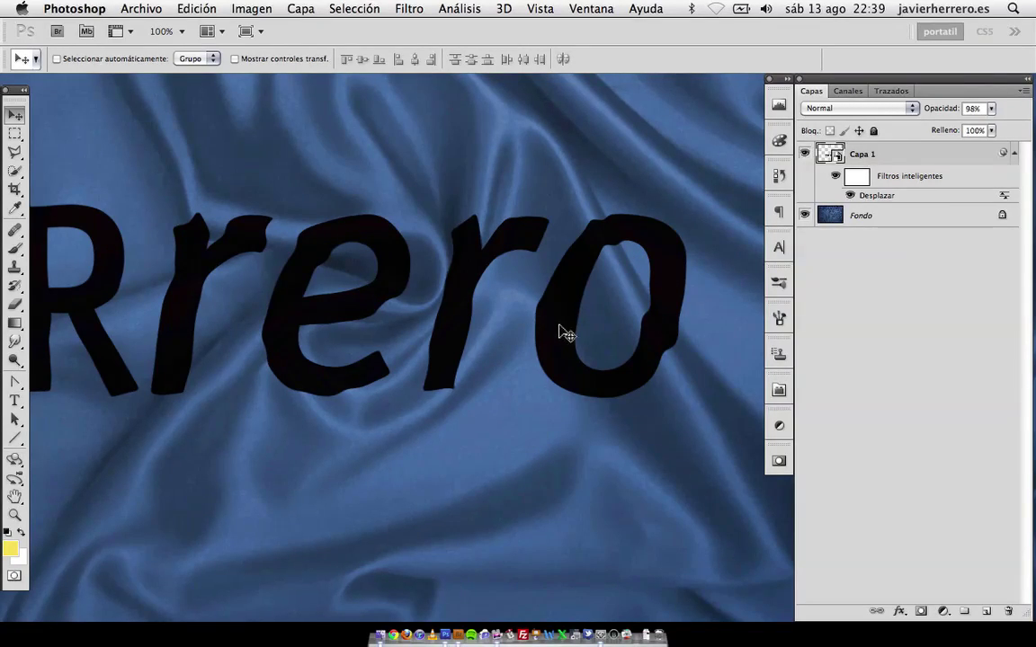
- In Capa 1's blending options, split the Capa subyacente shadow range of Fusionar si to 0 / 108 on Gris
double_click(923, 160)
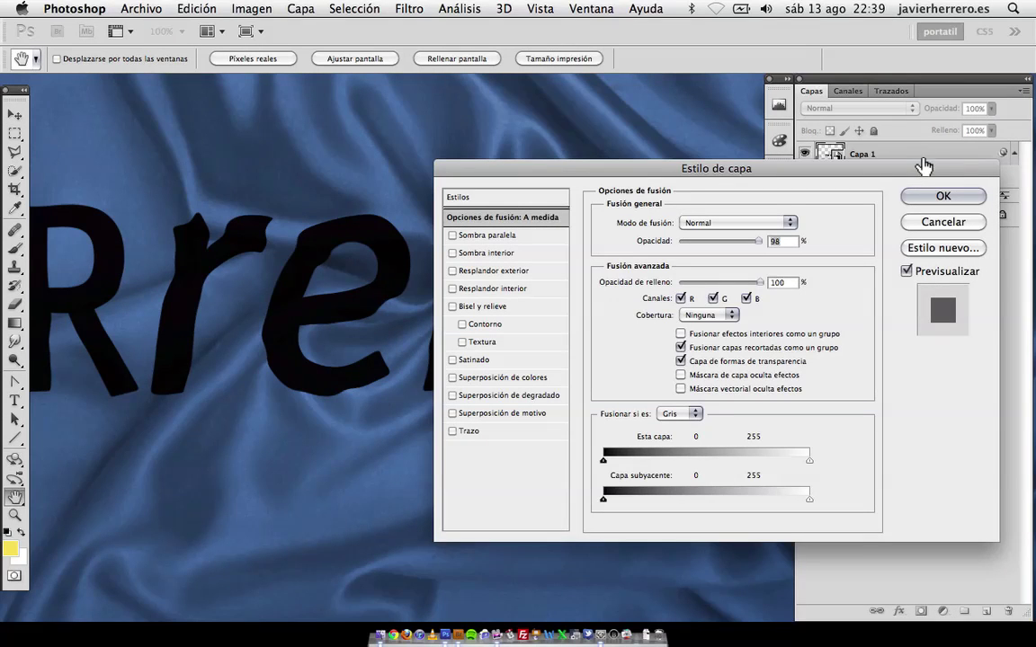
scroll(331, 347, "up", 6)
scroll(331, 346, "right", 8)
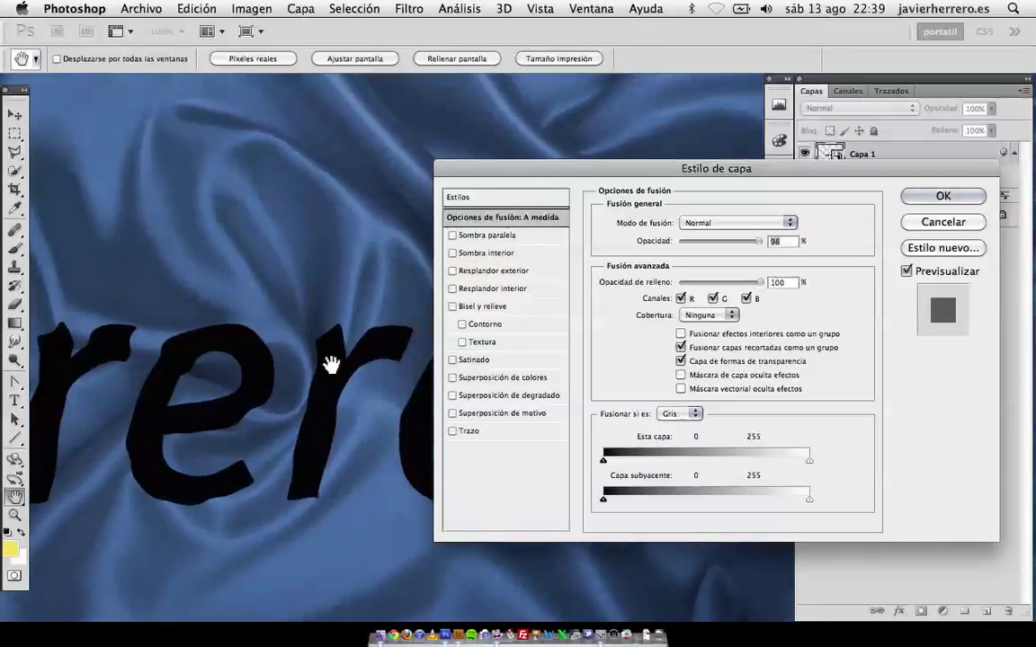
scroll(330, 365, "right", 5)
scroll(331, 364, "down", 2)
key("super+minus")
key("super+minus")
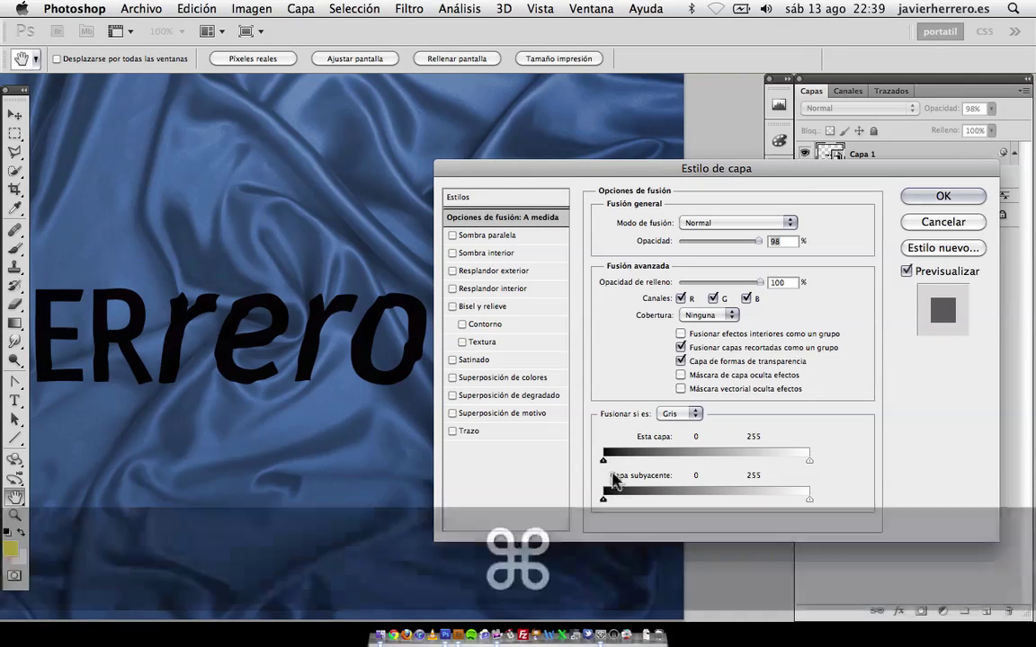
mouse_move(606, 461)
left_mouse_down()
mouse_move(697, 462)
mouse_move(596, 461)
left_mouse_up()
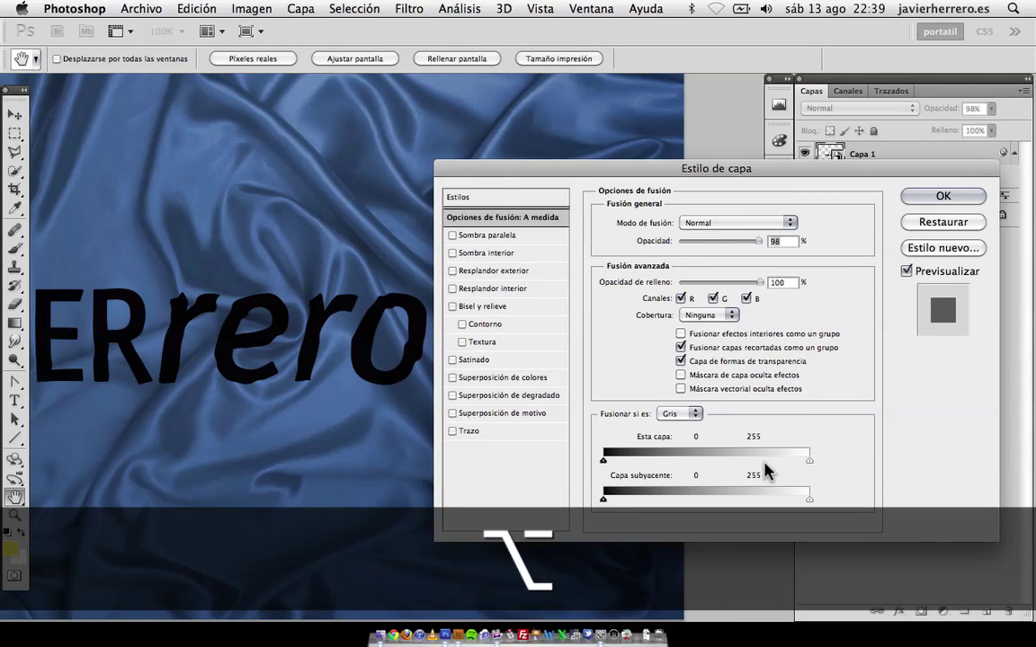
mouse_move(809, 460)
left_mouse_down()
mouse_move(717, 467)
mouse_move(812, 460)
left_mouse_up()
left_click_drag(635, 501, 691, 502)
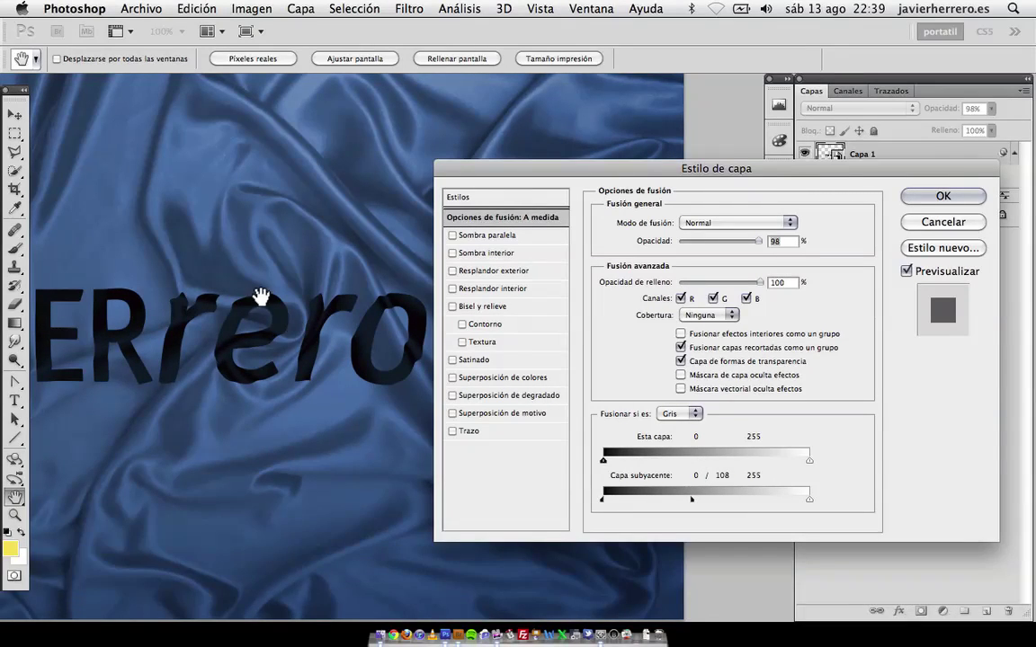
- Split the Capa subyacente highlight range of Fusionar si to 0 / 255 for the logo layer
key("super+plus")
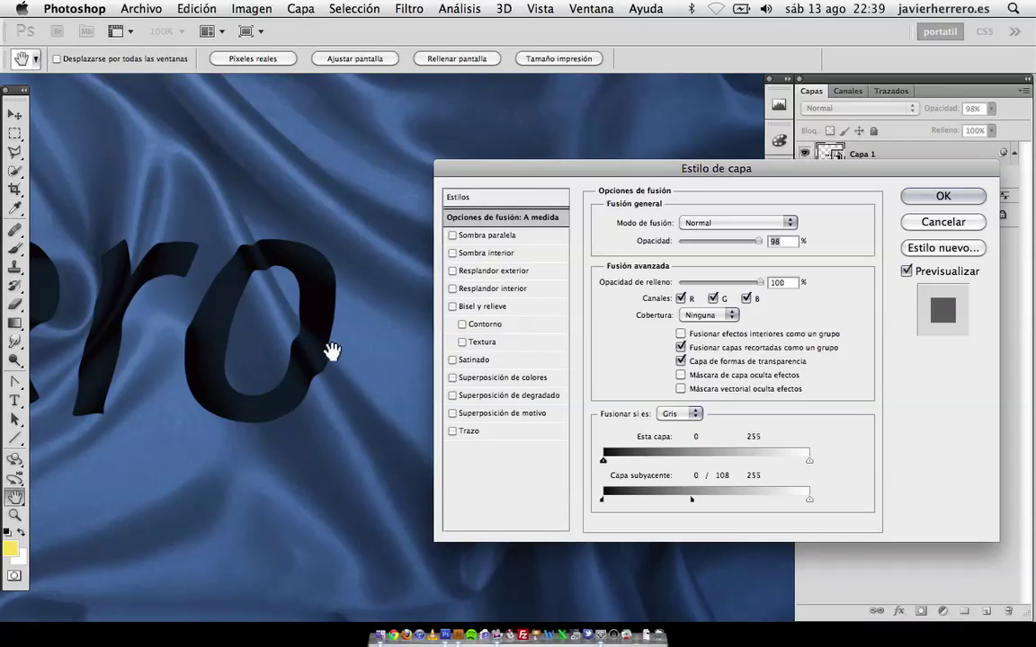
key("alt")
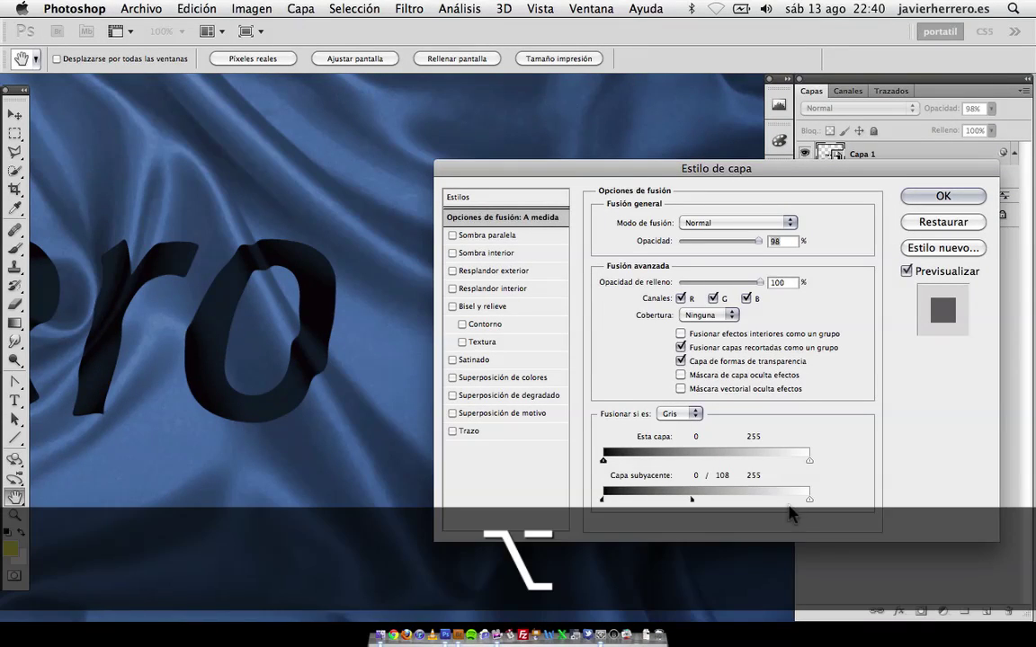
left_click_drag(808, 500, 603, 500)
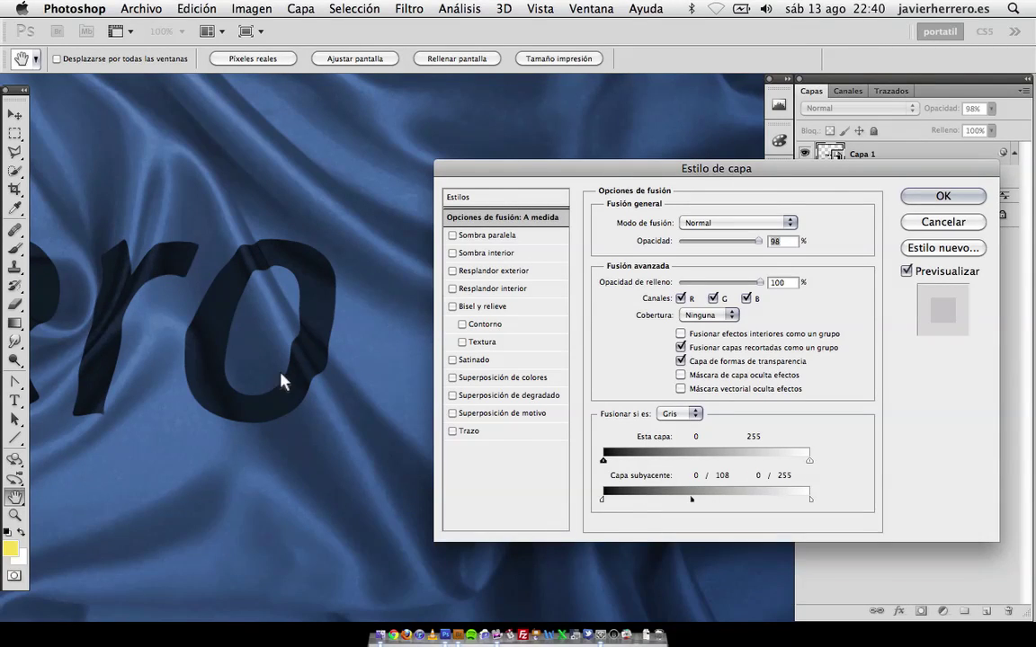
- Adjust the split Capa subyacente shadow range of Fusionar si to 0 / 66 and apply the layer's blending options
key("alt")
left_click_drag(691, 500, 657, 499)
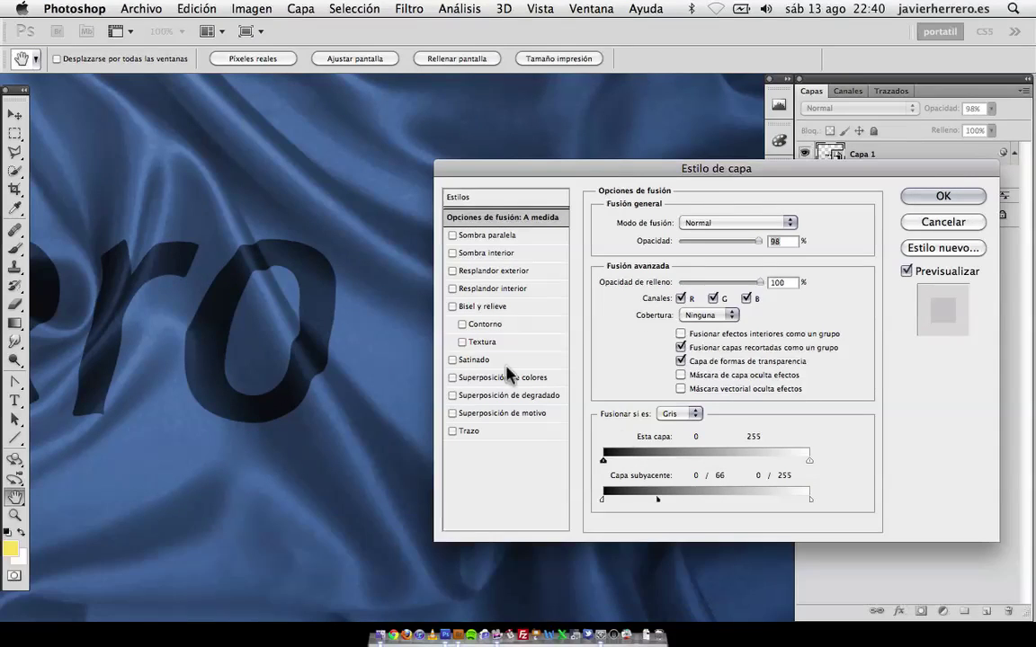
left_click(939, 199)
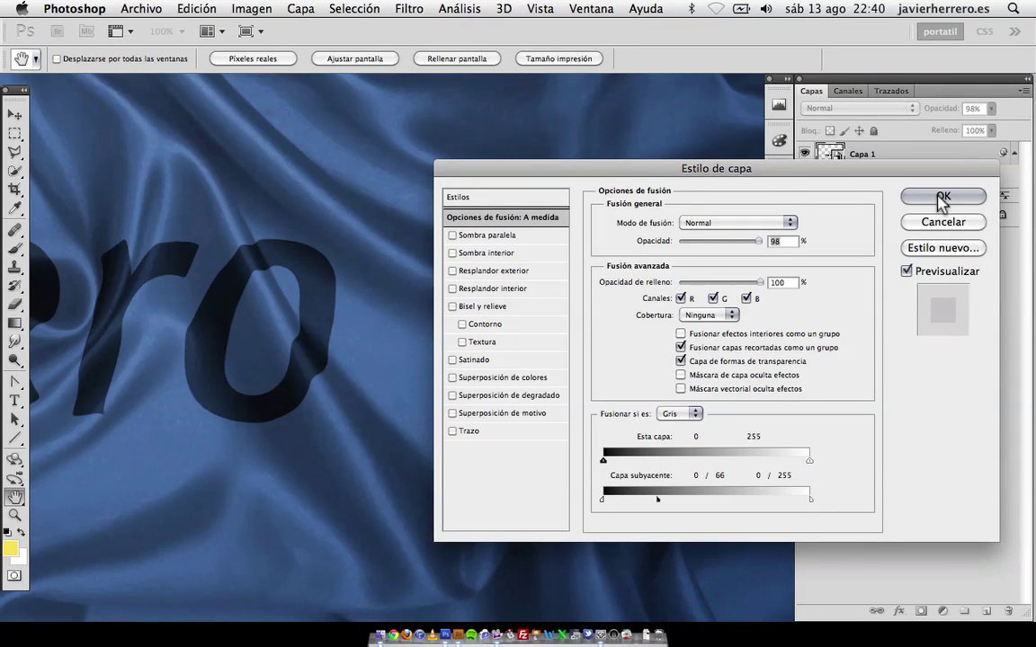
- Reduce the opacity of the logo layer Capa 1 to 79%
key("super+minus")
key("super+minus")
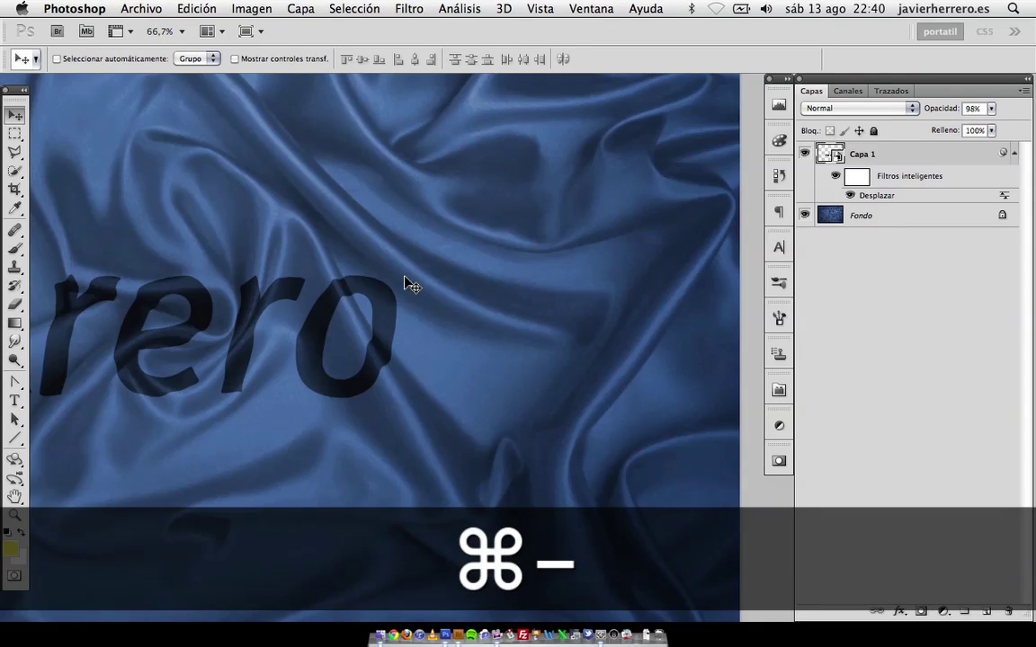
left_click_drag(354, 358, 417, 372)
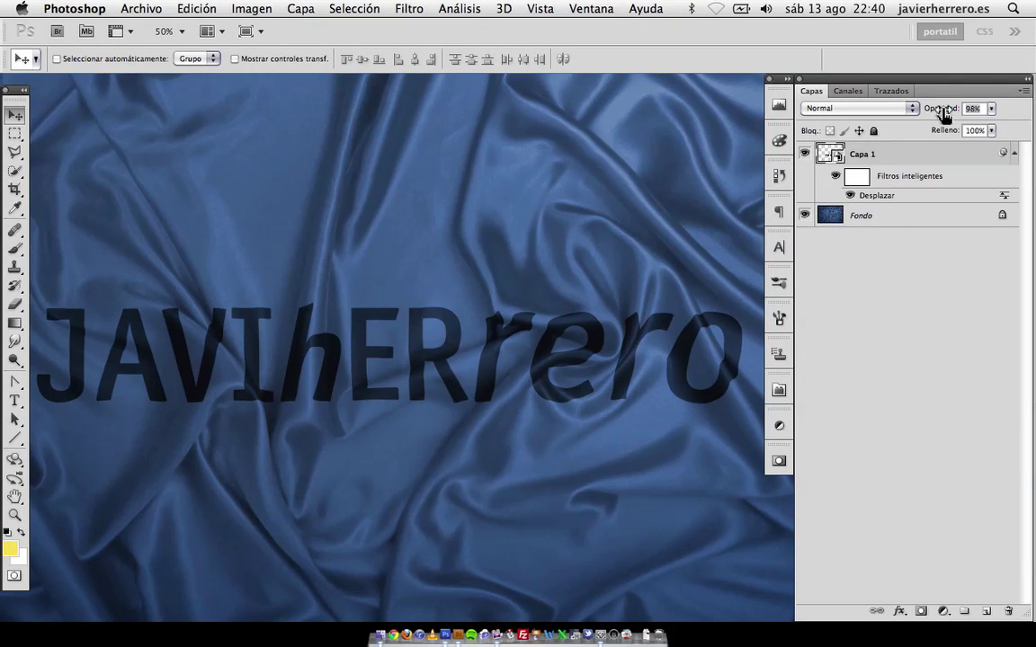
left_click_drag(935, 113, 927, 111)
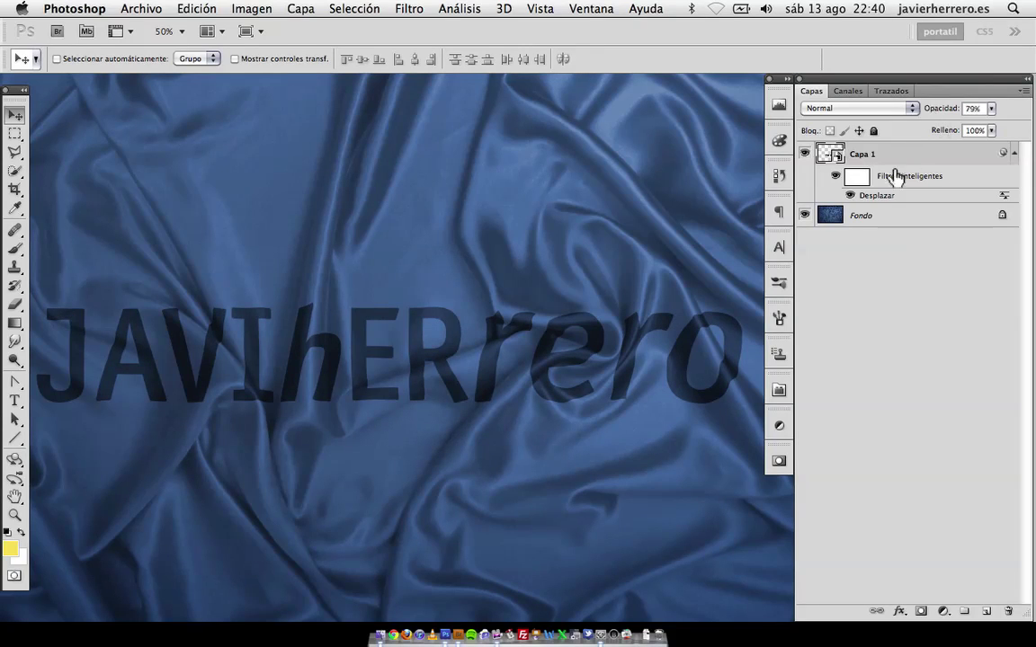
- Examine up close how the logo's letters blend with the fabric's folds and shadows
key("super+plus")
key("super+plus")
key("super+plus")
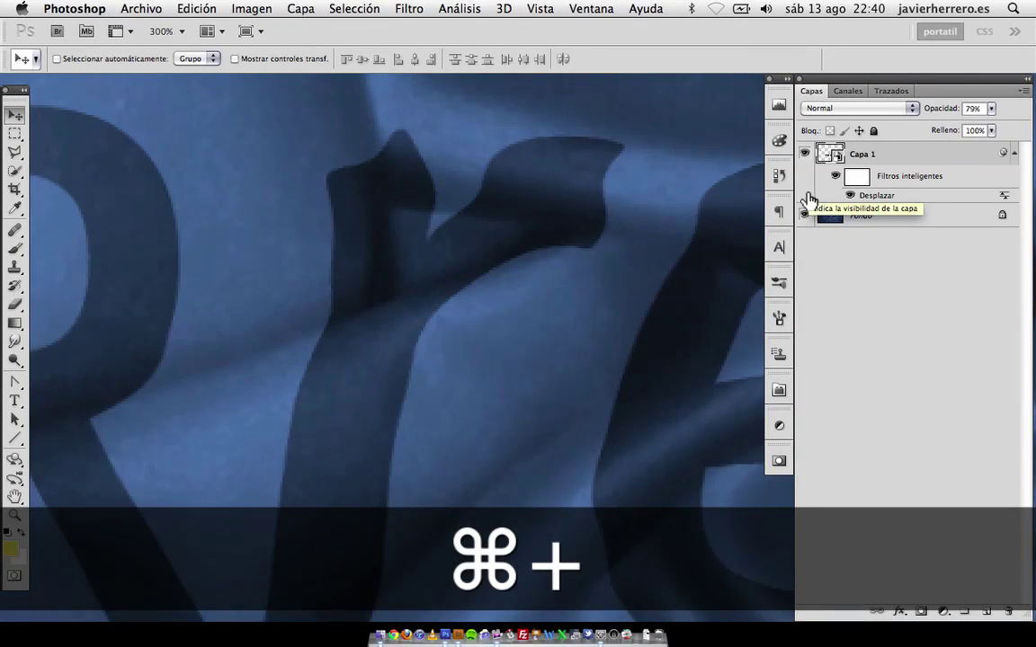
key("super+plus")
key("super+minus")
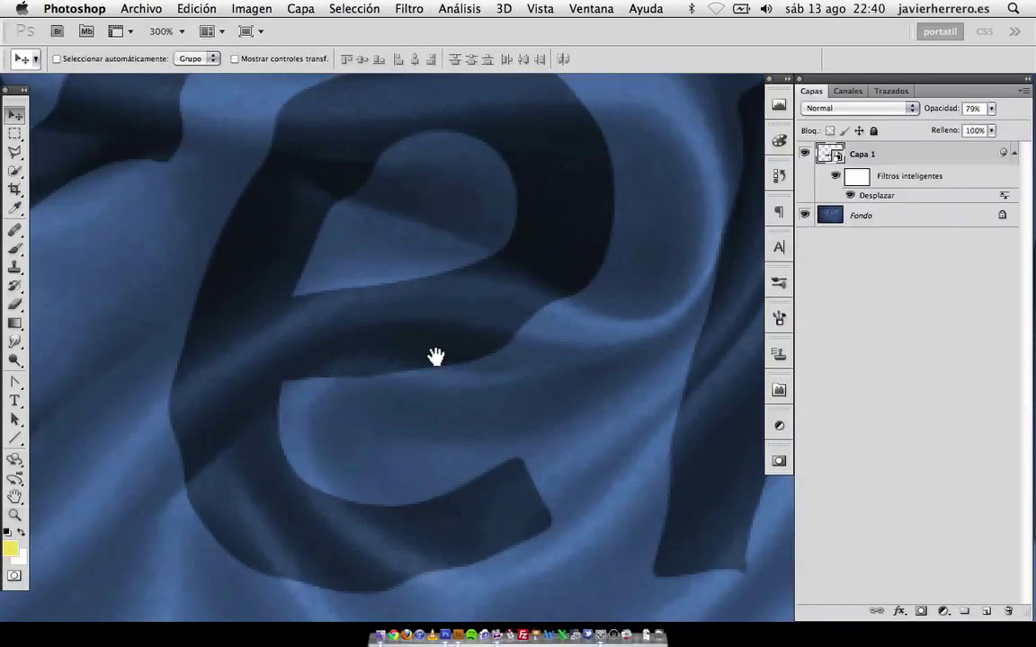
key("super+minus")
key("super+minus")
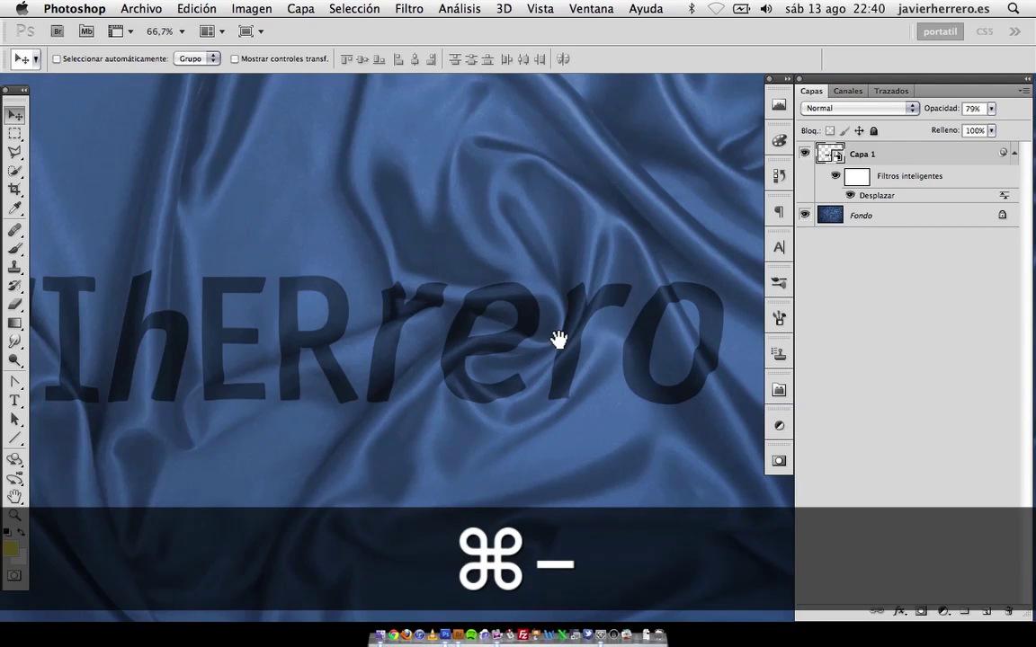
left_click_drag(555, 340, 518, 358)
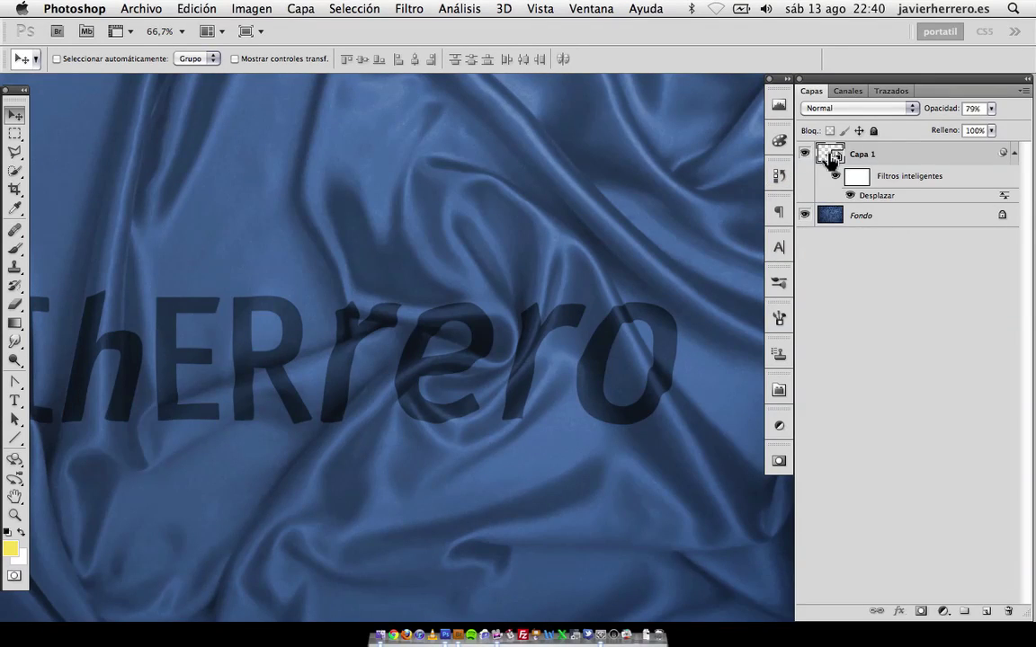
double_click(829, 158)
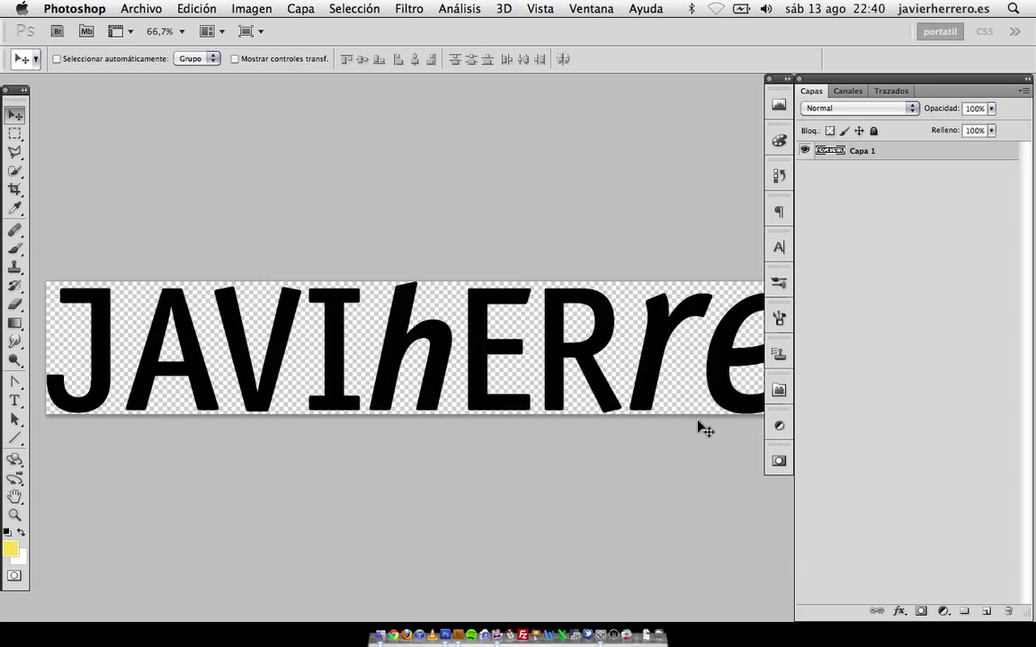
key("super+i")
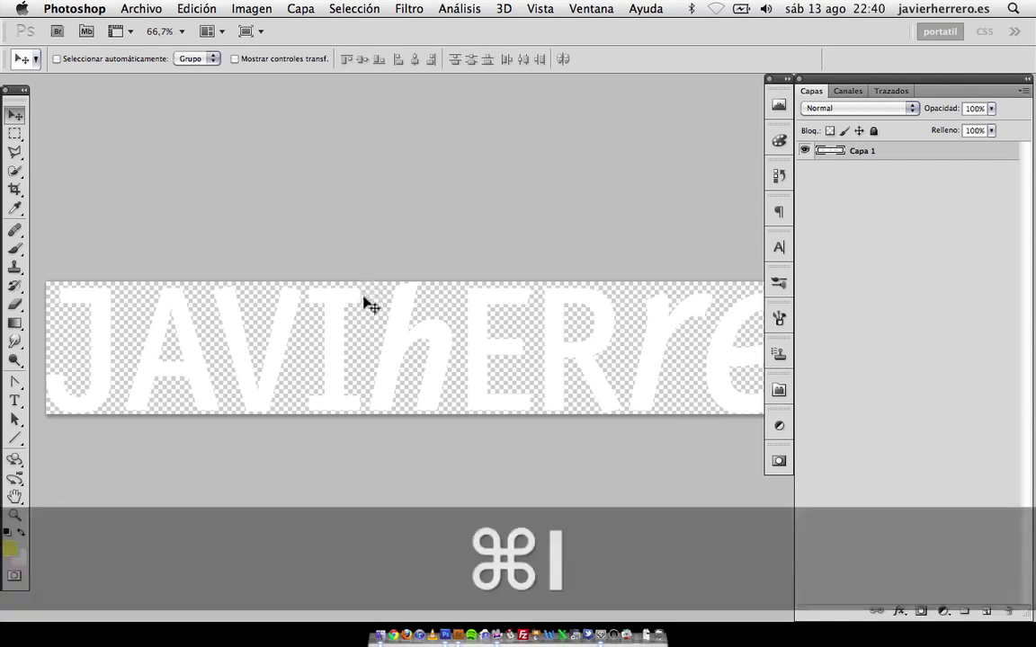
left_click(244, 11)
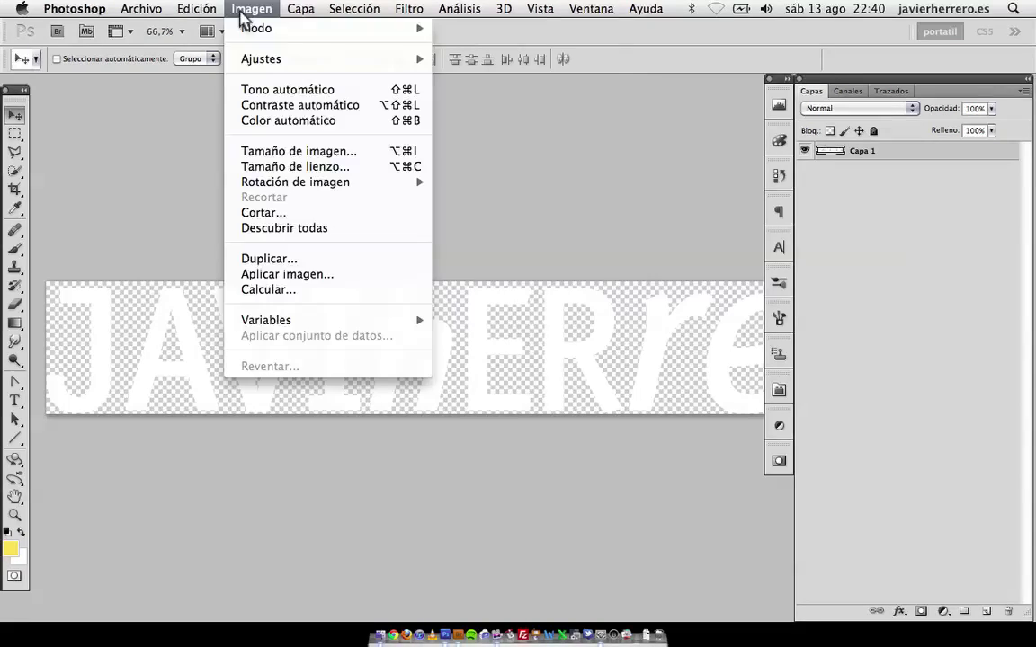
mouse_move(259, 61)
left_click(166, 86)
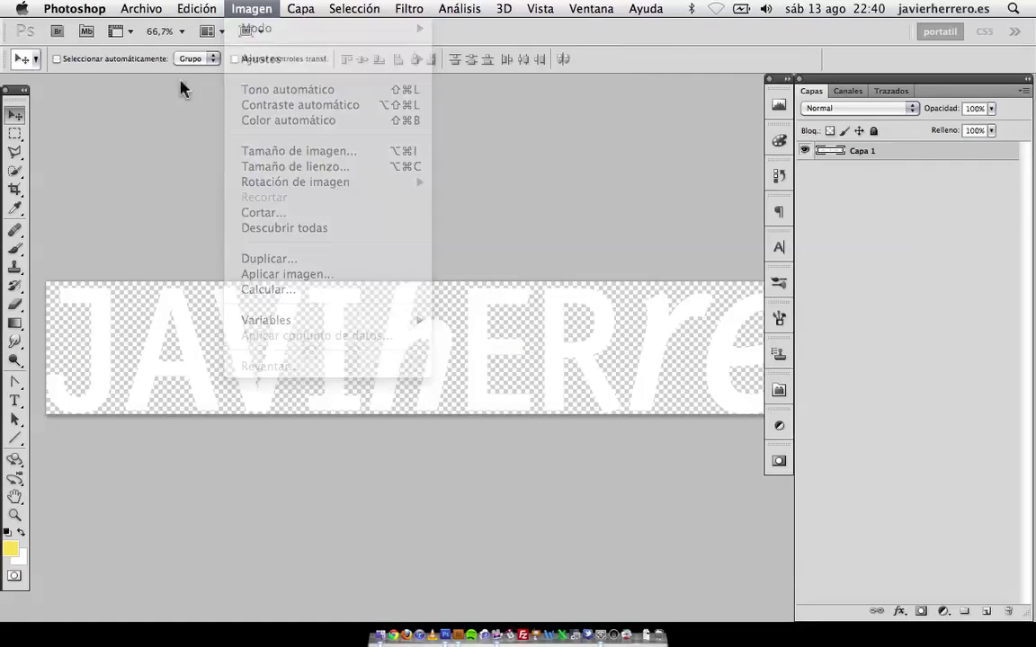
left_click(140, 9)
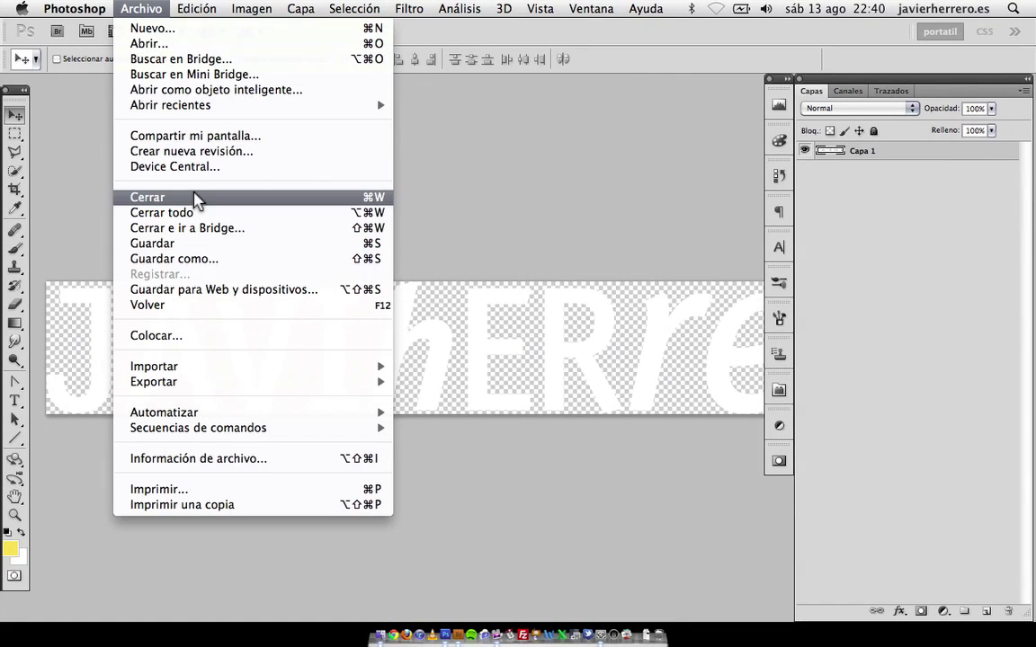
left_click(202, 200)
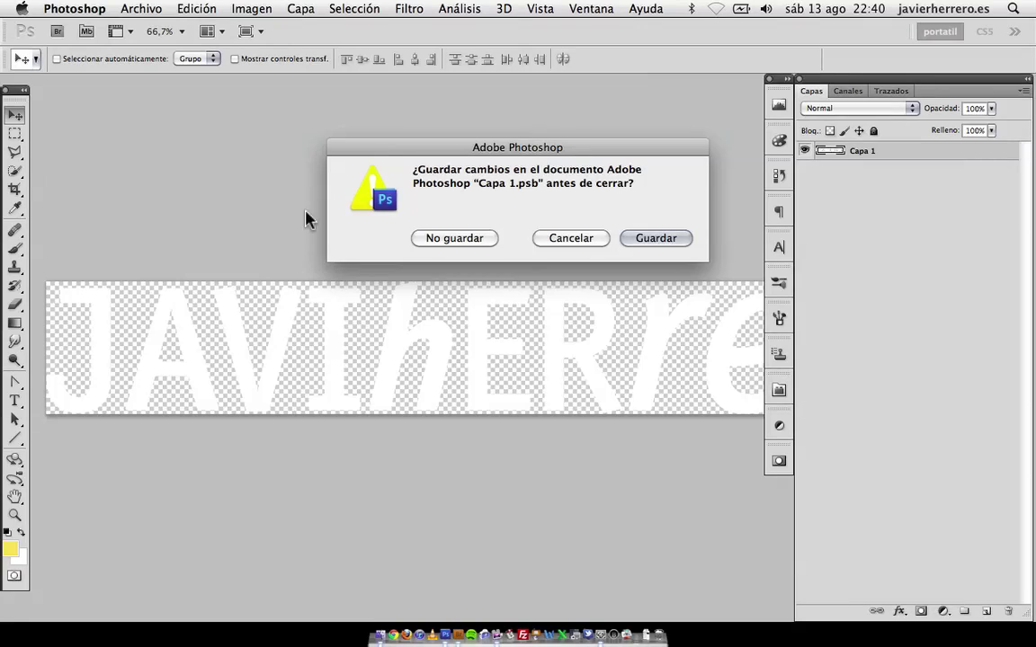
left_click(476, 239)
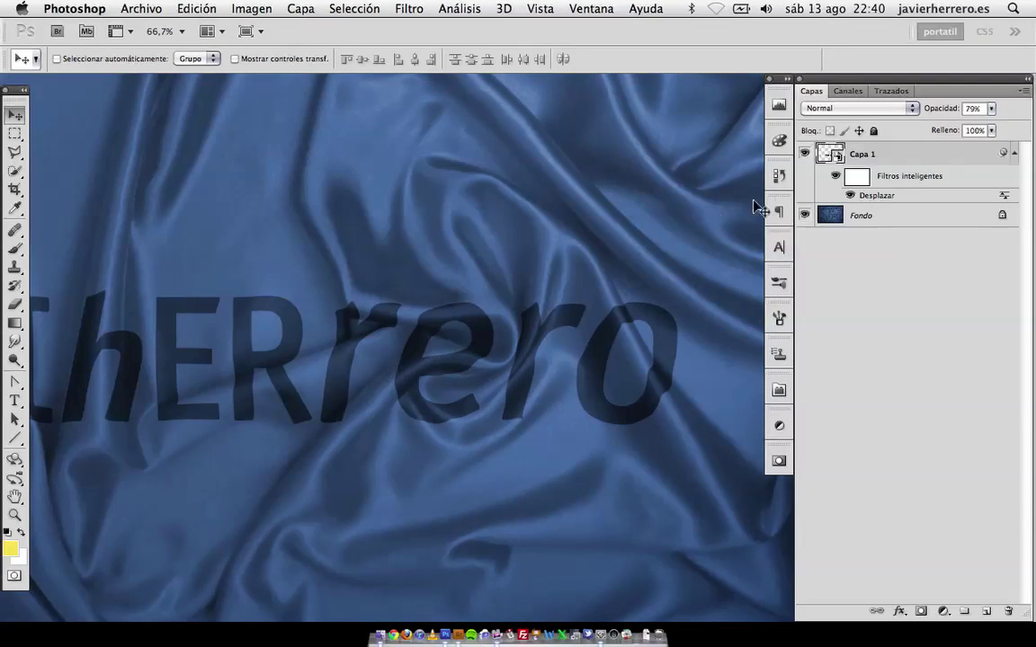
- Open the contents of the Capa 1 smart object, invert the black logo to white, and save and close it
double_click(825, 158)
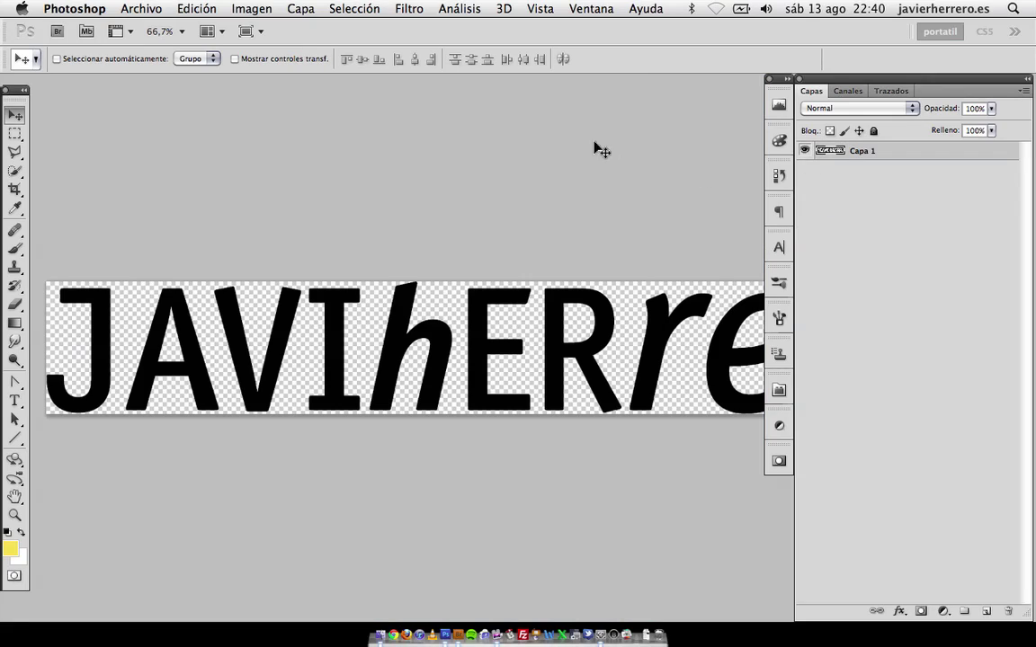
key("super+i")
key("super+s")
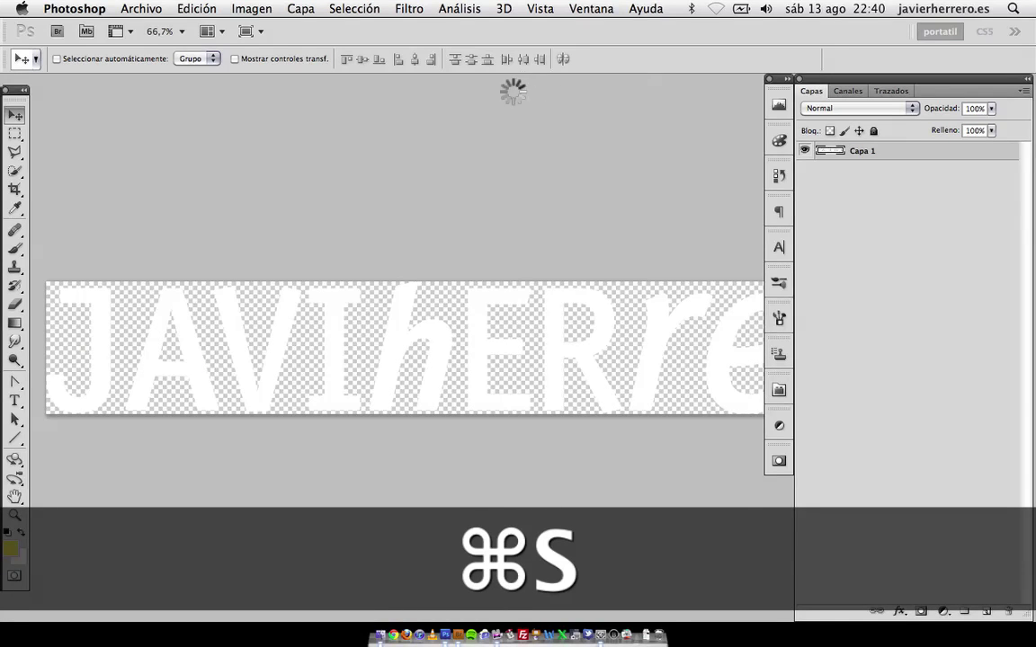
left_click(148, 10)
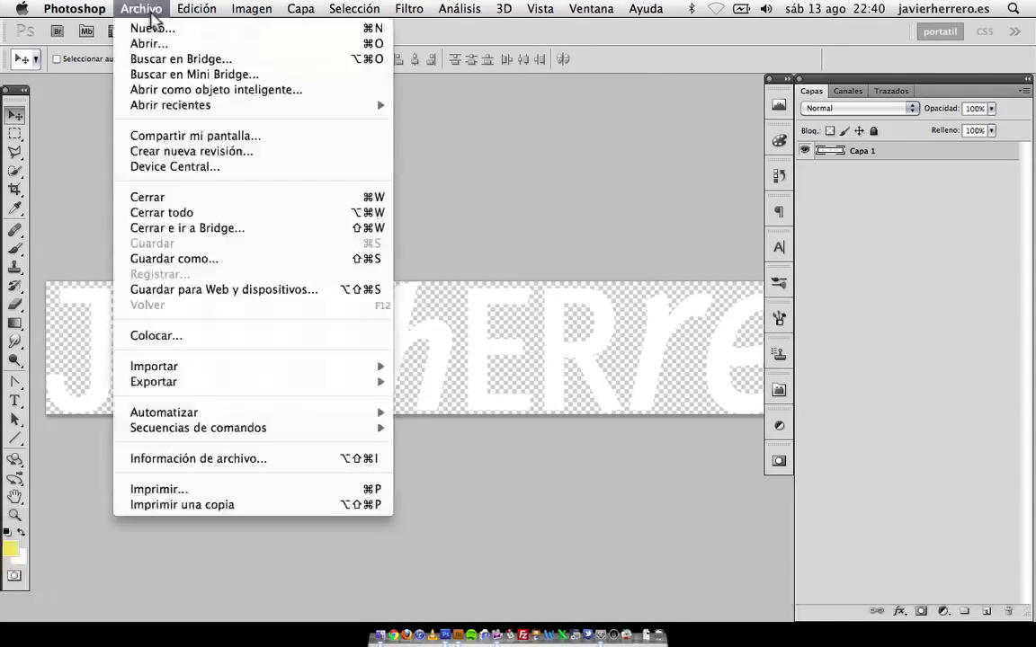
left_click(183, 199)
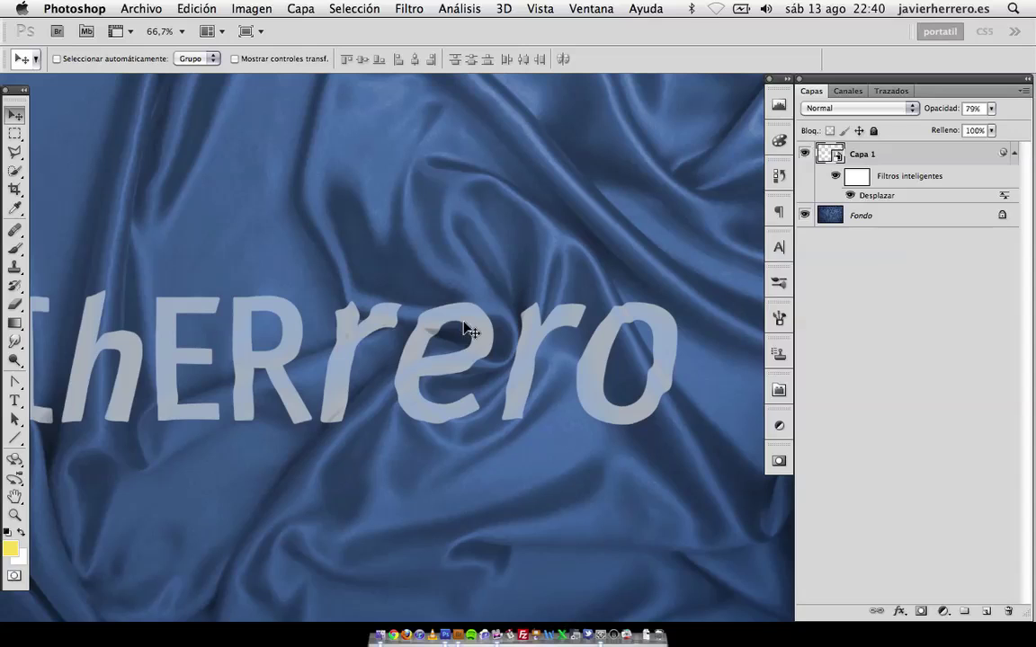
- In the white logo's blending options, set the Capa subyacente ranges of Fusionar si to 0 / 125 and 158 / 255
left_click_drag(449, 351, 518, 333)
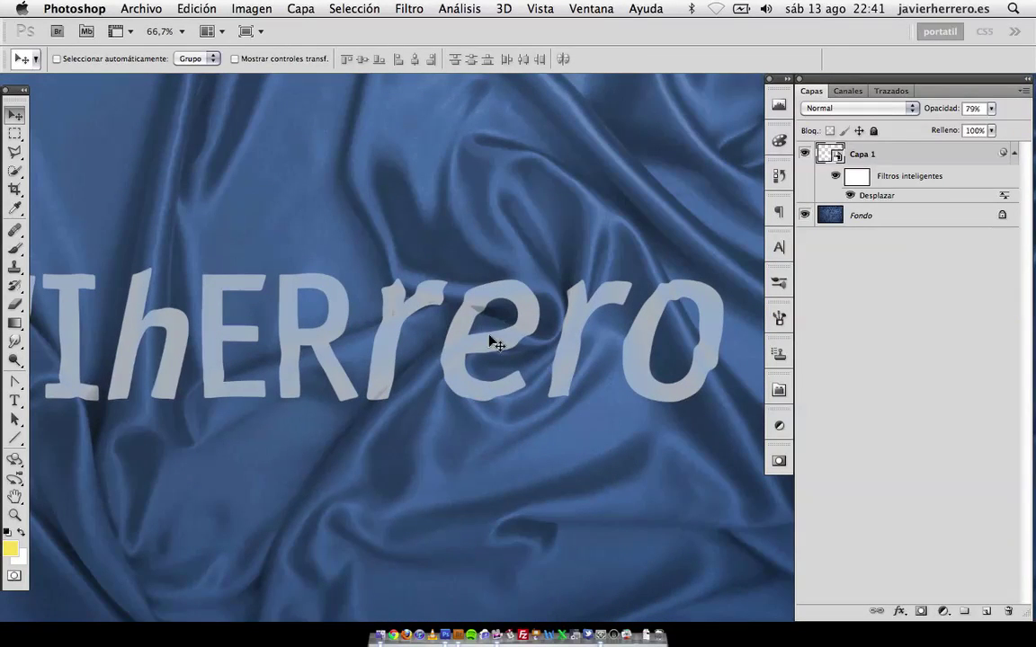
double_click(926, 156)
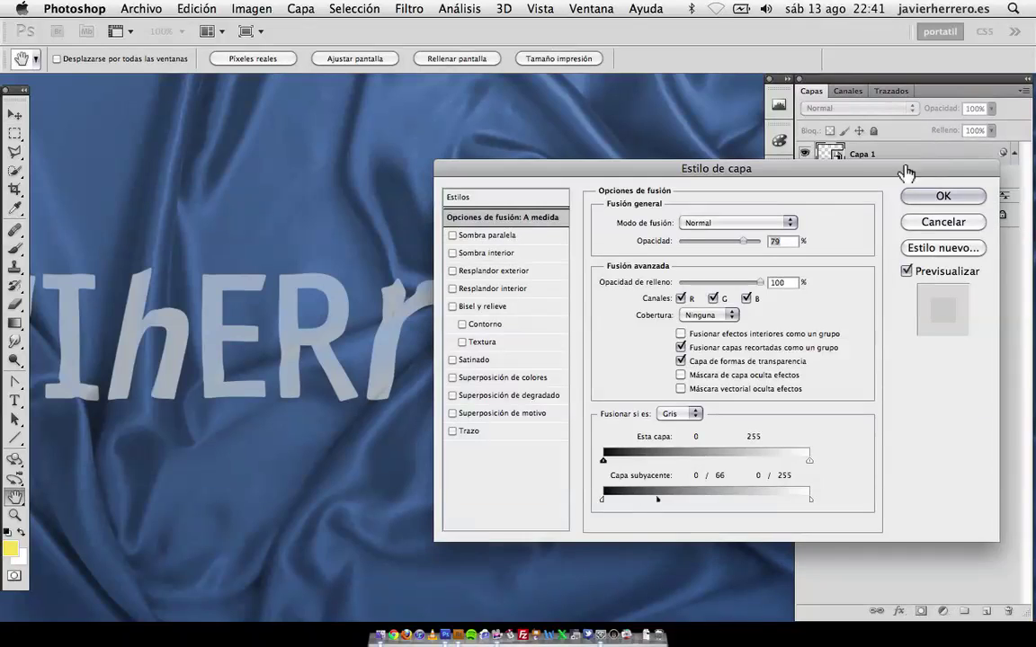
left_click_drag(651, 502, 724, 497)
key("alt")
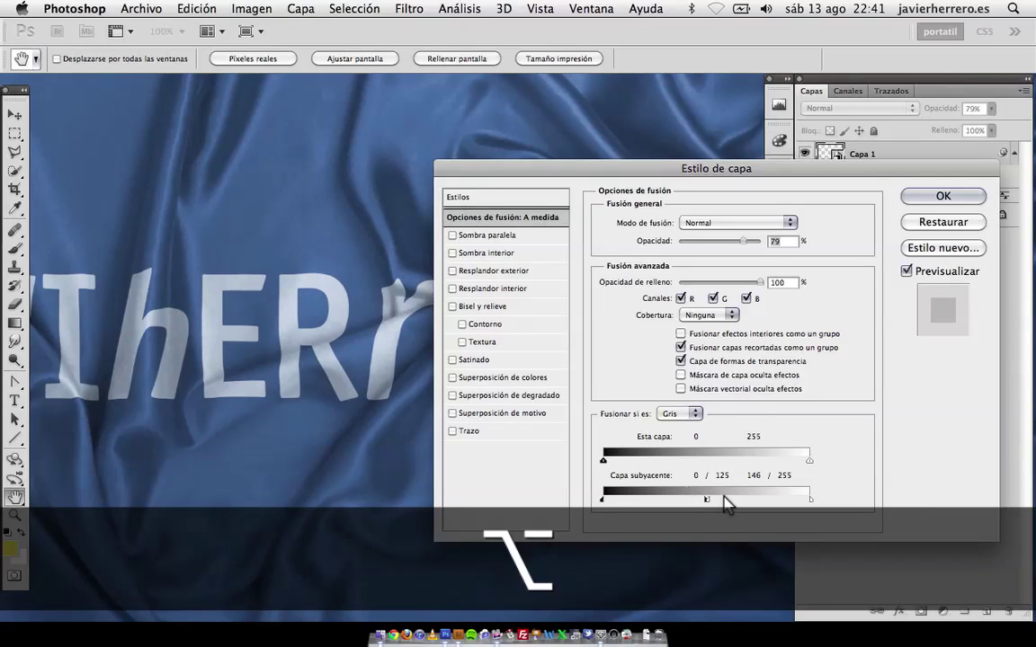
left_click(942, 196)
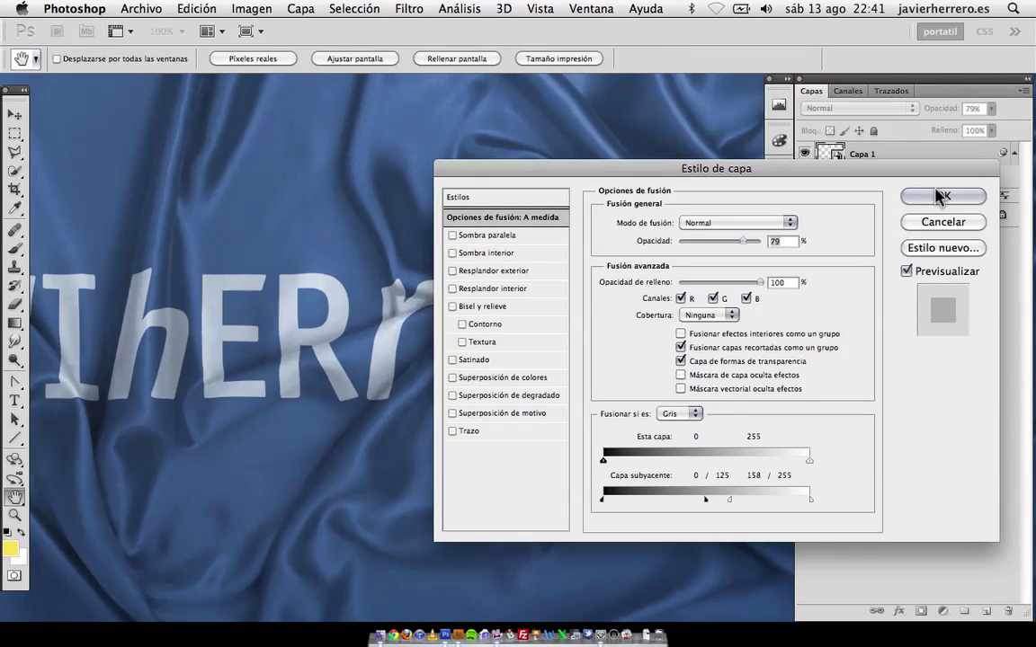
- Compare the fabric with and without the logo layer, and lower Capa 1's opacity to 73%
key("super+minus")
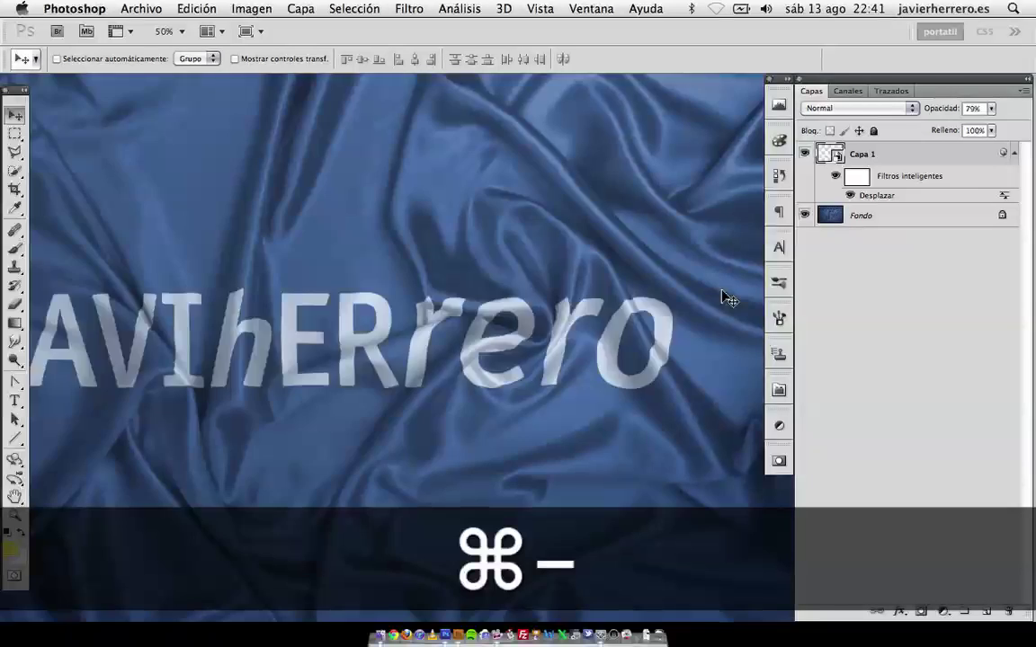
key("super+minus")
left_click_drag(620, 444, 586, 410)
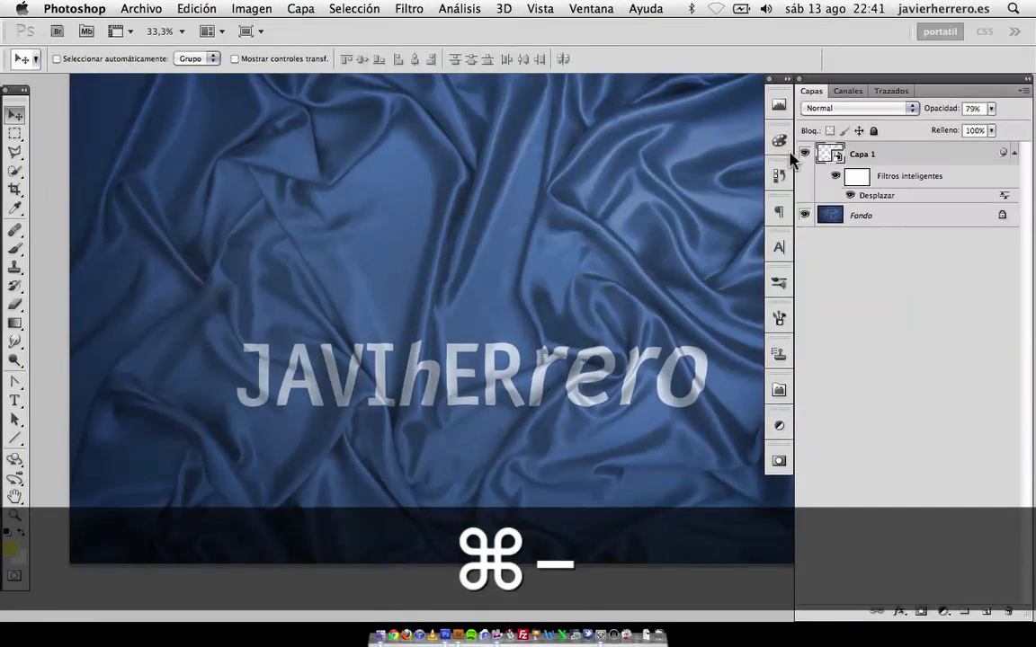
left_click(805, 154)
left_click(805, 155)
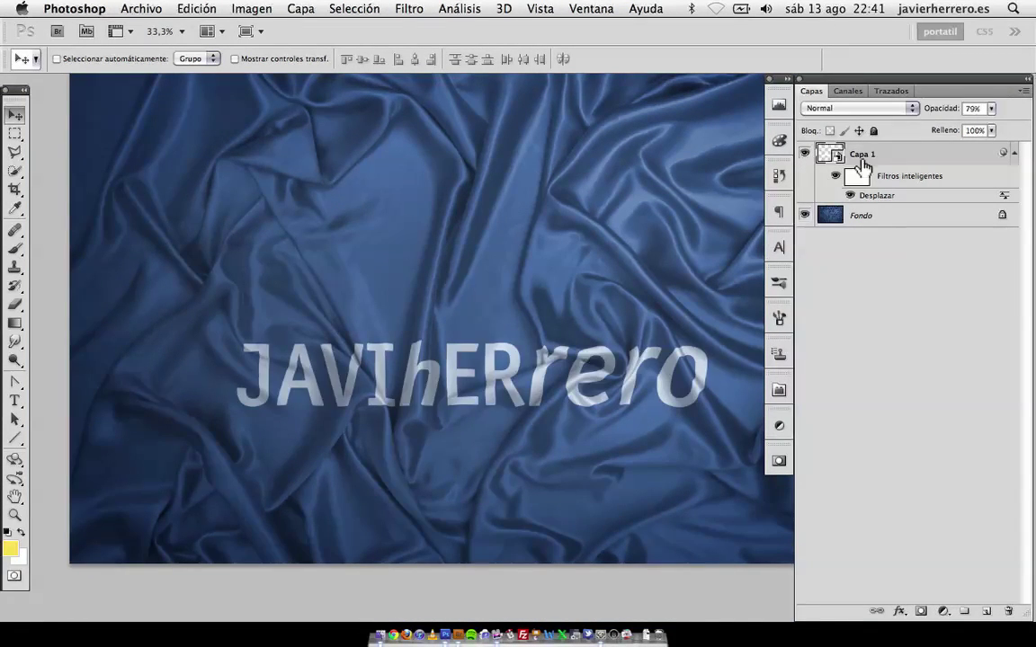
left_click_drag(936, 115, 936, 120)
key("super+plus")
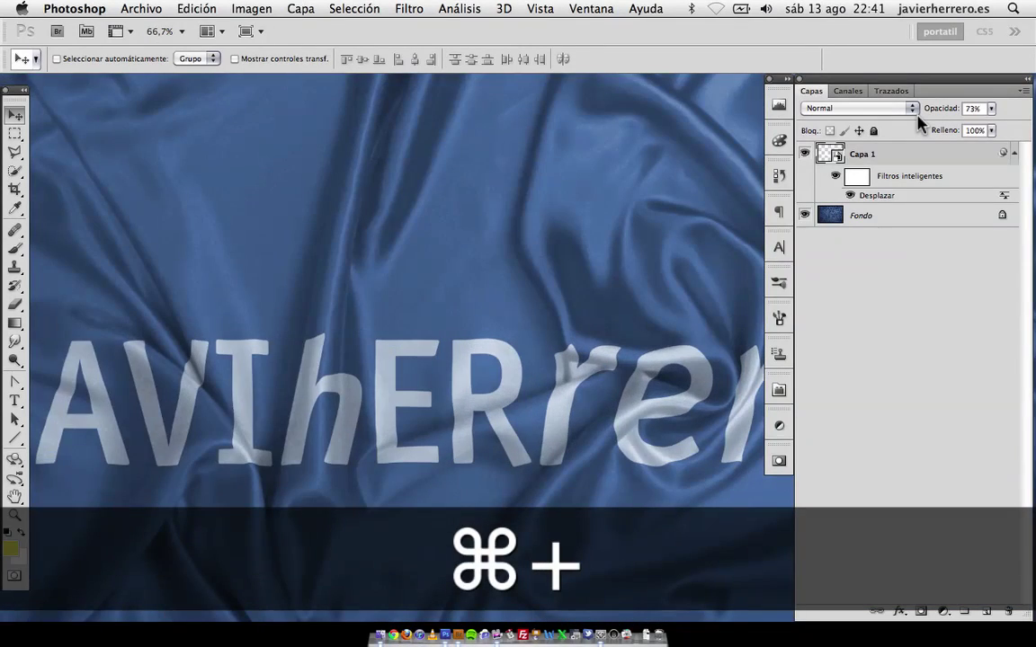
scroll(638, 418, "right", 10)
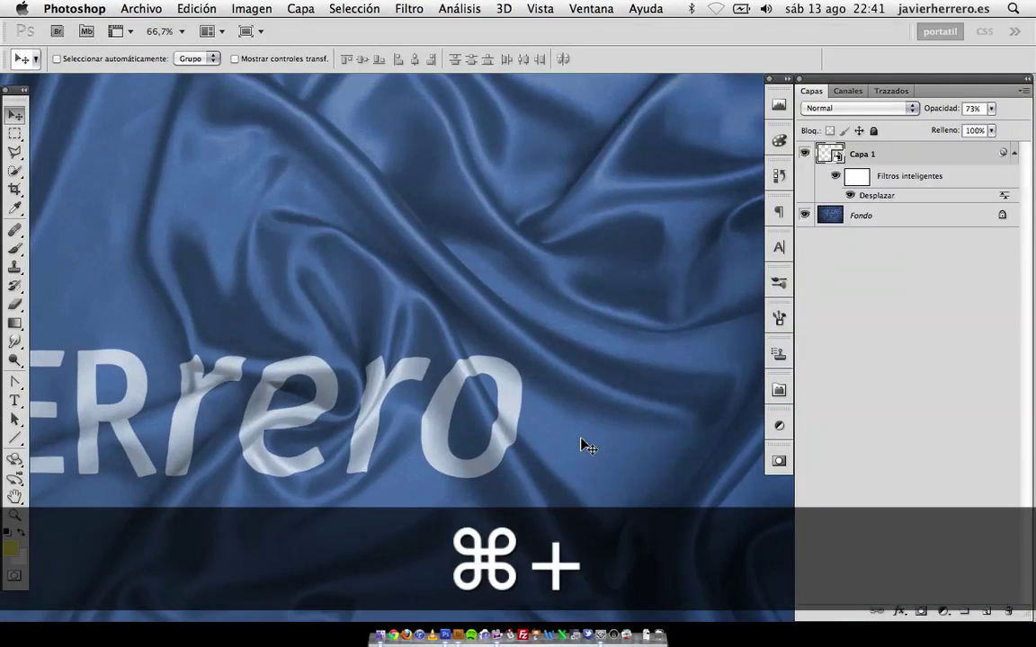
left_click_drag(445, 507, 542, 403)
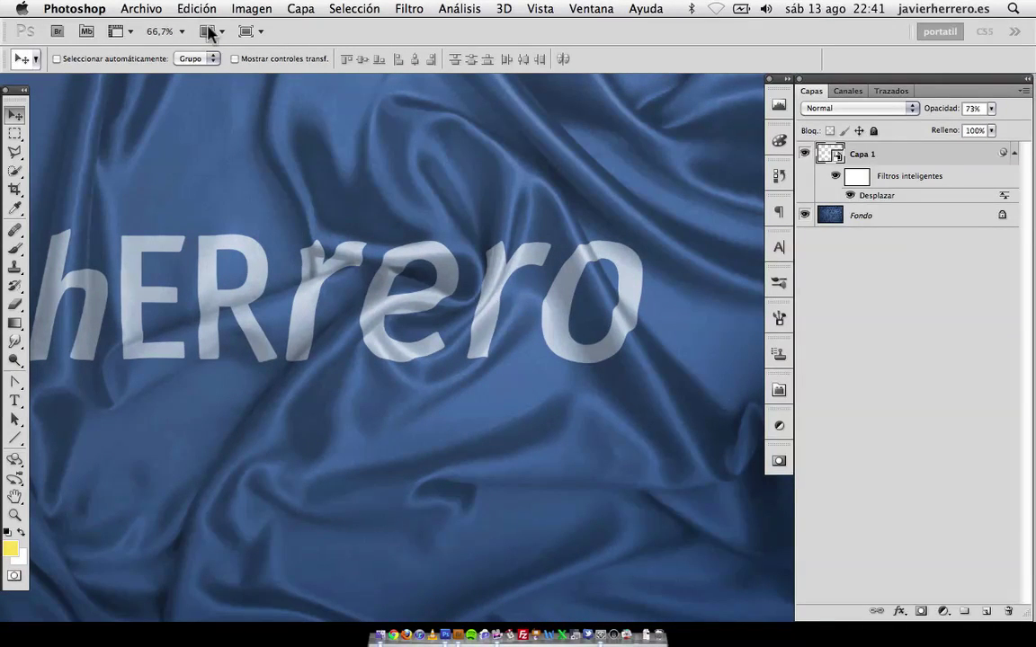
- Close the document "mapa desplazamiento.psd" without saving its changes
left_click(161, 11)
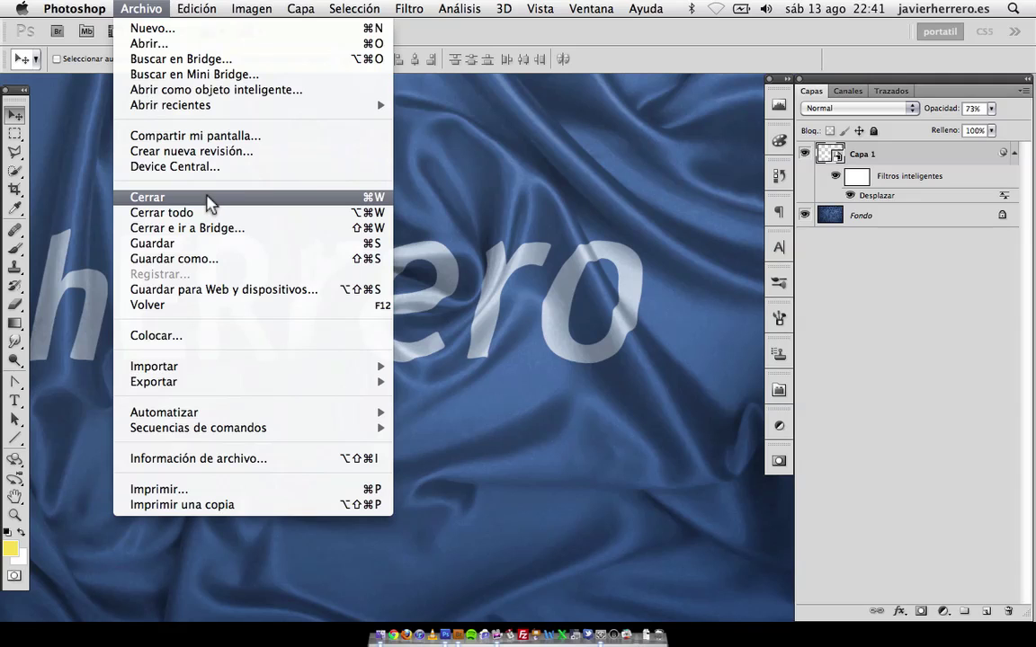
left_click(212, 198)
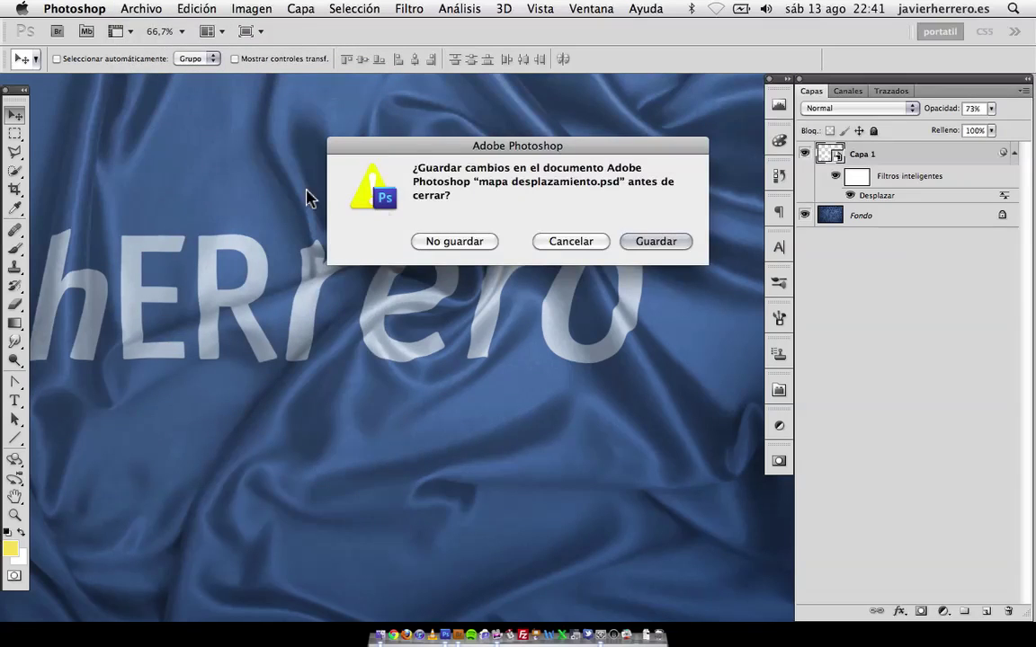
left_click(447, 243)
- Close the logo document, switch to Adobe Bridge, and preview abeja.psd and vaso_fondo.jpg at full-screen size
left_click(142, 9)
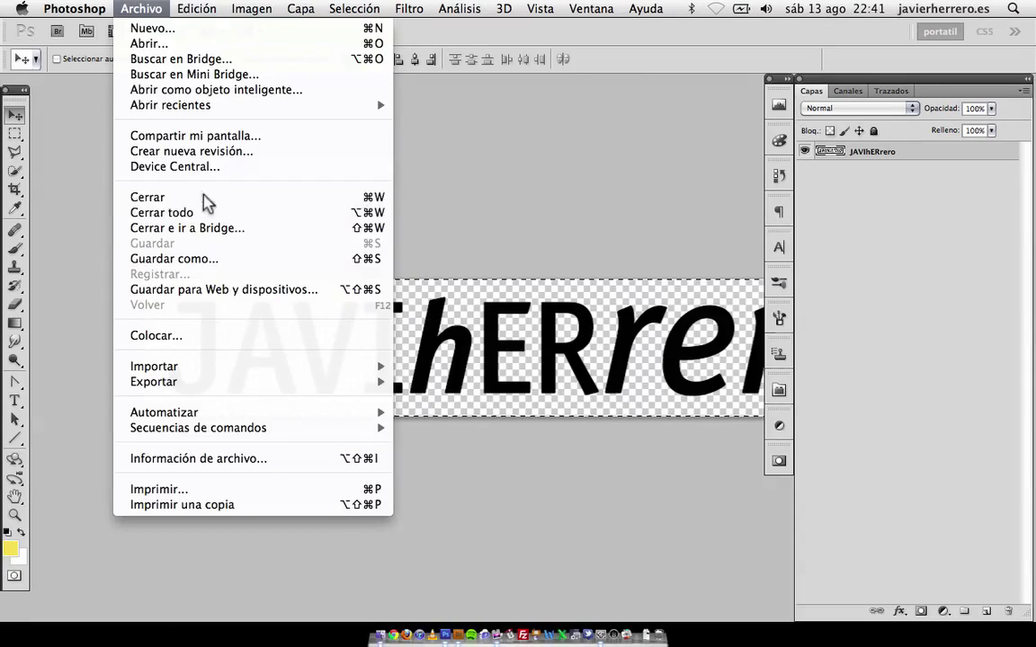
left_click(187, 228)
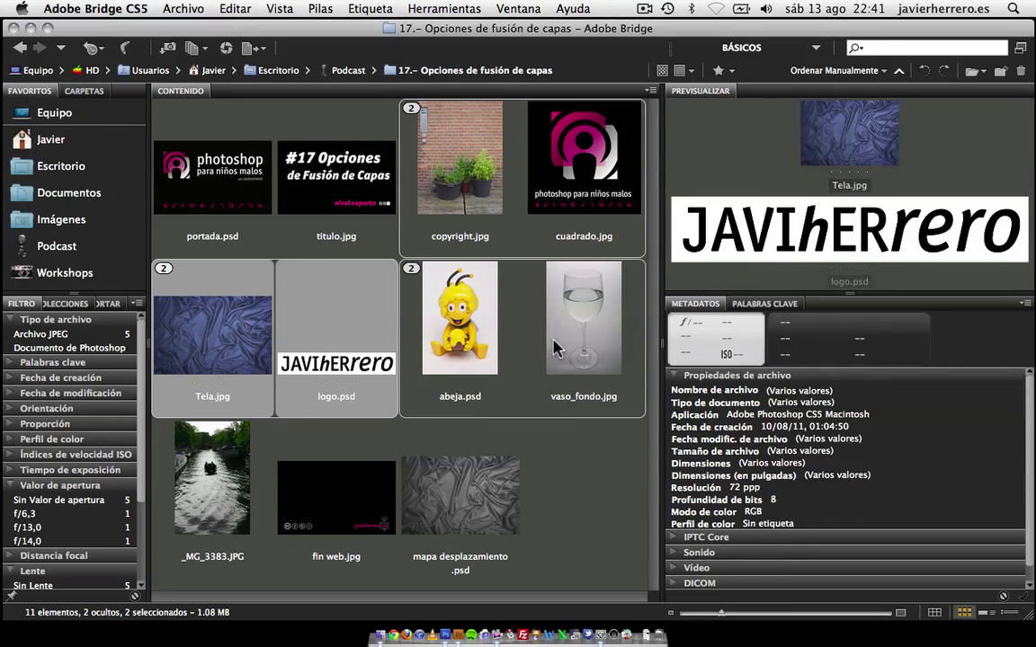
left_click(556, 344)
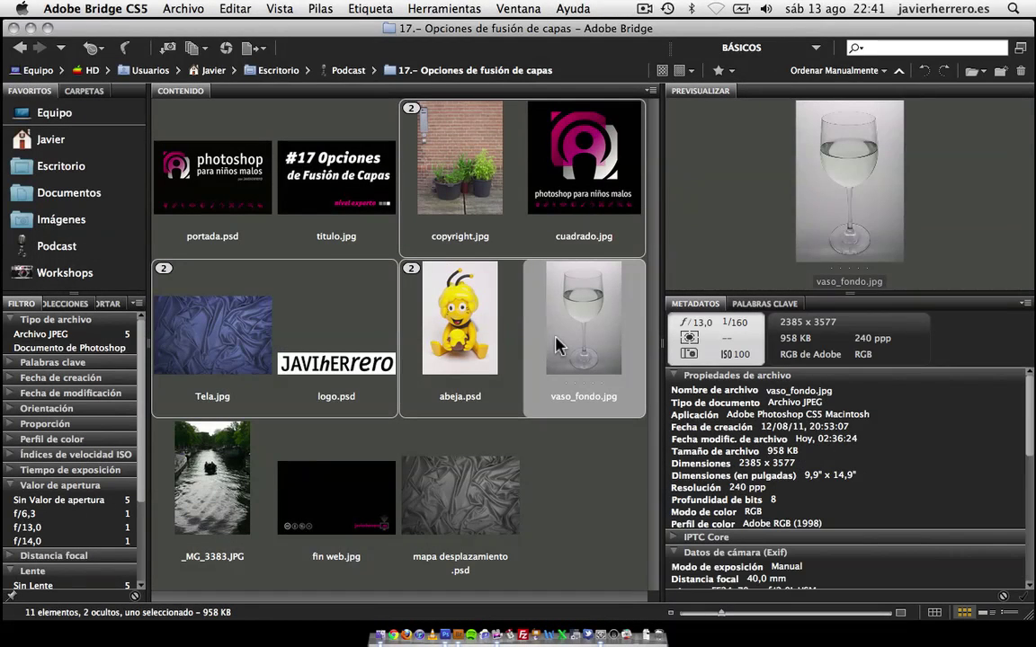
left_click(485, 359)
key("space")
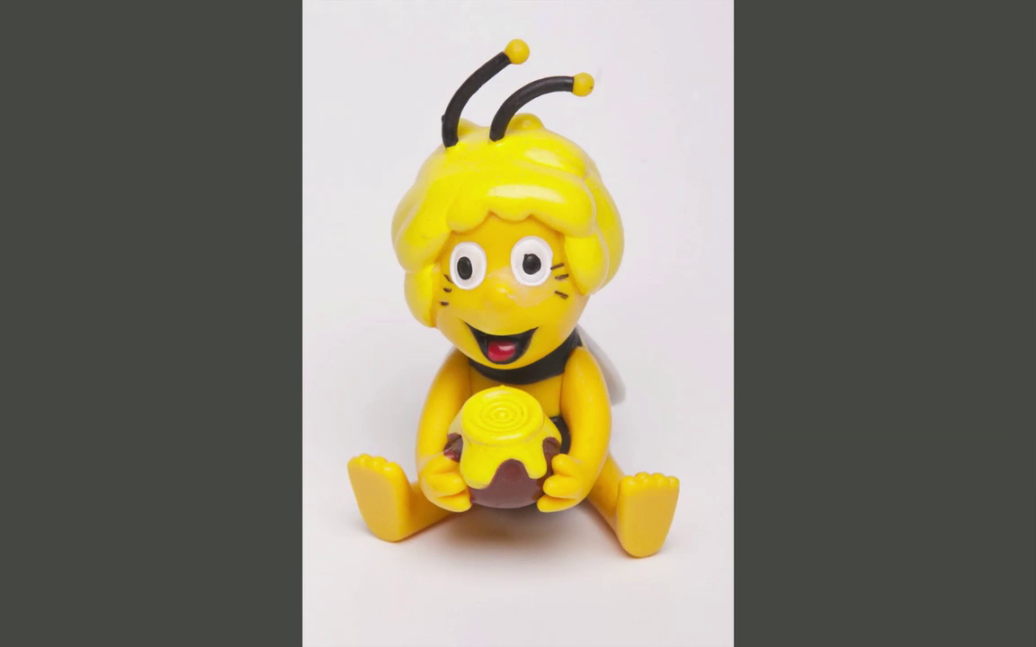
key("Right")
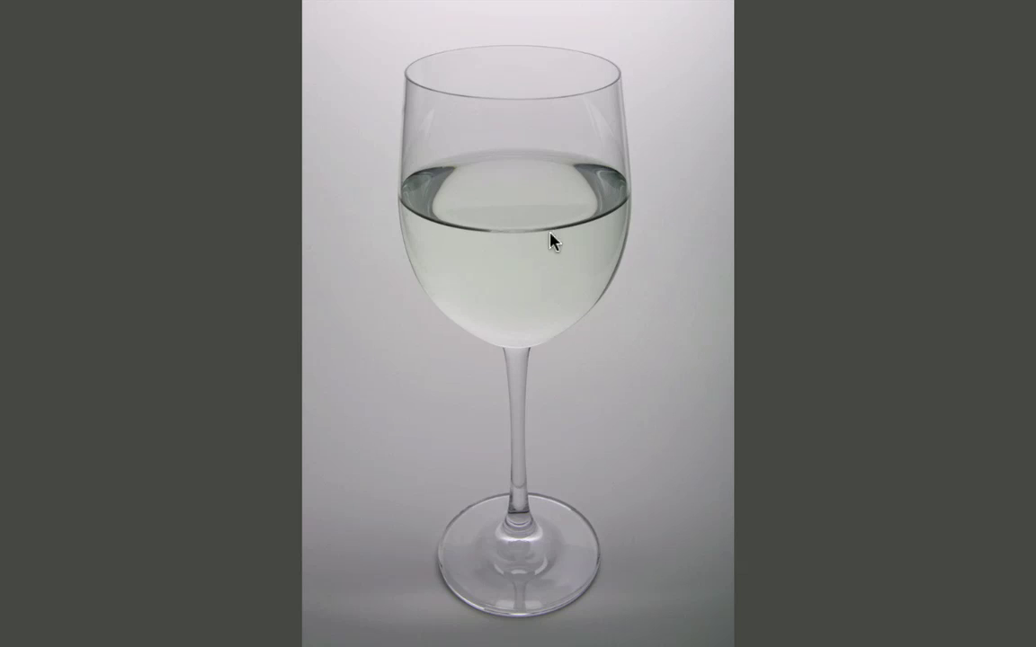
key("space")
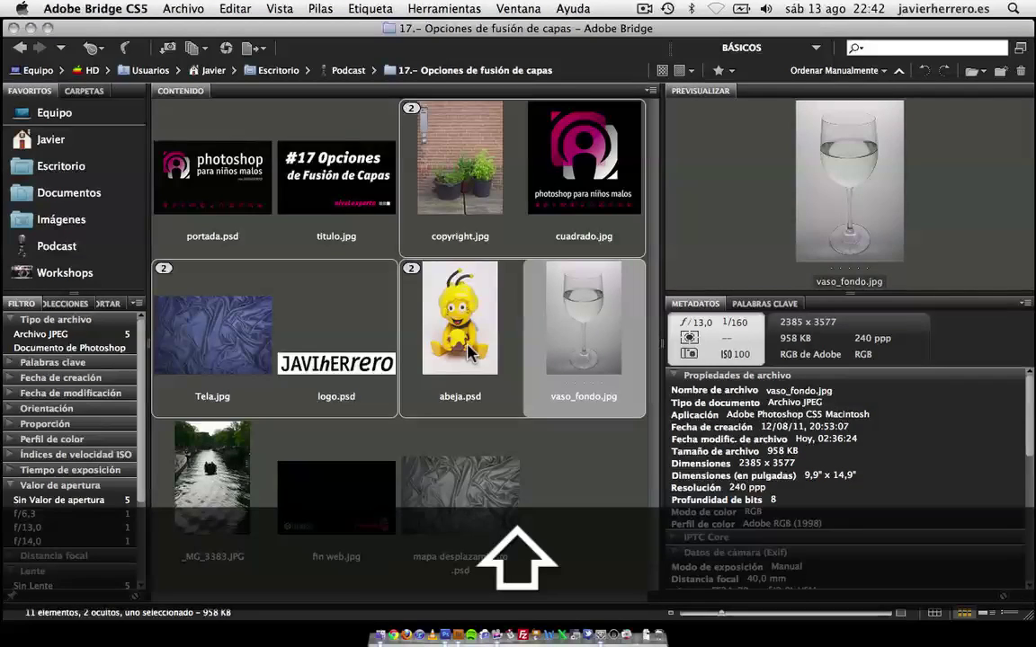
- Open abeja.psd and vaso_fondo.jpg together in Photoshop, and show abeja.psd in full-screen mode
left_click(469, 358, "shift")
left_click_drag(558, 358, 474, 497)
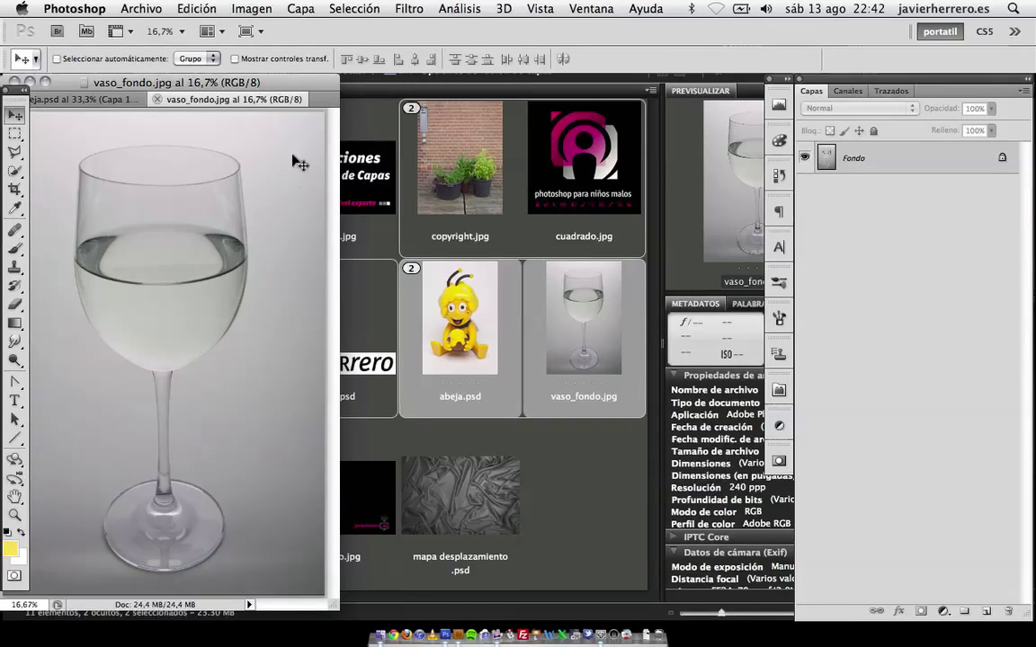
left_click(103, 100)
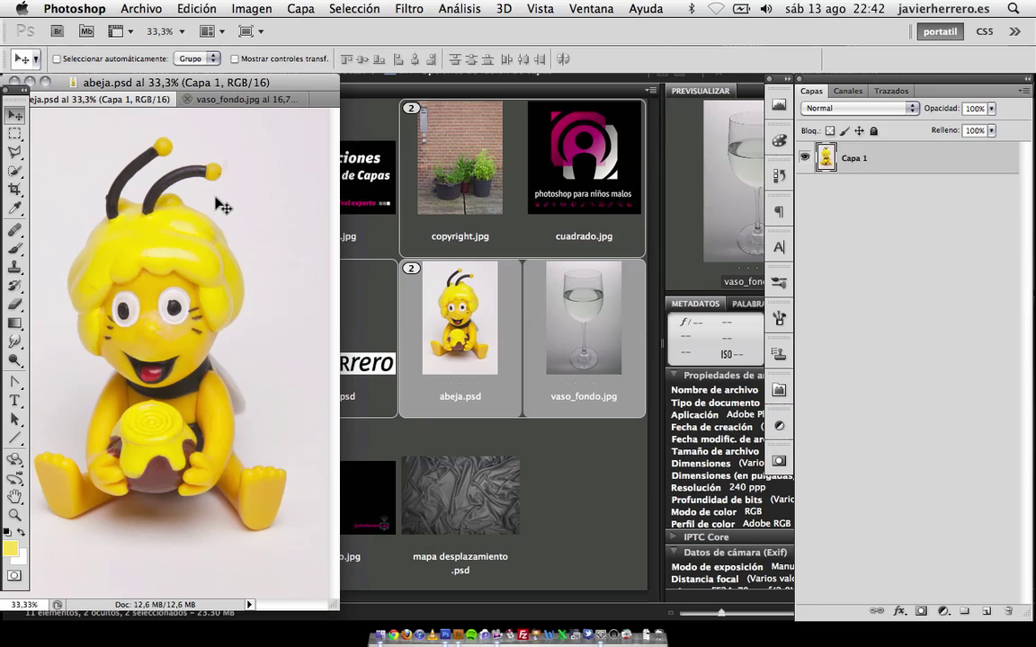
key("f")
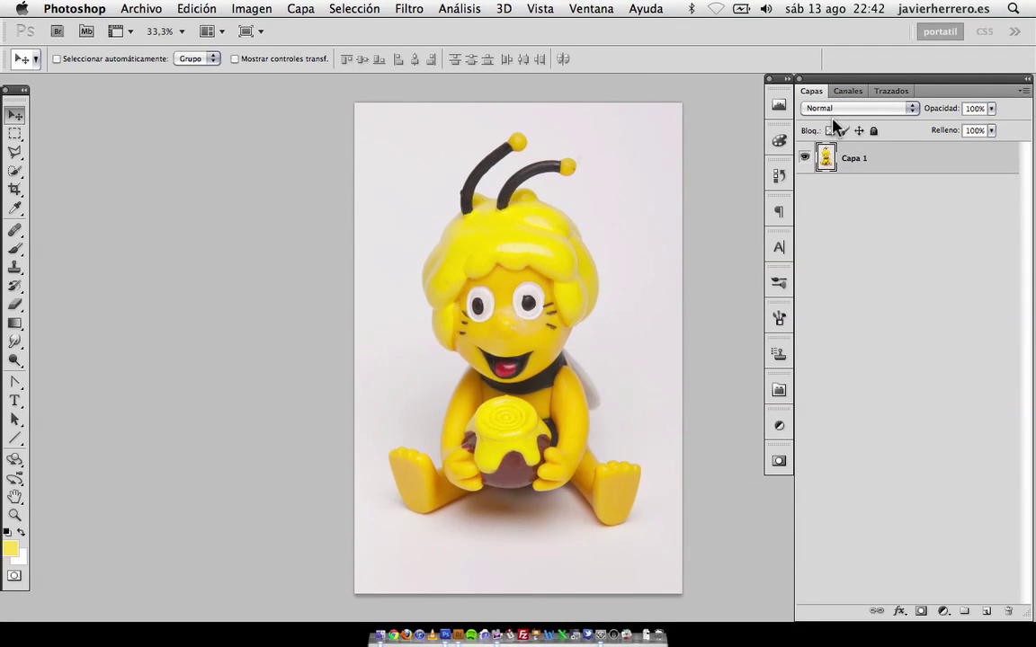
- Select the bee's head, body and legs with the Quick Selection tool
left_click(15, 171)
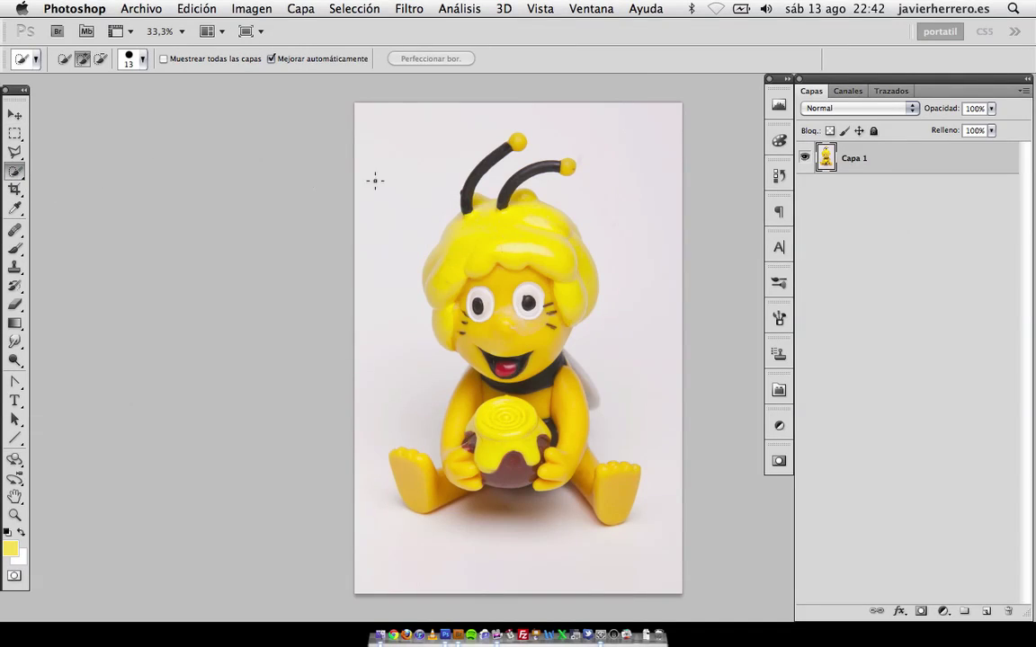
mouse_move(471, 245)
left_mouse_down()
mouse_move(423, 261)
mouse_move(540, 252)
left_mouse_up()
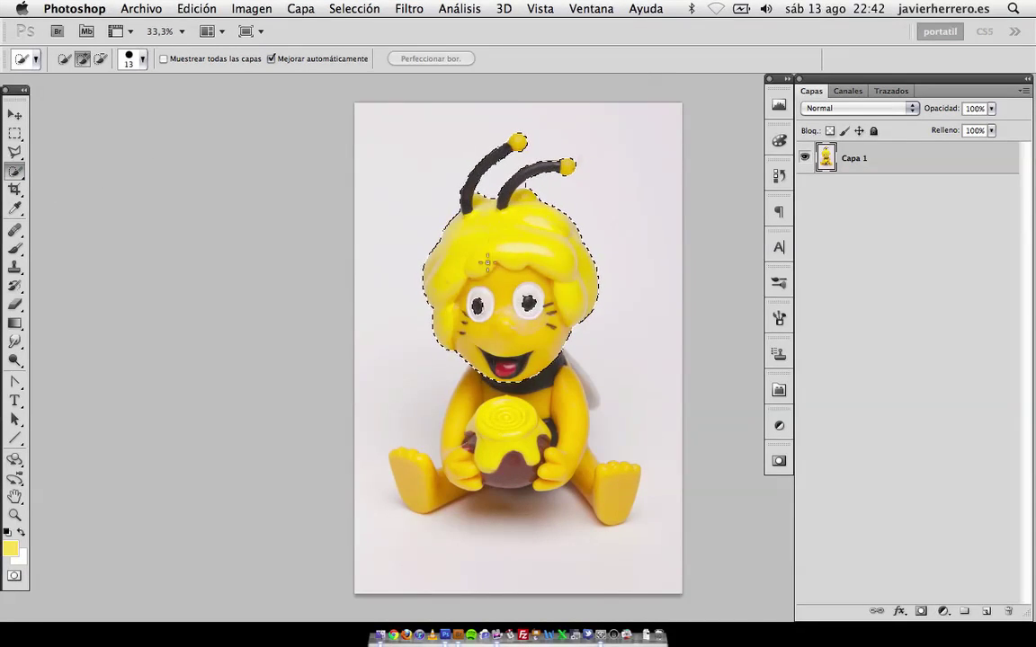
mouse_move(479, 411)
left_mouse_down()
mouse_move(458, 481)
mouse_move(438, 488)
mouse_move(413, 471)
mouse_move(567, 474)
mouse_move(608, 495)
mouse_move(621, 489)
mouse_move(573, 443)
mouse_move(586, 395)
left_mouse_up()
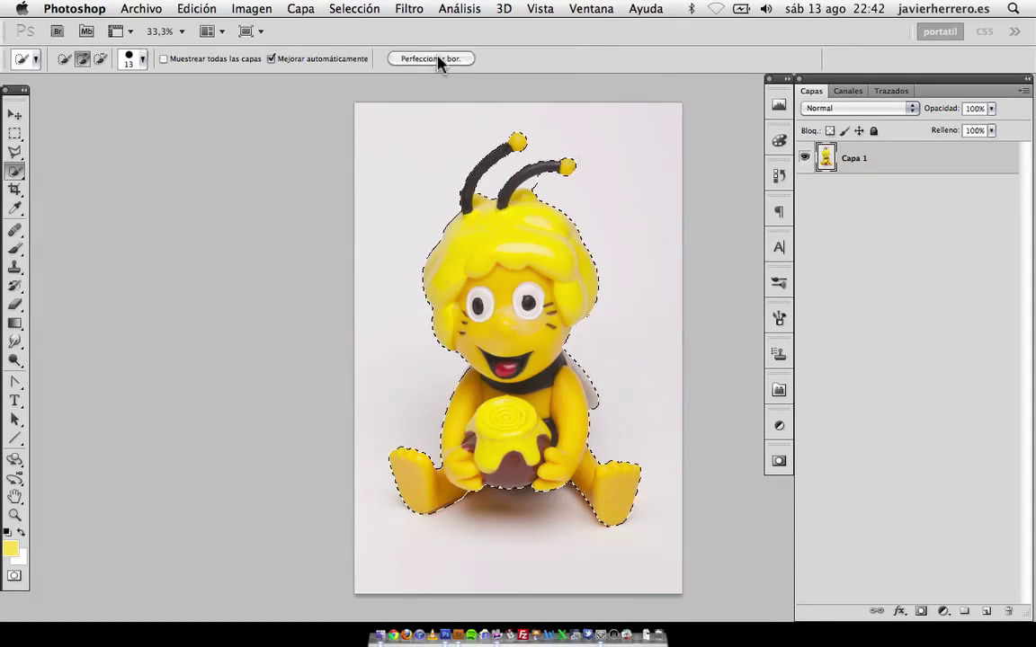
- Check the bee selection in Perfeccionar borde, subtract the background patch under the antenna, and deselect
left_click(432, 59)
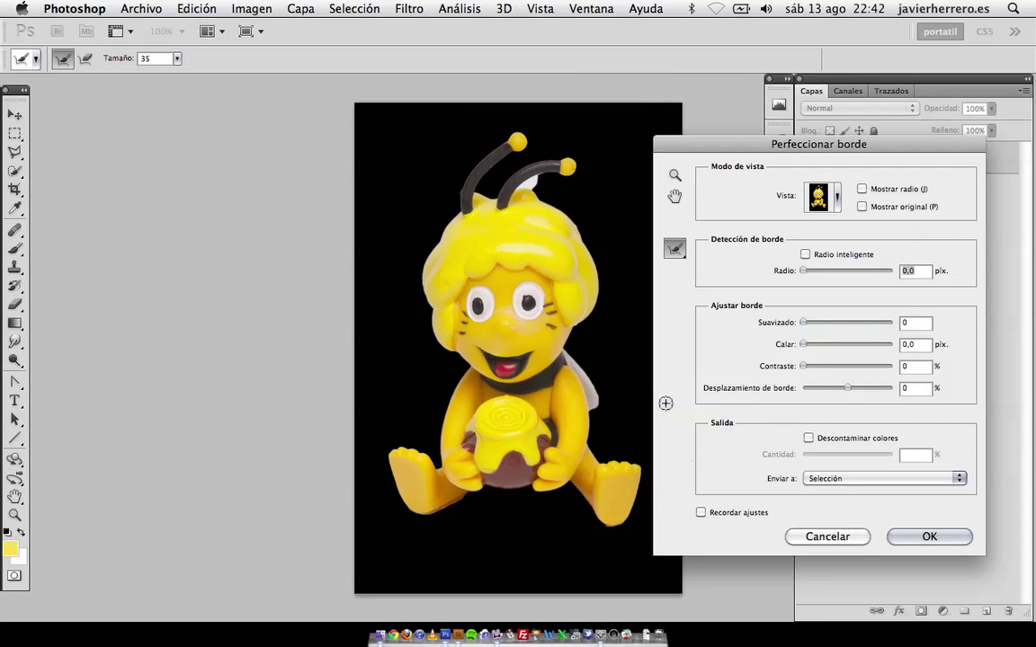
left_click(827, 537)
key("alt")
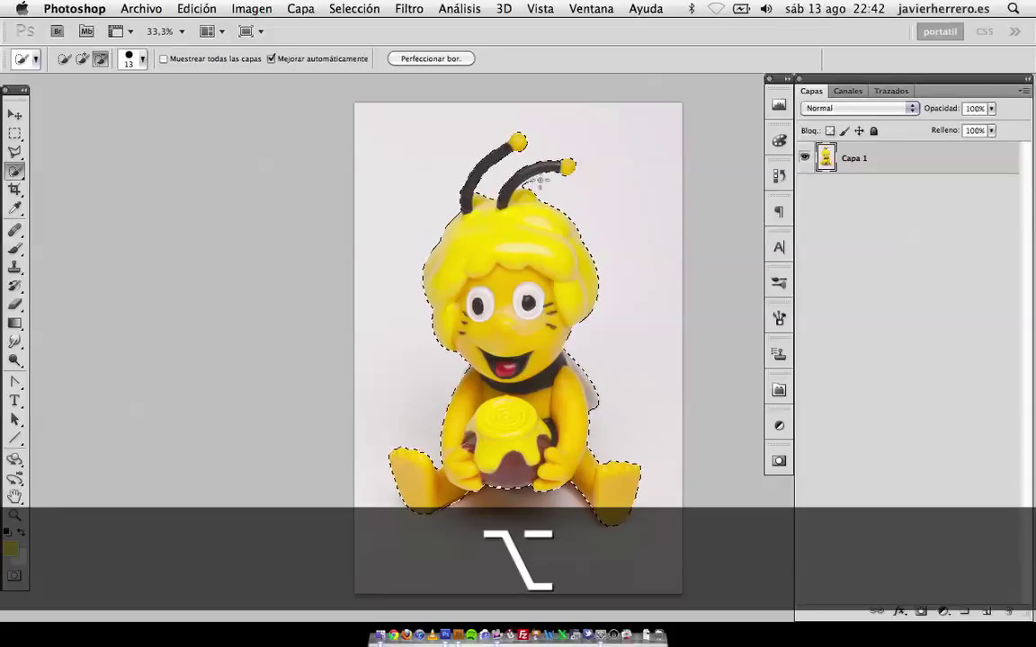
left_click(450, 58)
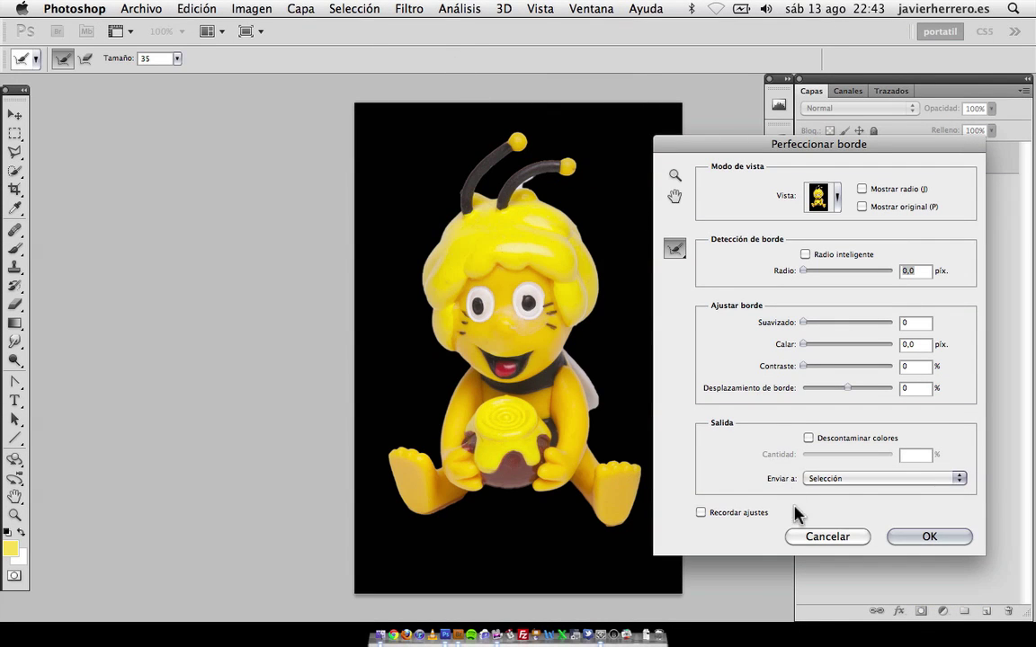
left_click(827, 539)
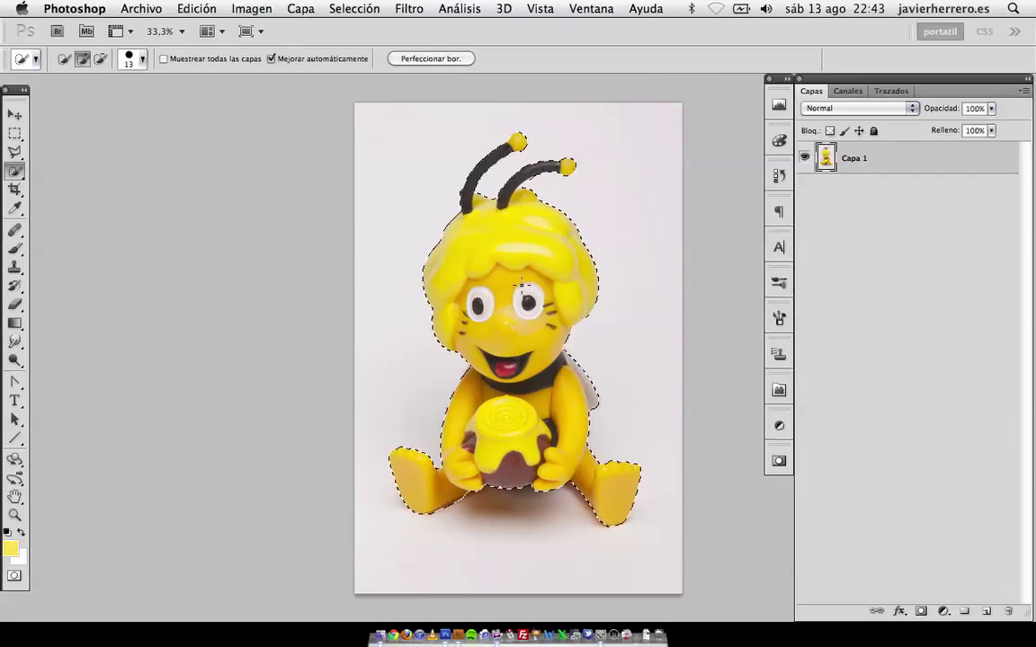
key("super+d")
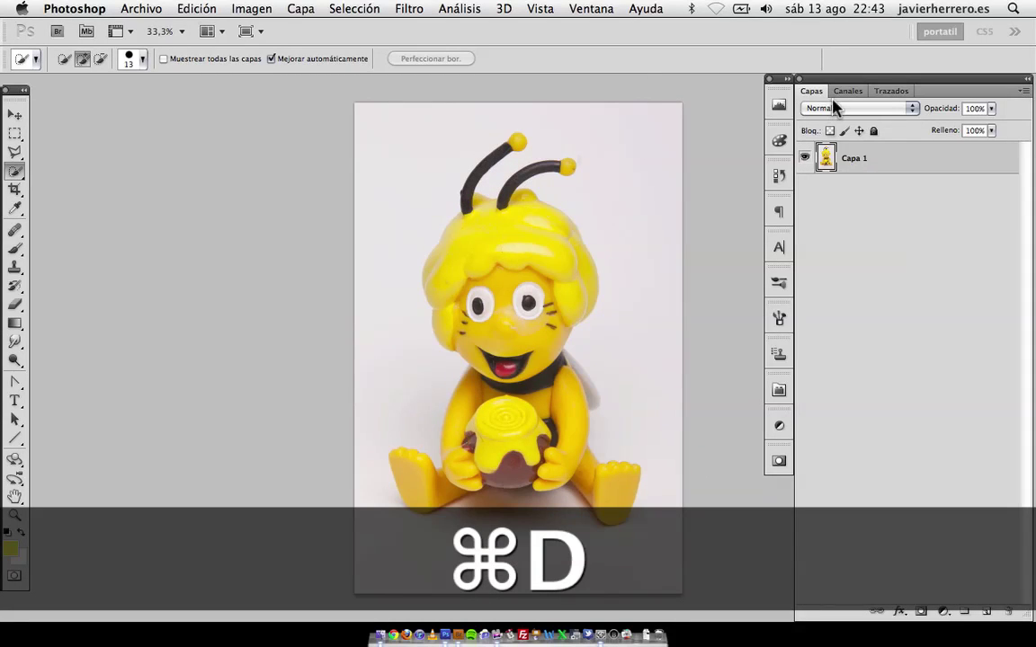
- Compare the Rojo, Verde and Azul channels to judge the contrast between the bee and its background
left_click(847, 91)
left_click(895, 226)
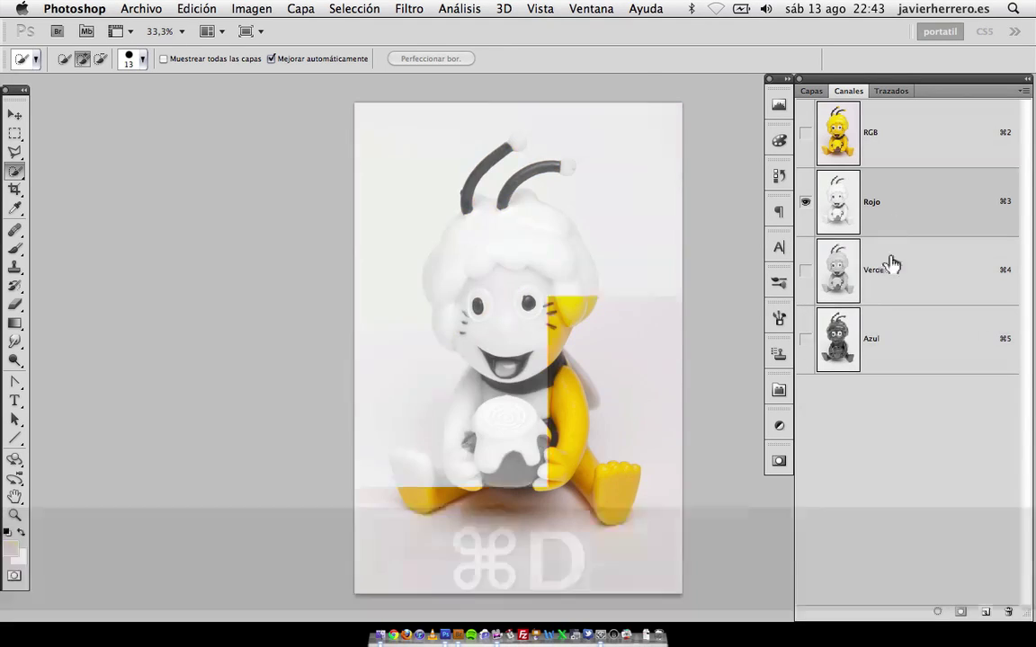
left_click(888, 296)
left_click(882, 342)
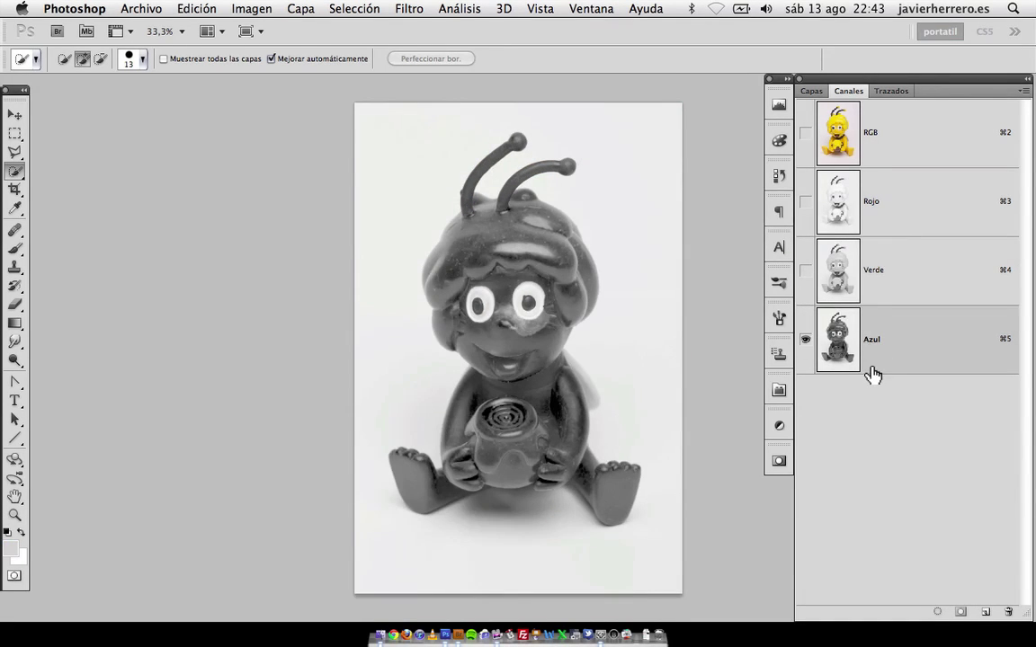
left_click(886, 294)
left_click(881, 351)
left_click(868, 292)
left_click(872, 328)
left_click(873, 287)
left_click(872, 331)
left_click(868, 270)
left_click(851, 342)
- Load the Azul channel as a selection and apply it as a layer mask on Capa 1
scroll(935, 615, "up", 10)
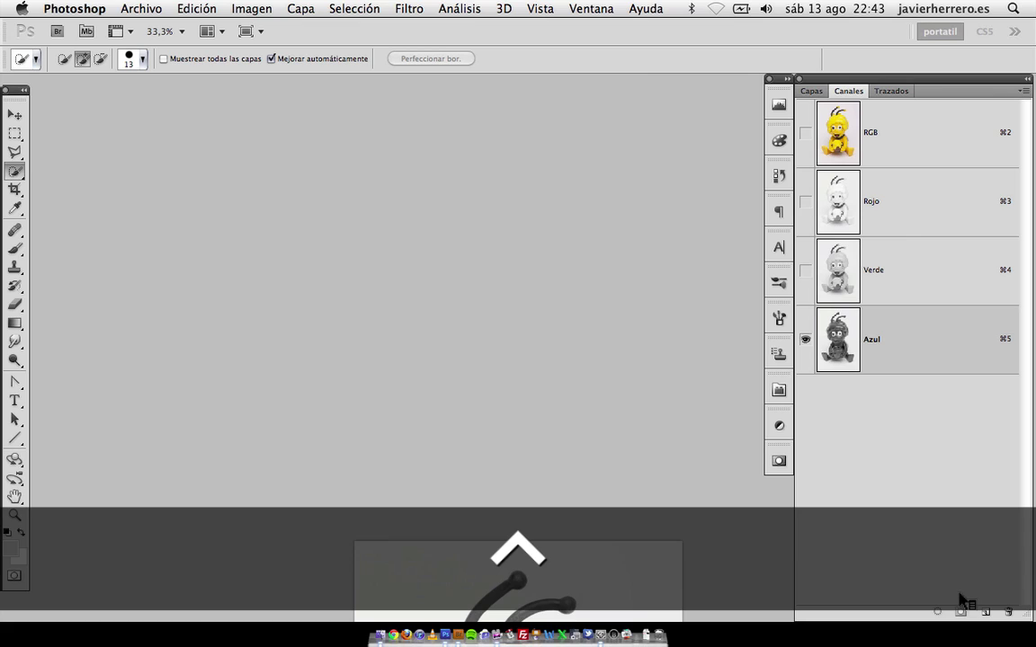
scroll(961, 598, "up", 10)
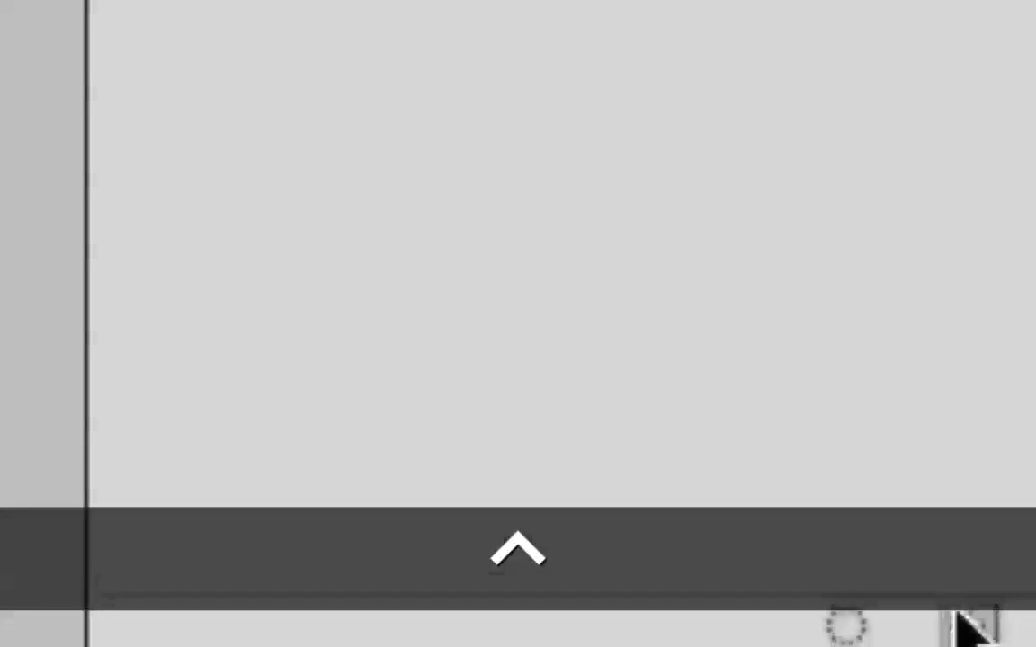
scroll(967, 630, "down", 10)
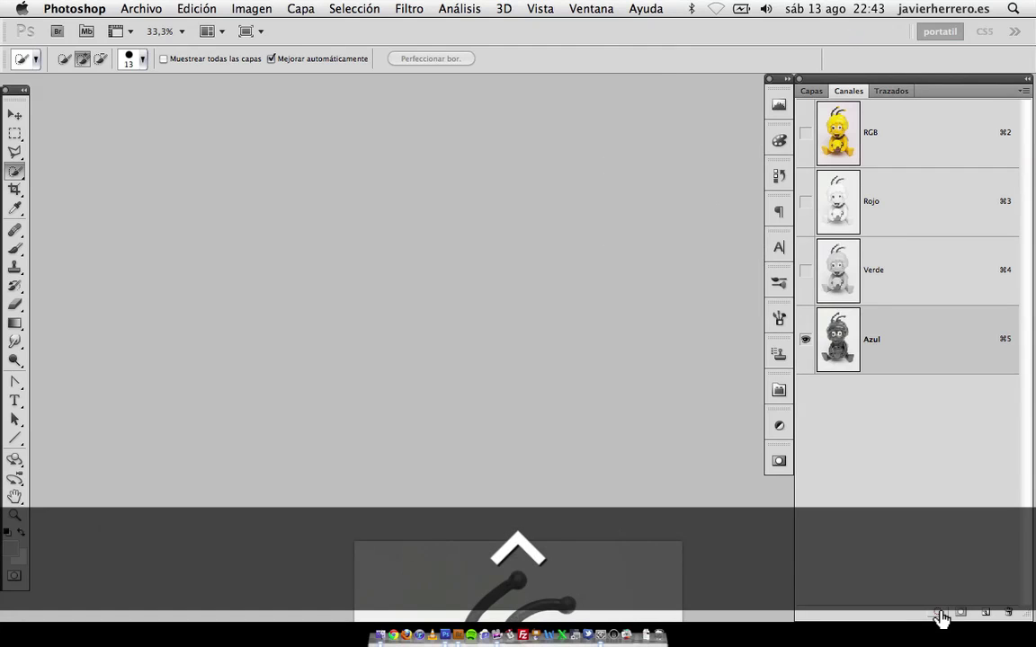
left_click_drag(576, 551, 564, 359)
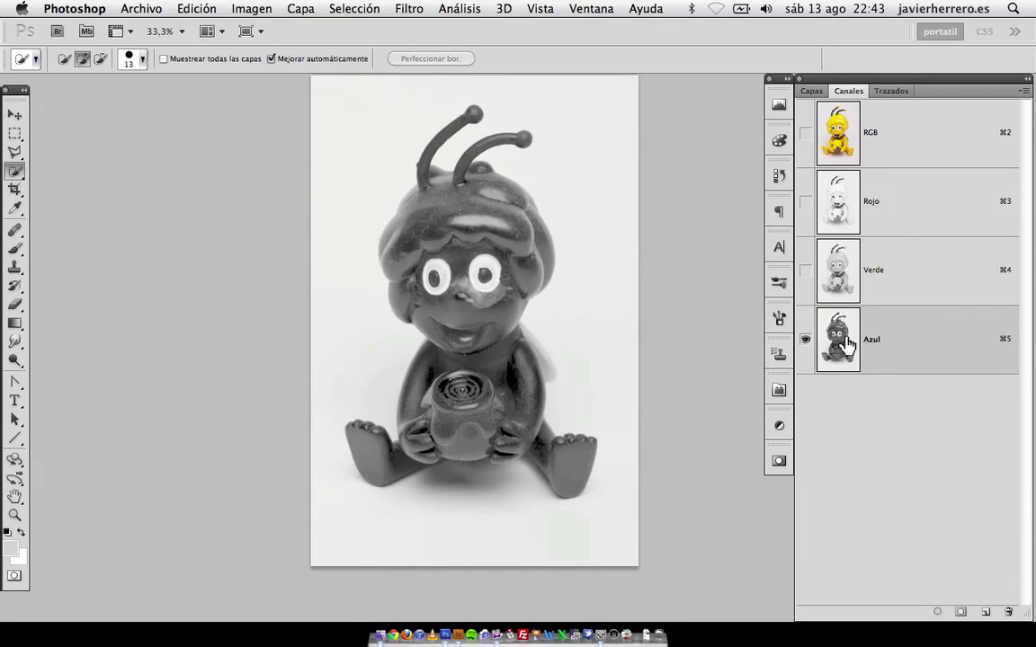
left_click(937, 612)
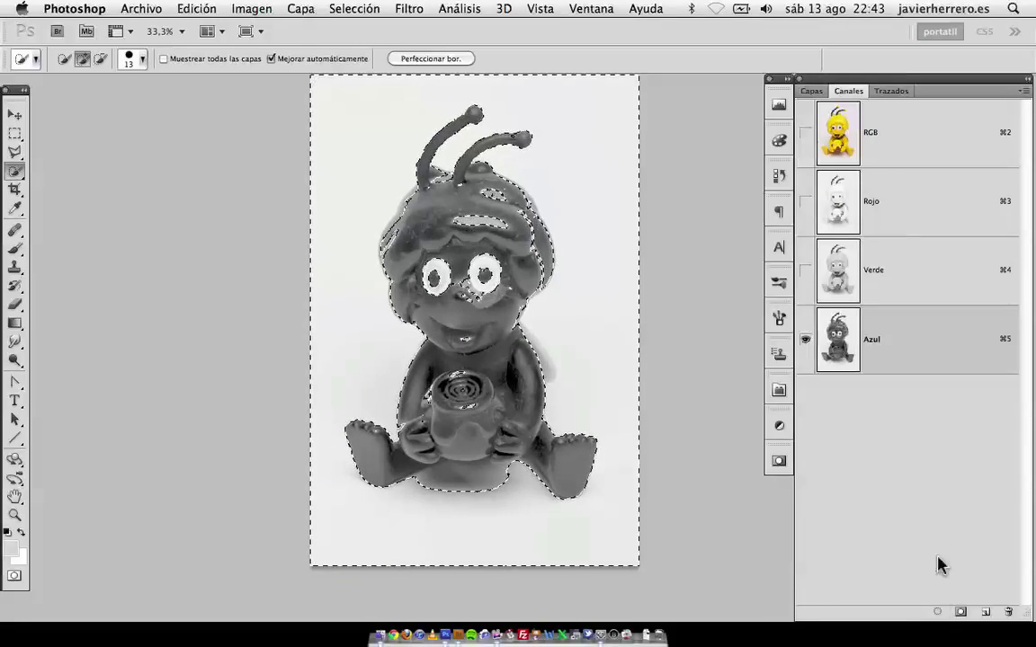
left_click(836, 135)
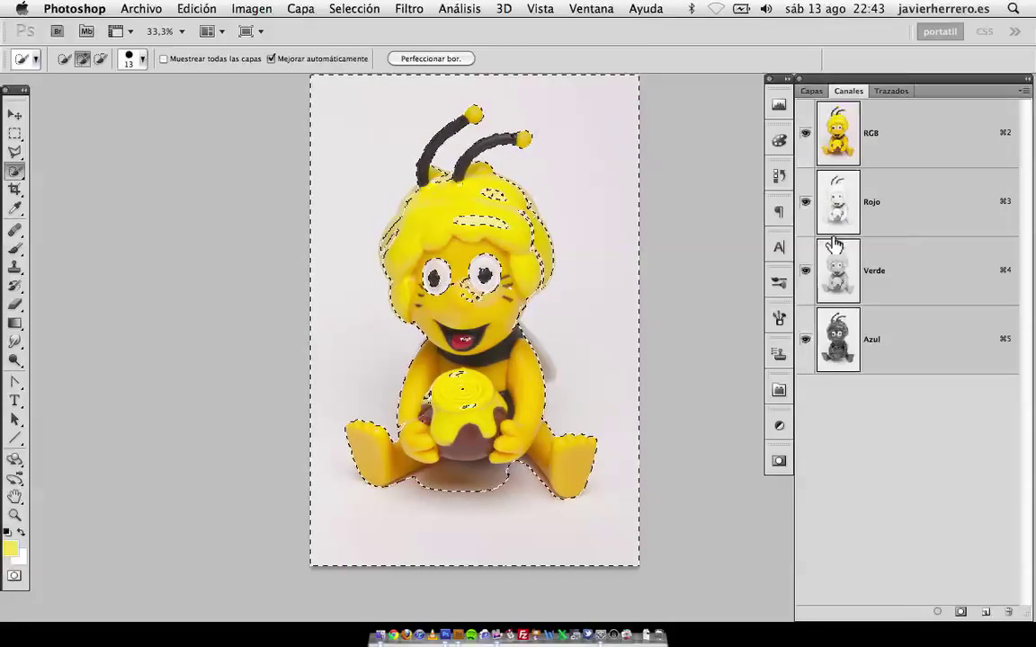
left_click(812, 91)
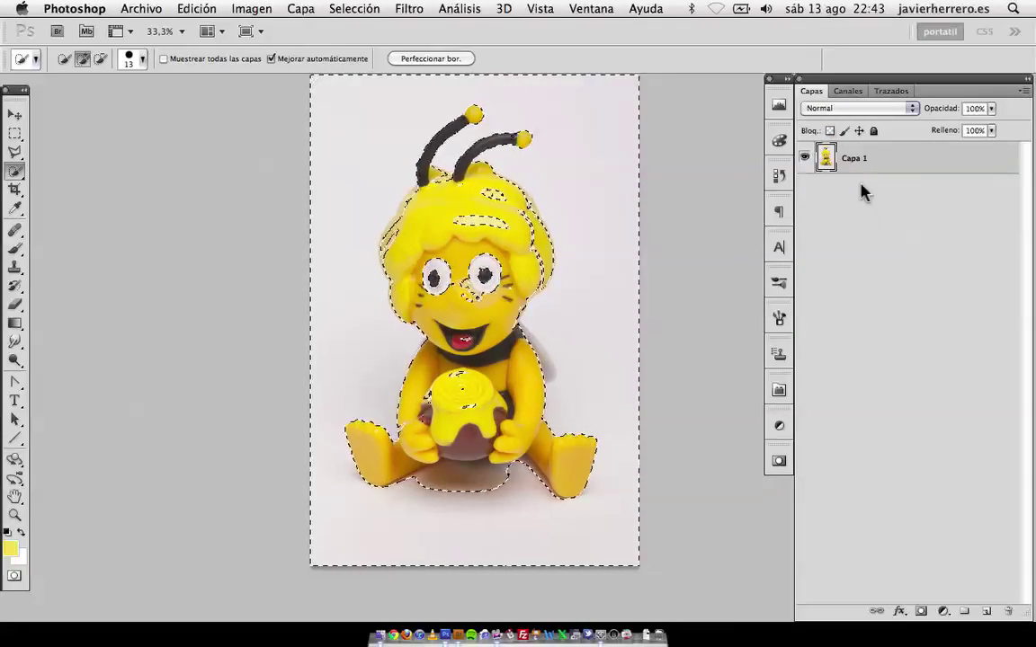
left_click(919, 612)
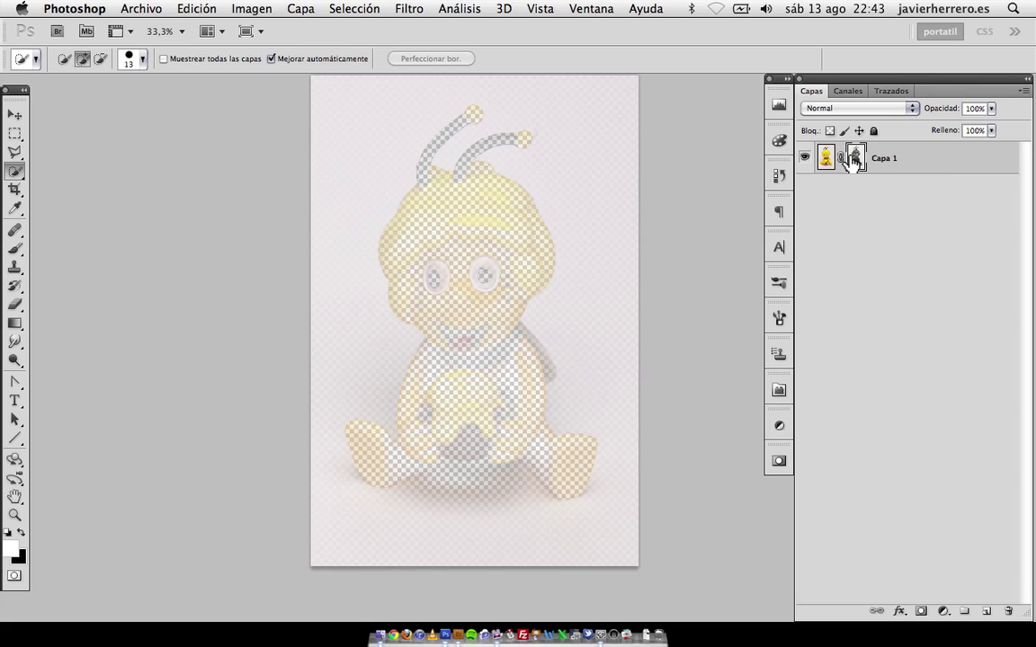
- Display Capa 1's layer mask on its own in the canvas and invert its tones
key("alt")
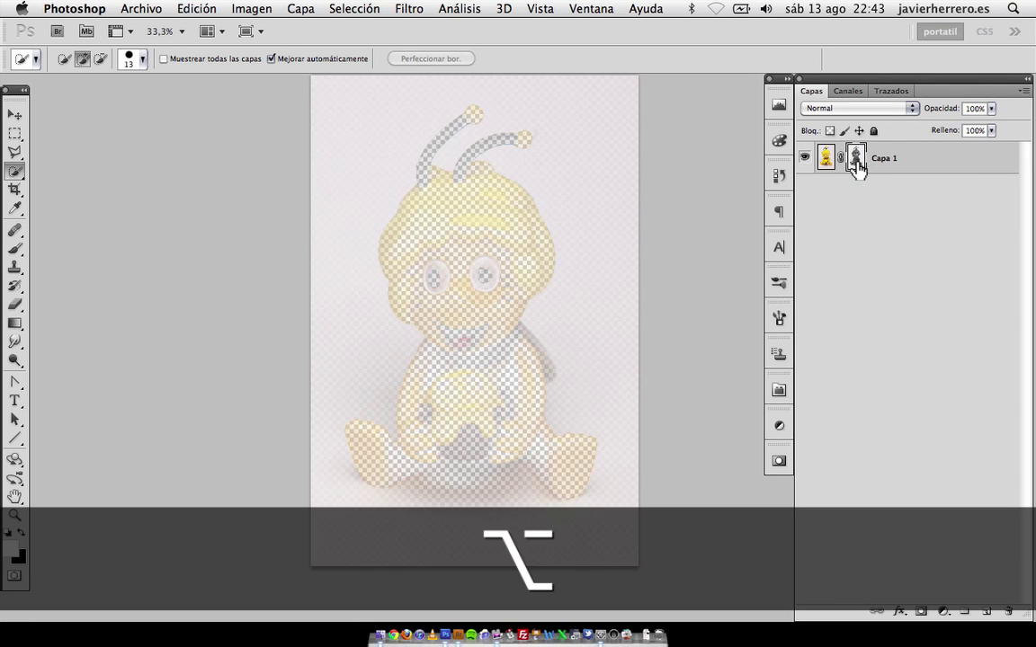
left_click(855, 159, "alt")
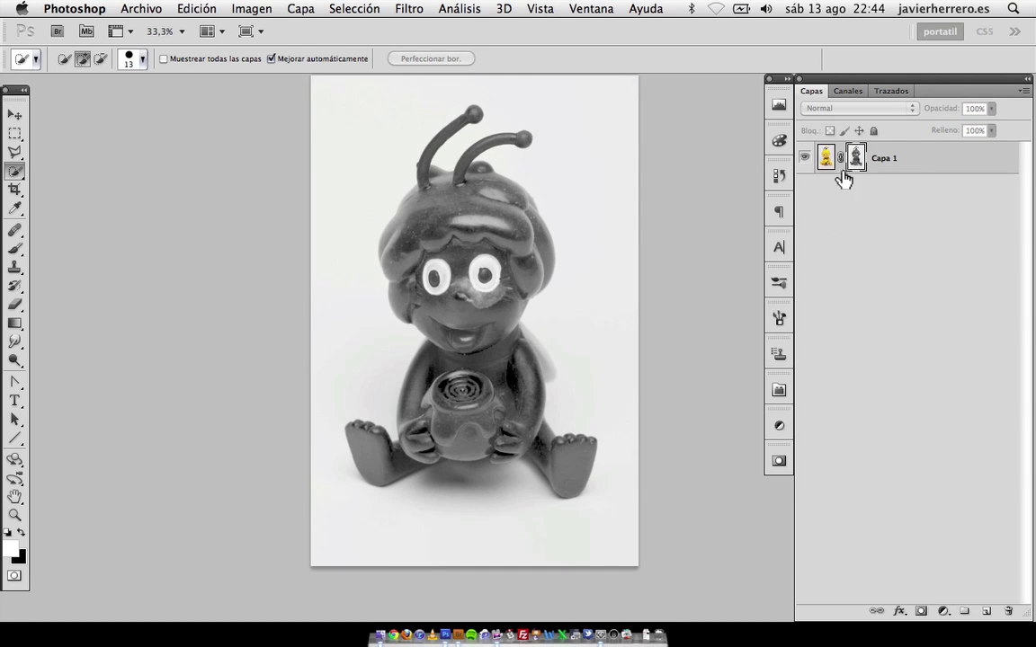
key("alt")
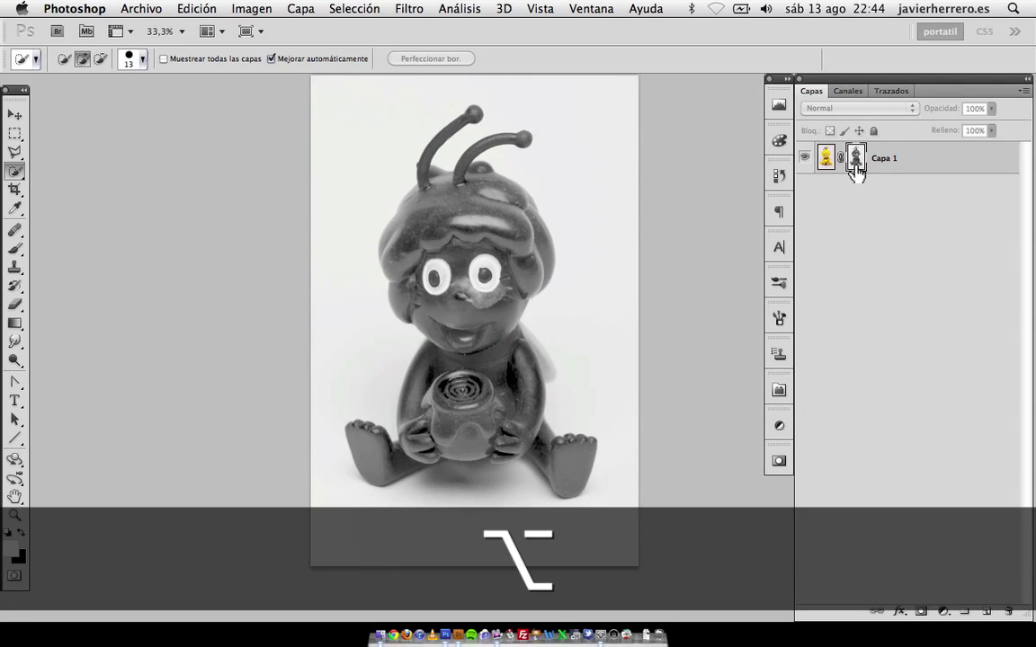
left_click(855, 160, "alt")
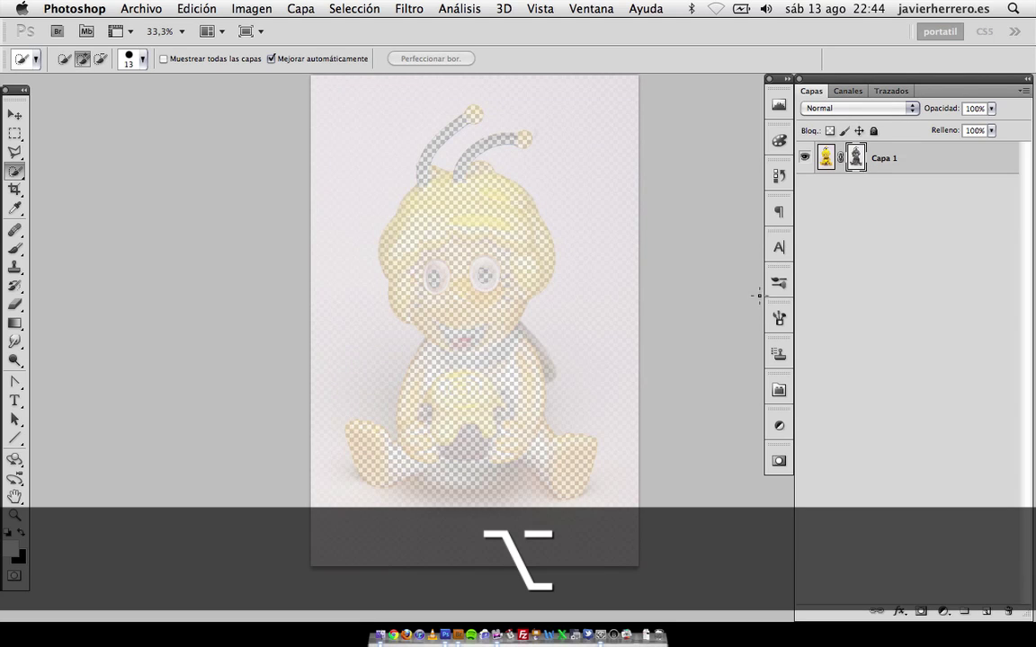
left_click(855, 161, "alt")
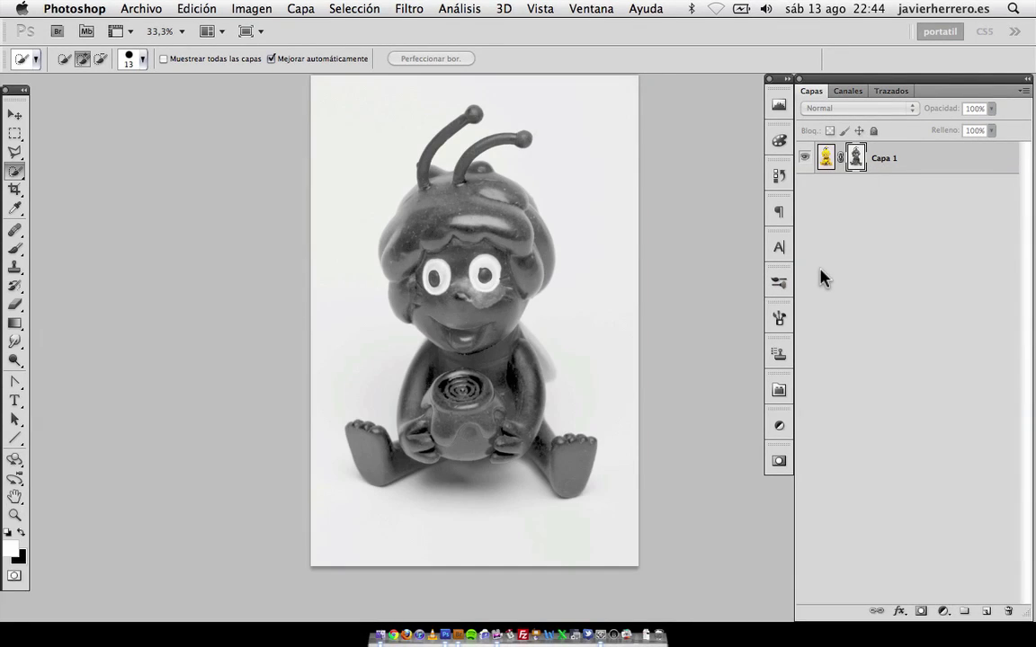
key("super")
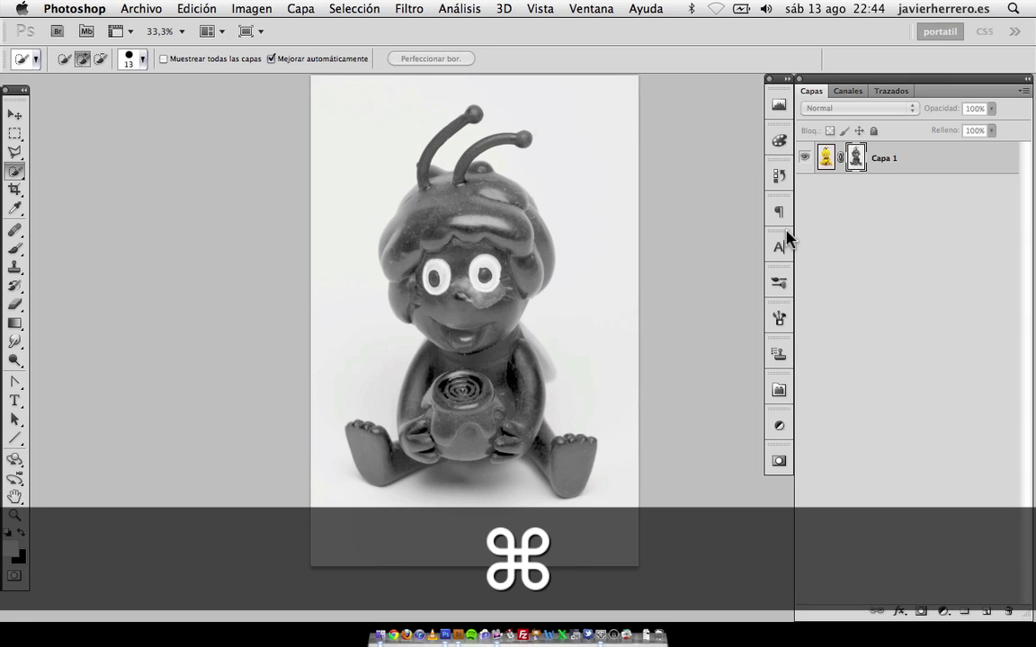
key("super+i")
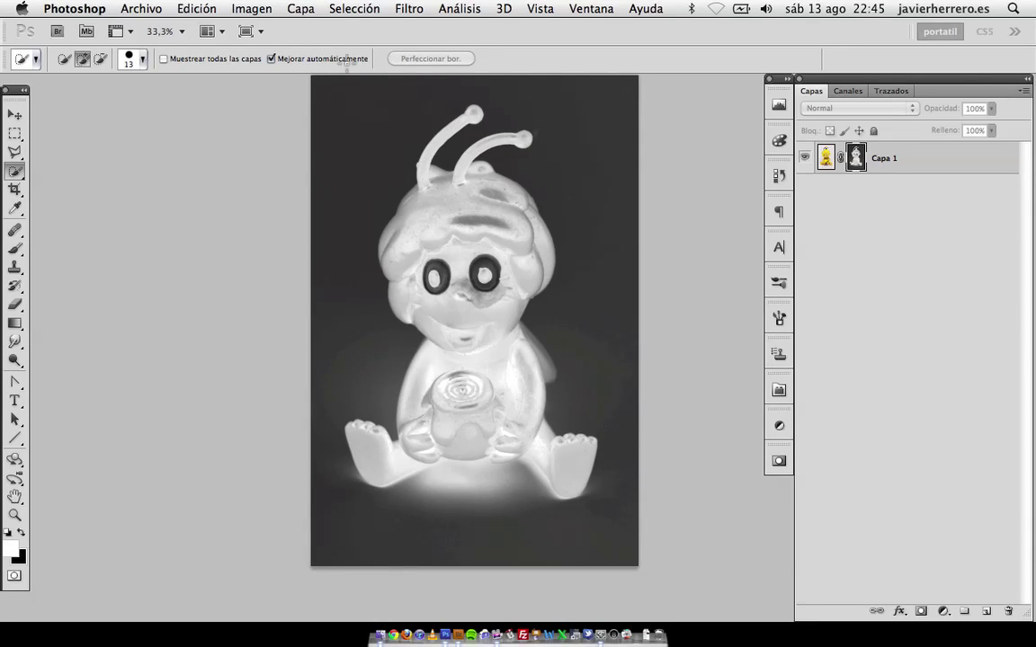
- Adjust Niveles on Capa 1's mask, setting the black input to 20 and moving the midtone slider toward the whites to deepen the background
left_click(251, 9)
mouse_move(274, 61)
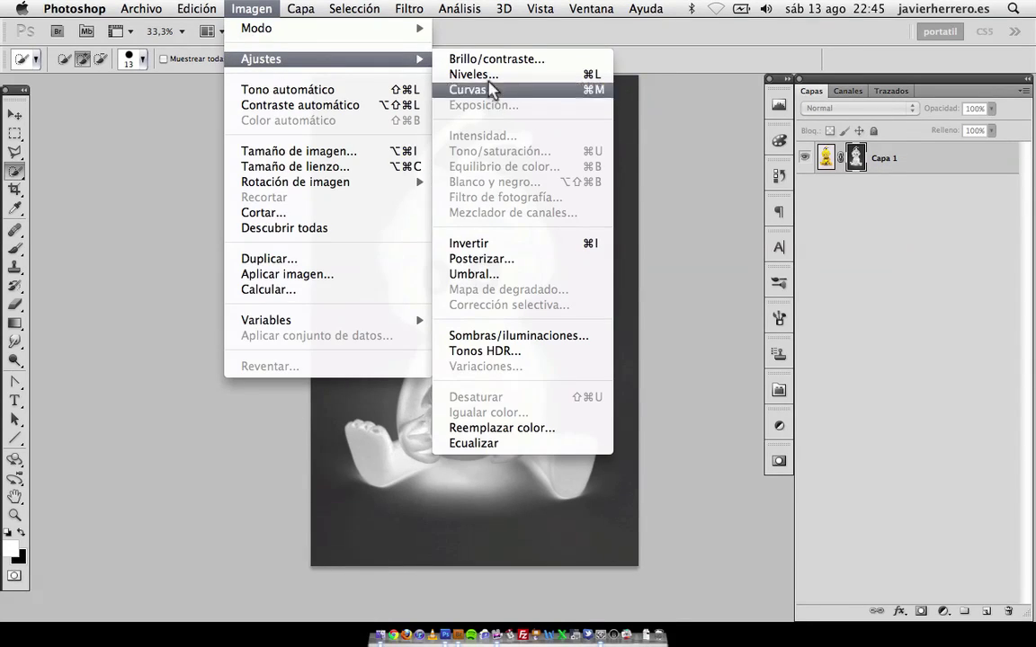
left_click(476, 74)
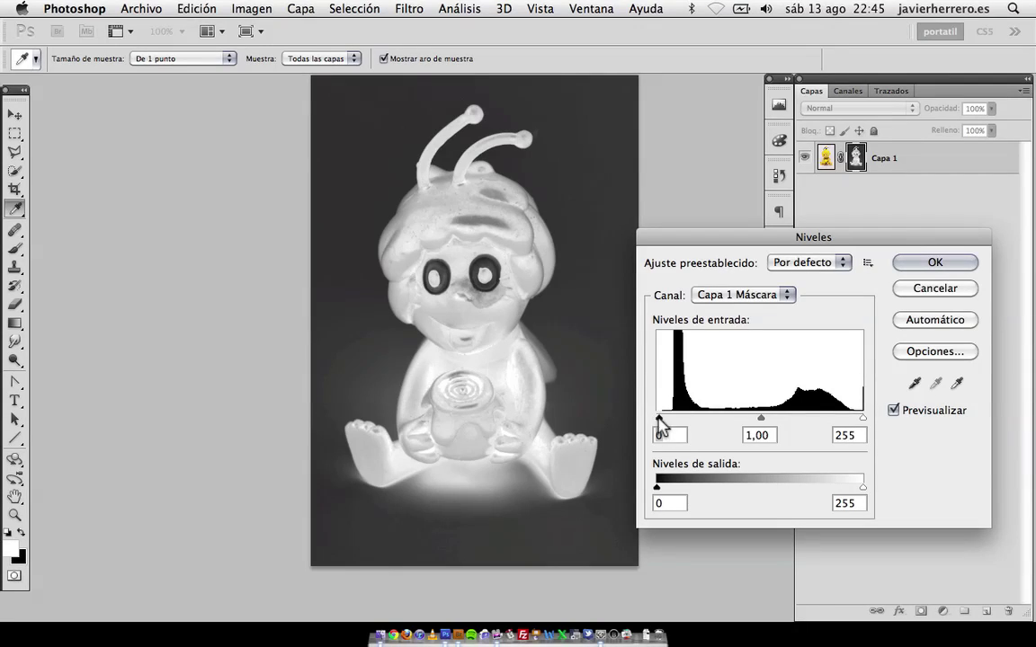
left_click_drag(661, 421, 673, 424)
key("alt")
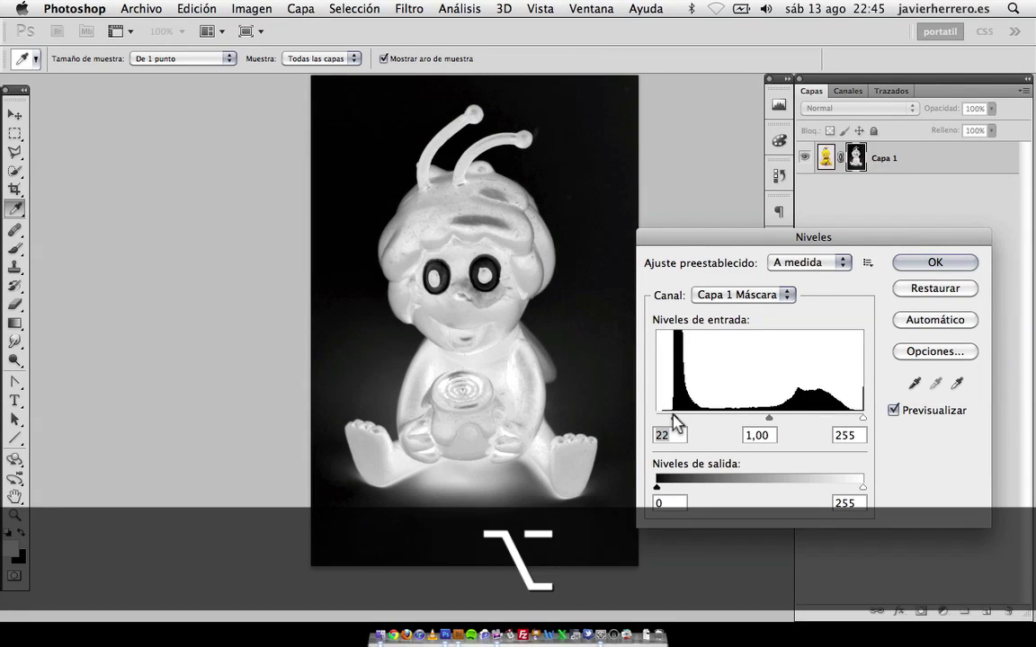
left_click_drag(675, 422, 673, 420)
left_click_drag(767, 420, 803, 427)
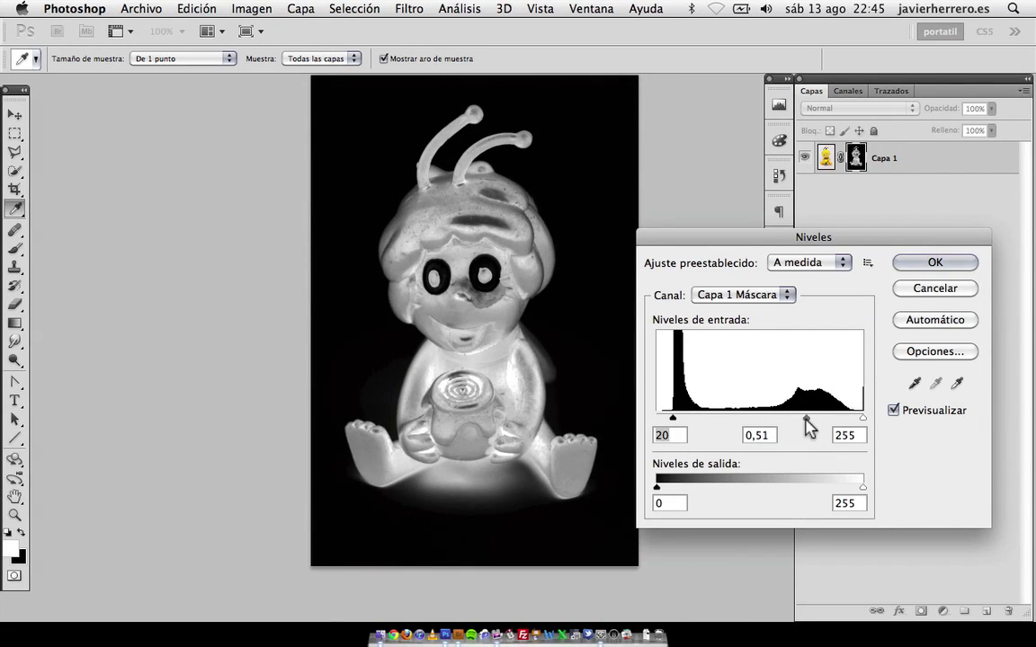
left_click(756, 432)
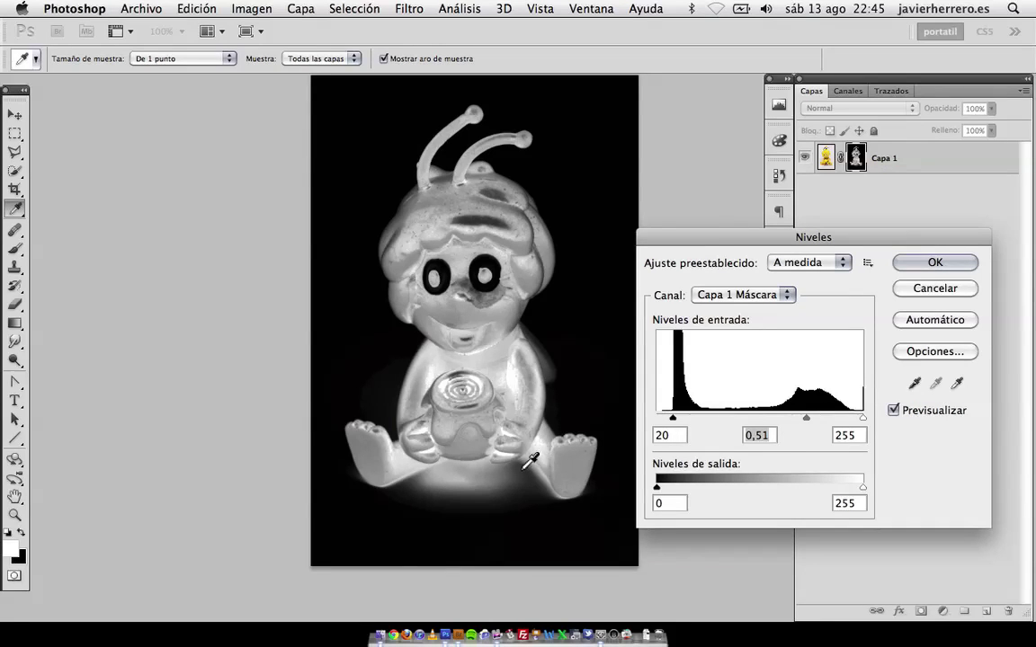
left_click_drag(809, 416, 794, 422)
left_click(933, 262)
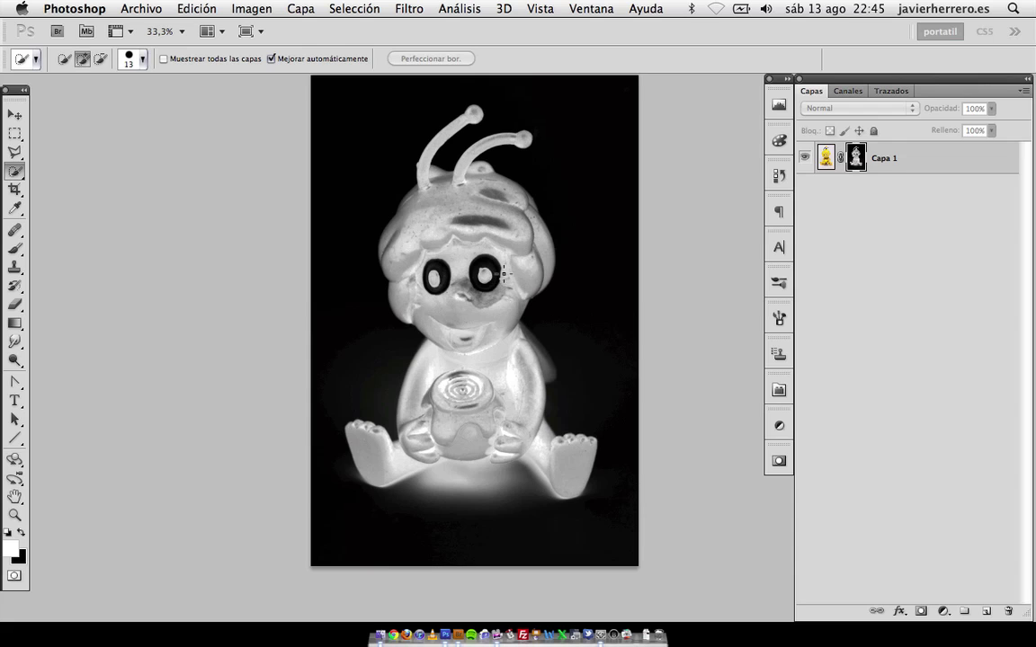
- Paint the inside of the bee white on the mask with the Brush at 100% opacity, covering the head, body and legs
key("b")
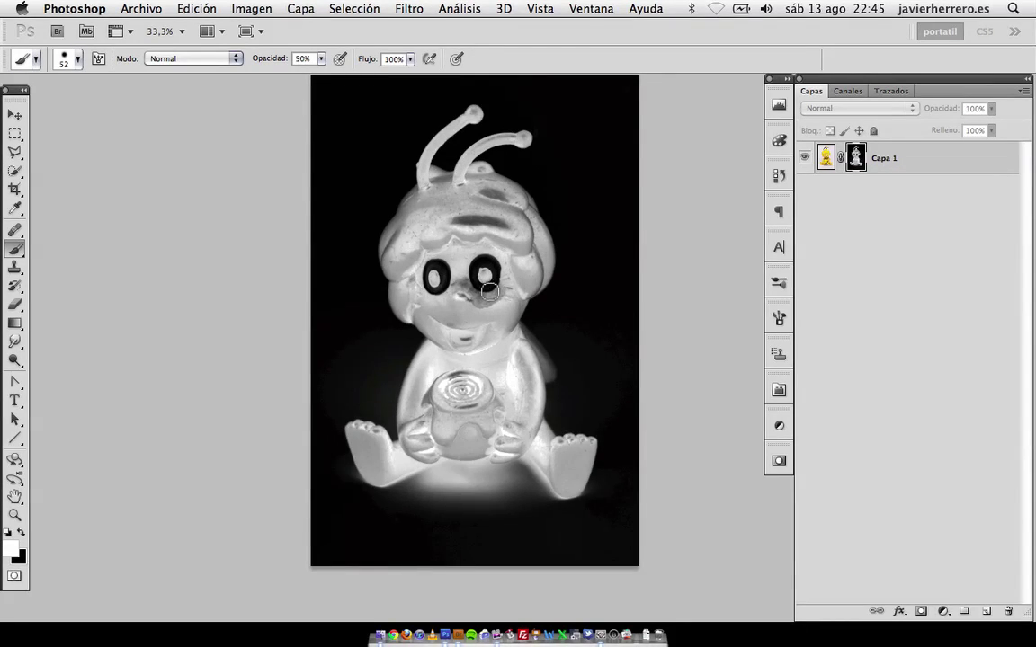
key("0")
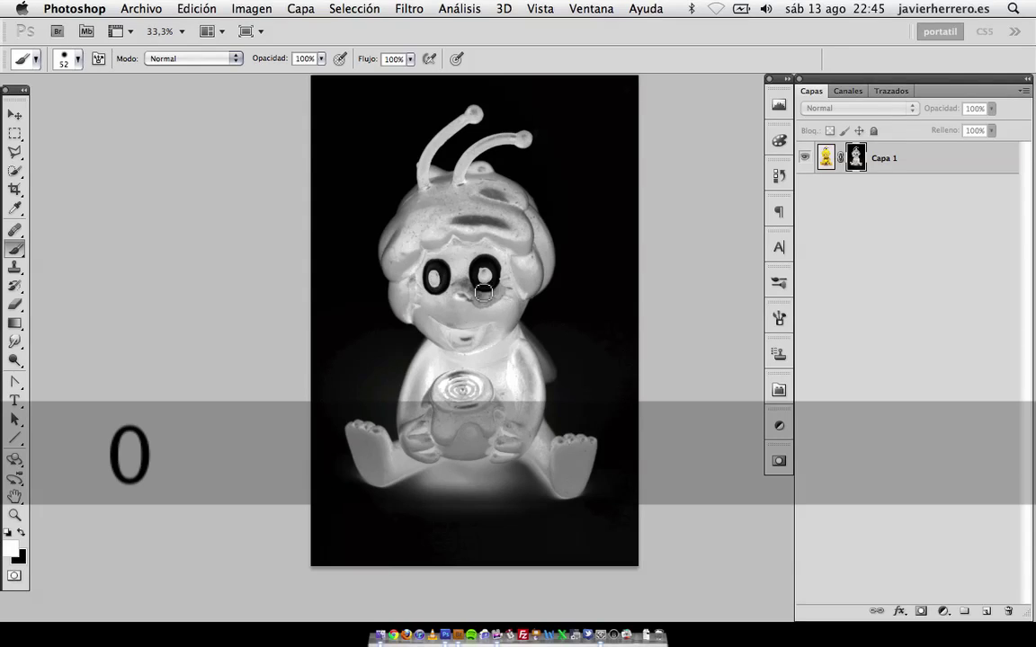
mouse_move(484, 292)
left_mouse_down()
mouse_move(477, 255)
mouse_move(486, 257)
mouse_move(439, 286)
mouse_move(429, 282)
mouse_move(486, 260)
left_mouse_up()
key("ctrl+alt")
mouse_move(449, 211)
left_mouse_down()
mouse_move(474, 332)
mouse_move(458, 340)
mouse_move(440, 393)
mouse_move(497, 378)
mouse_move(497, 342)
mouse_move(481, 376)
mouse_move(419, 441)
mouse_move(430, 377)
mouse_move(377, 463)
mouse_move(442, 369)
mouse_move(482, 415)
mouse_move(519, 407)
mouse_move(501, 300)
mouse_move(518, 262)
mouse_move(509, 213)
mouse_move(451, 199)
mouse_move(412, 278)
mouse_move(419, 212)
mouse_move(492, 197)
mouse_move(518, 268)
mouse_move(526, 237)
mouse_move(485, 345)
mouse_move(532, 440)
mouse_move(572, 464)
left_mouse_up()
key("ctrl+alt")
key("ctrl+alt")
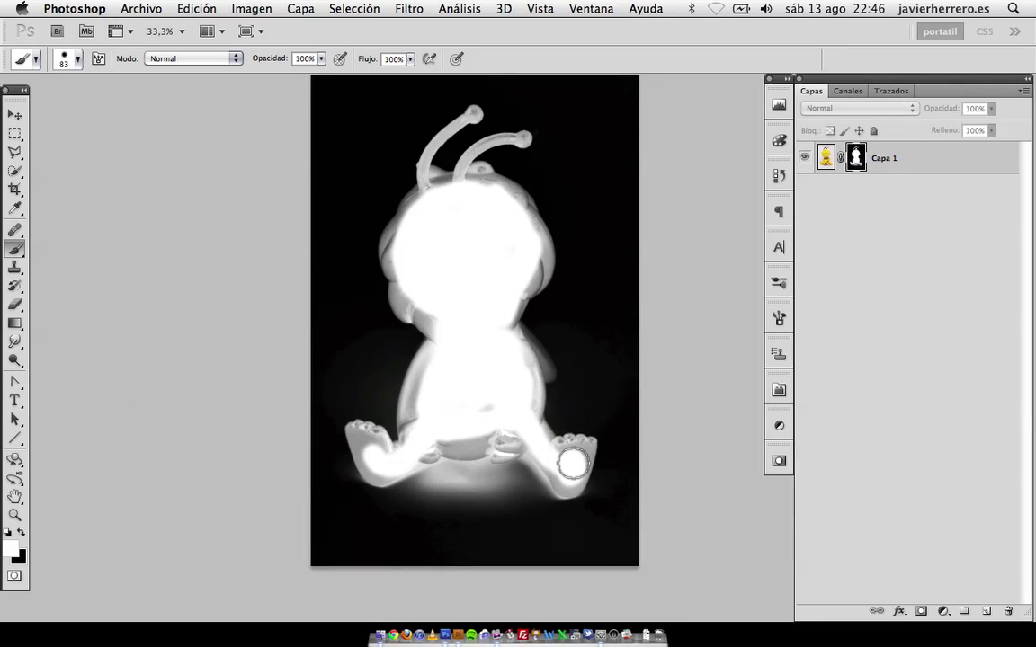
- Choose the Subexponer tool and set its range to Sombras
left_click(16, 362)
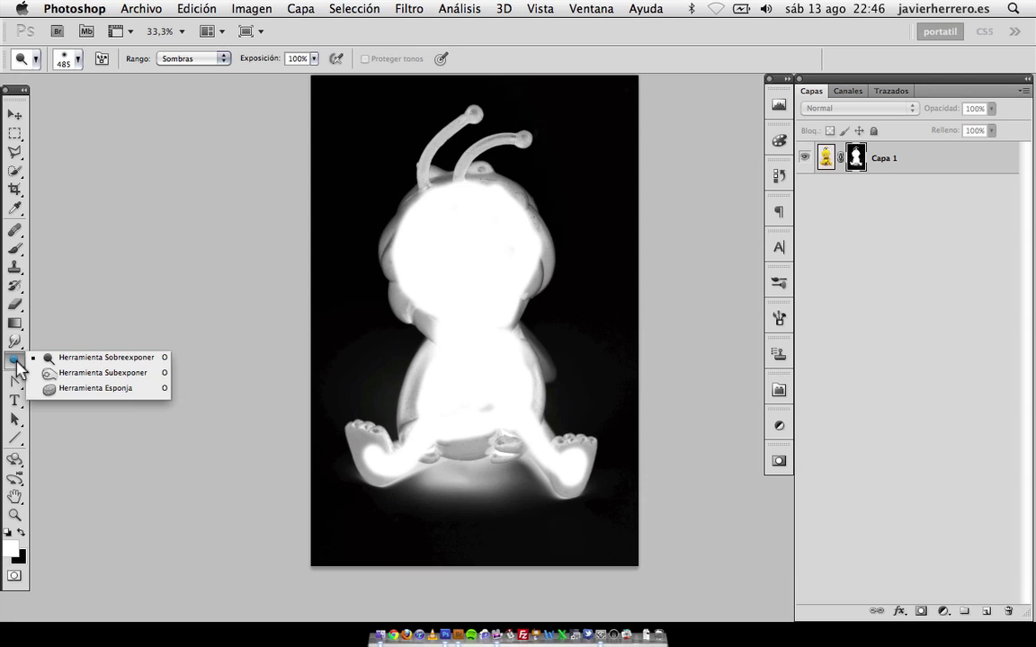
left_click(66, 373)
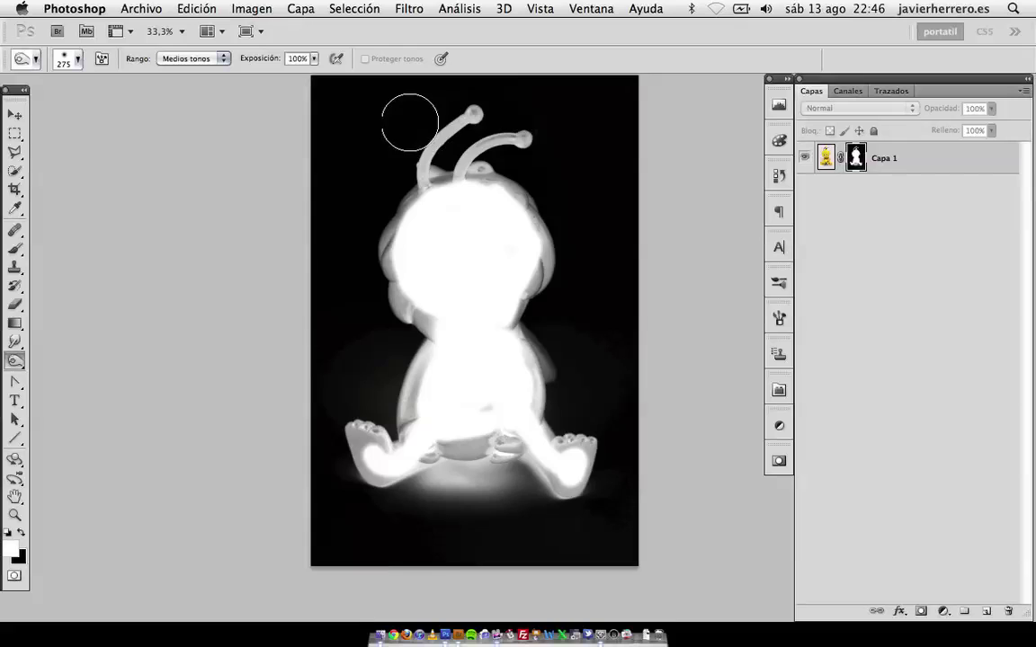
left_click(213, 63)
left_click(209, 46)
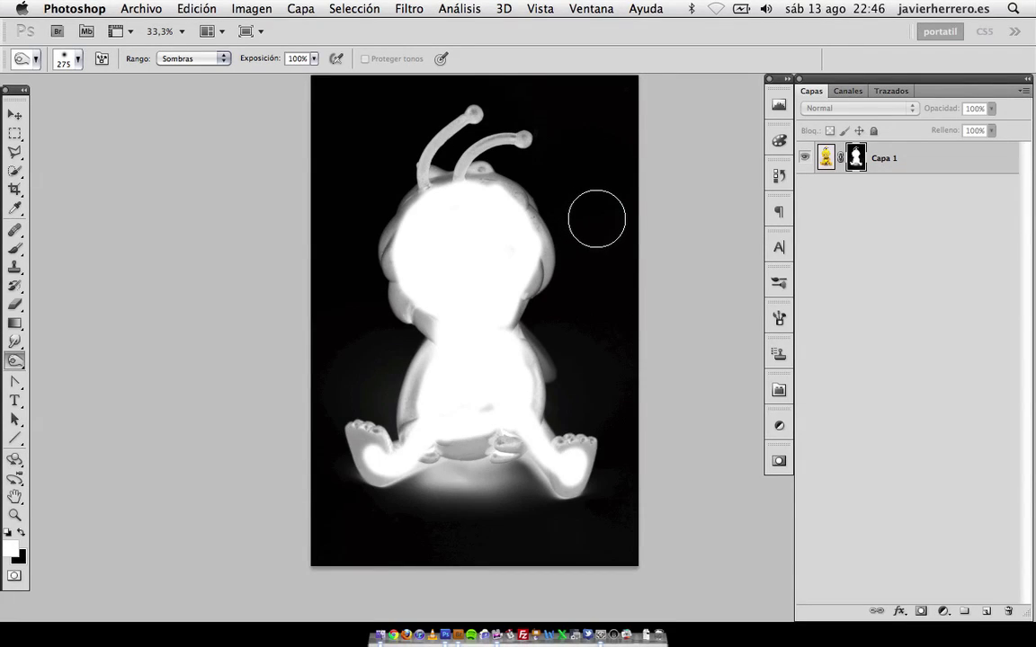
- Try to darken the mask around the bee's head with Subexponer at 80% exposure, and undo the strokes
key("8")
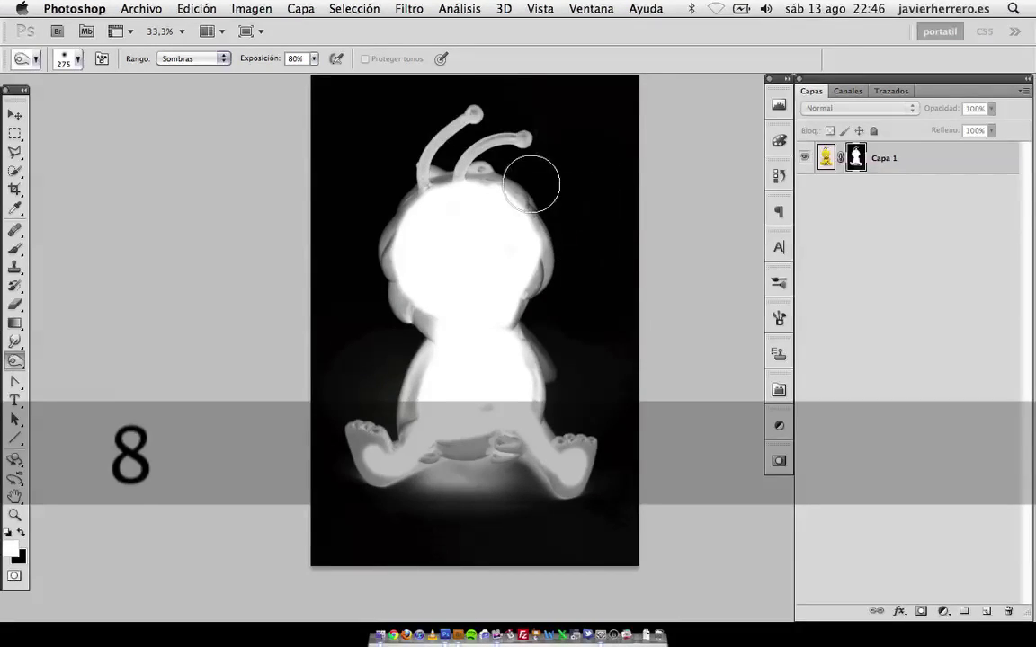
mouse_move(374, 213)
left_mouse_down()
mouse_move(351, 222)
mouse_move(386, 254)
mouse_move(423, 218)
left_mouse_up()
key("super+z")
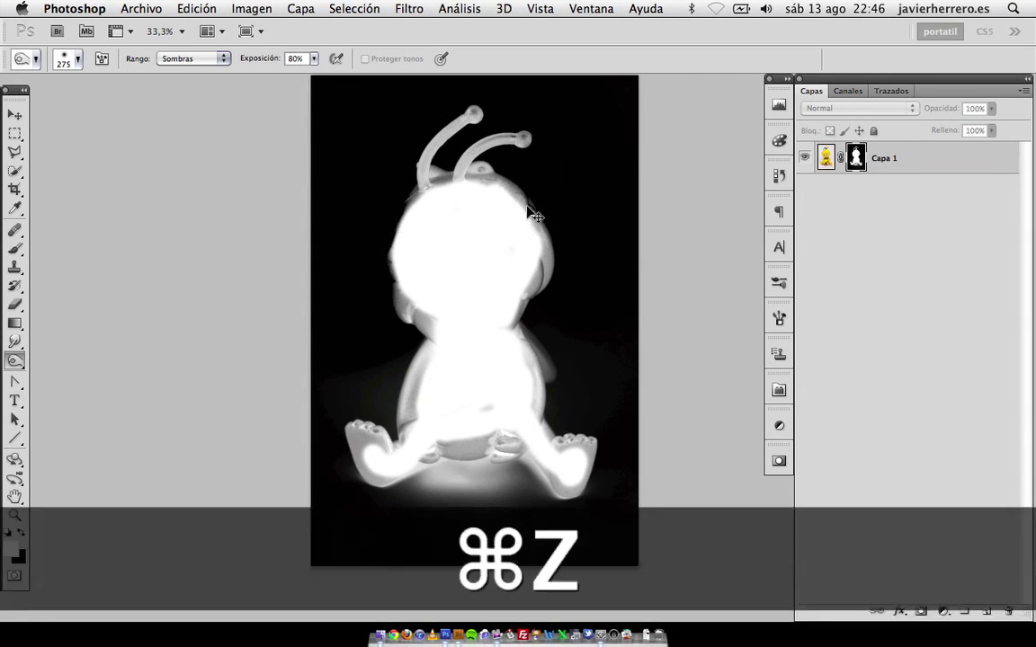
key("super+alt+z")
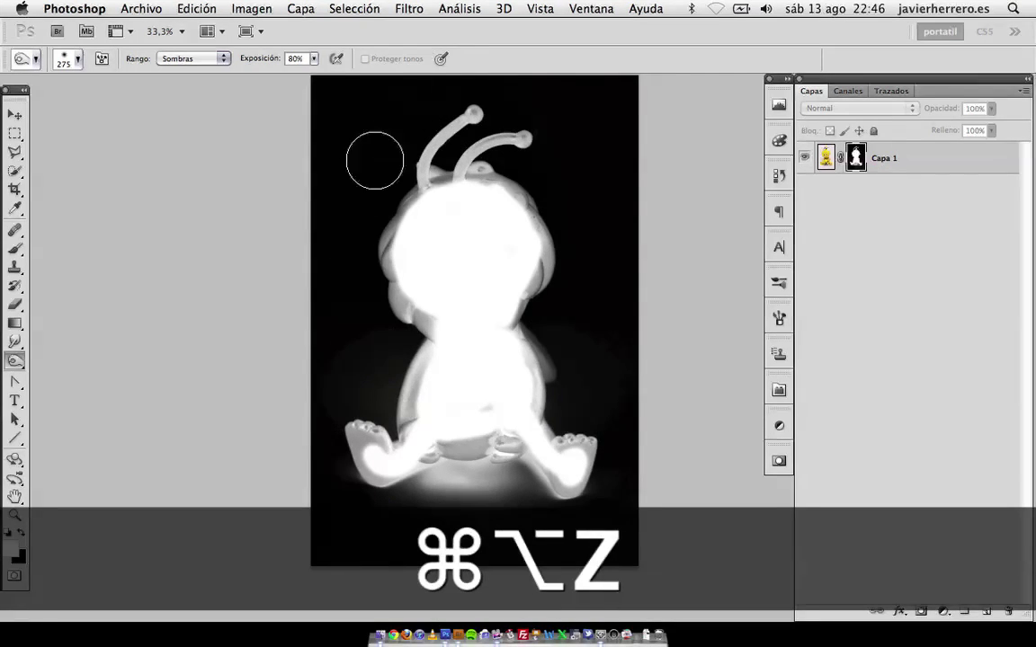
- Set the Subexponer exposure to 31% and darken the mask's background around the bee
left_click_drag(261, 61, 257, 61)
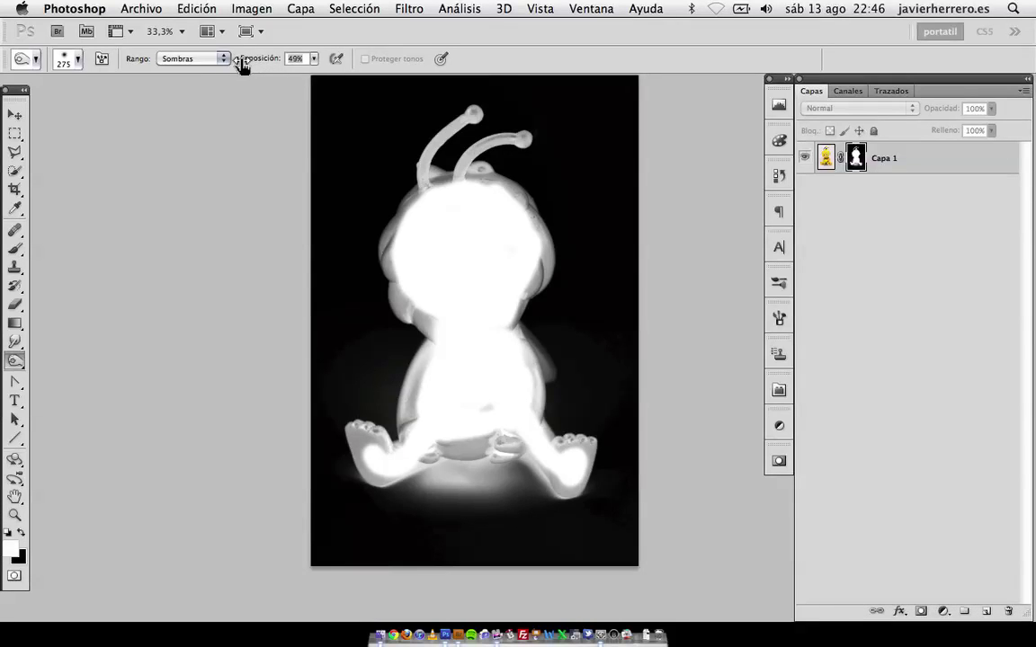
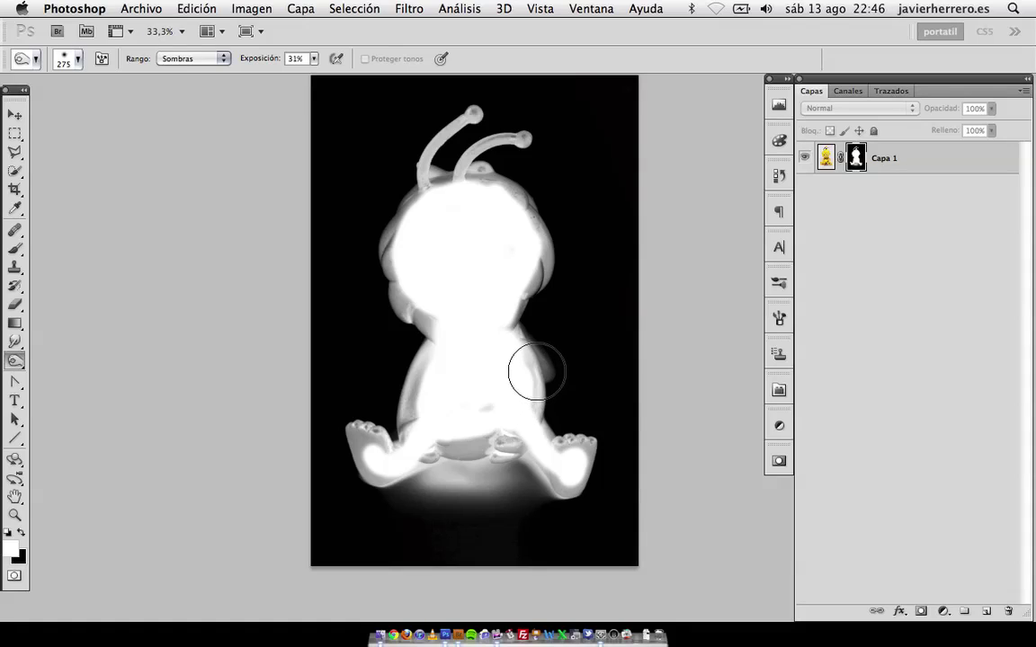
left_click(16, 359)
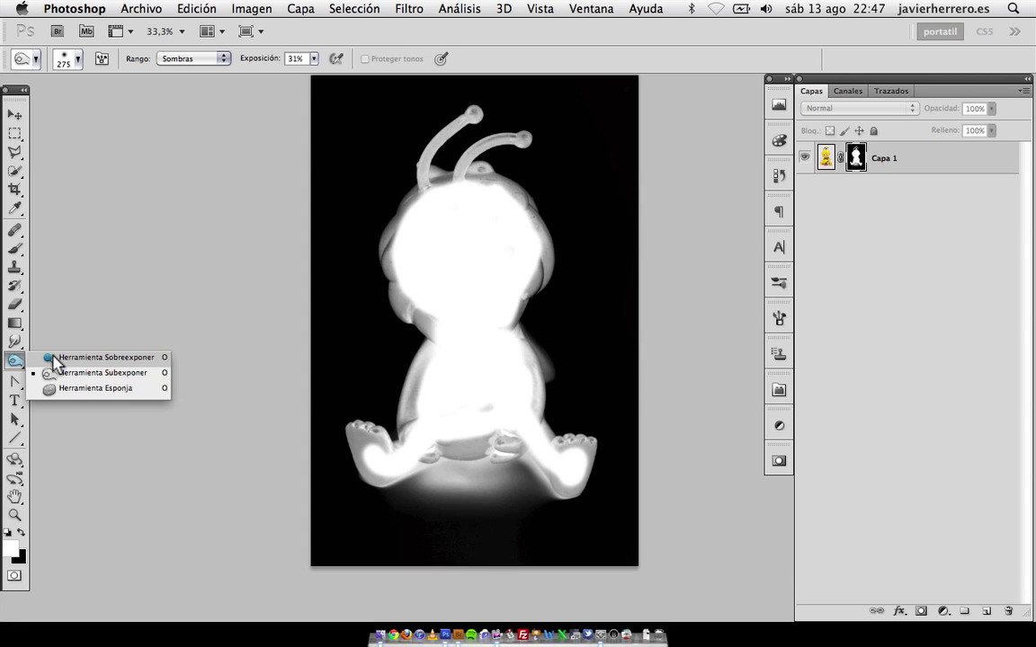
key("alt")
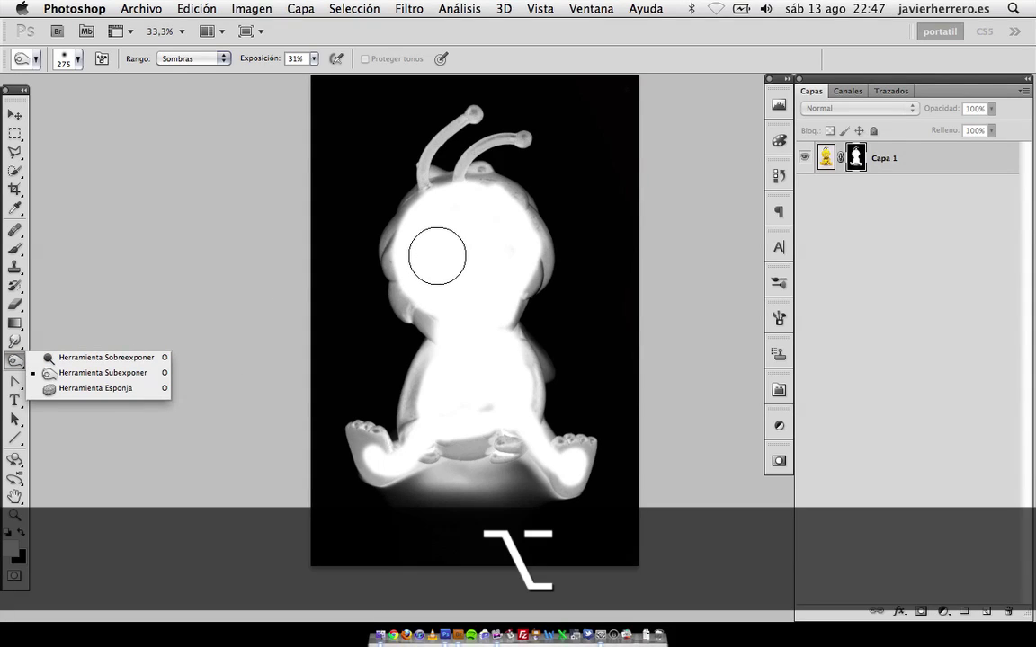
left_click(537, 51)
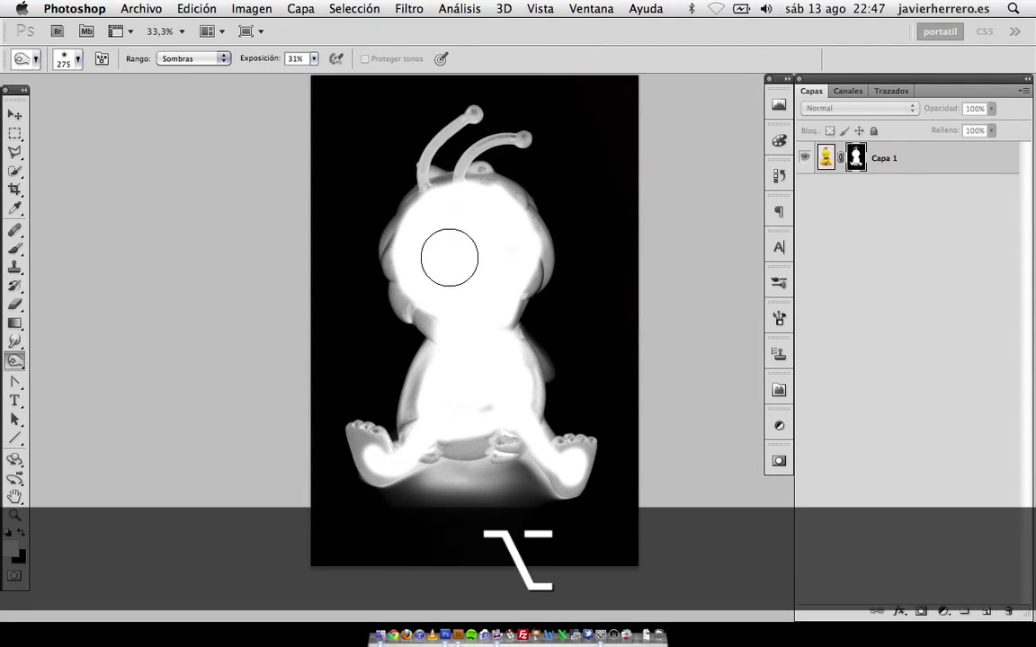
- Whiten the bee's antennae and outline on the mask using Sobreexponer with range Iluminaciones, 100% exposure and a 197 px brush
left_click(14, 363)
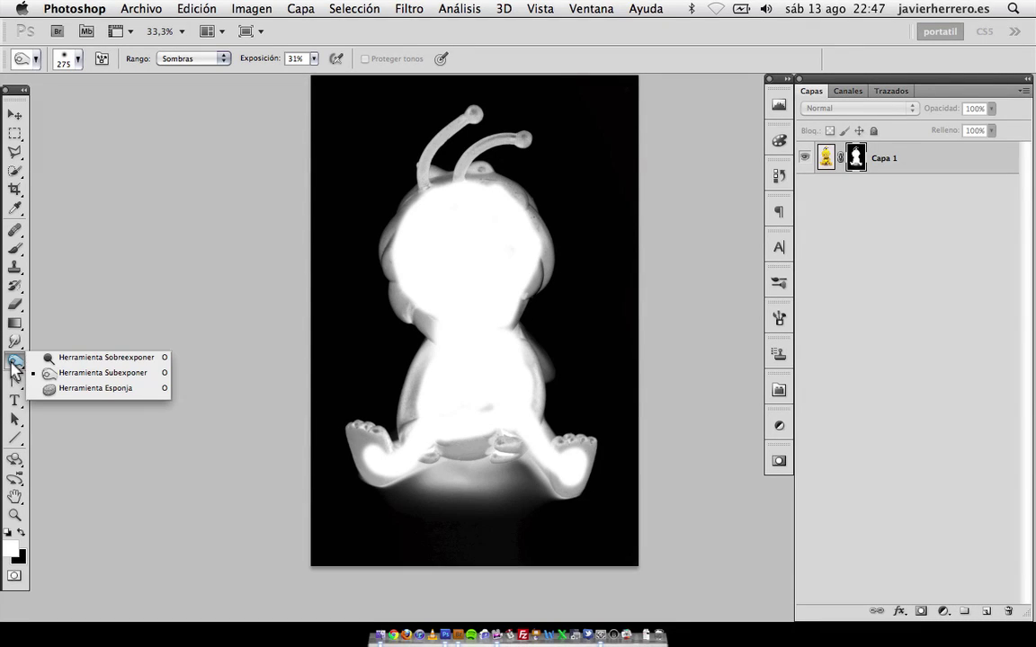
left_click(60, 361)
left_click(205, 58)
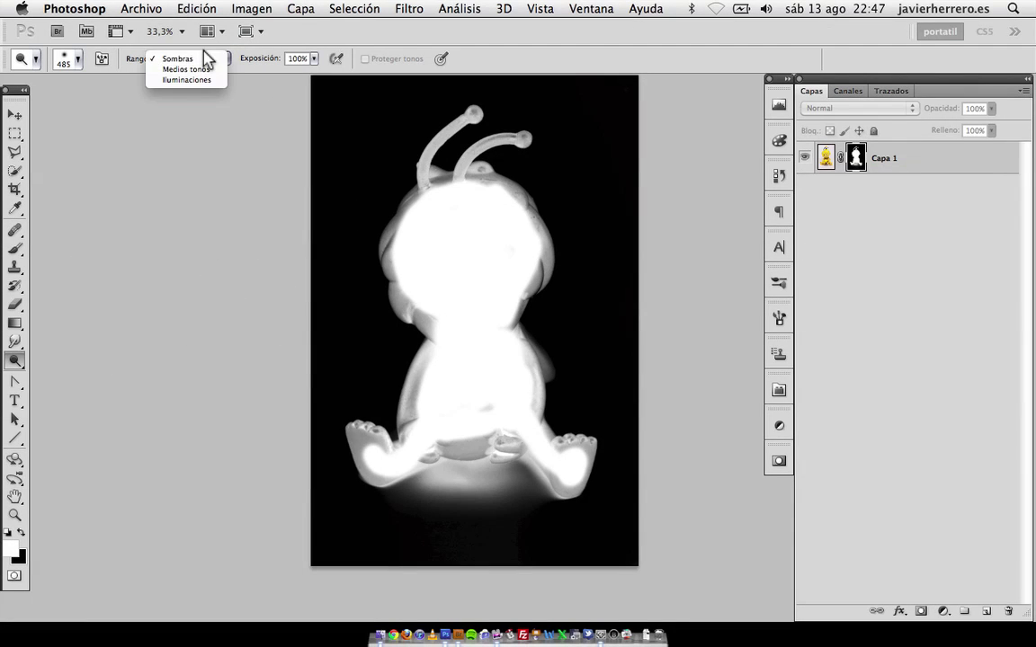
left_click(201, 80)
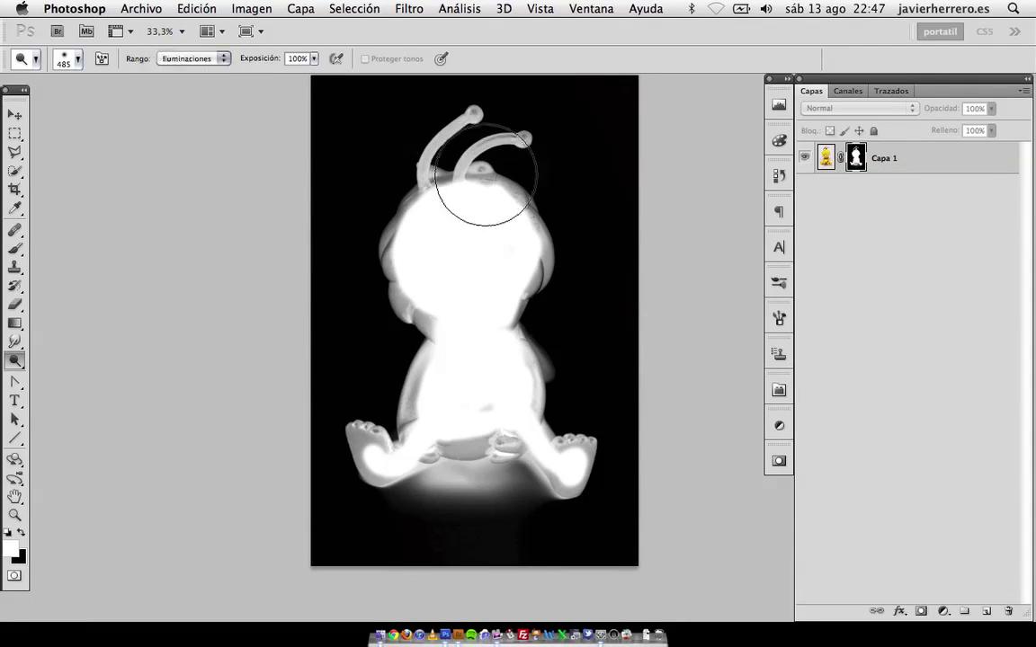
left_click_drag(461, 242, 428, 243)
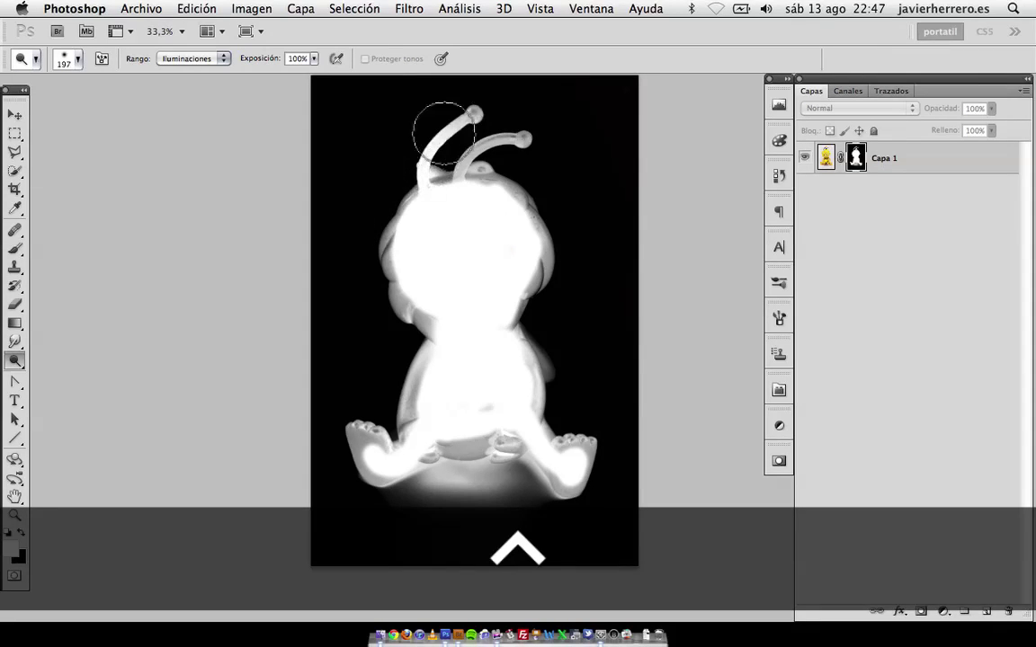
mouse_move(457, 118)
left_mouse_down()
mouse_move(441, 165)
mouse_move(457, 170)
mouse_move(513, 143)
left_mouse_up()
mouse_move(505, 198)
left_mouse_down()
mouse_move(537, 277)
mouse_move(498, 303)
mouse_move(508, 334)
mouse_move(528, 342)
mouse_move(525, 410)
mouse_move(557, 478)
mouse_move(571, 484)
mouse_move(578, 446)
mouse_move(529, 432)
mouse_move(590, 441)
mouse_move(502, 429)
mouse_move(476, 447)
mouse_move(434, 371)
mouse_move(424, 384)
mouse_move(422, 357)
mouse_move(412, 408)
mouse_move(383, 460)
mouse_move(356, 424)
mouse_move(371, 433)
mouse_move(380, 472)
mouse_move(369, 474)
mouse_move(356, 434)
mouse_move(374, 457)
mouse_move(363, 427)
mouse_move(415, 431)
mouse_move(402, 426)
mouse_move(405, 414)
mouse_move(372, 459)
mouse_move(357, 446)
mouse_move(399, 402)
mouse_move(438, 317)
mouse_move(400, 298)
mouse_move(389, 227)
mouse_move(409, 313)
mouse_move(381, 281)
mouse_move(380, 245)
mouse_move(386, 255)
mouse_move(393, 246)
mouse_move(390, 265)
mouse_move(423, 192)
mouse_move(391, 167)
mouse_move(534, 218)
mouse_move(530, 189)
mouse_move(502, 323)
mouse_move(534, 275)
mouse_move(528, 367)
mouse_move(514, 352)
mouse_move(526, 393)
mouse_move(465, 440)
mouse_move(495, 441)
mouse_move(434, 440)
mouse_move(411, 451)
mouse_move(509, 435)
mouse_move(568, 459)
mouse_move(584, 440)
mouse_move(567, 481)
mouse_move(407, 444)
mouse_move(422, 410)
mouse_move(389, 454)
mouse_move(430, 418)
mouse_move(422, 298)
mouse_move(393, 245)
mouse_move(430, 199)
mouse_move(496, 224)
mouse_move(530, 266)
mouse_move(509, 283)
mouse_move(510, 384)
mouse_move(458, 322)
left_mouse_up()
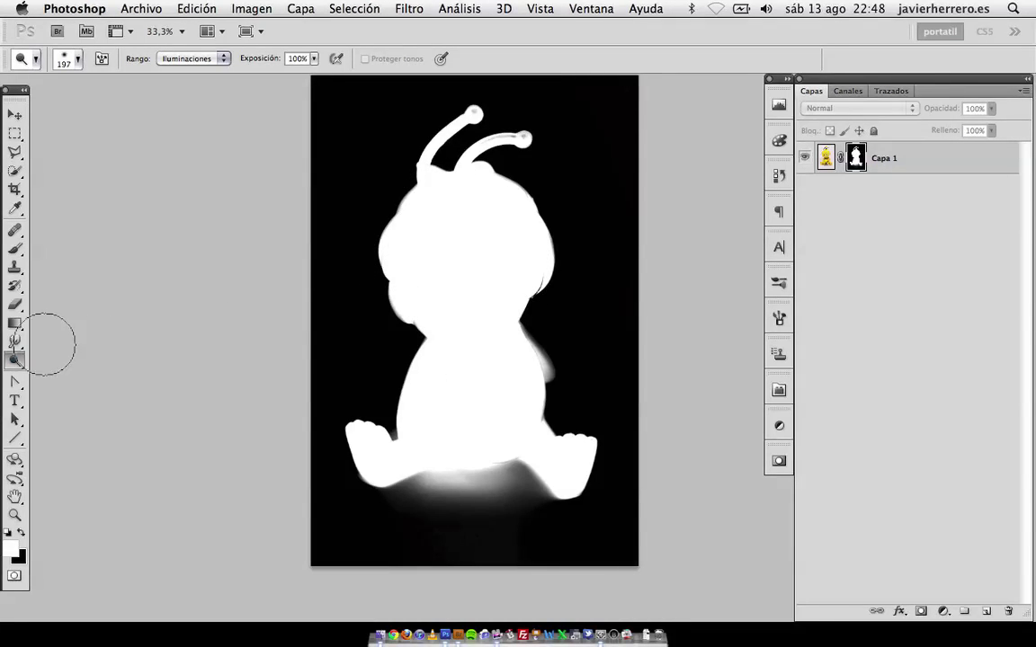
- Darken the edges of the shadow beneath the bee on the mask using Subexponer in Sombras at 20% exposure
left_click_drag(16, 363, 53, 370)
key("2")
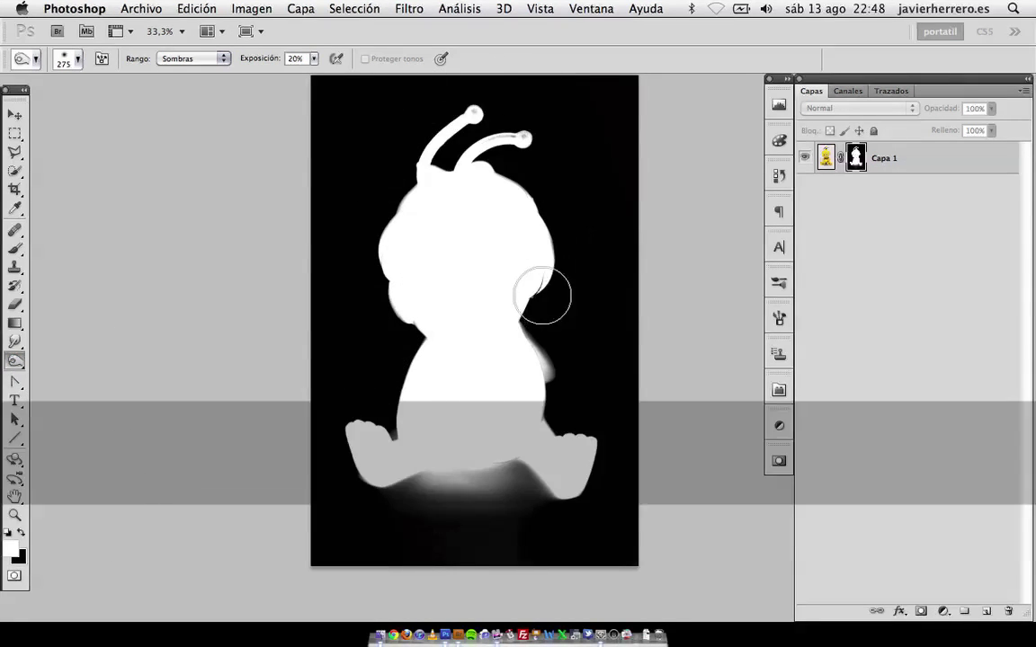
mouse_move(498, 525)
left_mouse_down()
mouse_move(569, 518)
mouse_move(519, 517)
mouse_move(523, 536)
mouse_move(451, 523)
mouse_move(441, 509)
mouse_move(393, 522)
mouse_move(316, 436)
left_mouse_up()
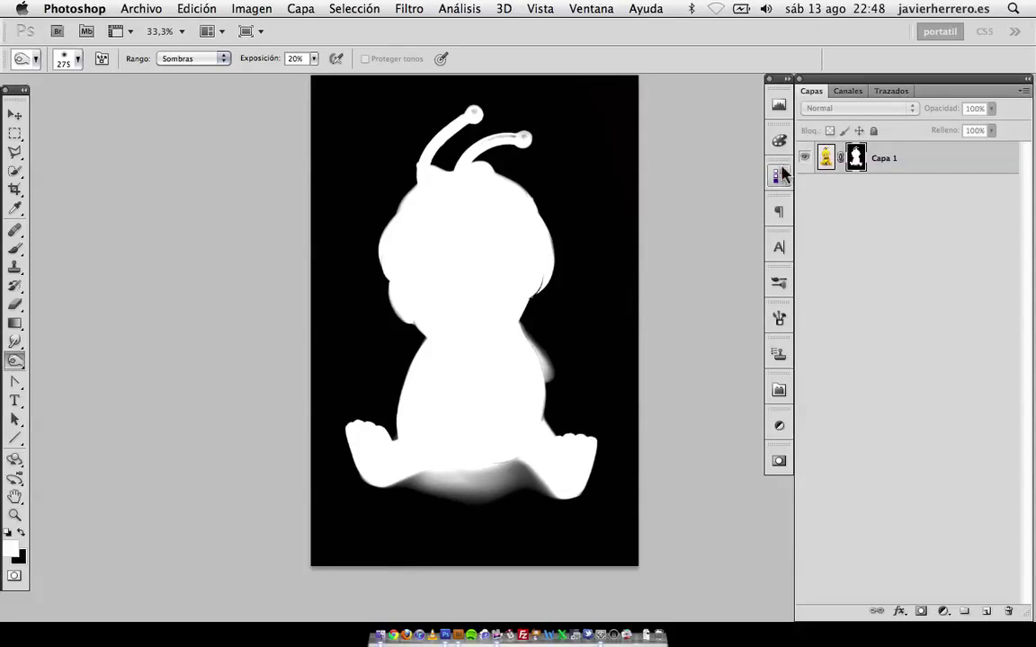
- Whiten the remaining gray on the antenna tips with Sobreexponer in Iluminaciones at 100% exposure
left_click(15, 362)
left_click(54, 356)
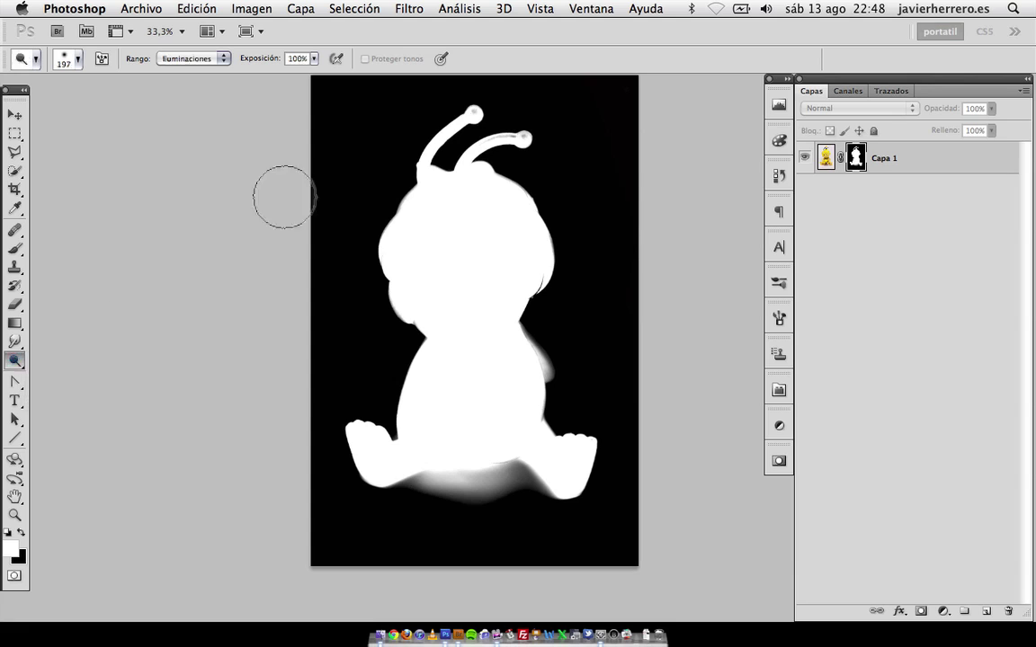
mouse_move(463, 105)
left_mouse_down()
mouse_move(499, 143)
mouse_move(481, 111)
mouse_move(497, 143)
left_mouse_up()
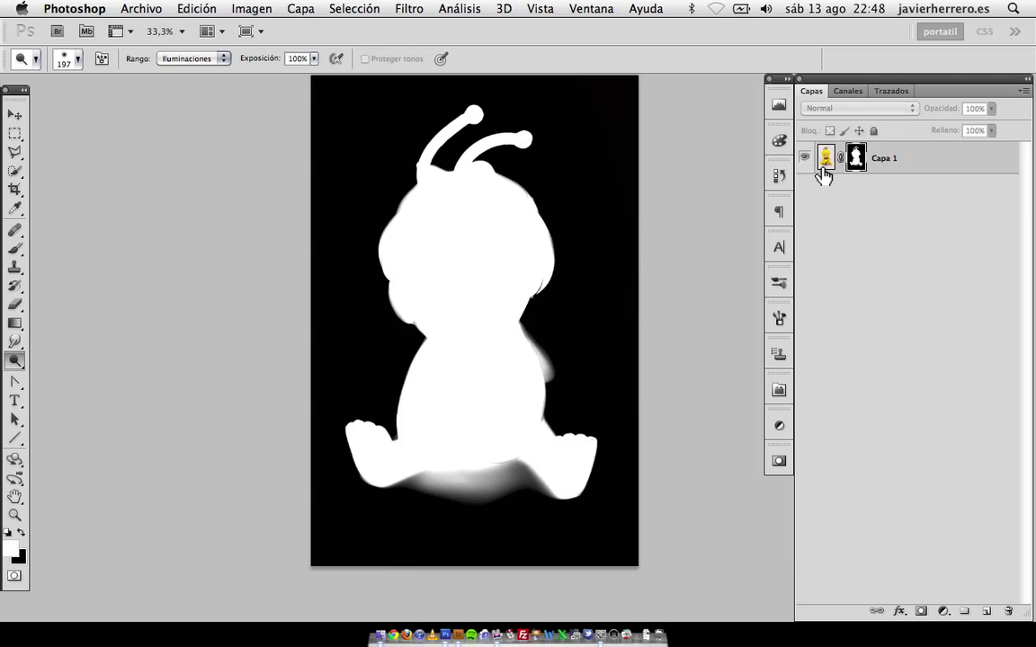
- Return from the mask view to the normal image and apply the layer mask permanently to Capa 1
left_click(856, 160, "alt")
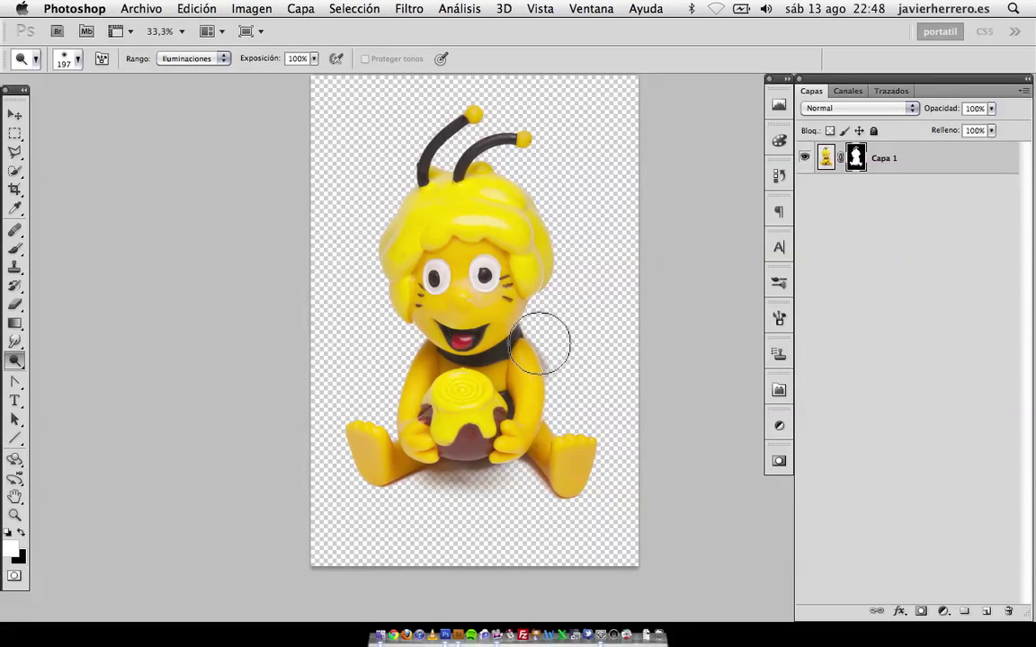
key("super+z")
right_click(857, 160)
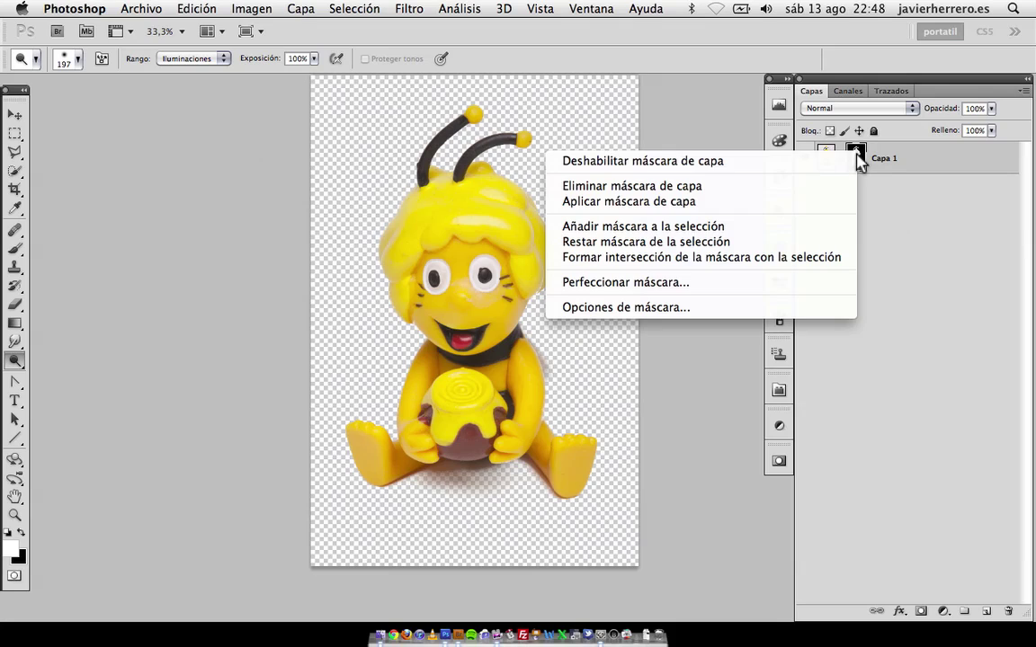
left_click(820, 204)
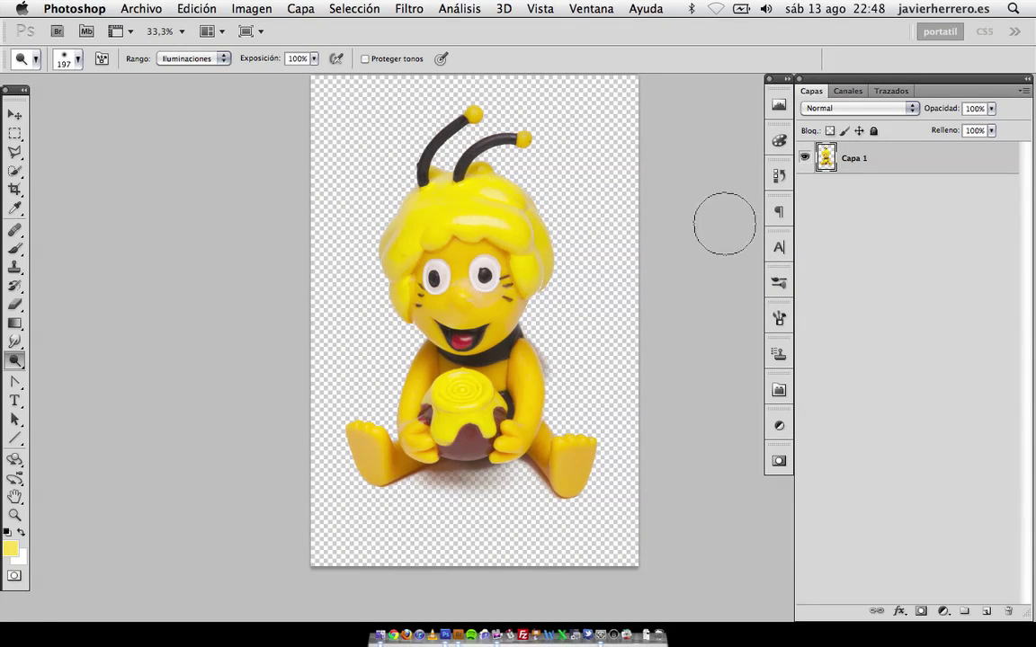
- Copy the entire cut-out bee layer and switch to the wine glass document
key("super+a")
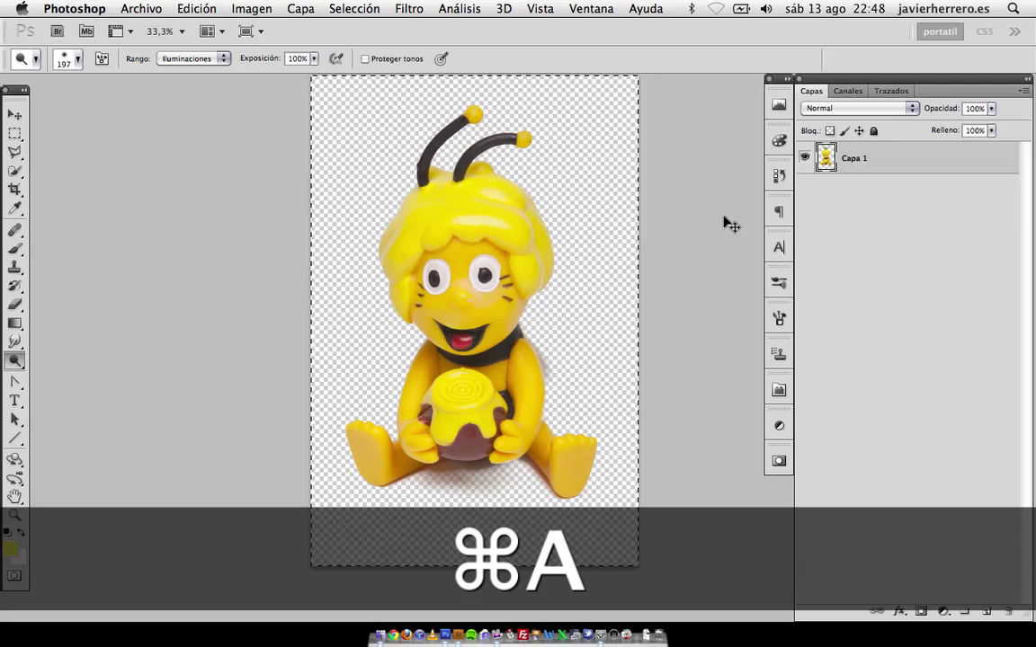
key("super+c")
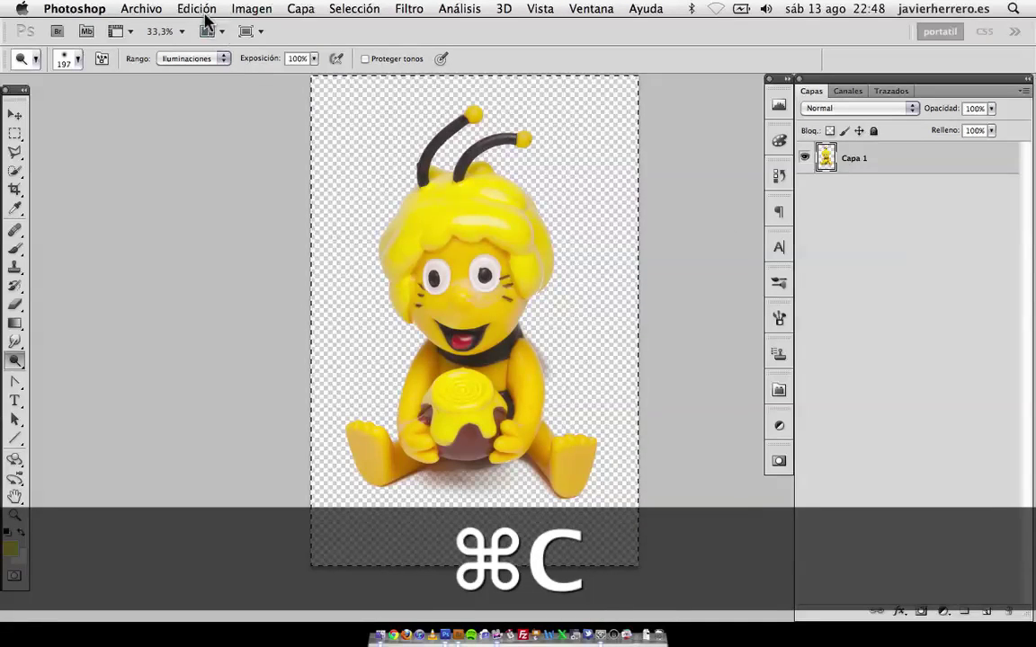
left_click(573, 9)
left_click(601, 581)
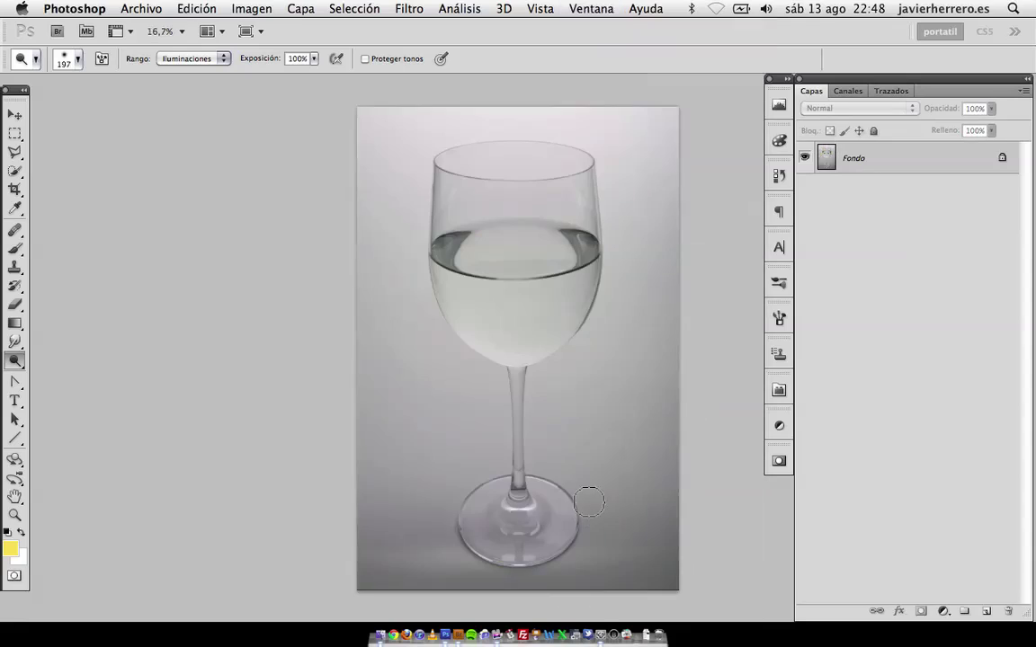
- Paste the cut-out bee over the wine glass, scale it proportionally from its center to about 156.69%, and position it over the glass
key("super+v")
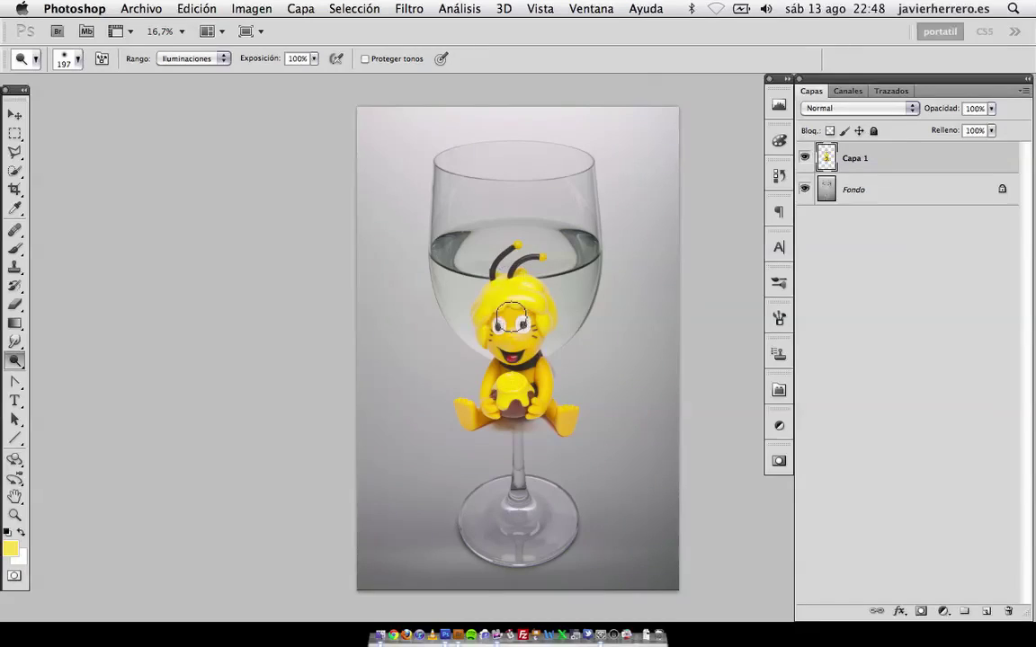
key("super+t")
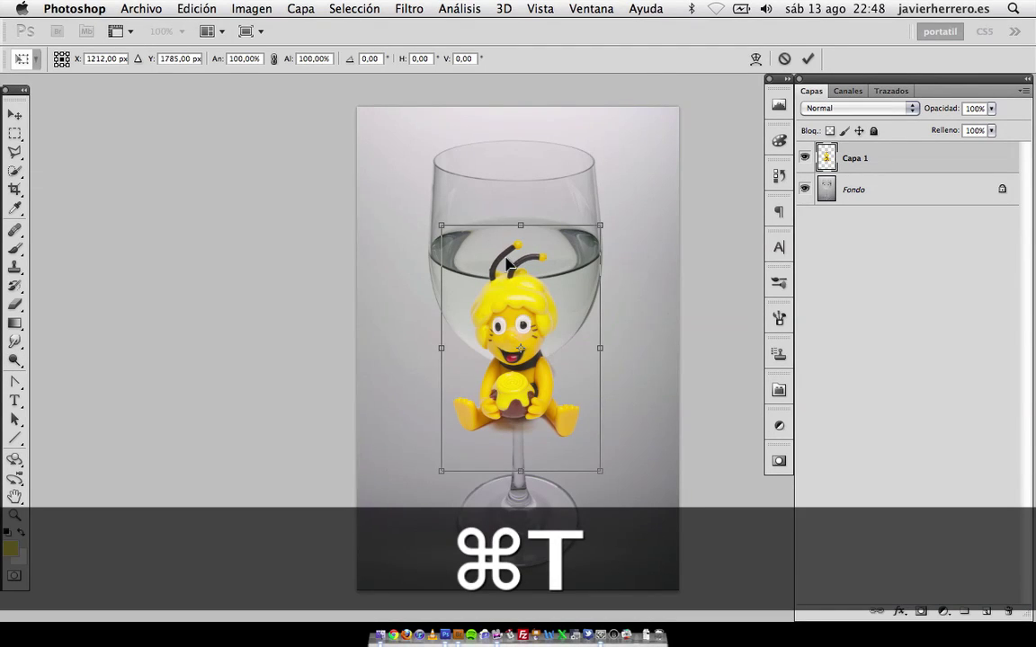
key("shift")
key("alt")
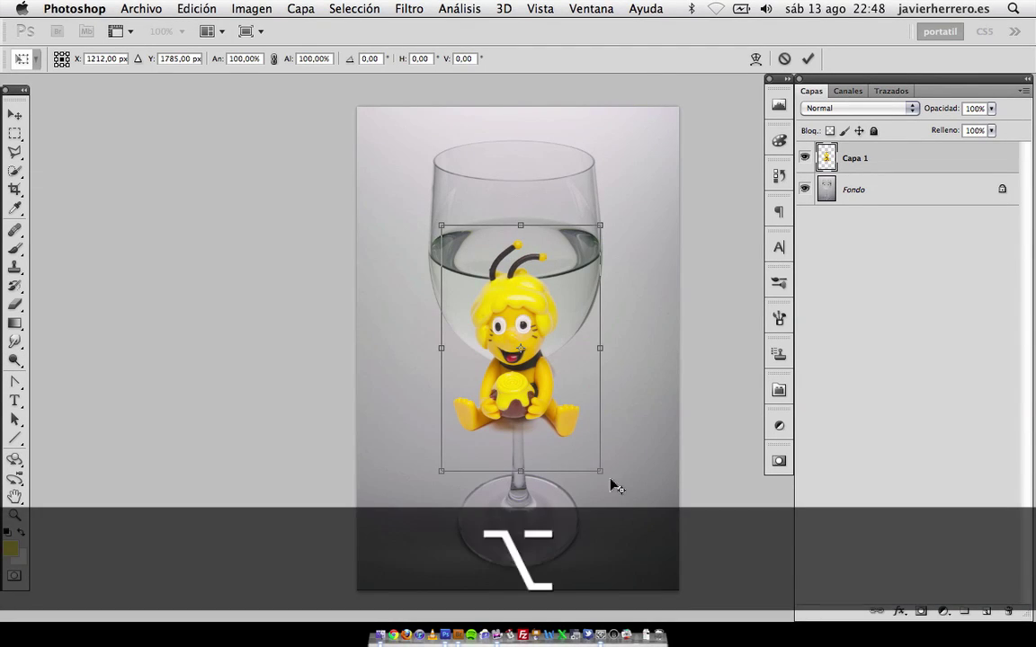
key("alt+shift")
left_click_drag(597, 468, 654, 536)
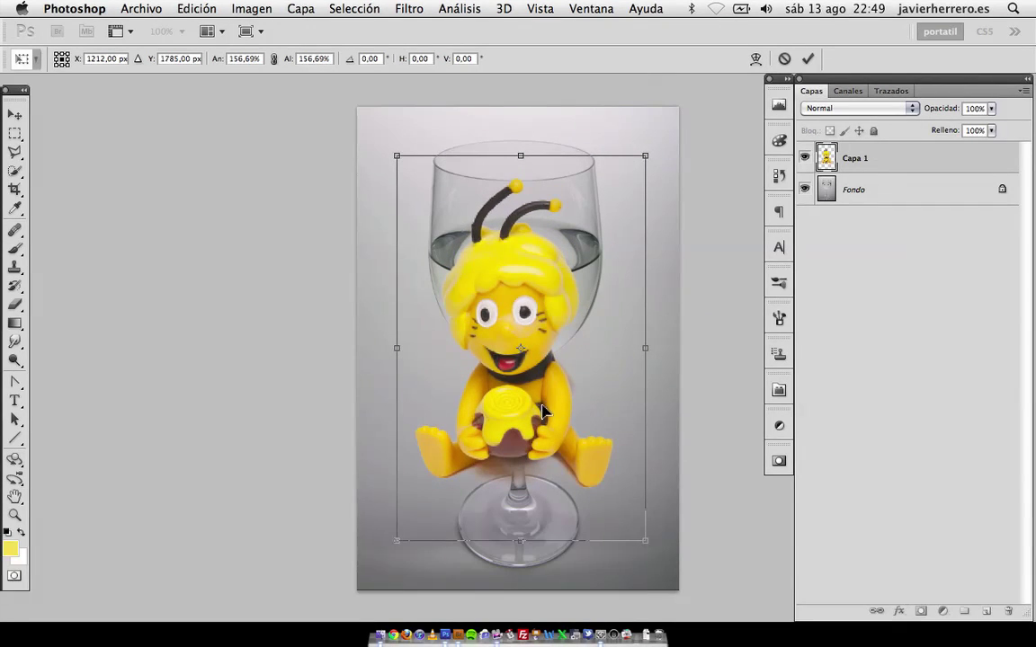
left_click_drag(499, 395, 548, 402)
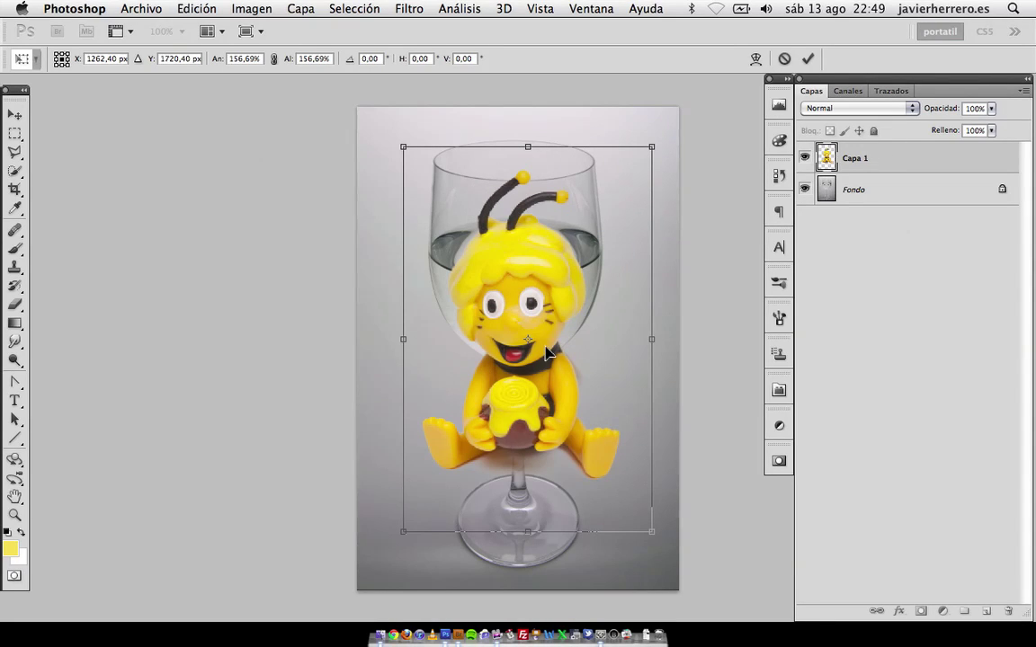
key("Return")
key("o")
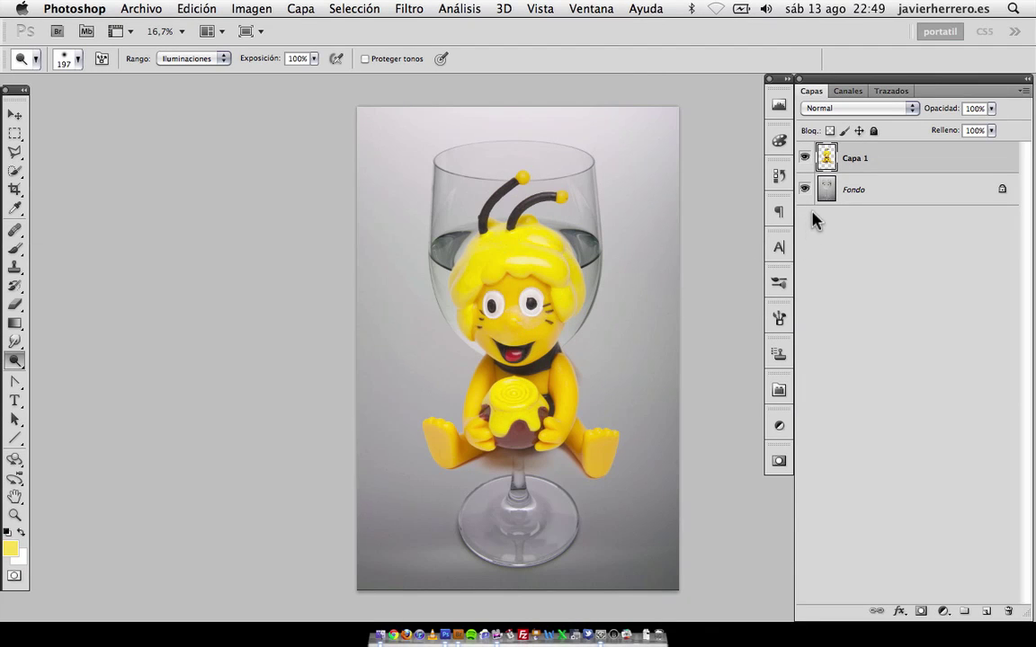
- Compare the wine glass image with and without the bee layer
left_click(805, 158)
left_click(804, 158)
left_click(805, 158)
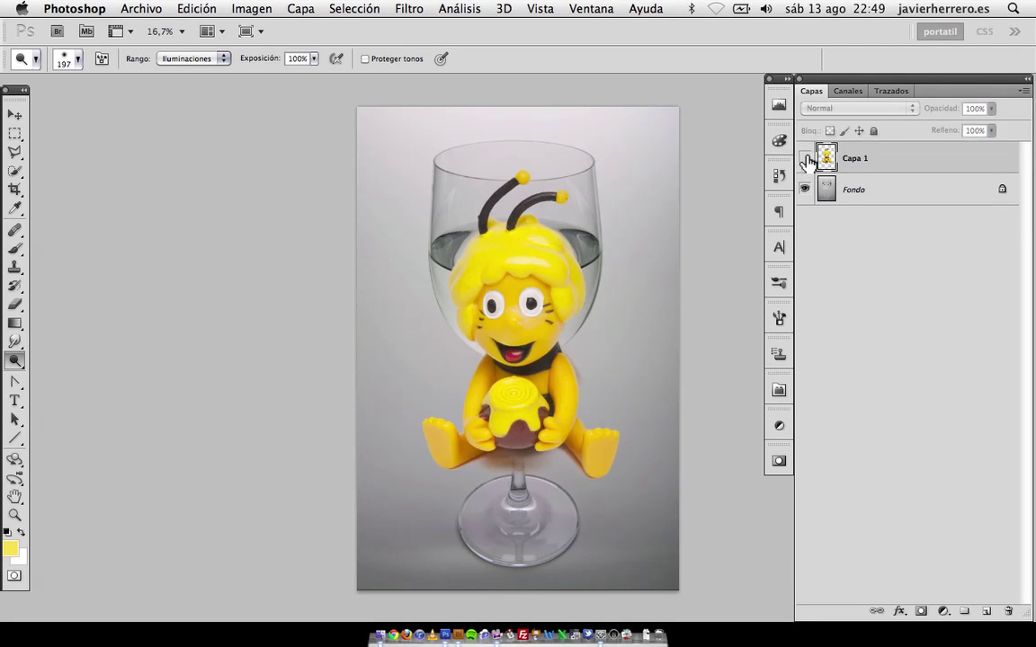
left_click(805, 158)
- Try the Oscurecer, Multiplicar and Subexponer color blend modes on the bee layer, and return it to Normal
left_click(859, 108)
left_click(844, 139)
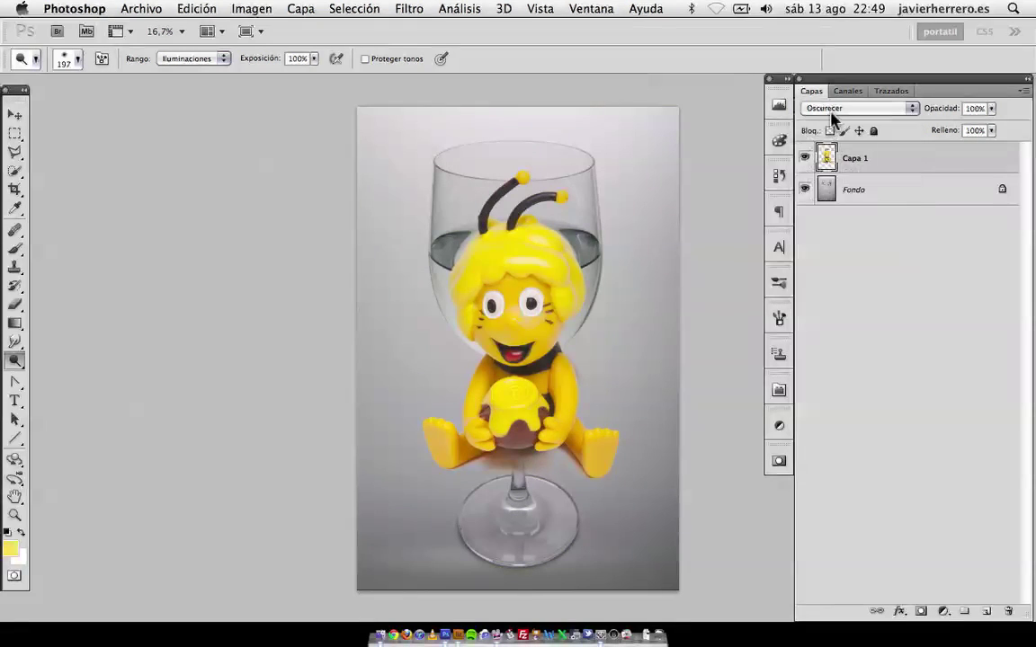
left_click(832, 110)
left_click(814, 119)
left_click(836, 109)
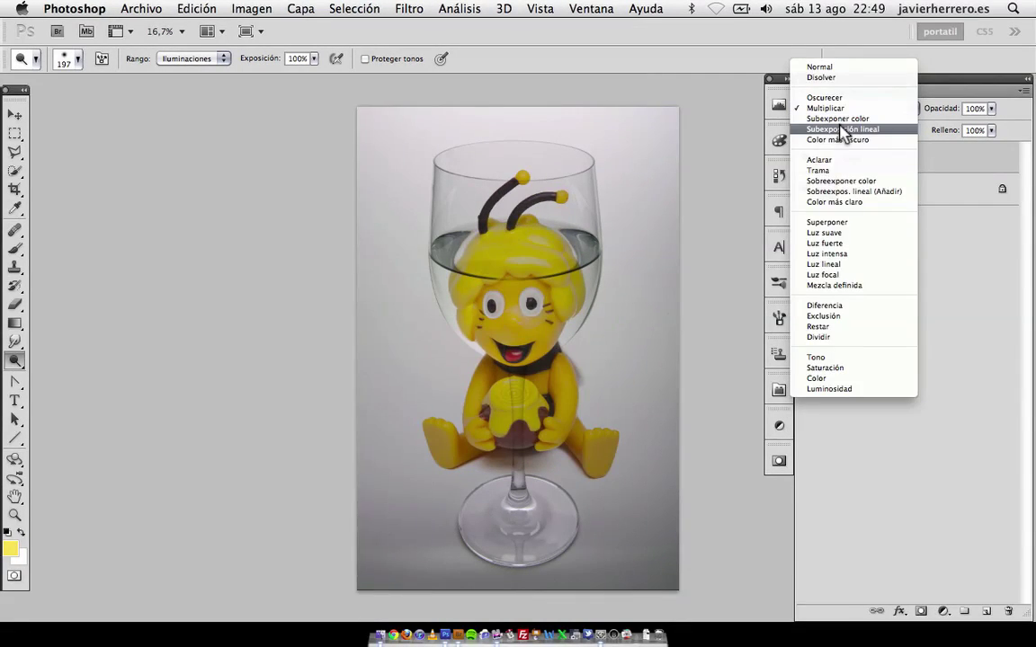
left_click(837, 118)
left_click(843, 109)
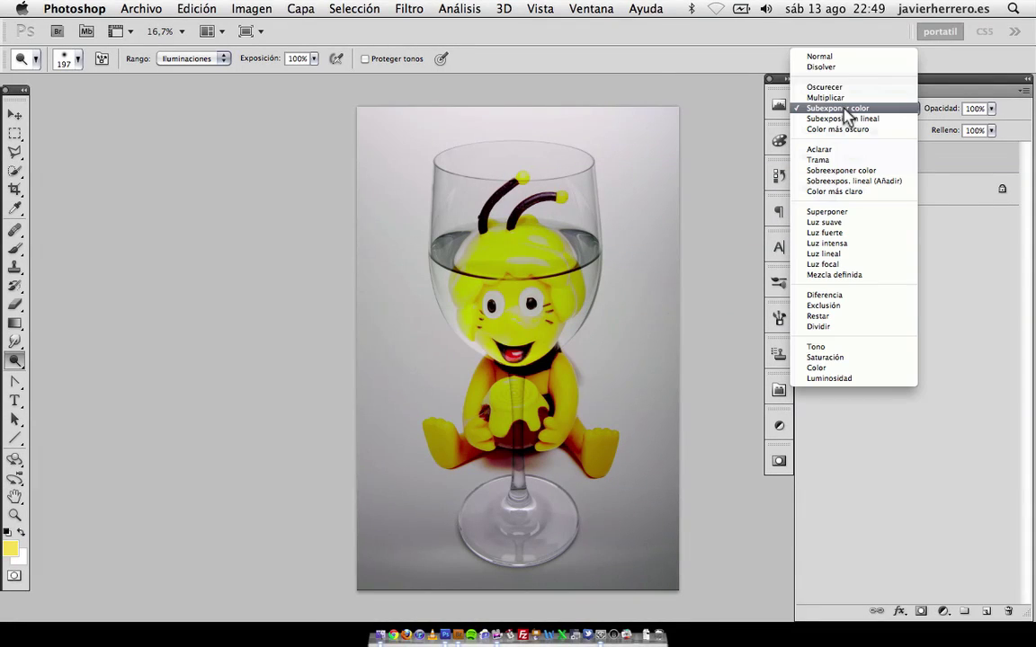
left_click(843, 56)
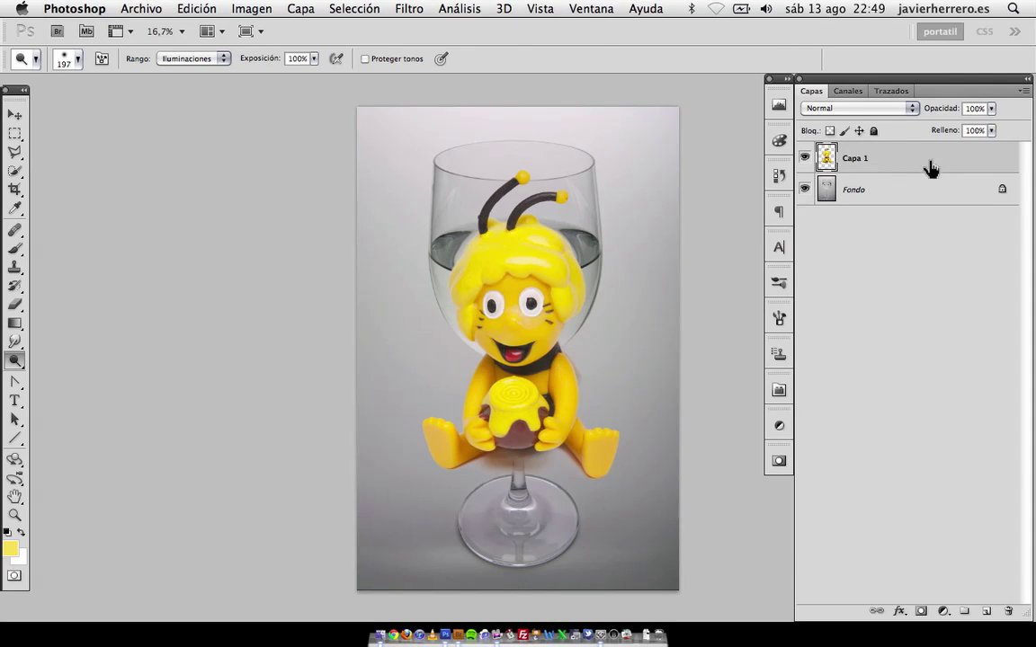
- In the bee layer's blending options, split the Capa subyacente shadow slider of Fusionar si es to 47 / 230
double_click(931, 169)
left_click_drag(783, 141, 839, 51)
left_click_drag(554, 418, 284, 409)
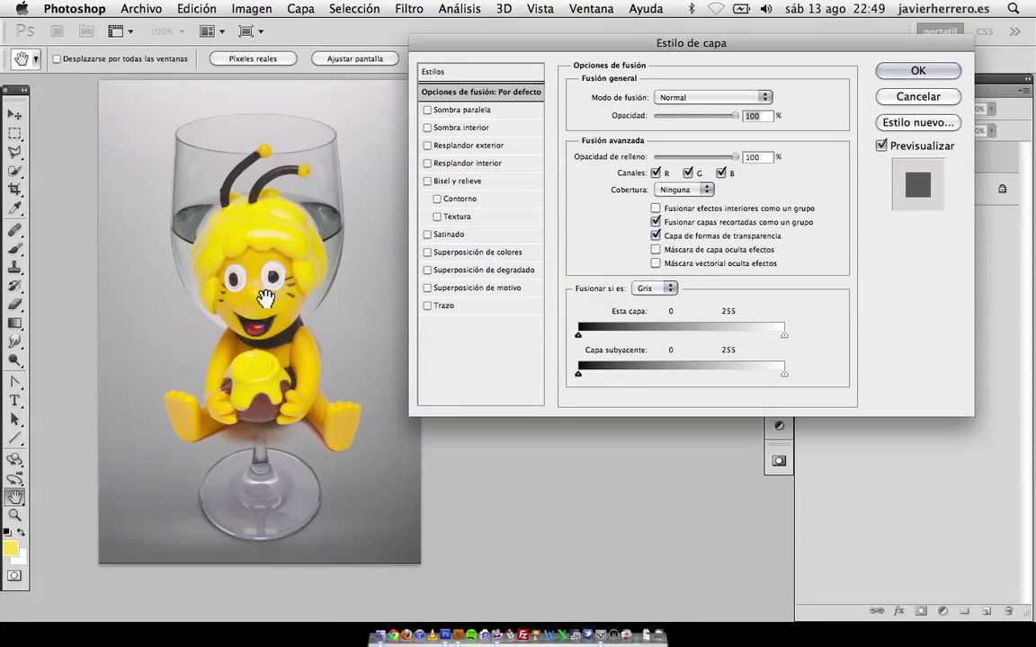
key("alt")
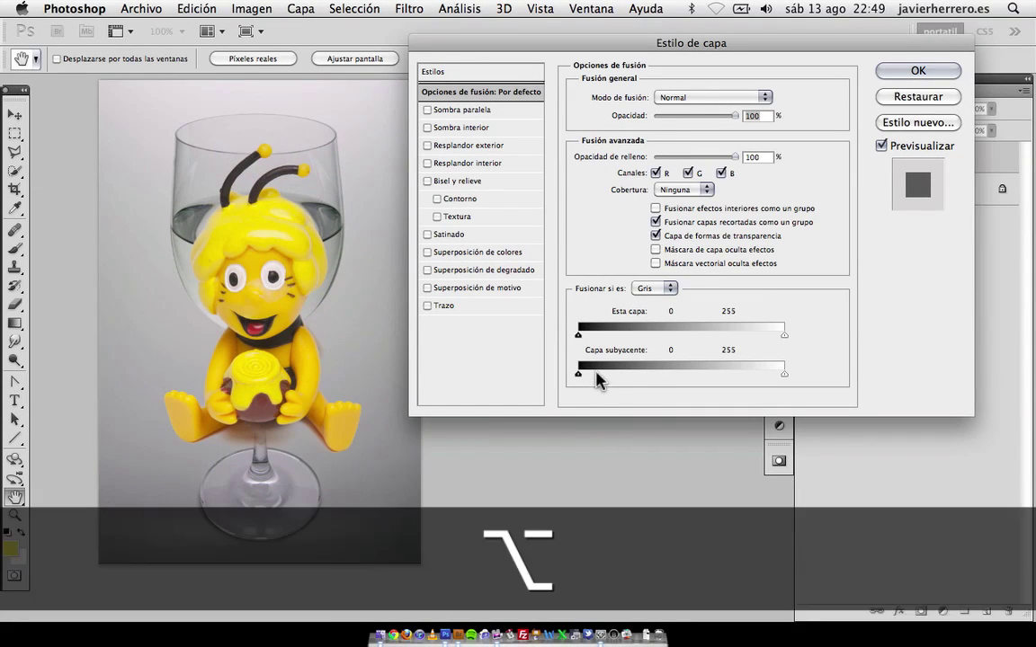
left_click_drag(579, 374, 747, 374)
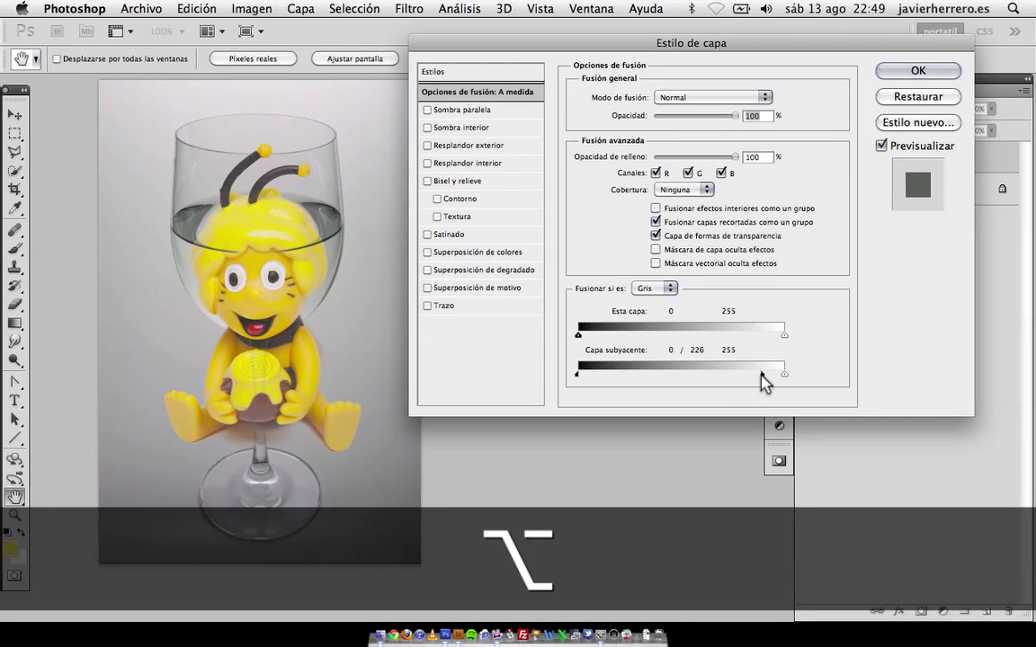
left_click_drag(585, 377, 614, 373)
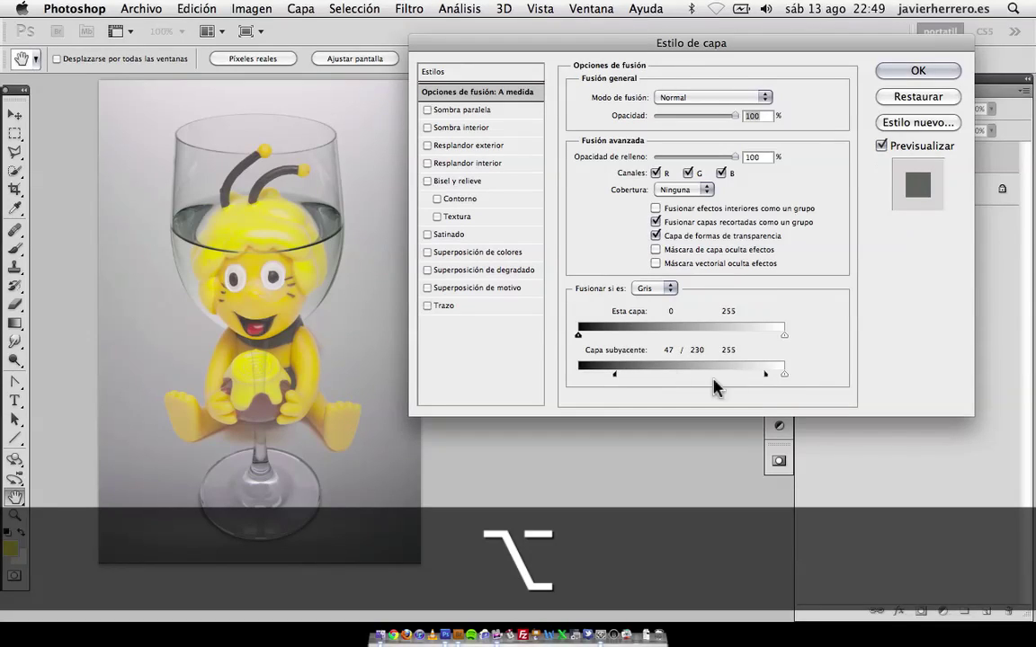
- Split the Capa subyacente highlight slider to 95 / 247 and accept the layer style
left_click_drag(783, 375, 679, 378)
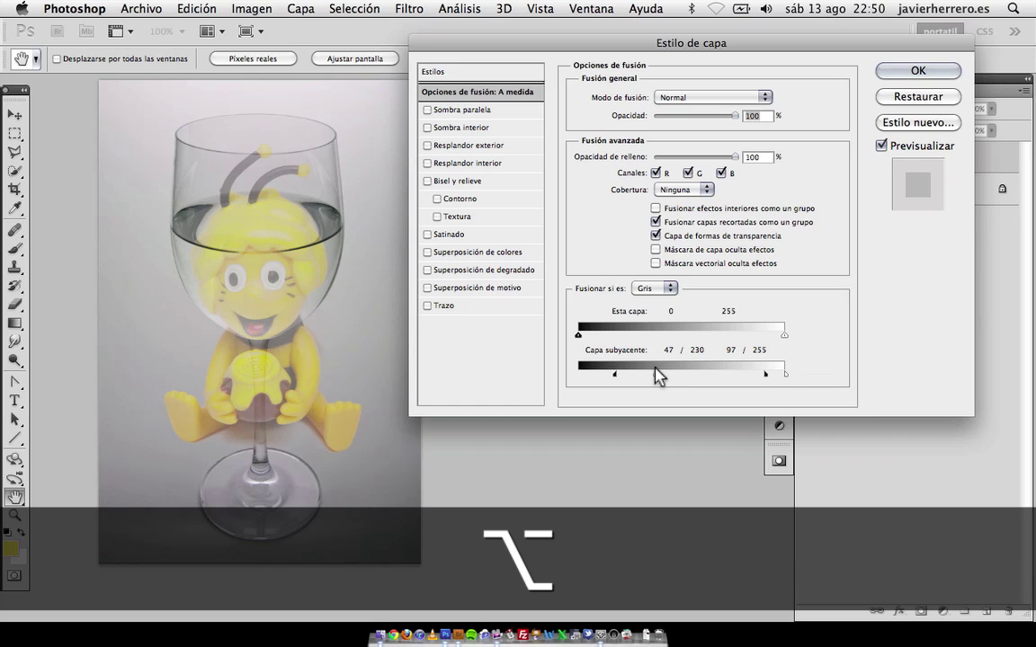
left_click_drag(651, 380, 650, 381)
mouse_move(781, 372)
left_mouse_down()
mouse_move(772, 373)
mouse_move(779, 383)
left_mouse_up()
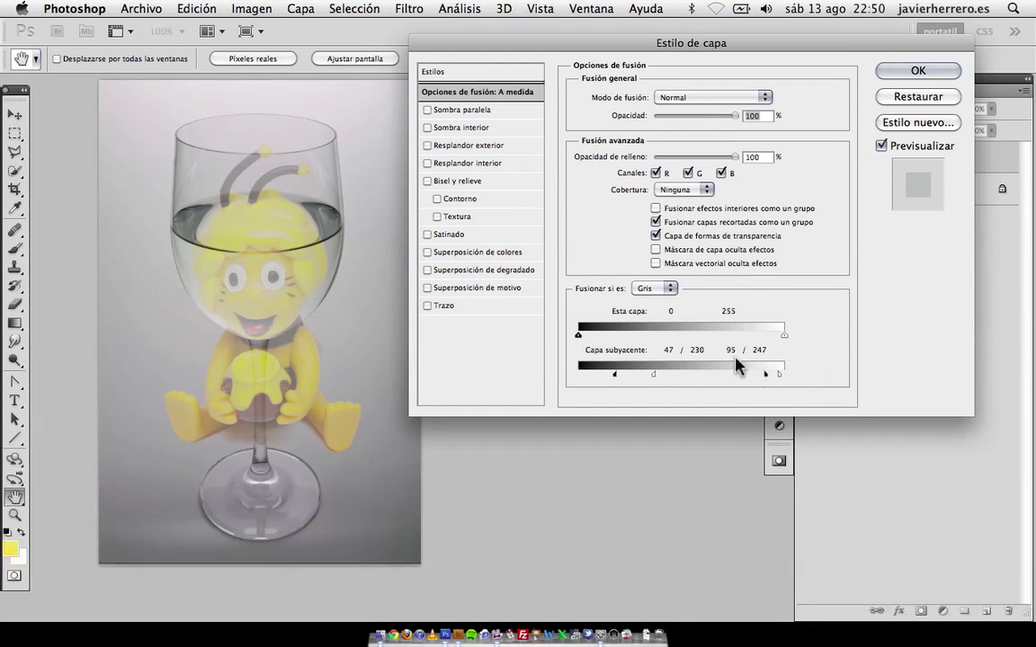
left_click(918, 70)
- Examine the blended bee up close, comparing the image with and without its layer
key("o")
key("super+plus")
key("super+plus")
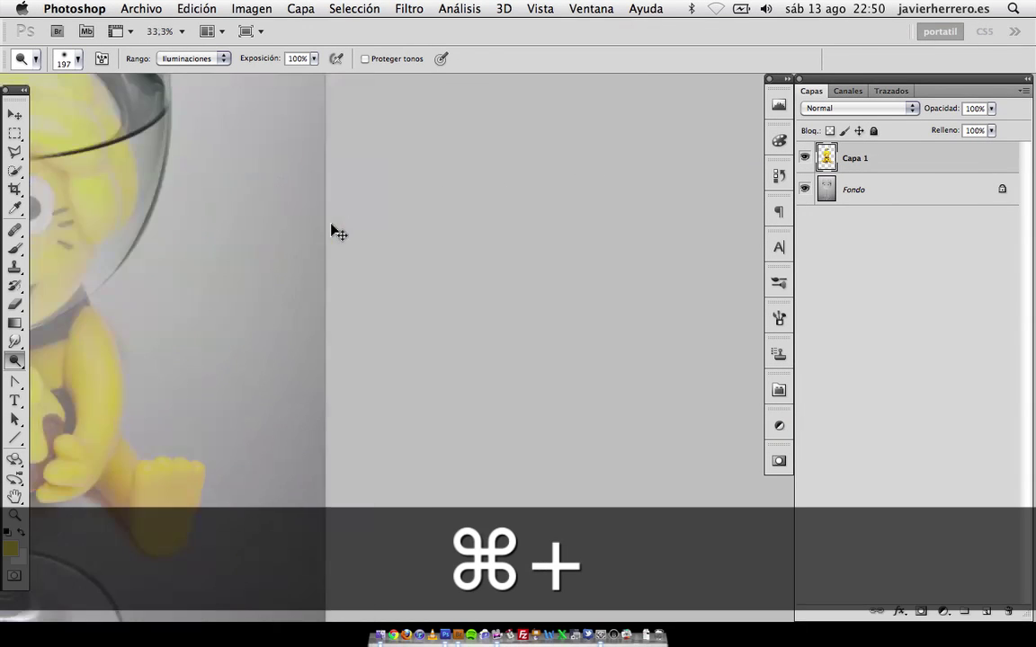
left_click_drag(402, 284, 493, 261)
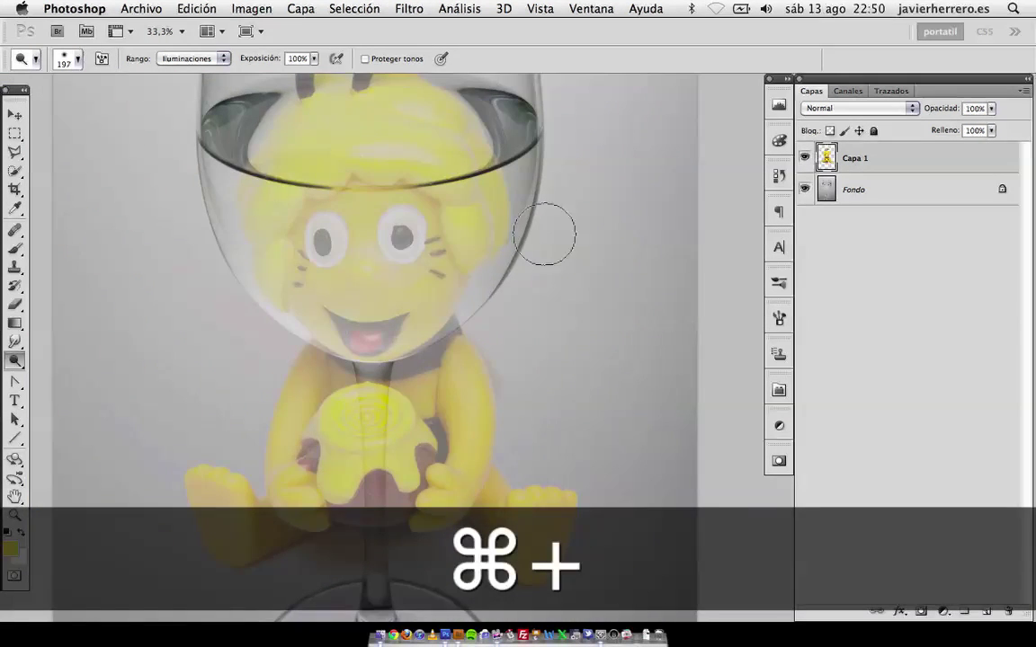
left_click(806, 160)
left_click(805, 160)
left_click(805, 160)
left_click(806, 160)
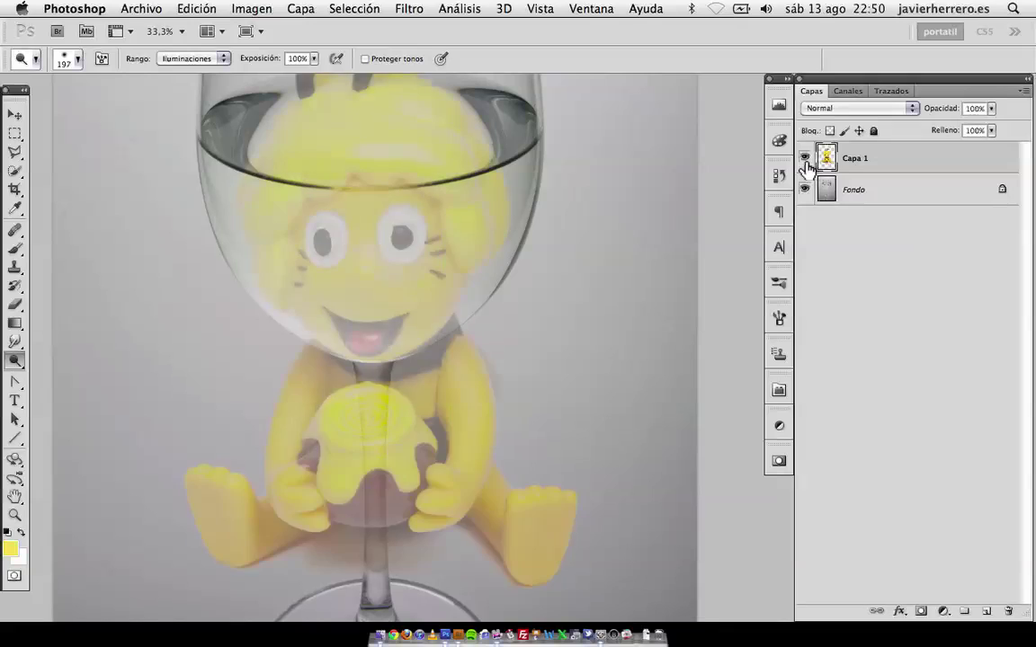
left_click(806, 160)
left_click(805, 160)
- Move the bee slightly upward within the wine glass
key("v")
mouse_move(356, 258)
left_mouse_down()
mouse_move(289, 242)
mouse_move(393, 229)
mouse_move(370, 248)
left_mouse_up()
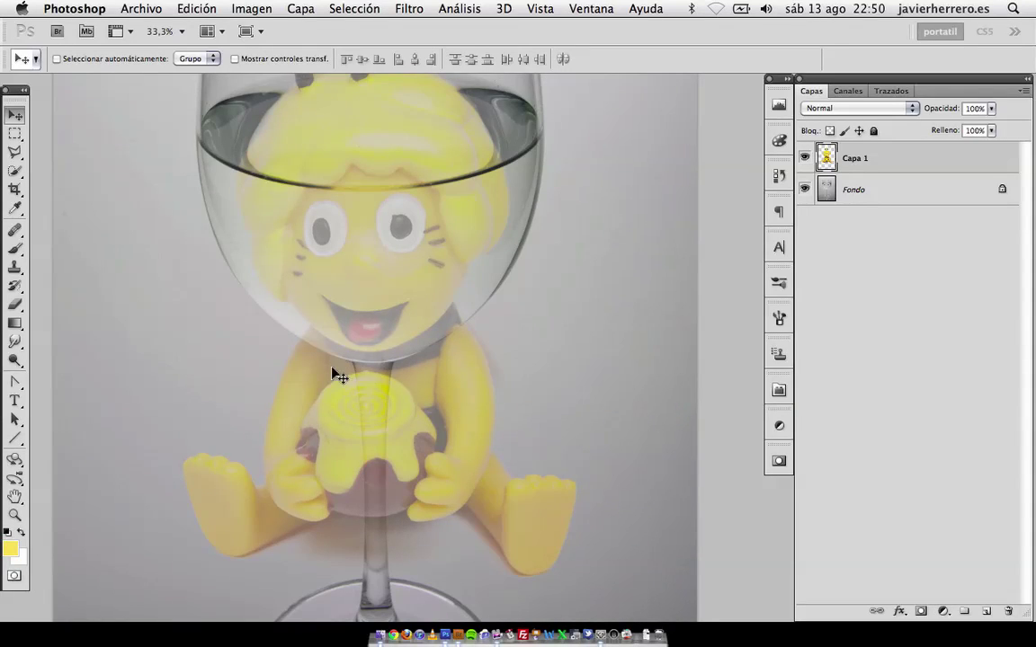
left_click_drag(425, 403, 439, 319)
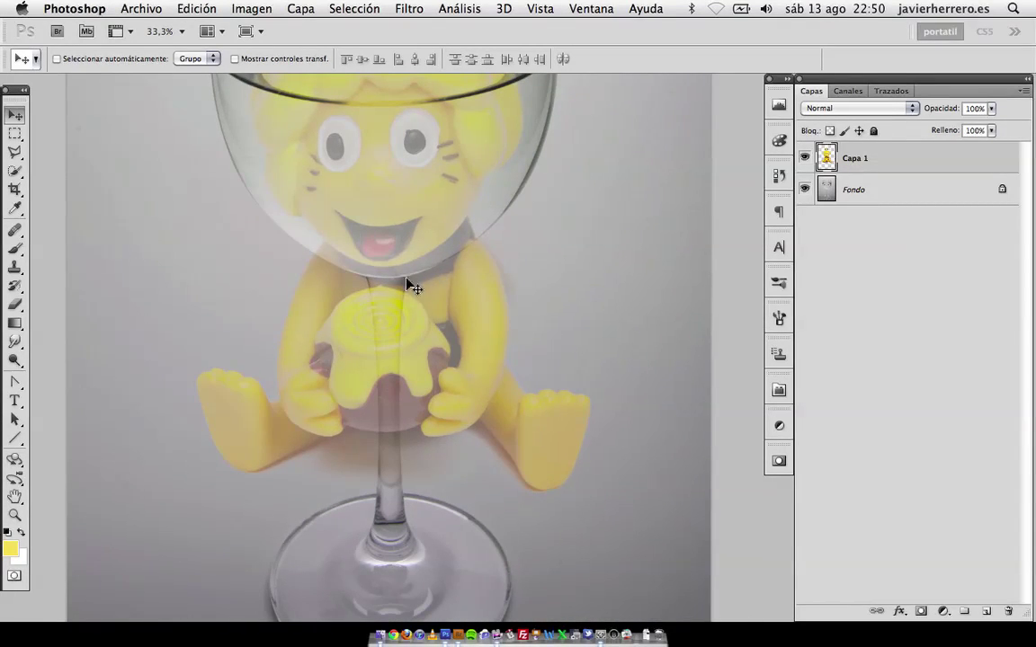
- Hide Capa 1 and select the whole wine glass, including stem and base, on the Fondo layer with the Quick Selection tool
left_click(805, 162)
left_click(15, 171)
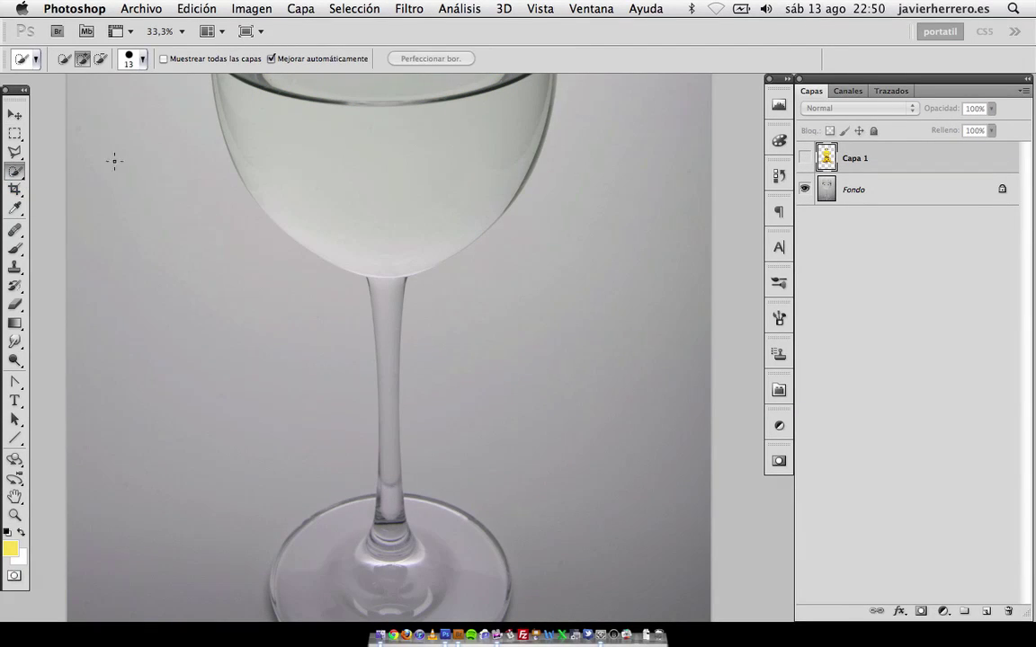
key("super+minus")
key("super+minus")
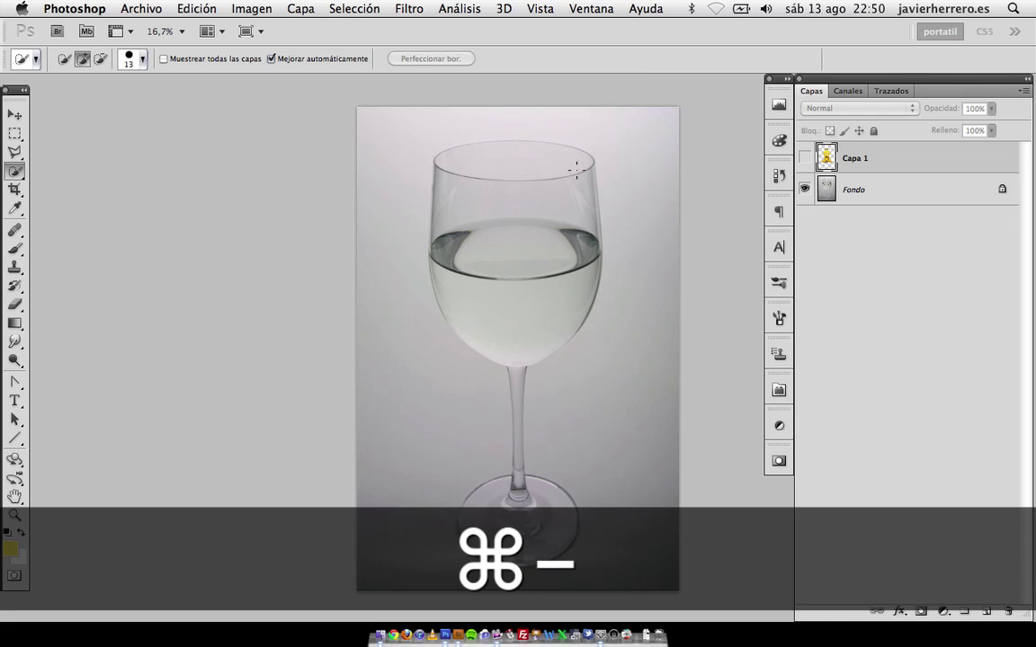
mouse_move(512, 173)
left_mouse_down()
mouse_move(477, 207)
mouse_move(482, 300)
mouse_move(522, 347)
mouse_move(507, 421)
mouse_move(514, 439)
left_mouse_up()
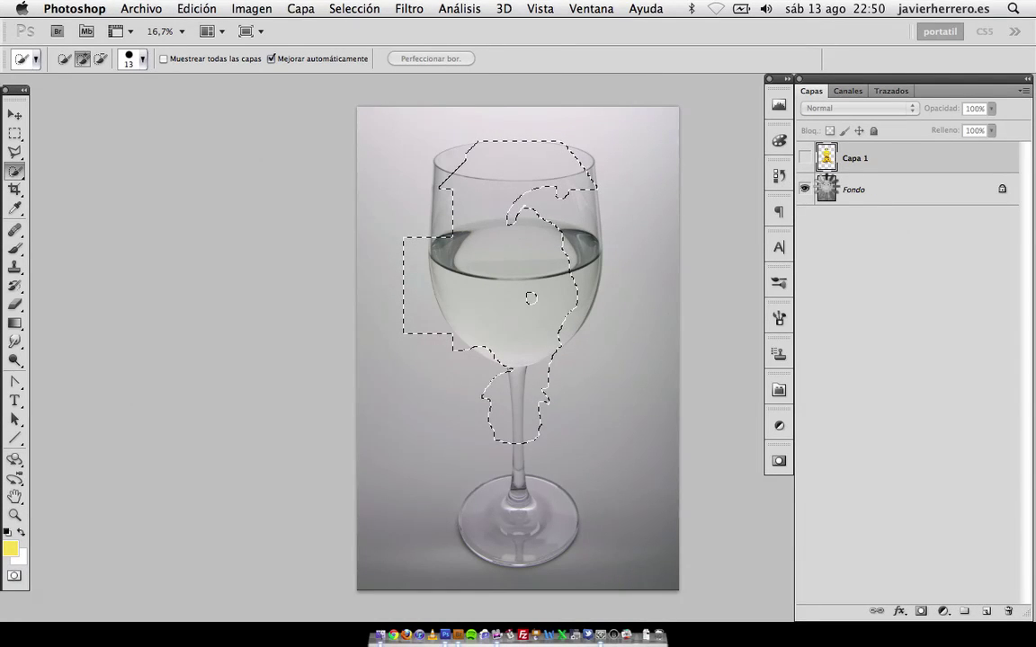
left_click(826, 194)
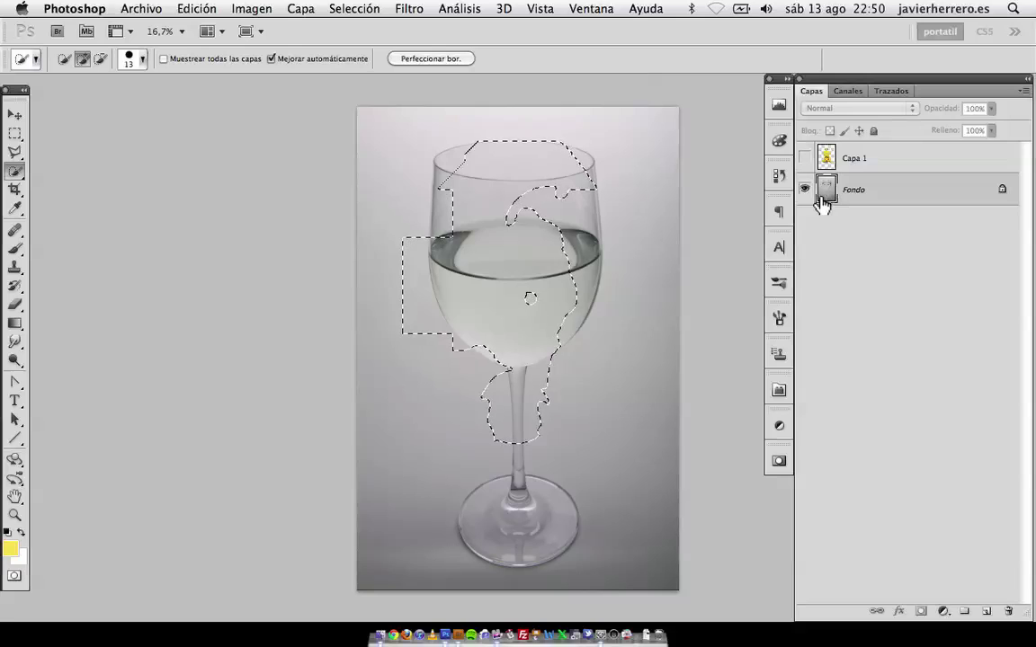
key("super+d")
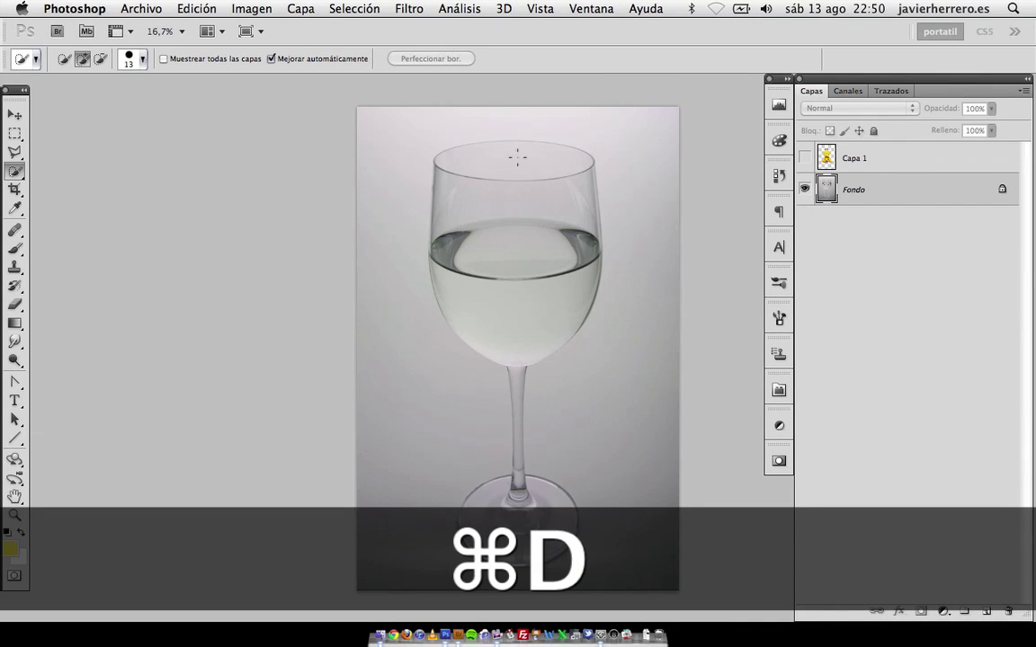
mouse_move(526, 167)
left_mouse_down()
mouse_move(487, 182)
mouse_move(472, 250)
mouse_move(483, 312)
mouse_move(525, 329)
mouse_move(544, 314)
mouse_move(519, 392)
mouse_move(515, 490)
mouse_move(522, 530)
left_mouse_up()
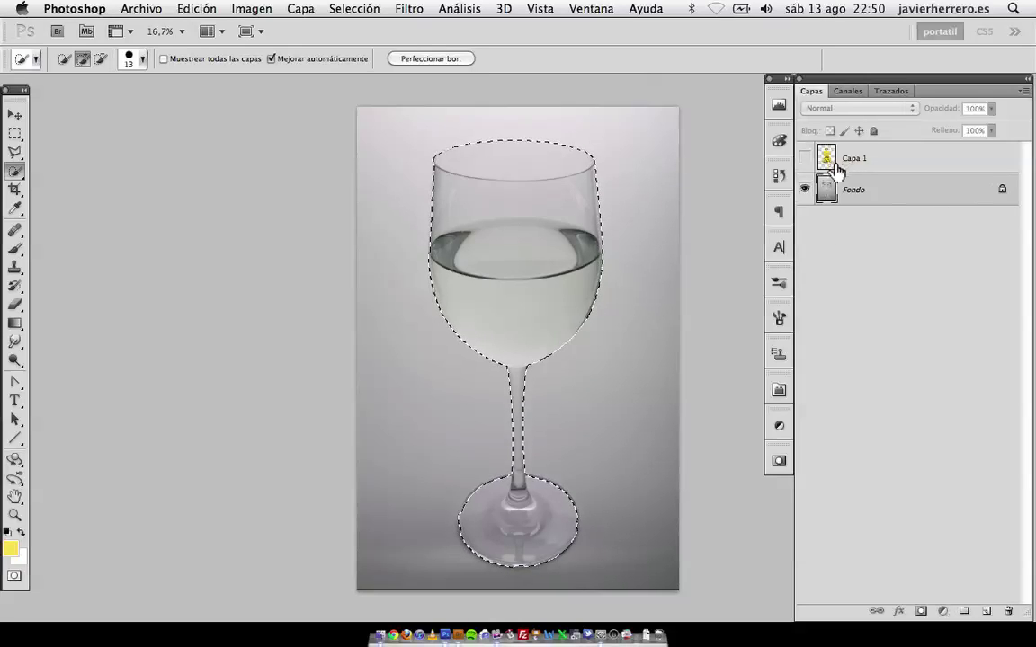
- Duplicate Capa 1, mask the copy with the glass selection, and show both bee layers
left_click_drag(879, 154, 984, 609)
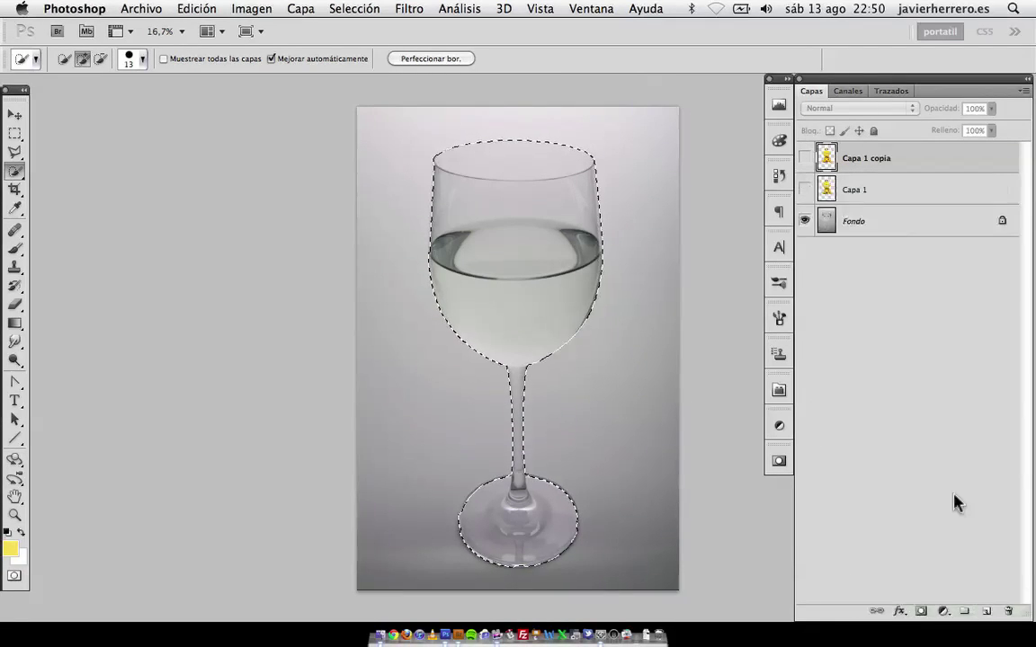
left_click(920, 612)
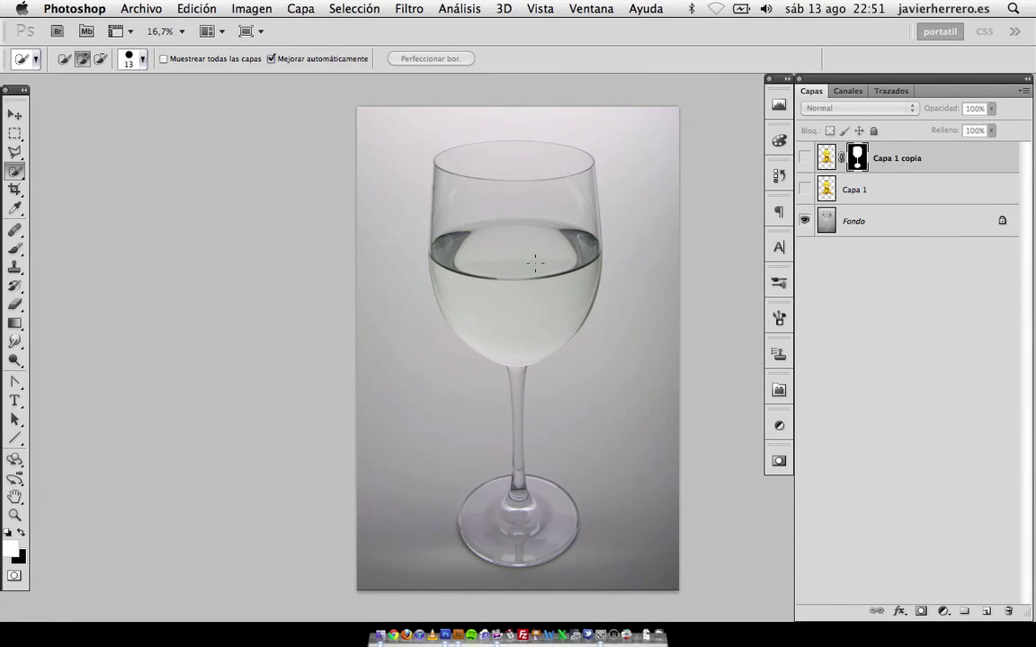
left_click(804, 157)
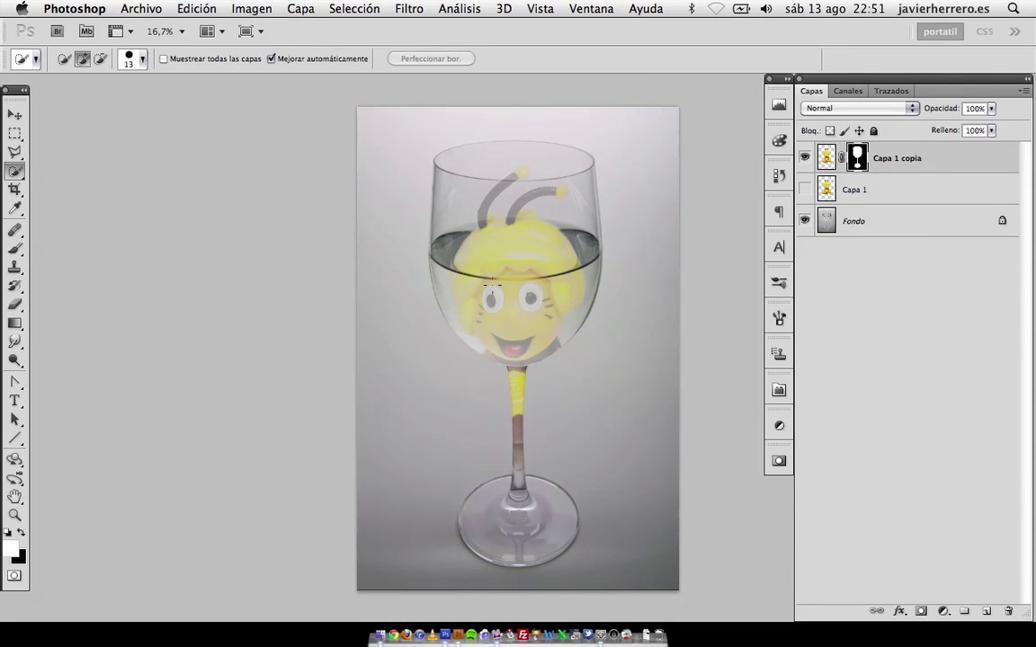
left_click(805, 190)
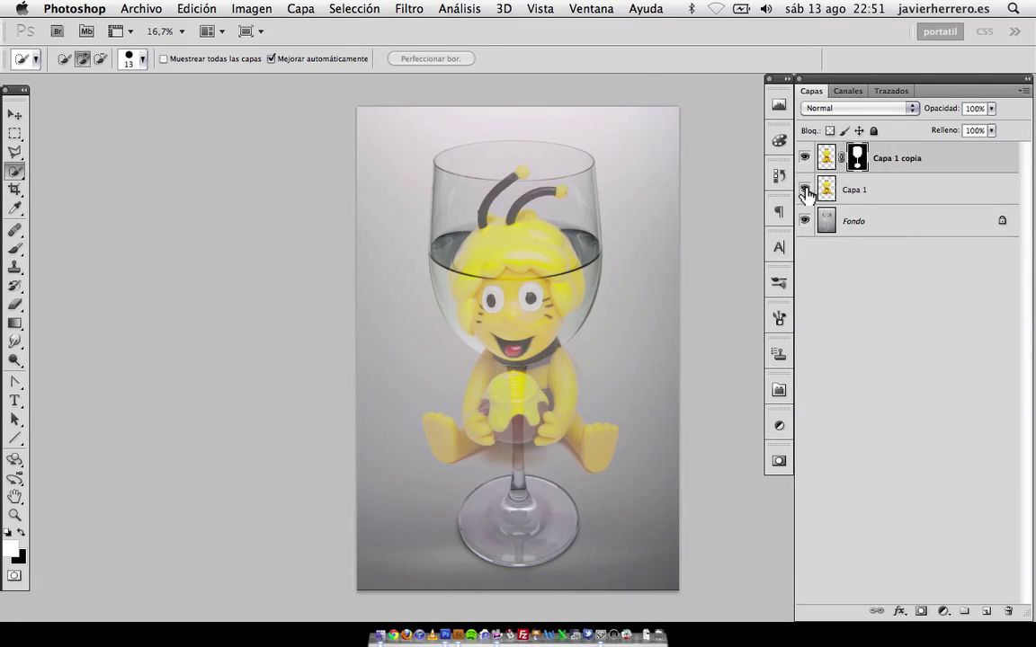
- Compare the composite with and without Capa 1 beneath its masked copy
left_click(805, 190)
left_click(805, 190)
left_click(805, 190)
left_click(804, 190)
left_click(805, 189)
left_click(804, 190)
- Load the glass-shaped mask of Capa 1 copia as a selection and make Capa 1 the active layer
left_click(848, 91)
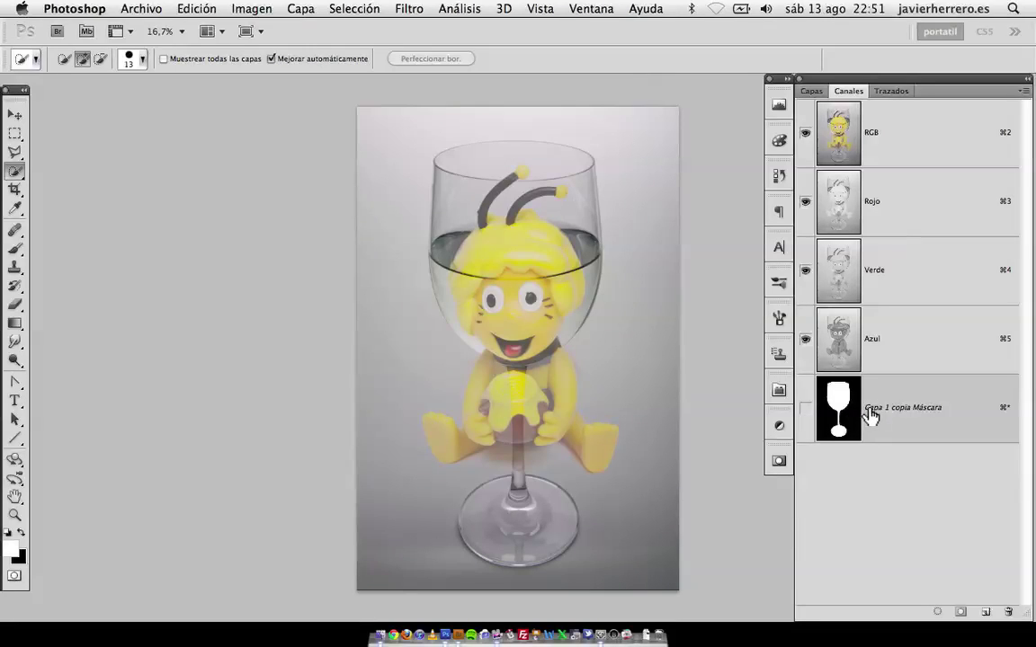
left_click(937, 613)
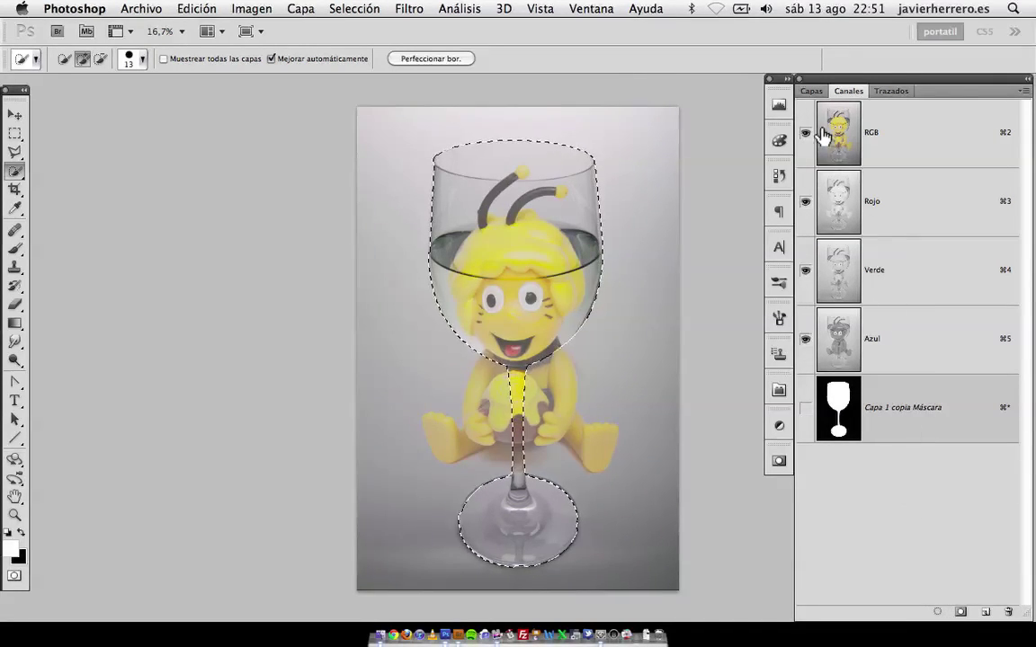
left_click(812, 90)
left_click(859, 192)
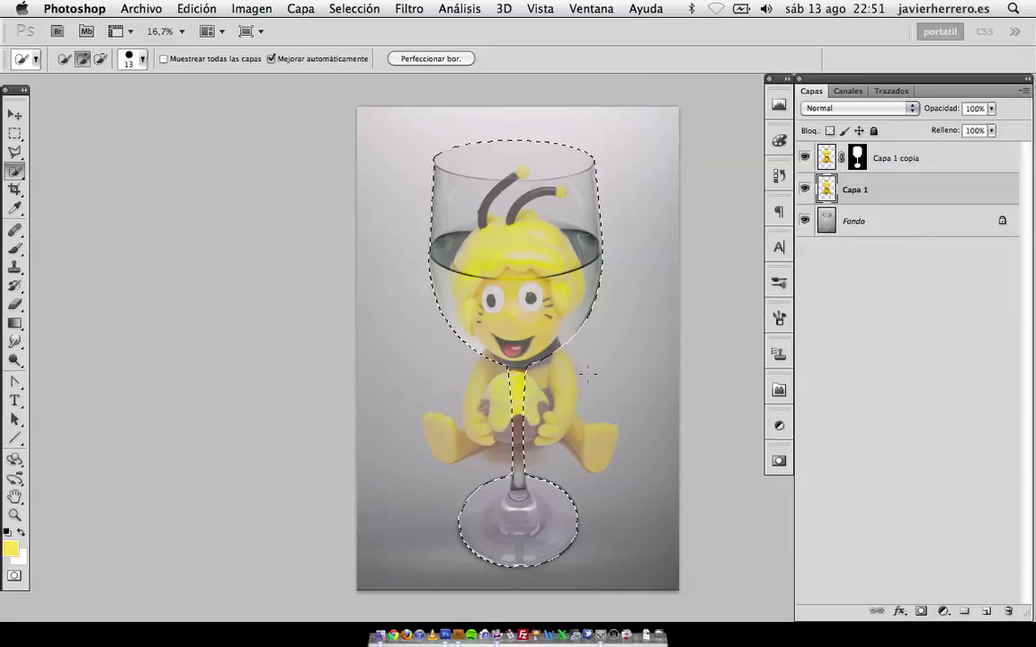
- Mask Capa 1 with the inverted glass selection and reset its underlying-layer grey blending range to 0 and 255
left_click(921, 612)
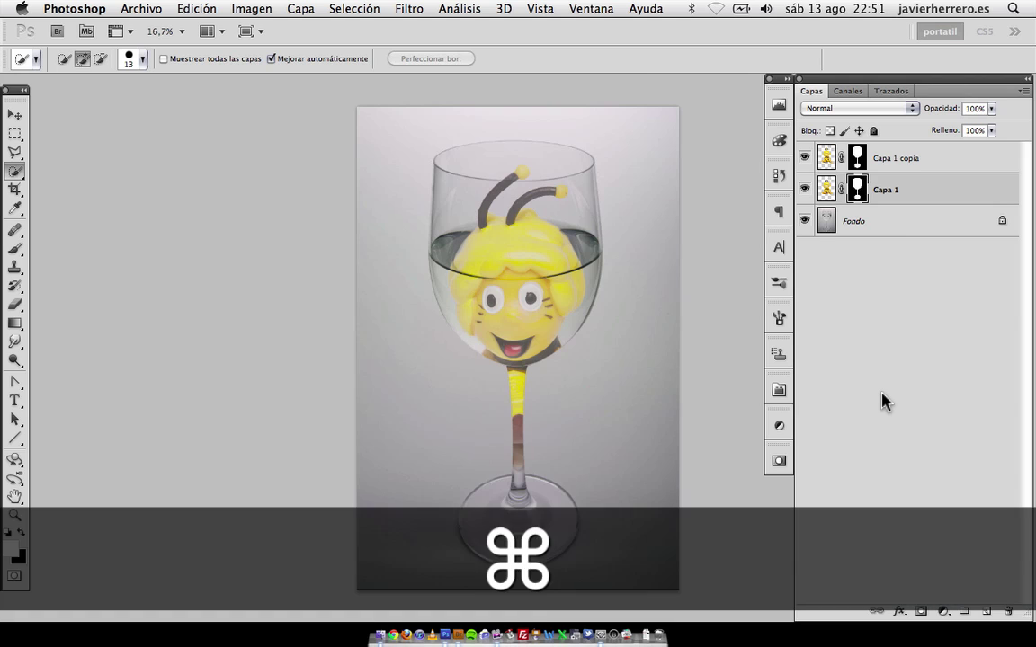
key("super+i")
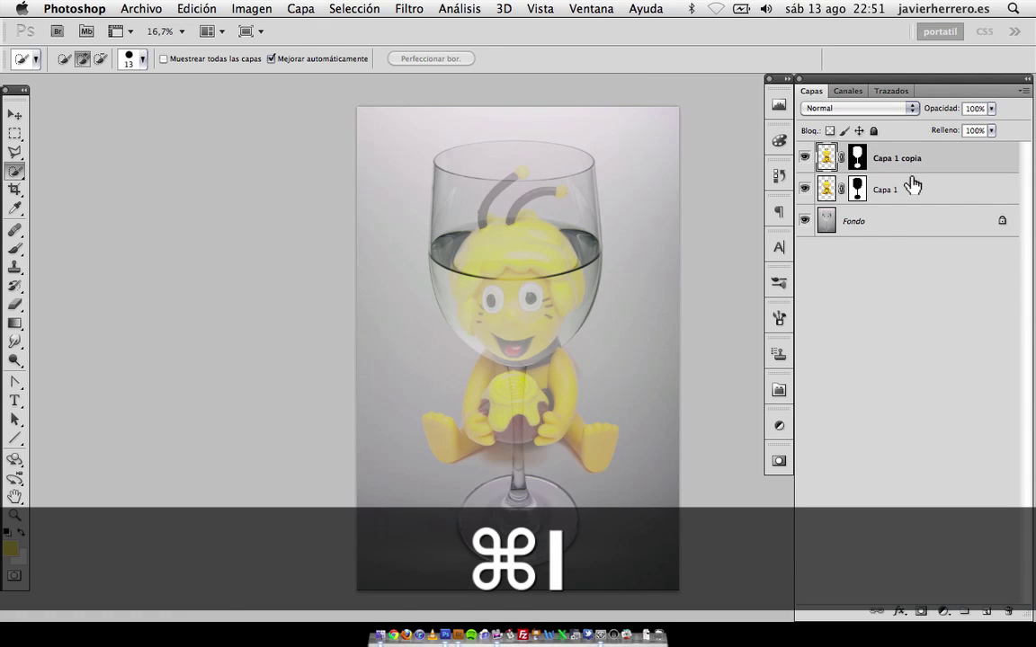
double_click(923, 191)
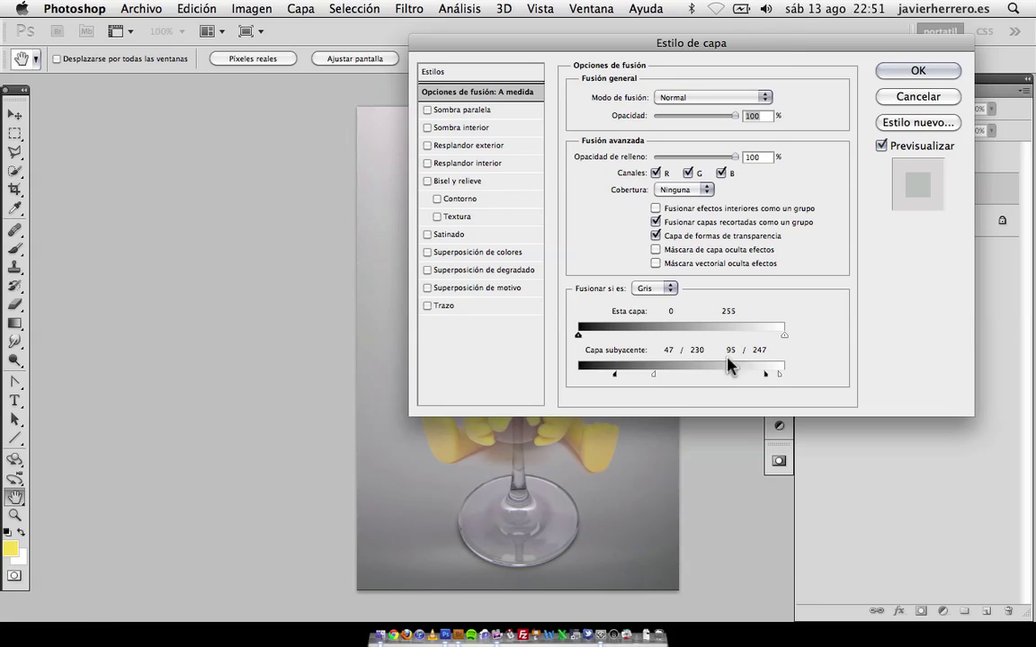
left_click_drag(769, 378, 802, 388)
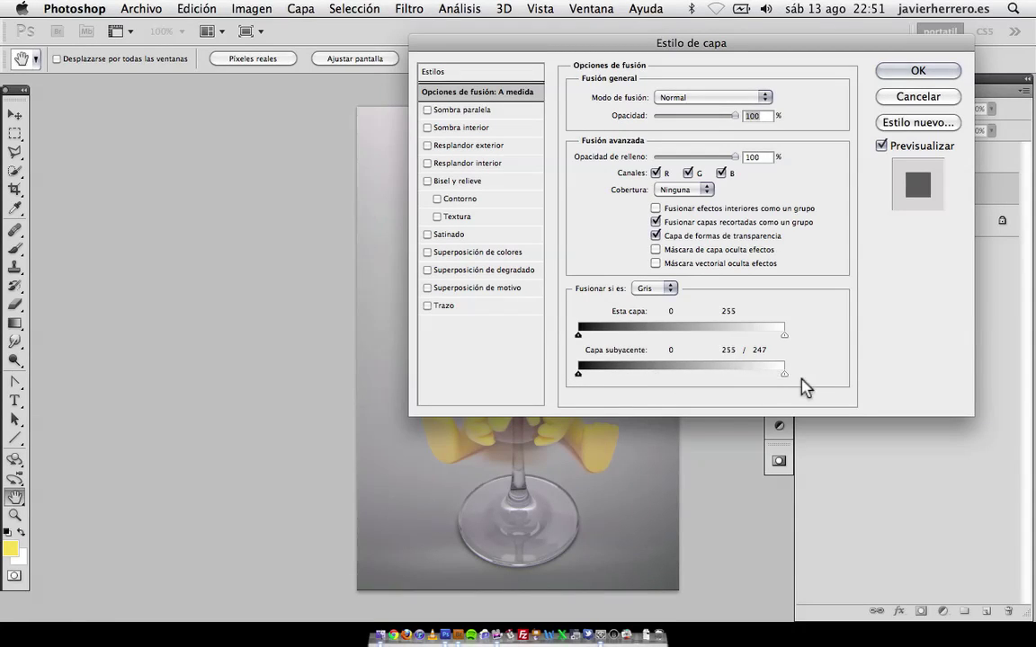
key("w")
left_click(914, 74)
- Inspect the composite up close and compare it with Capa 1 copia and Capa 1 hidden in turn
key("super+plus")
key("super+plus")
key("super+plus")
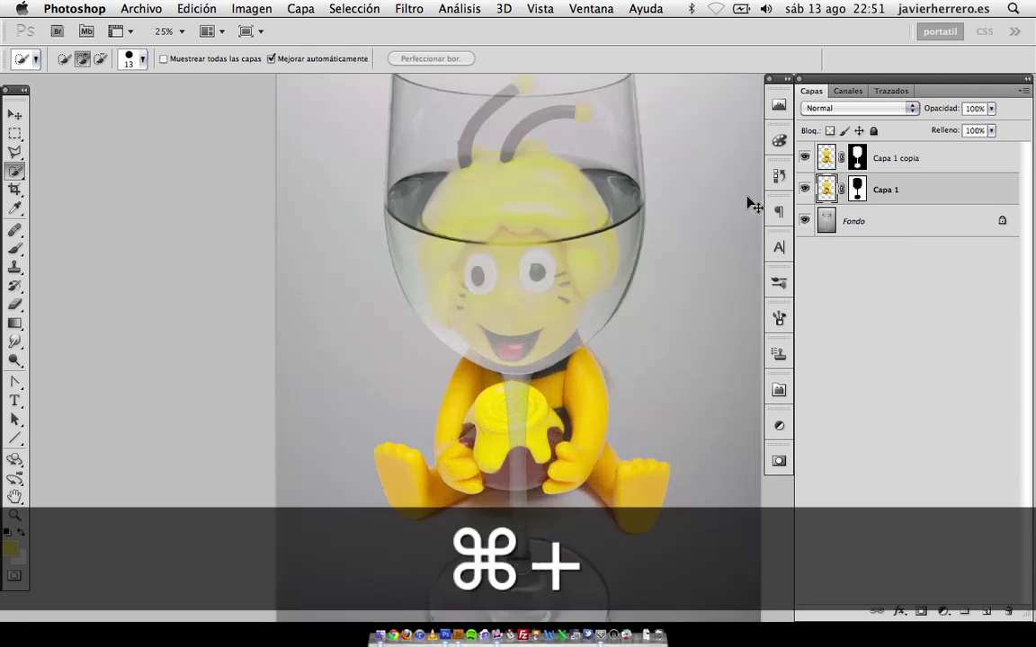
key("super+minus")
key("super+minus")
key("super+minus")
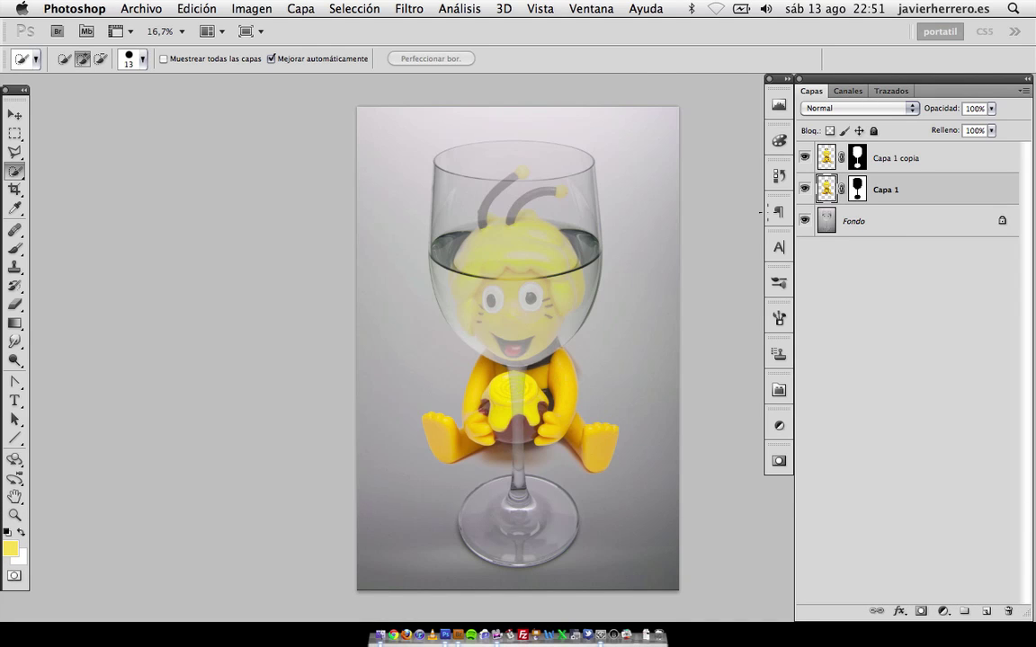
left_click(805, 157)
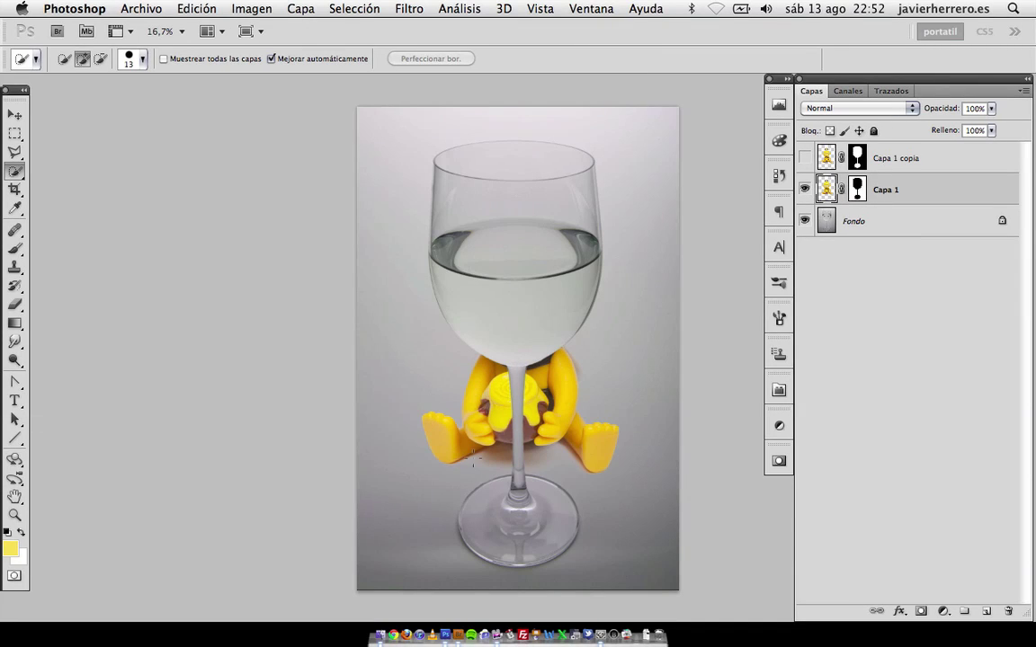
left_click(804, 158)
left_click(805, 189)
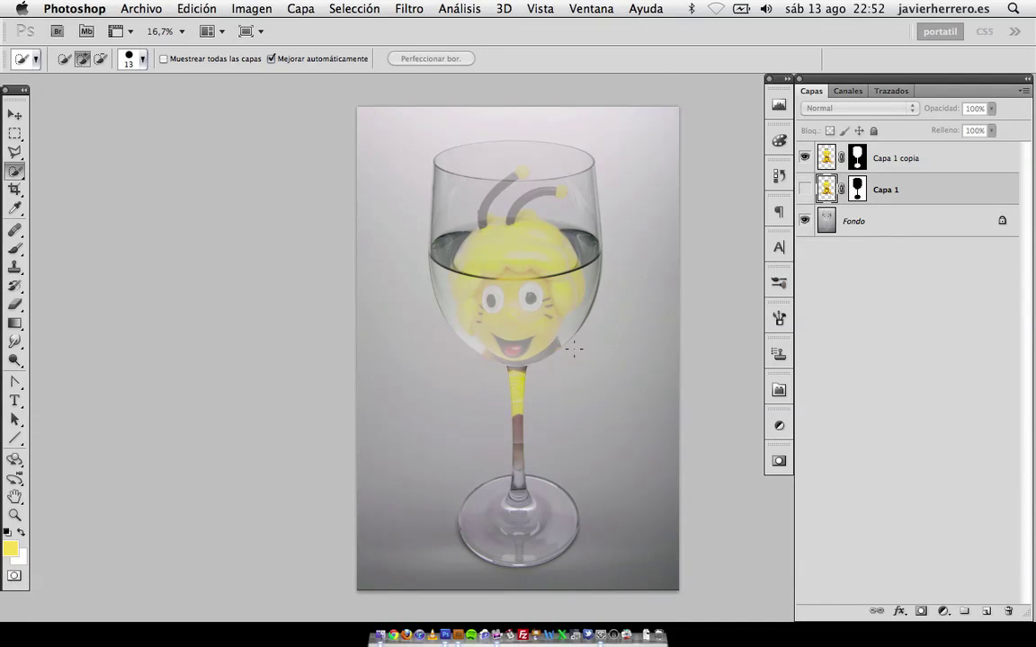
left_click_drag(804, 220, 807, 190)
- Feather the mask of Capa 1 copia by 1 px and the mask of Capa 1 by 2 px, then target the Capa 1 copia image
left_click(859, 162)
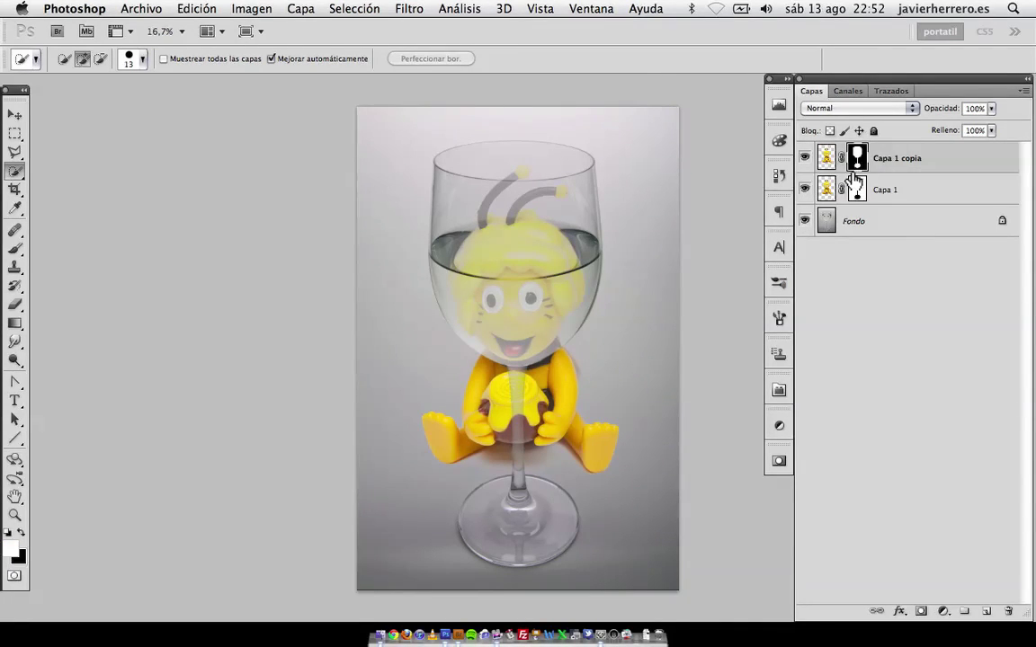
left_click(779, 460)
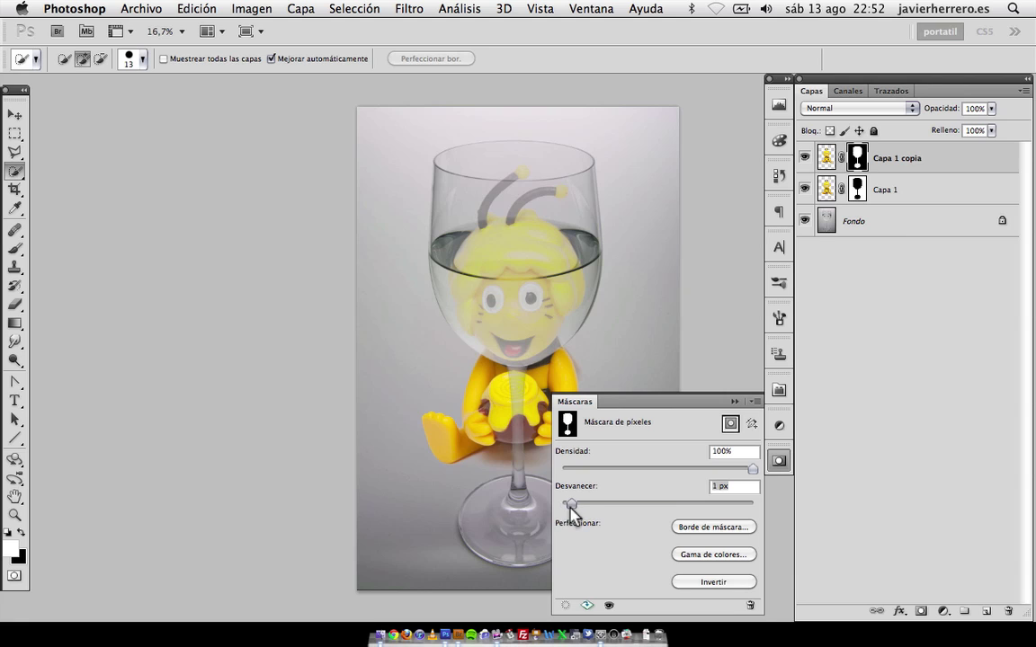
left_click_drag(573, 514, 575, 517)
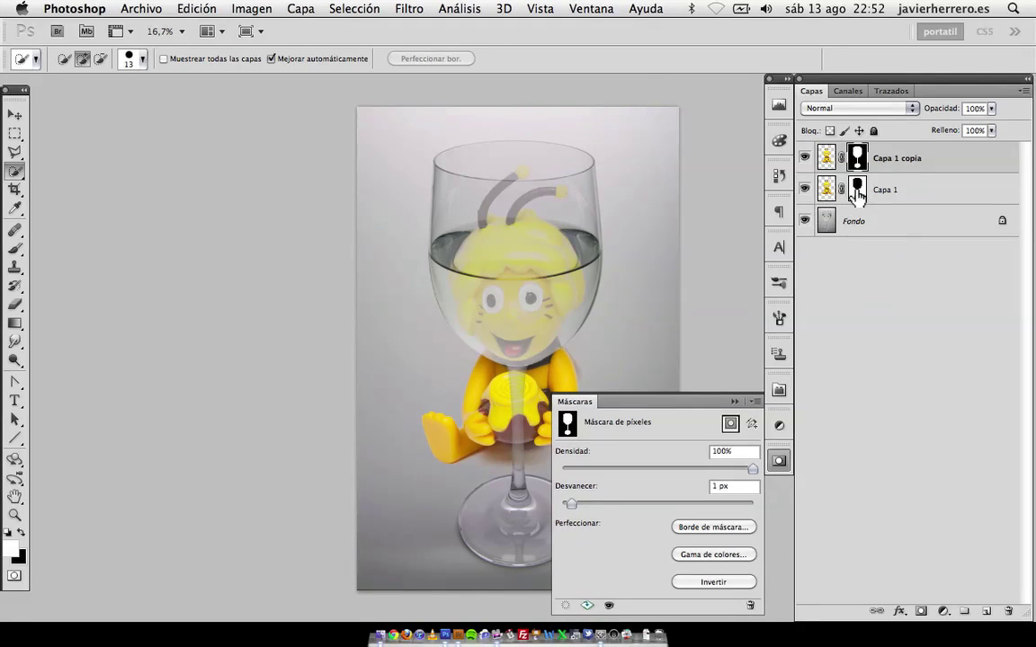
left_click(818, 190)
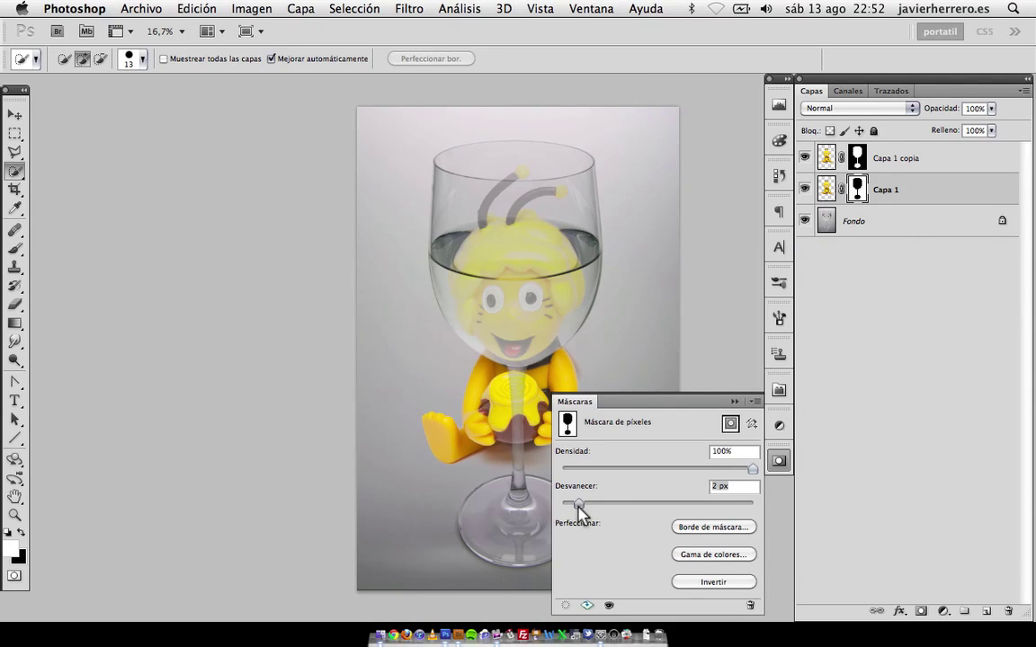
left_click(827, 162)
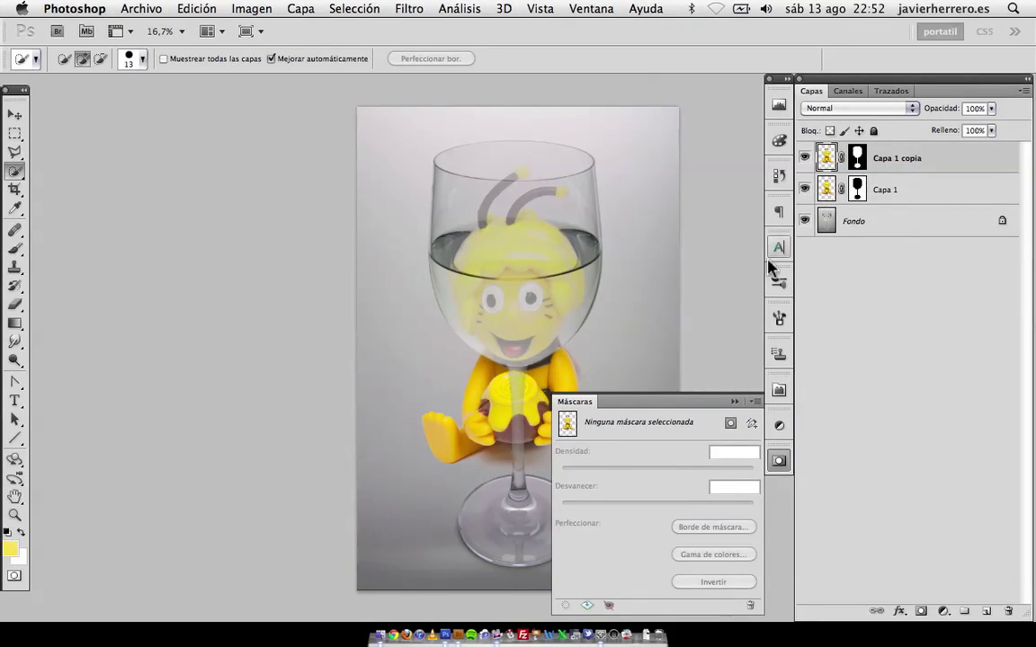
left_click(735, 402)
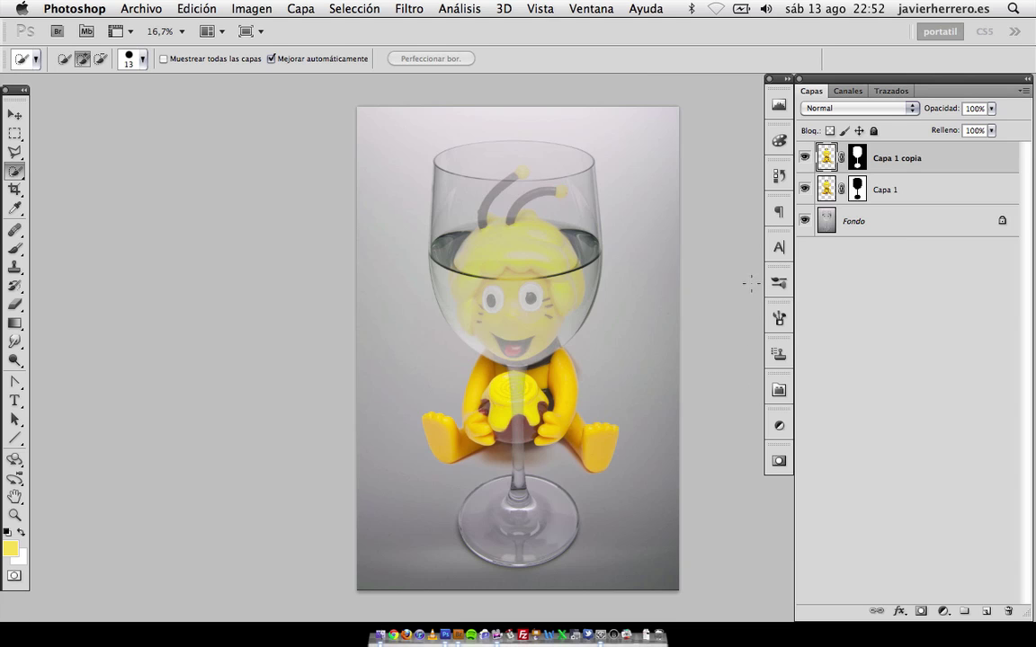
- Draw an elliptical selection with a 19 px feather around the glass bowl and the bee's head
key("super+plus")
key("super+plus")
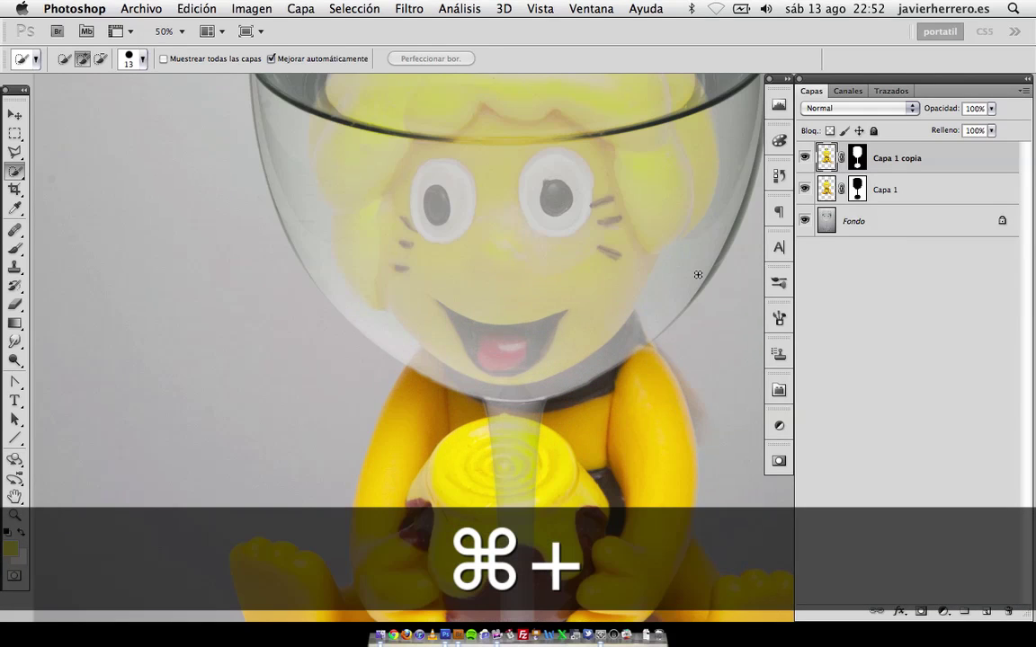
key("super+plus")
key("super+minus")
key("super+minus")
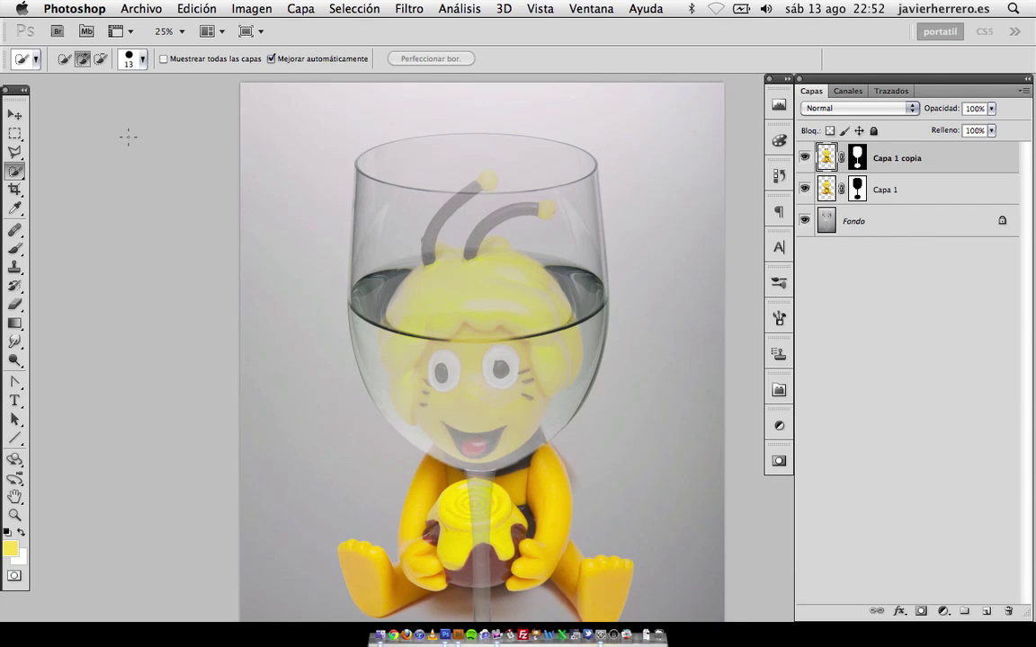
left_click(16, 133)
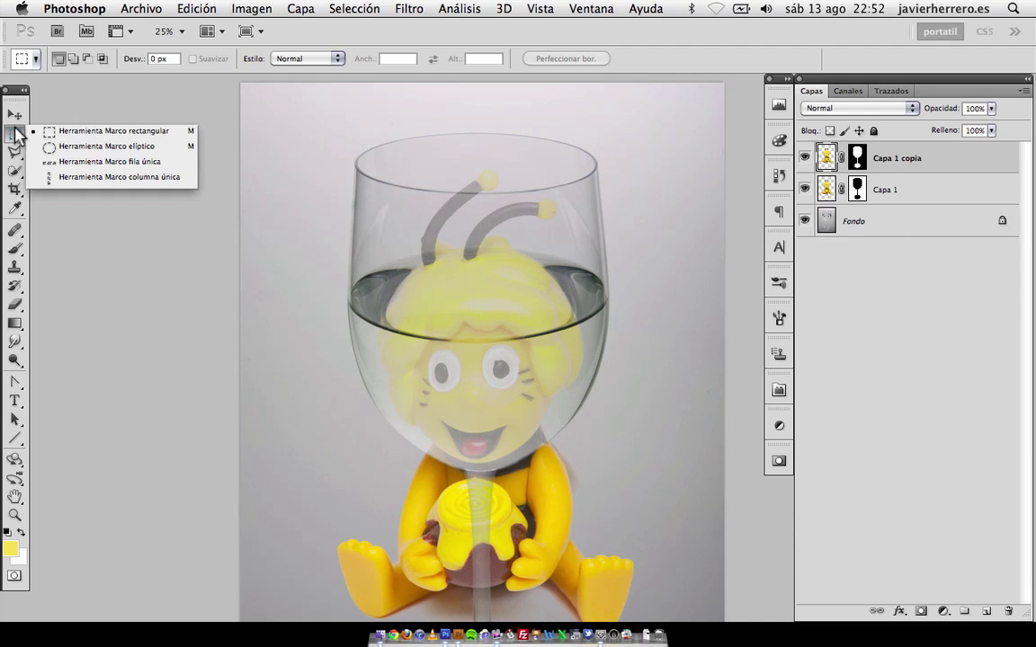
left_click(54, 146)
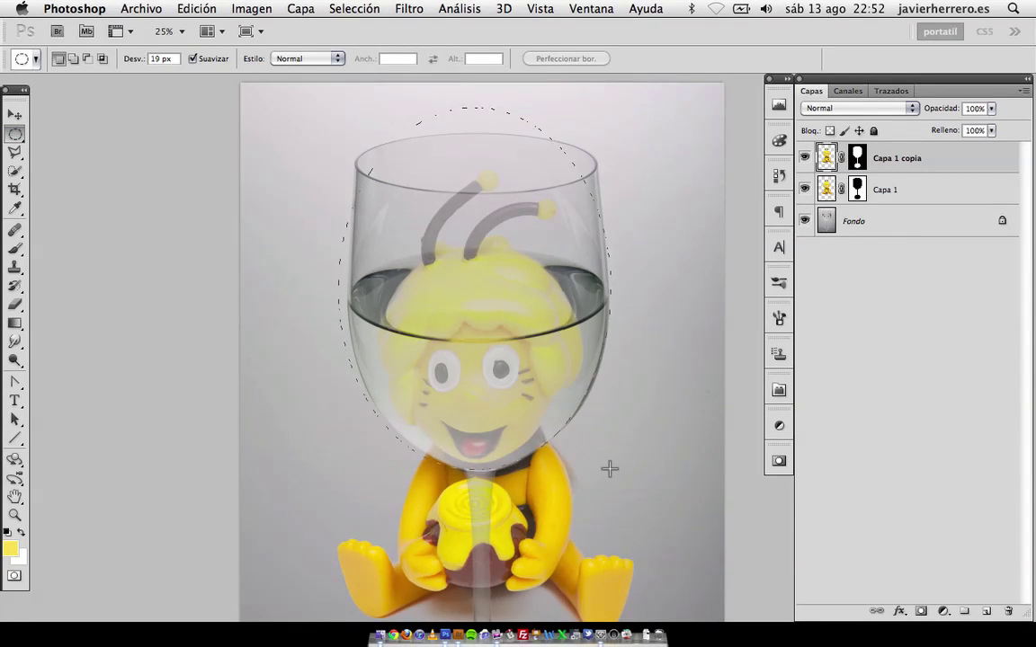
left_click_drag(609, 469, 609, 469)
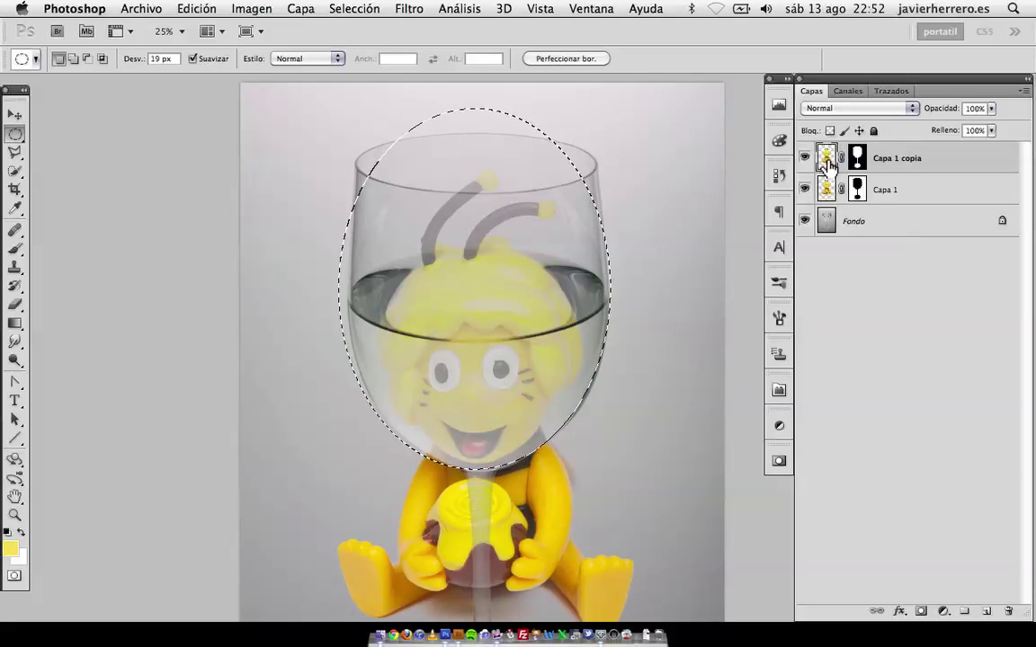
- Warp the selected bee head on Capa 1 copia, bowing the mesh's upper edge downward and its sides outward
right_click(515, 272)
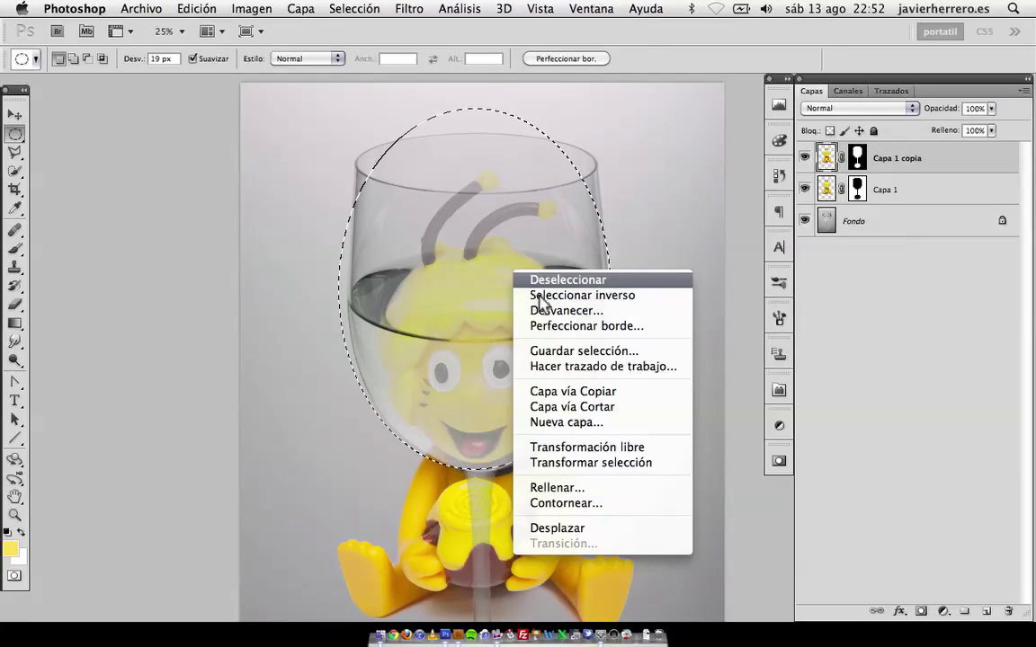
left_click(597, 446)
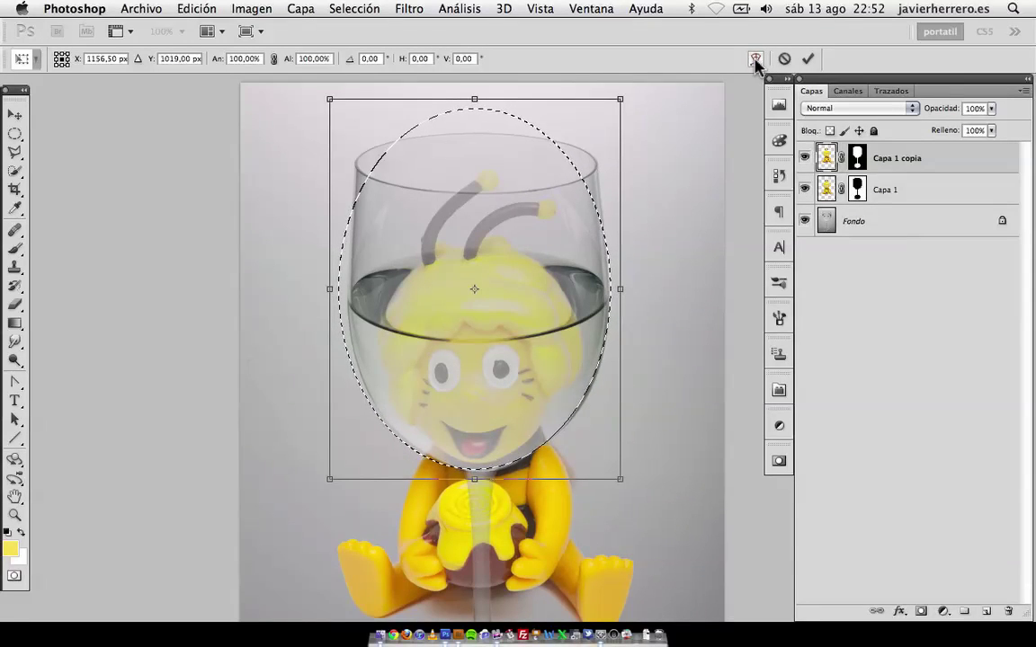
right_click(526, 221)
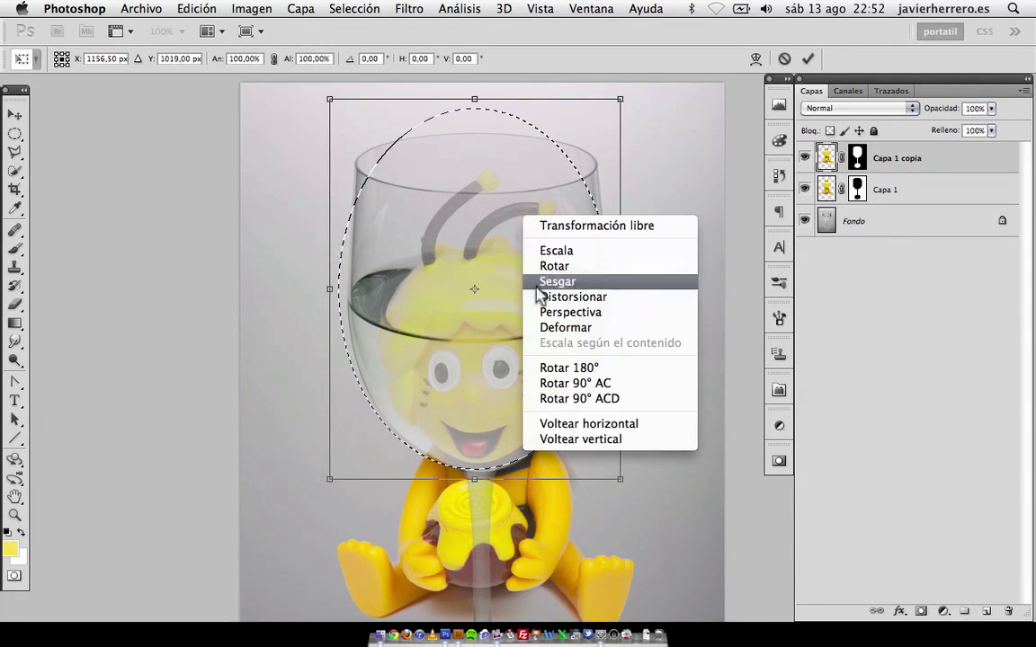
left_click(580, 328)
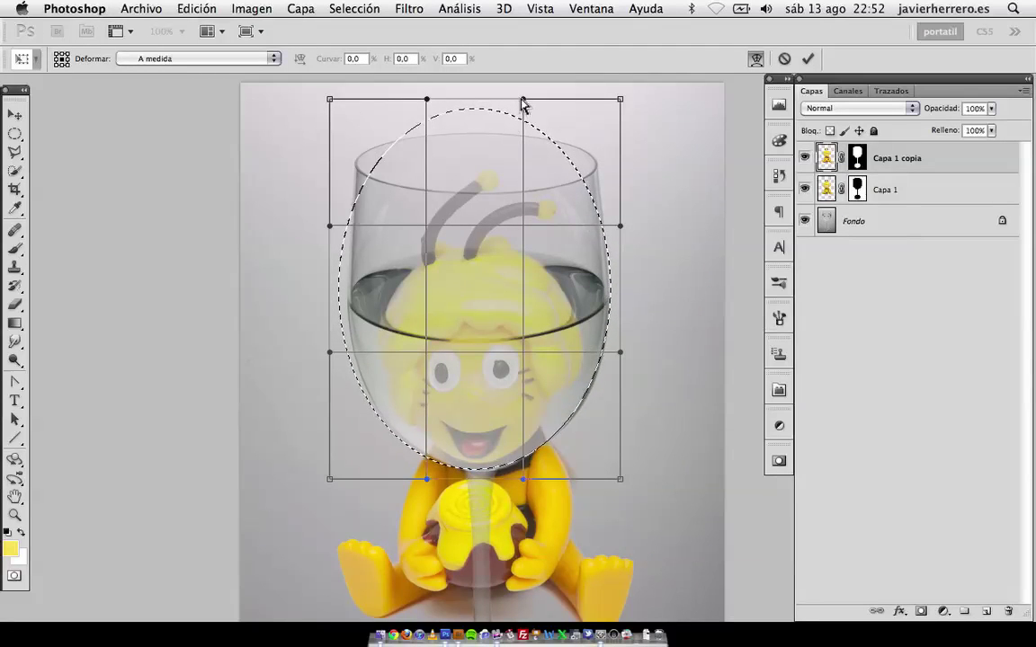
left_click_drag(523, 105, 521, 137)
left_click_drag(429, 101, 414, 133)
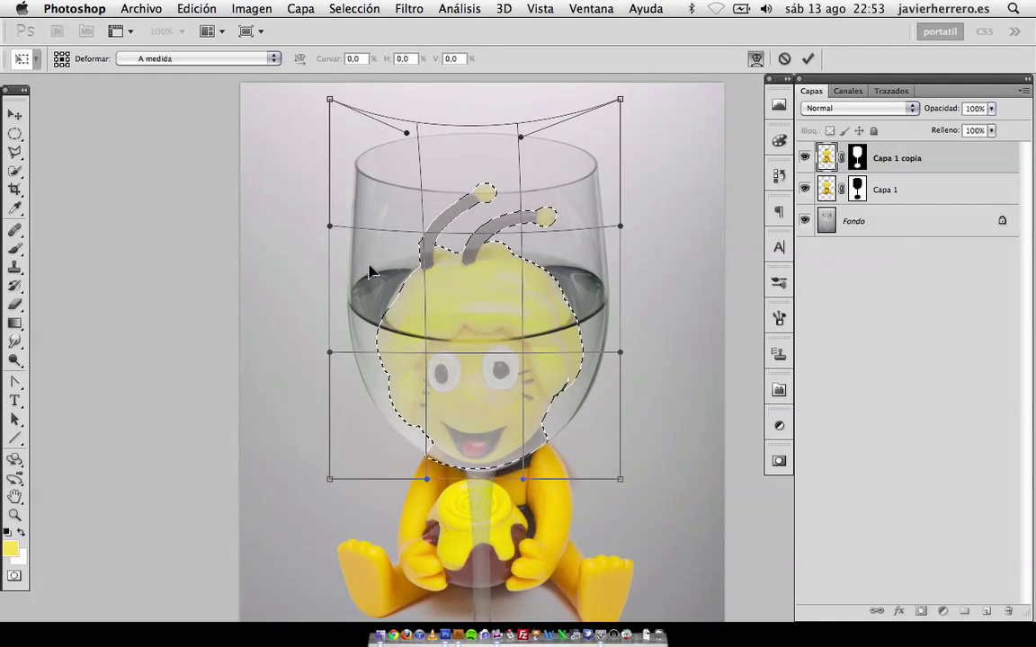
left_click_drag(370, 272, 358, 254)
left_click_drag(572, 277, 578, 272)
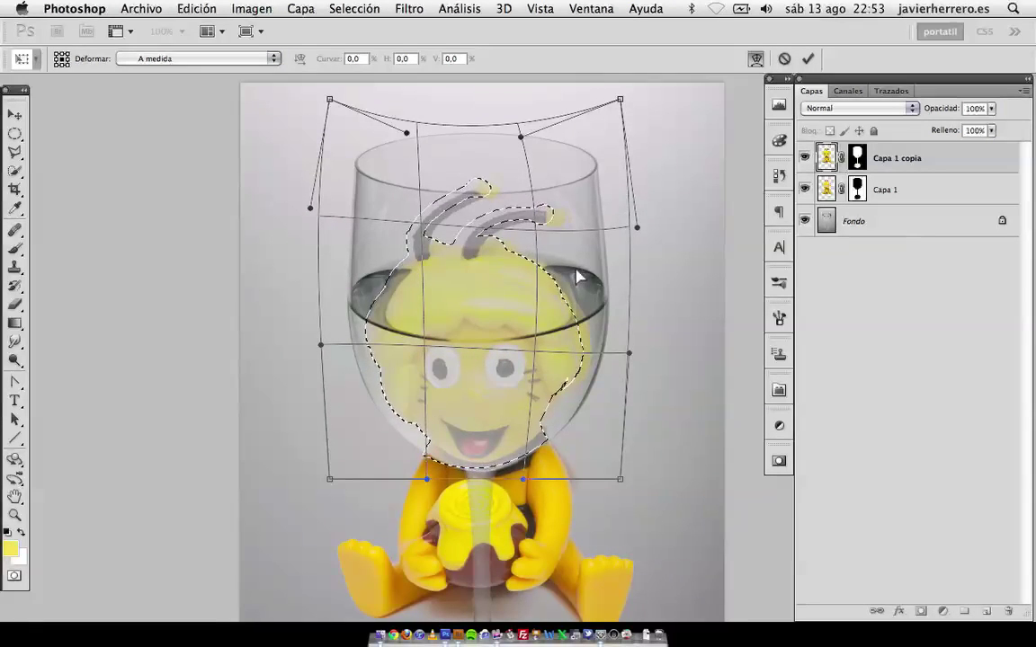
- Lower the antennae, widen the head toward the glass walls, pull in the lower mesh corners, and apply the warp without leaving a selection
mouse_move(506, 198)
left_mouse_down()
mouse_move(493, 178)
mouse_move(493, 194)
left_mouse_up()
left_click_drag(559, 219, 564, 218)
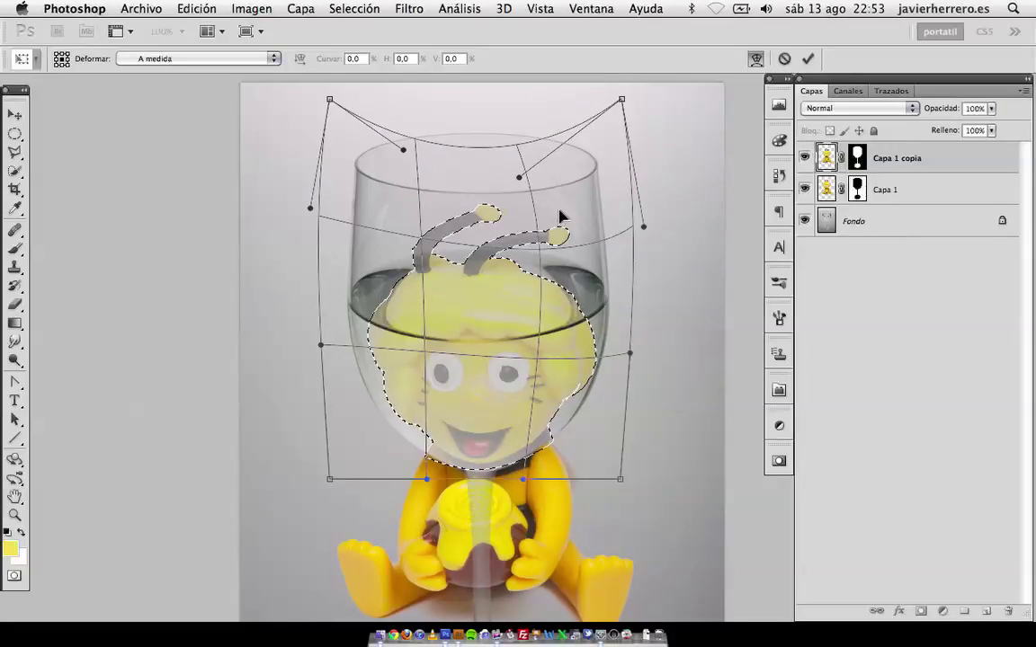
left_click_drag(378, 348, 346, 341)
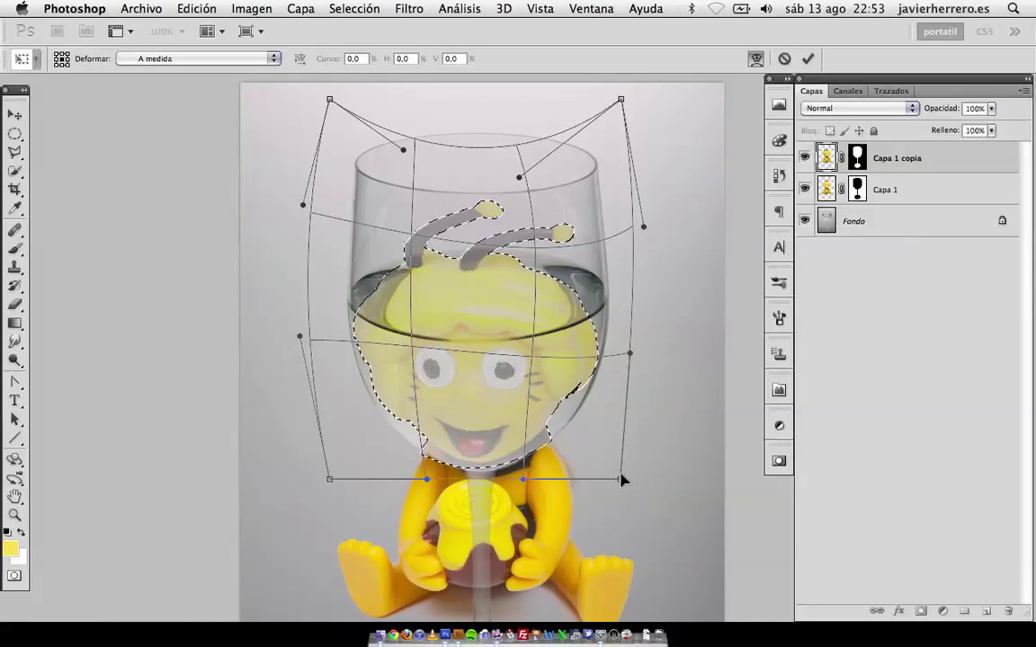
mouse_move(620, 479)
left_mouse_down()
mouse_move(600, 473)
mouse_move(613, 476)
left_mouse_up()
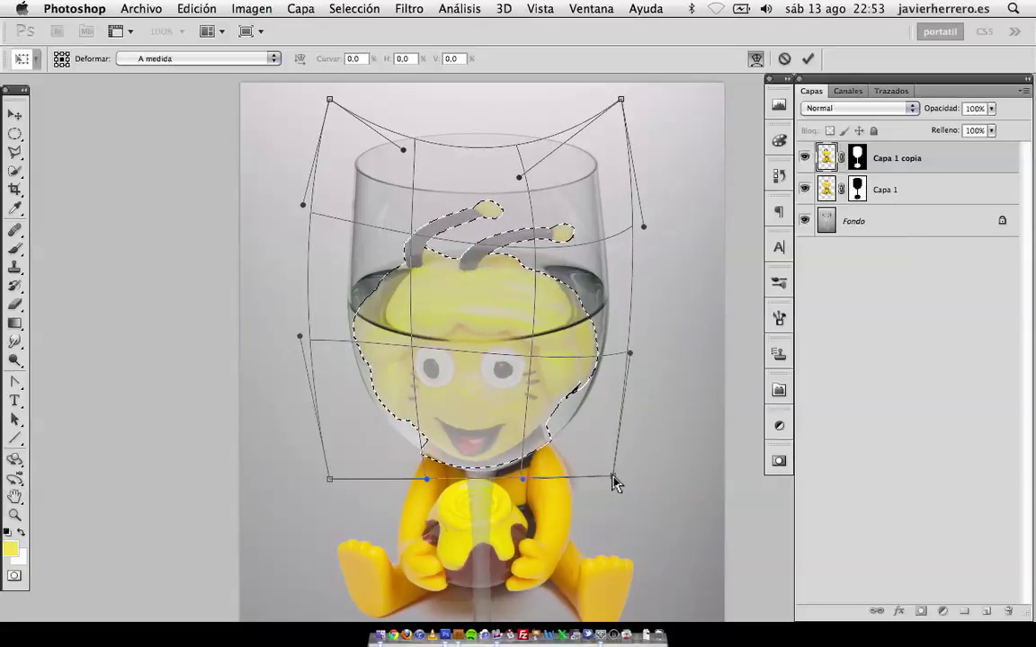
left_click_drag(330, 481, 340, 479)
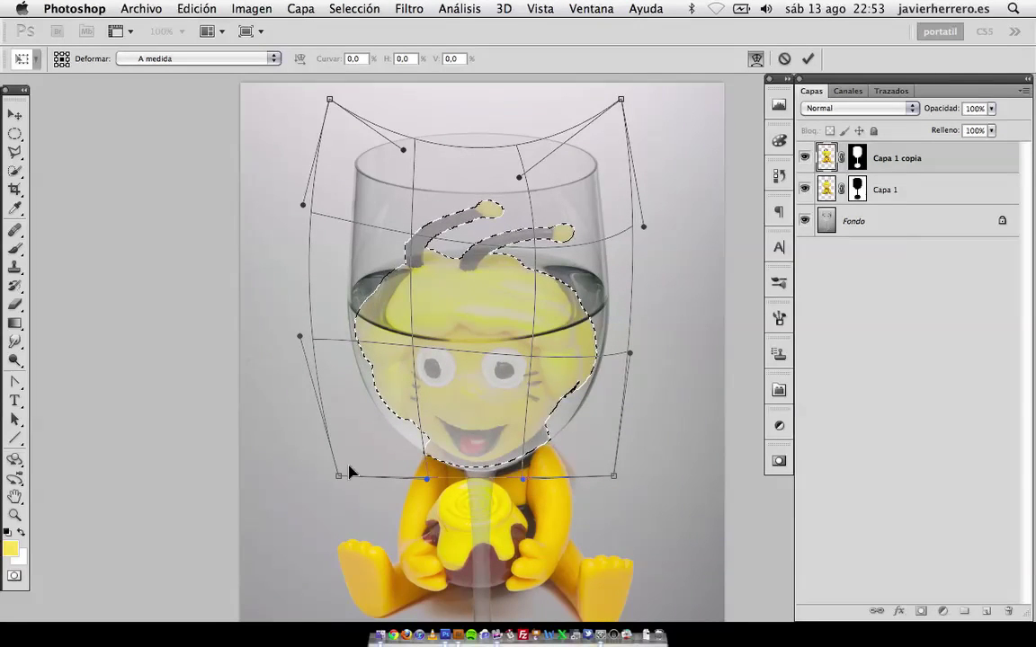
key("Return")
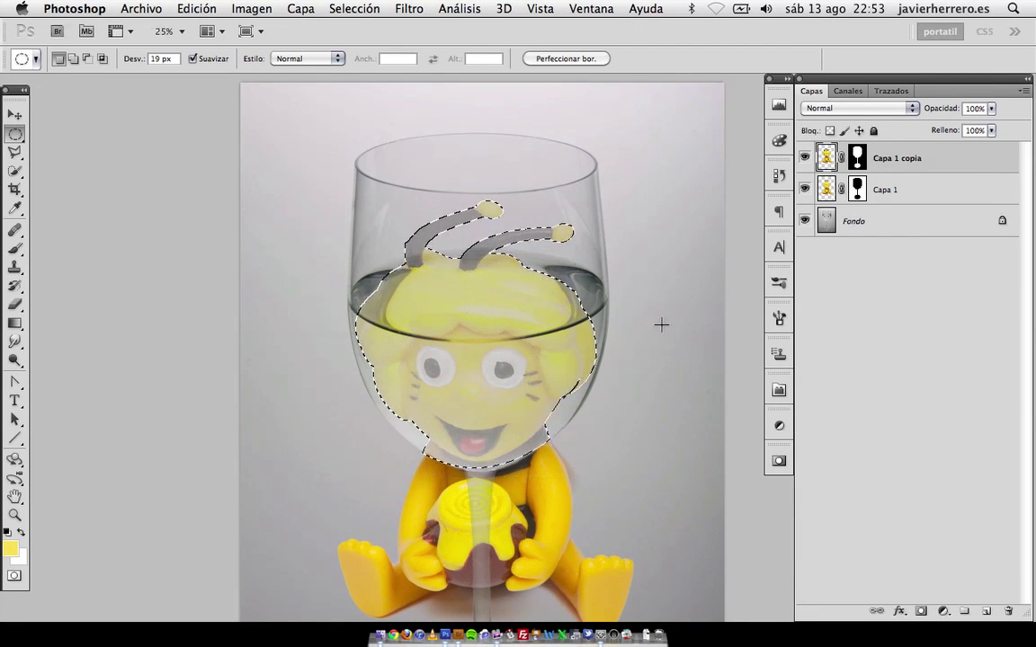
key("super+d")
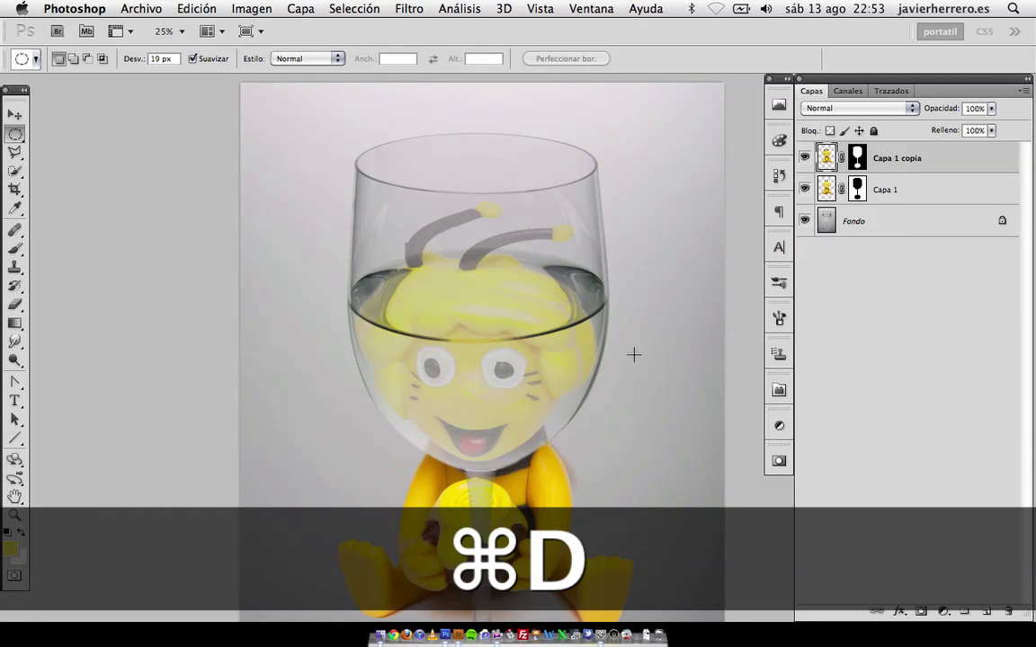
- Compare the whole composite with Capa 1 copia hidden and with the mask of Capa 1 disabled
left_click_drag(591, 466, 591, 381)
key("super+minus")
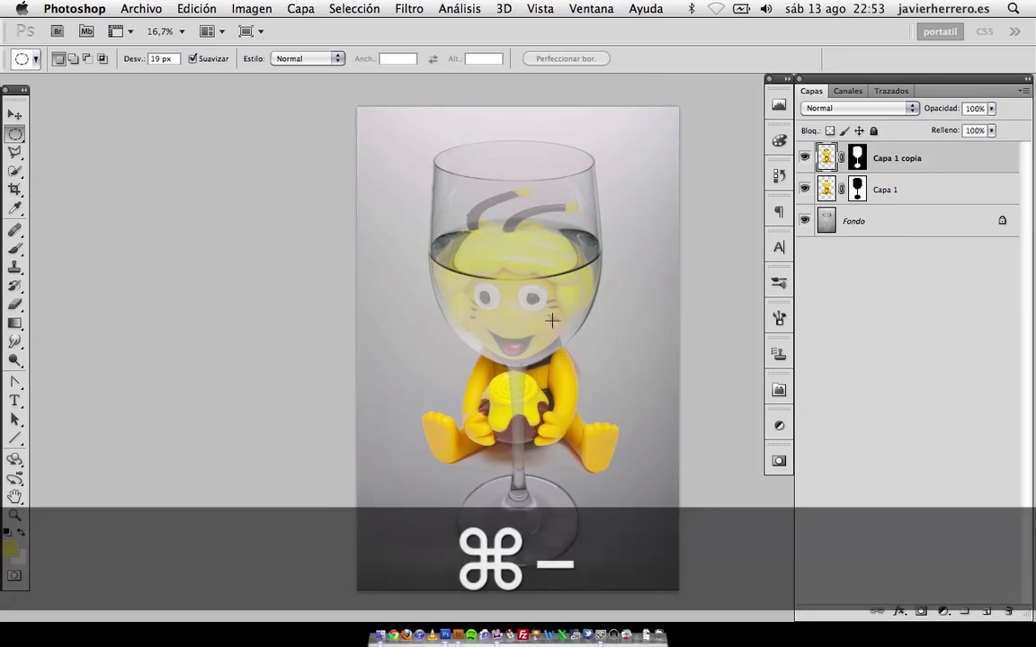
left_click(804, 160)
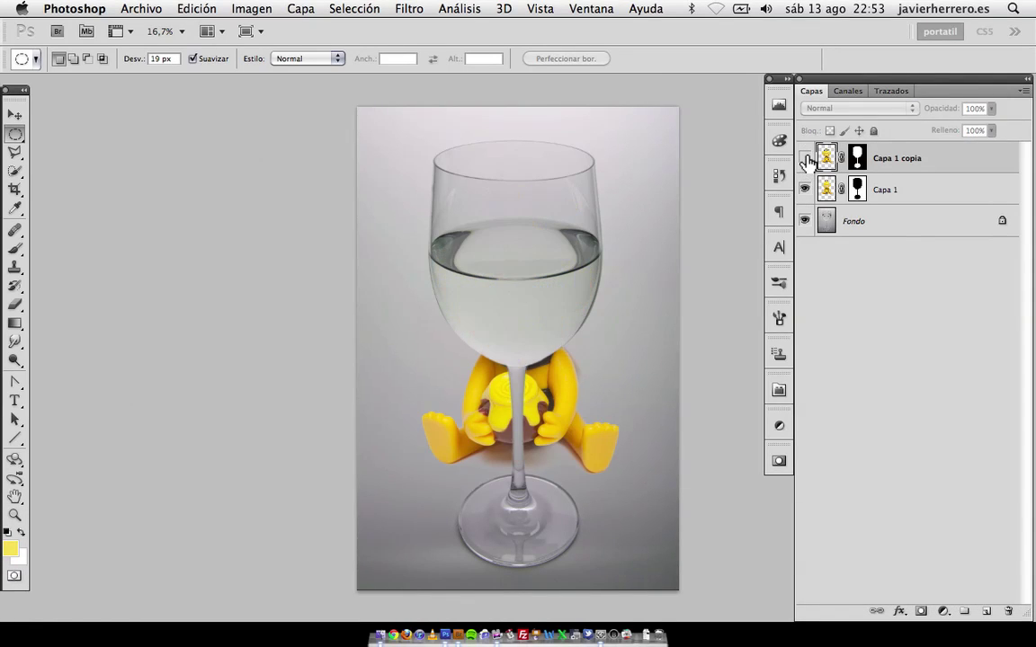
left_click(805, 160)
left_click(856, 190, "shift")
left_click(856, 191, "shift")
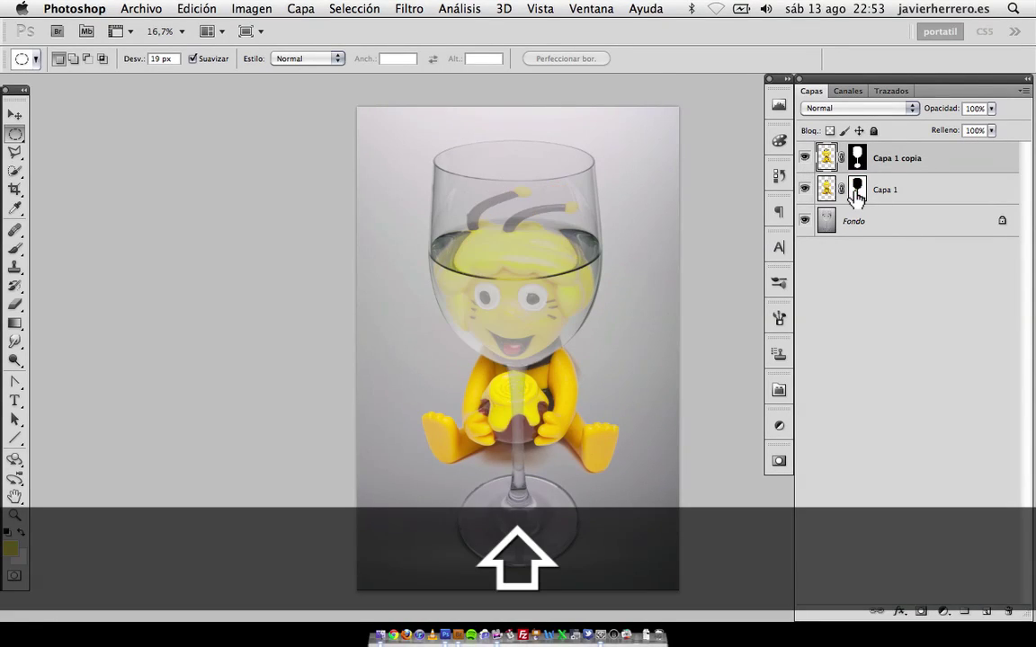
left_click(856, 190, "shift")
left_click(856, 191, "shift")
left_click(856, 191, "shift")
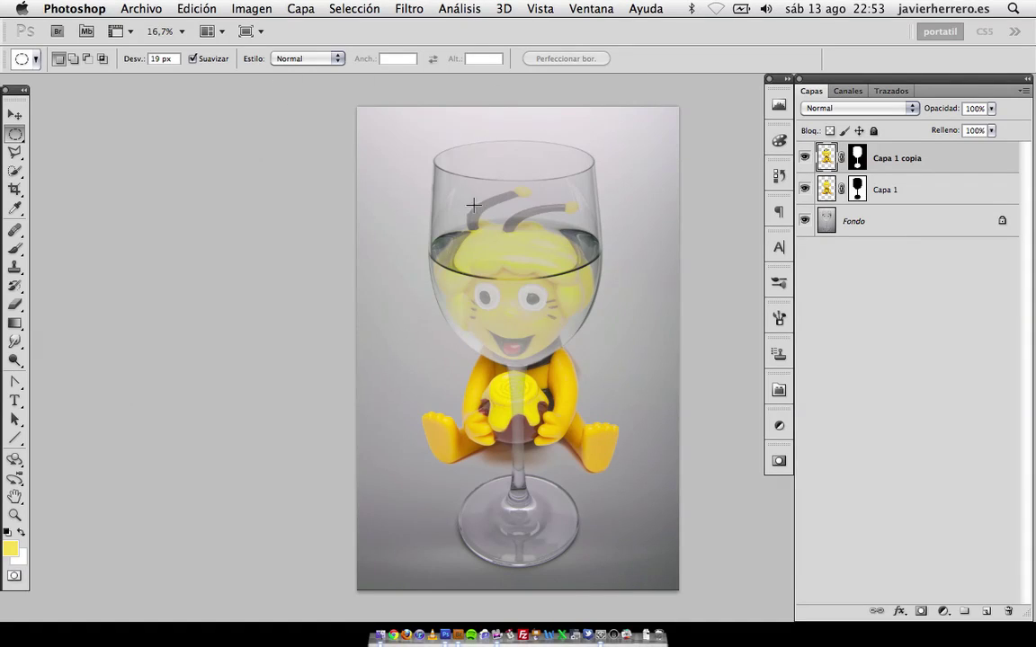
- Close the bee-and-glass composite, saving it as final.psd in Photoshop format
left_click(154, 9)
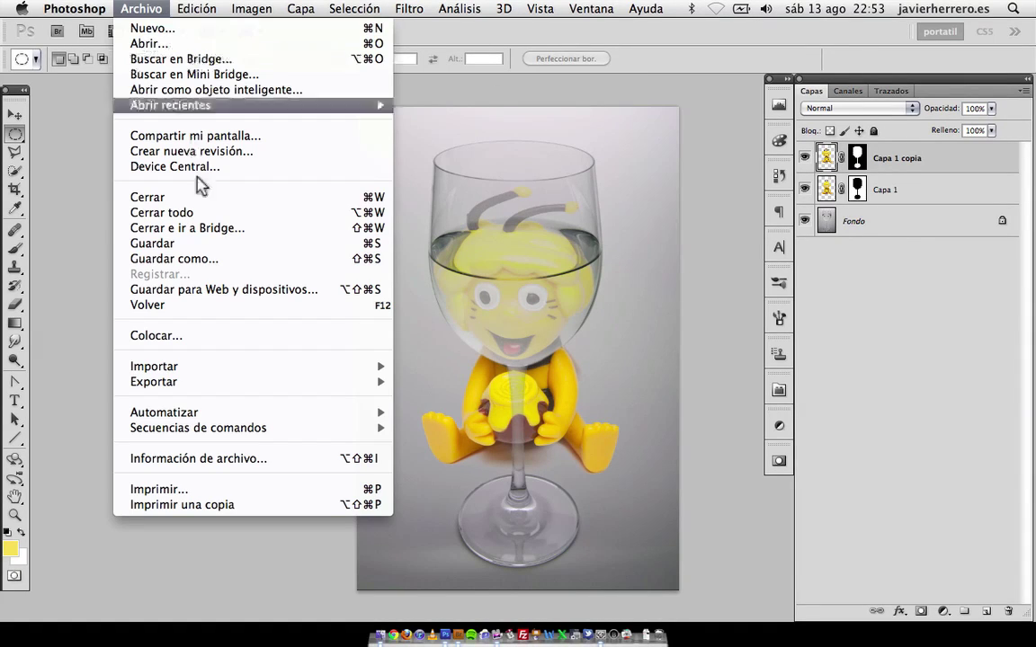
left_click(209, 201)
left_click(655, 239)
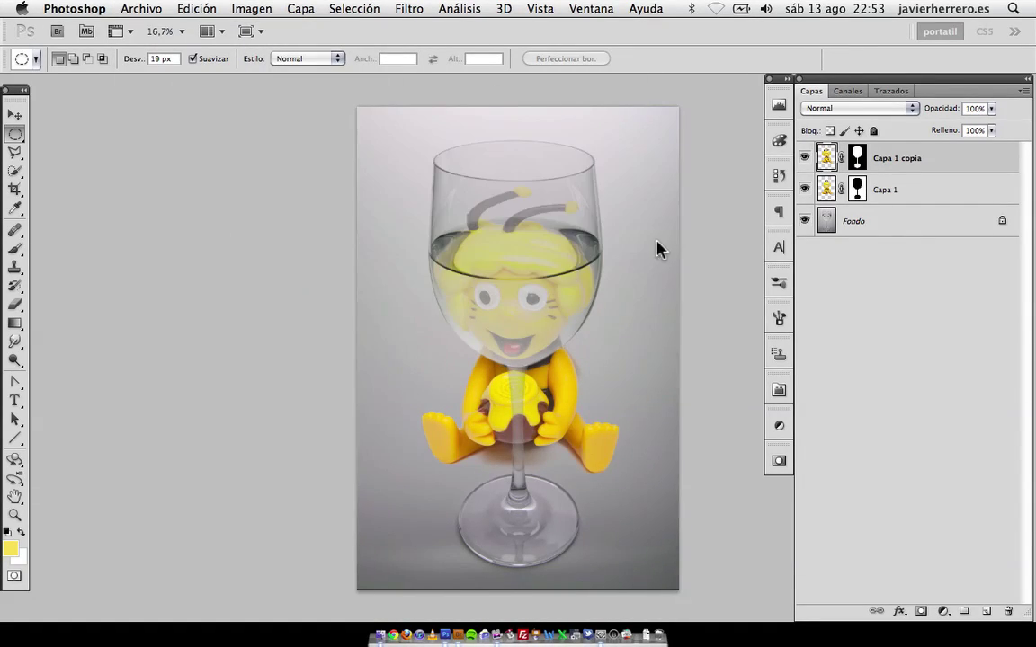
type("final")
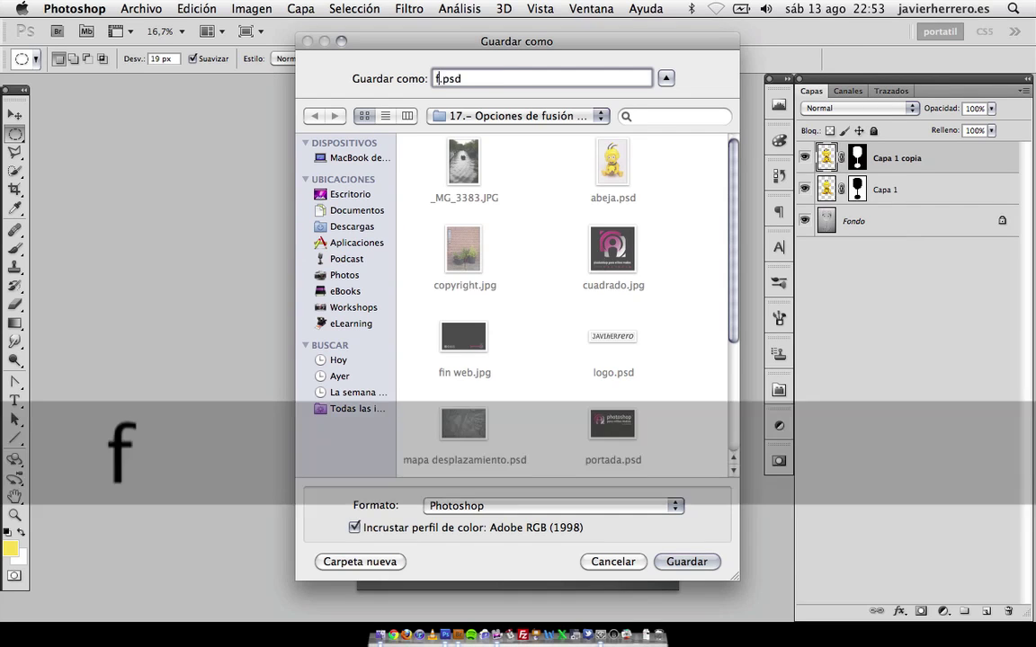
key("Return")
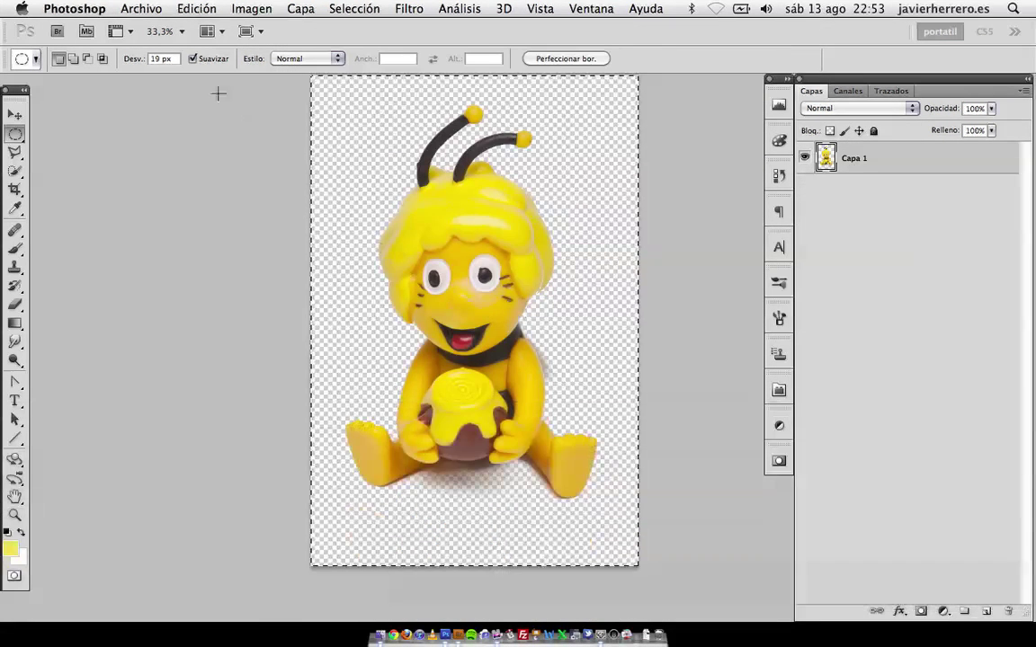
- Close the cut-out bee document
left_click(141, 9)
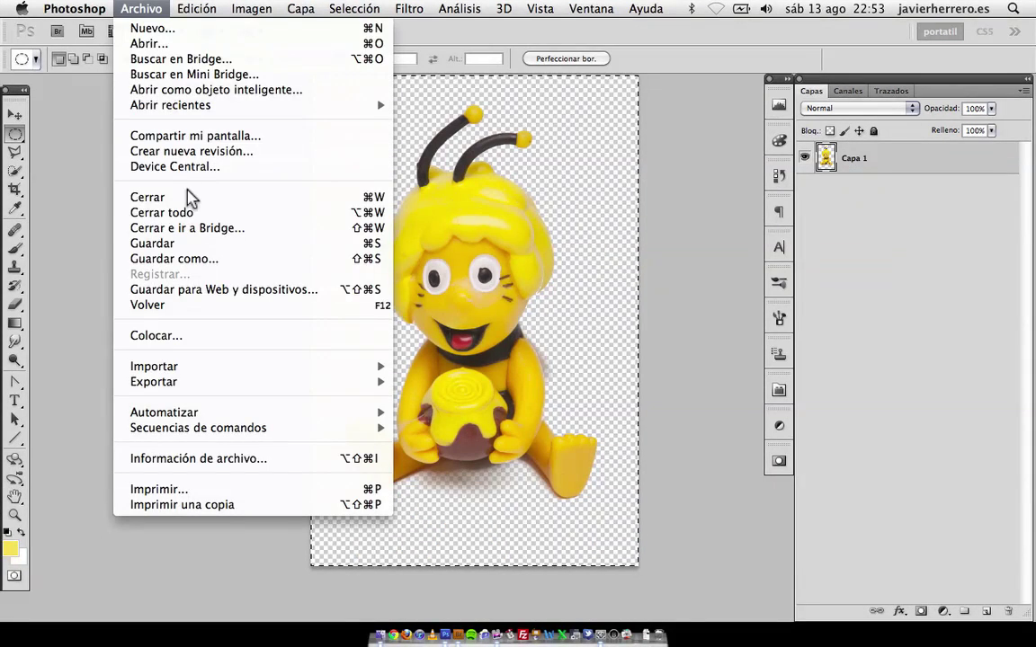
left_click(190, 198)
left_click(460, 238)
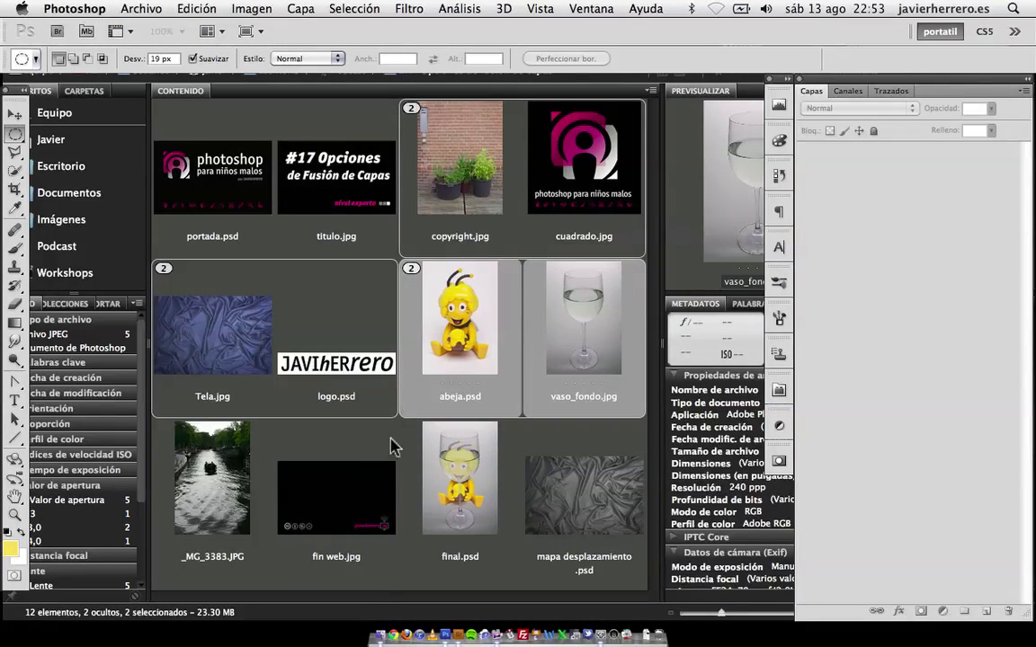
- Open _MG_3383.JPG from Bridge in Photoshop and show the canal photo in full-screen mode
left_click(238, 490)
left_click(235, 505)
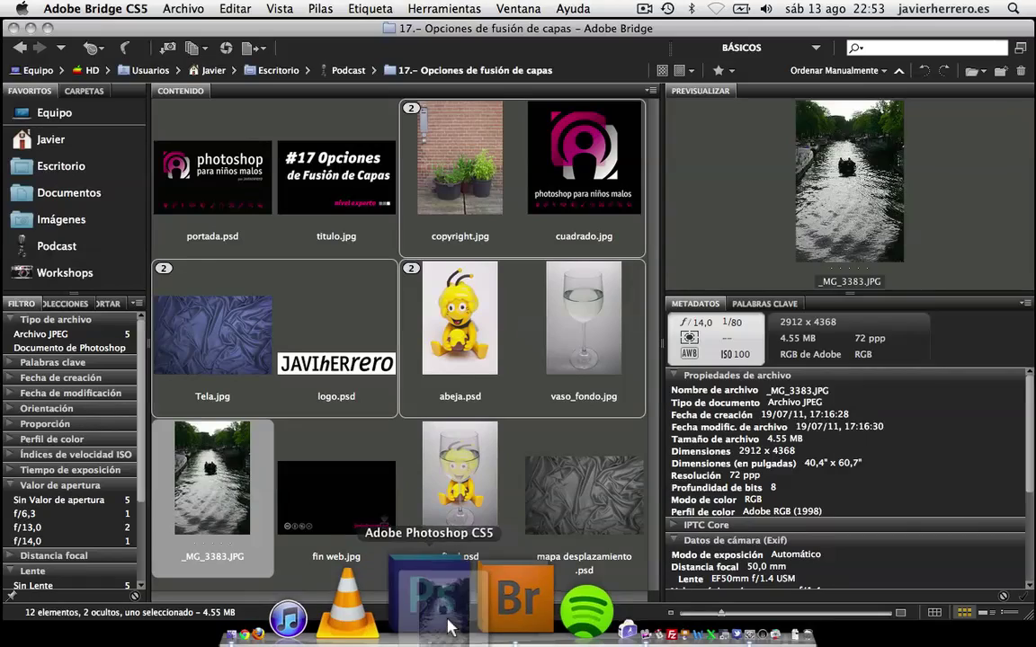
left_click(423, 598)
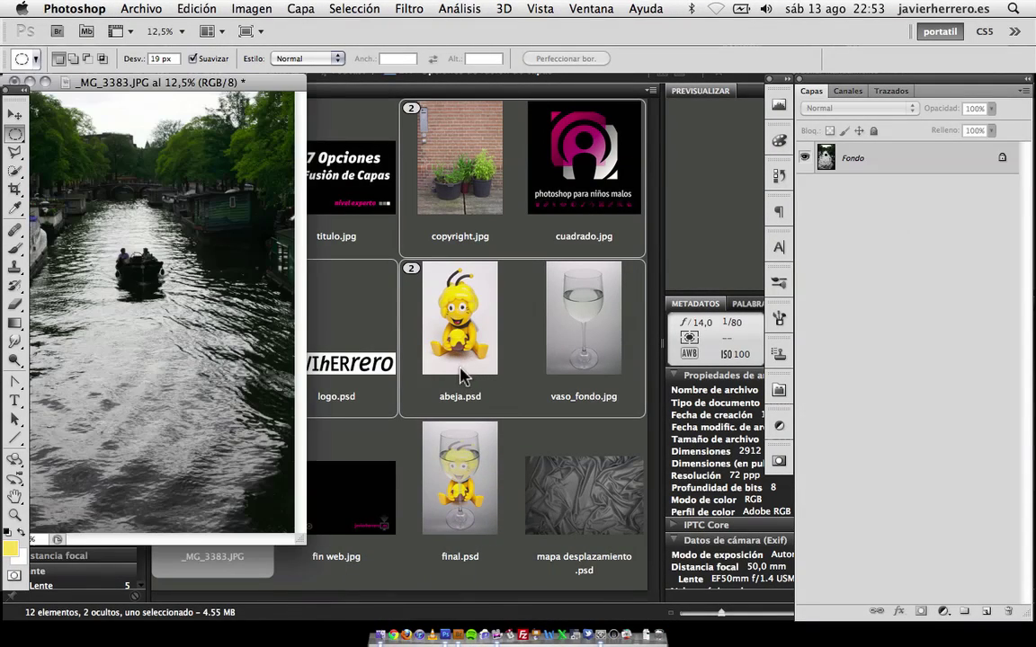
key("f")
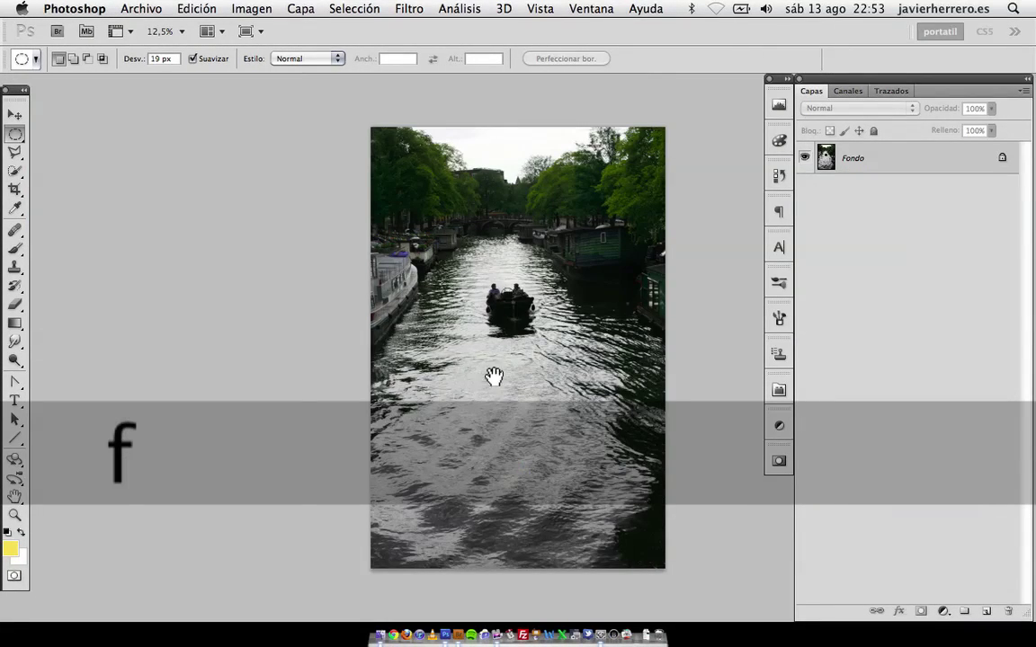
left_click_drag(494, 376, 439, 366)
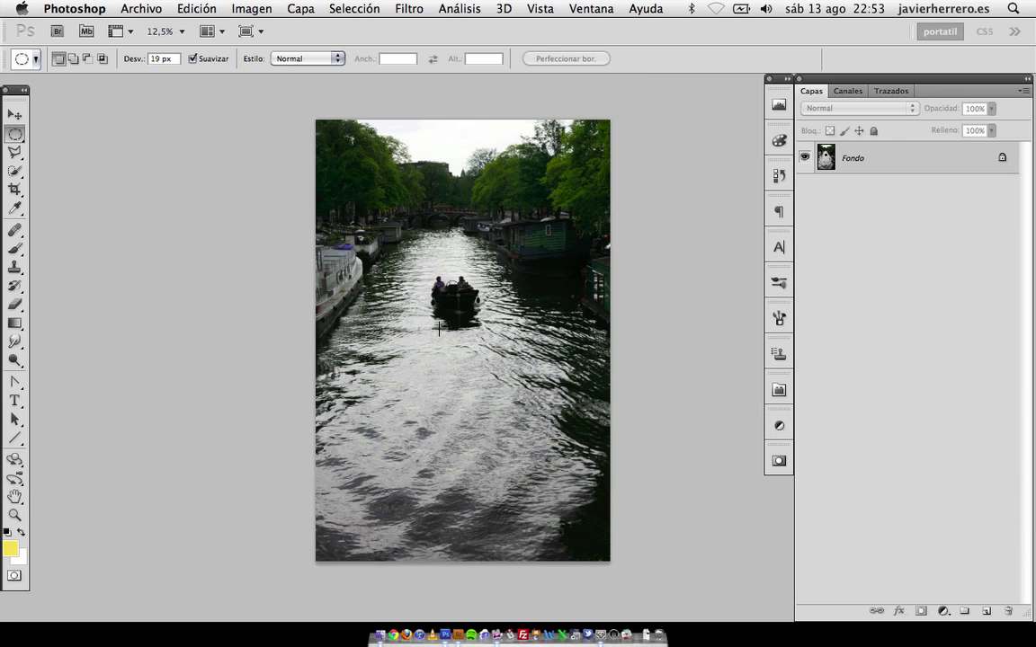
- Duplicate the background layer of the canal photo and set the copy's blend mode to Exclusión
key("super+plus")
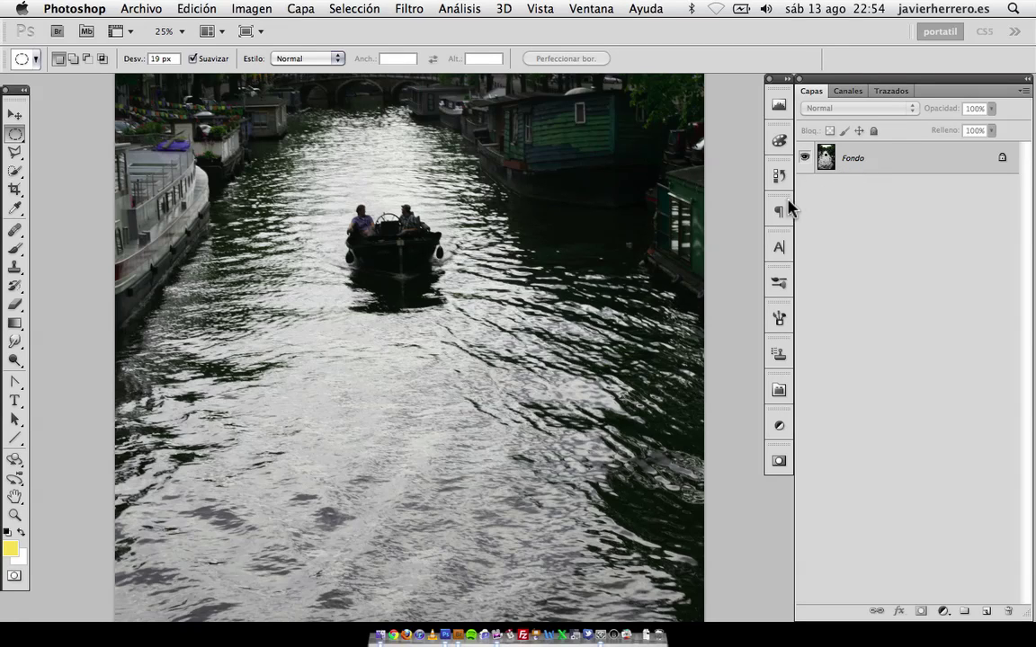
left_click_drag(585, 231, 626, 339)
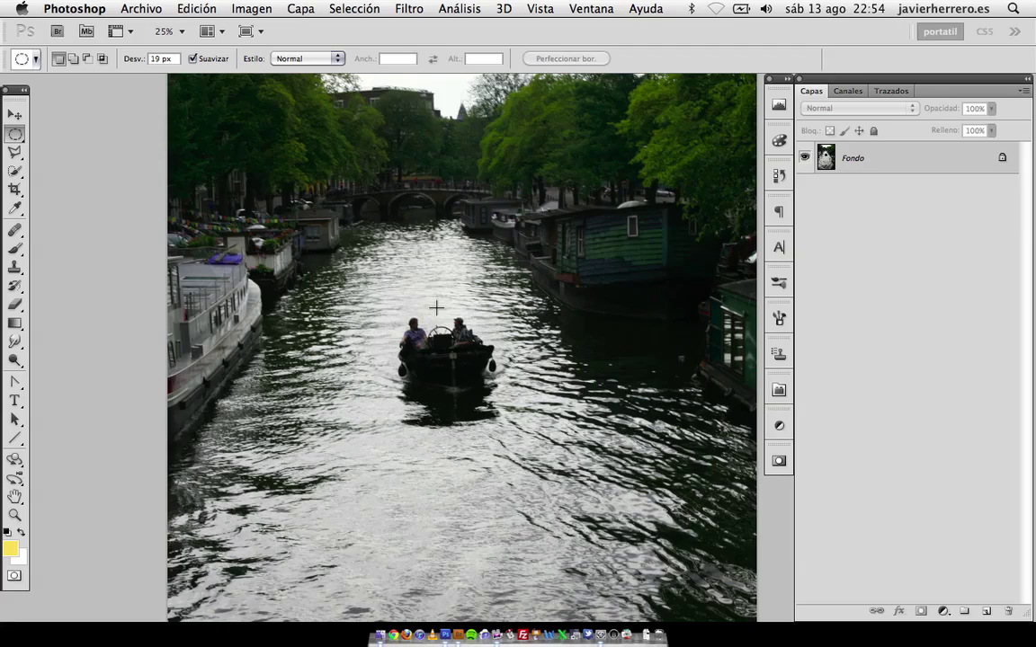
key("super+plus")
key("super+plus")
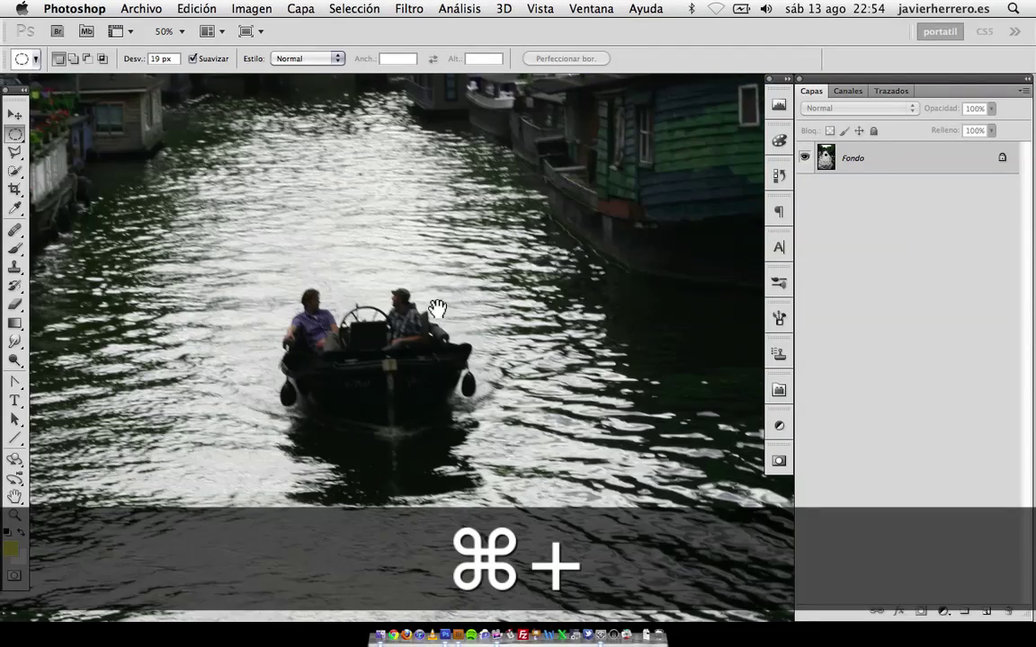
left_click_drag(437, 308, 423, 398)
key("super+minus")
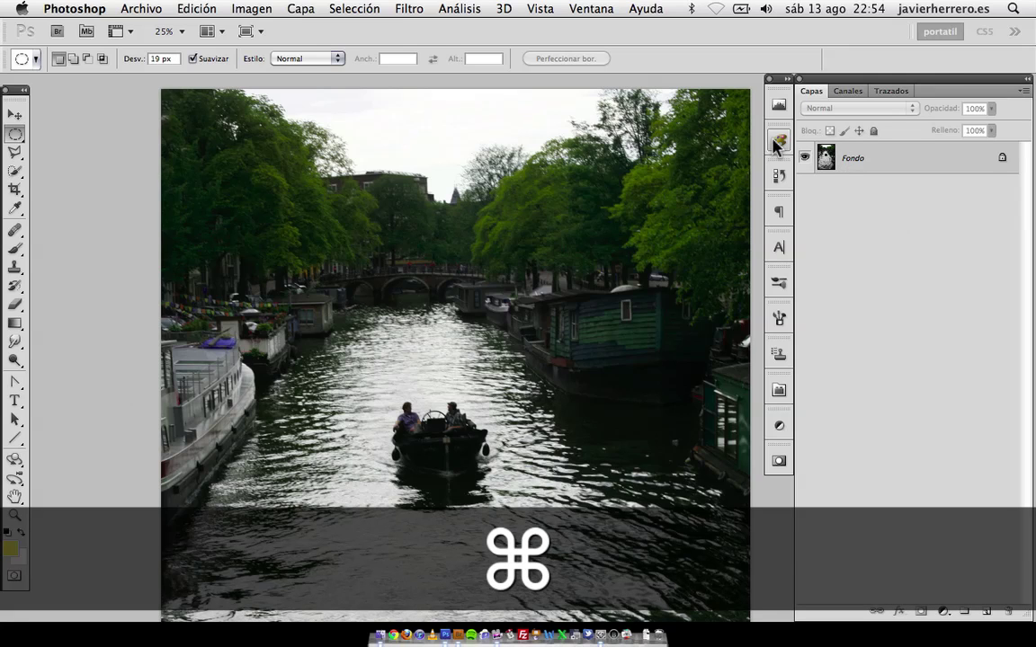
key("super+j")
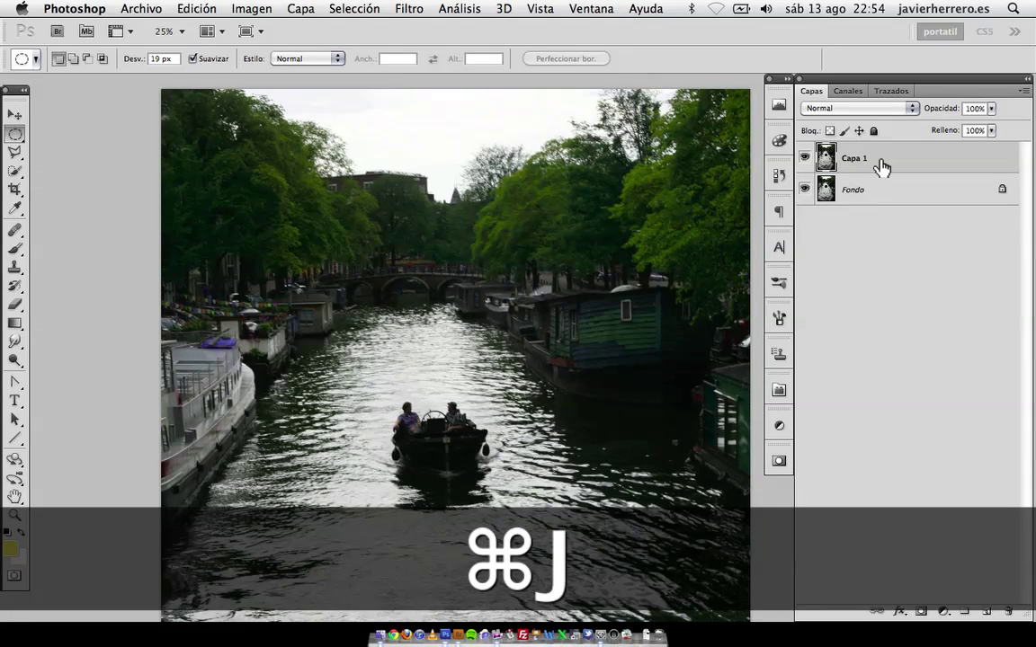
left_click(843, 109)
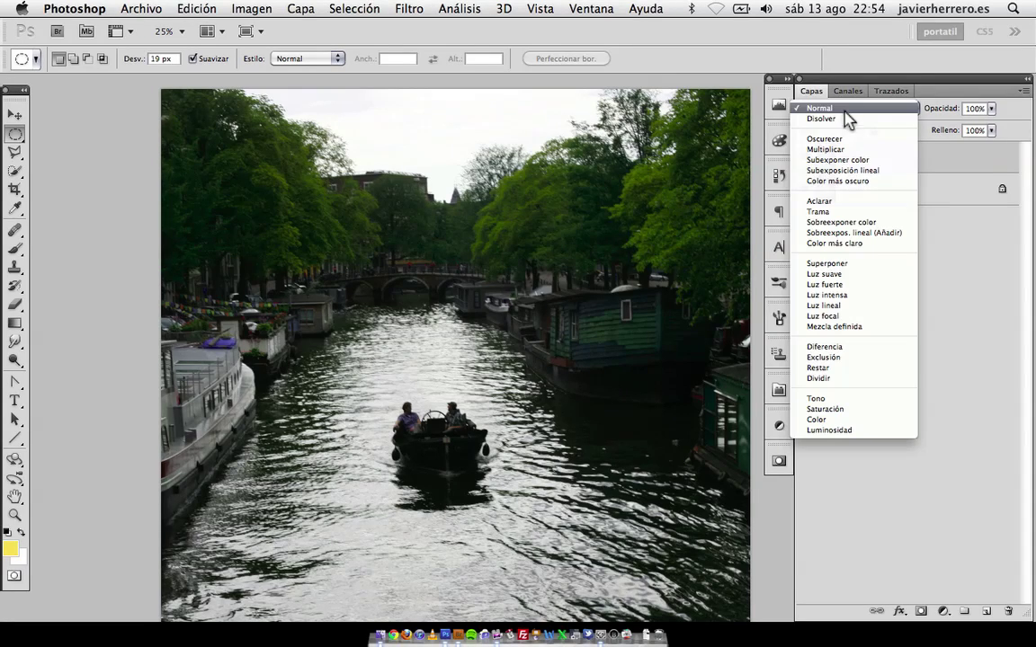
left_click(862, 359)
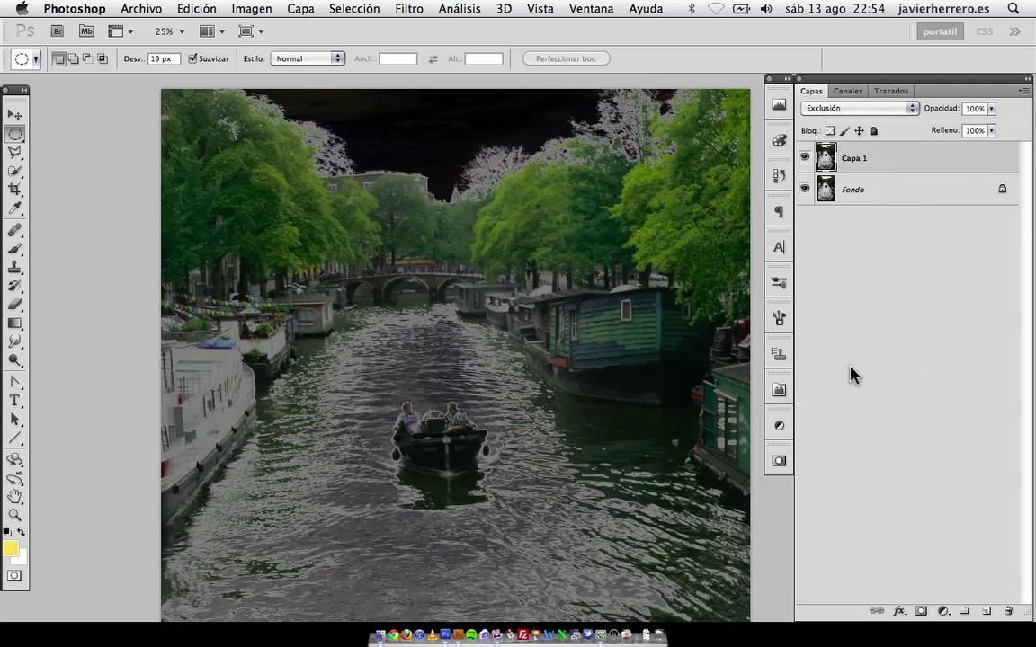
- Compare the canal photo with the Exclusión layer hidden and shown
left_click(806, 158)
left_click(806, 159)
left_click(805, 159)
left_click(805, 158)
left_click(806, 159)
left_click(806, 159)
- Add a layer mask to Capa 1 and limit it to the Sombras colour range
left_click(780, 462)
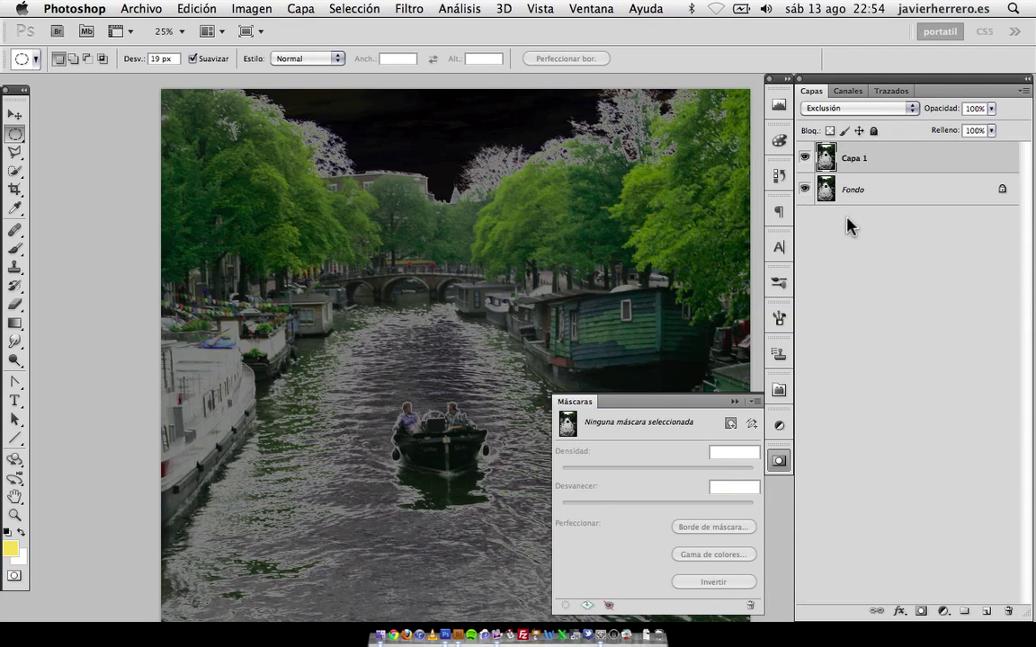
left_click(920, 610)
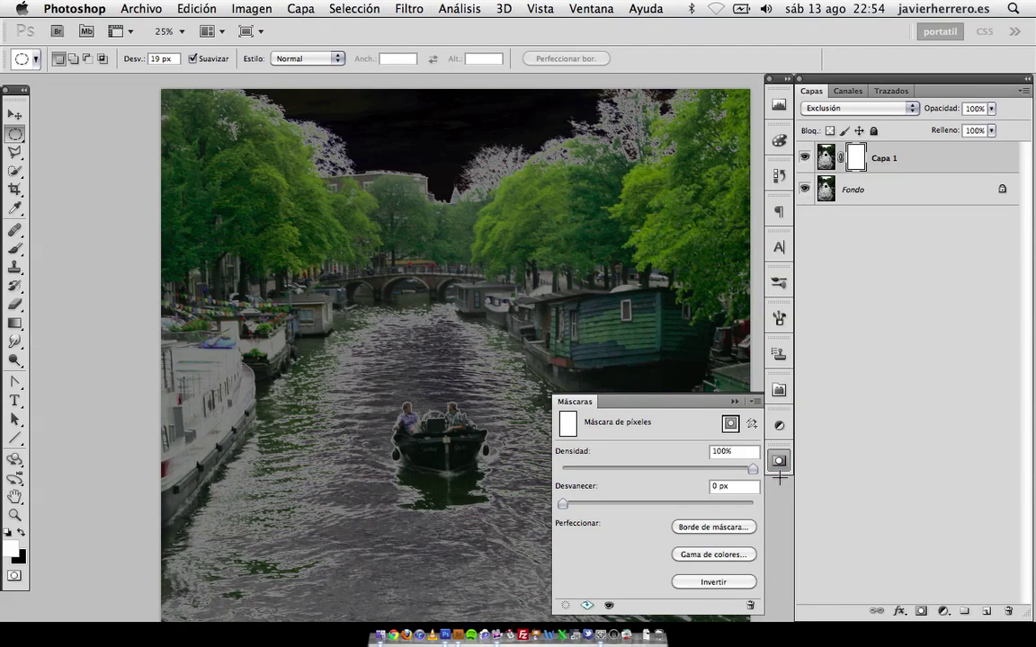
left_click(710, 556)
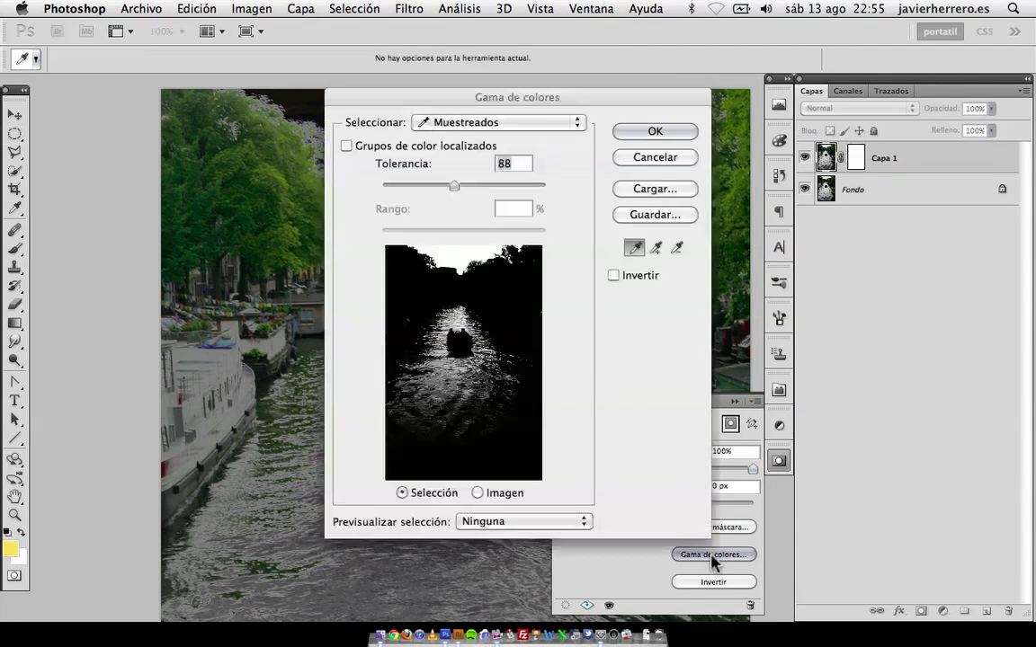
left_click(520, 124)
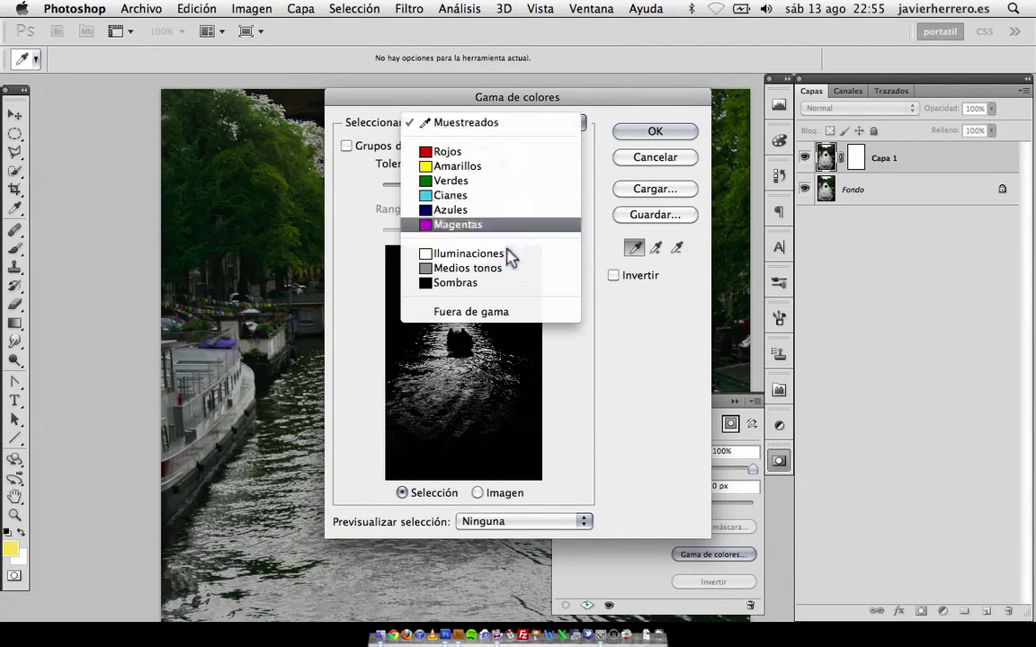
left_click(500, 283)
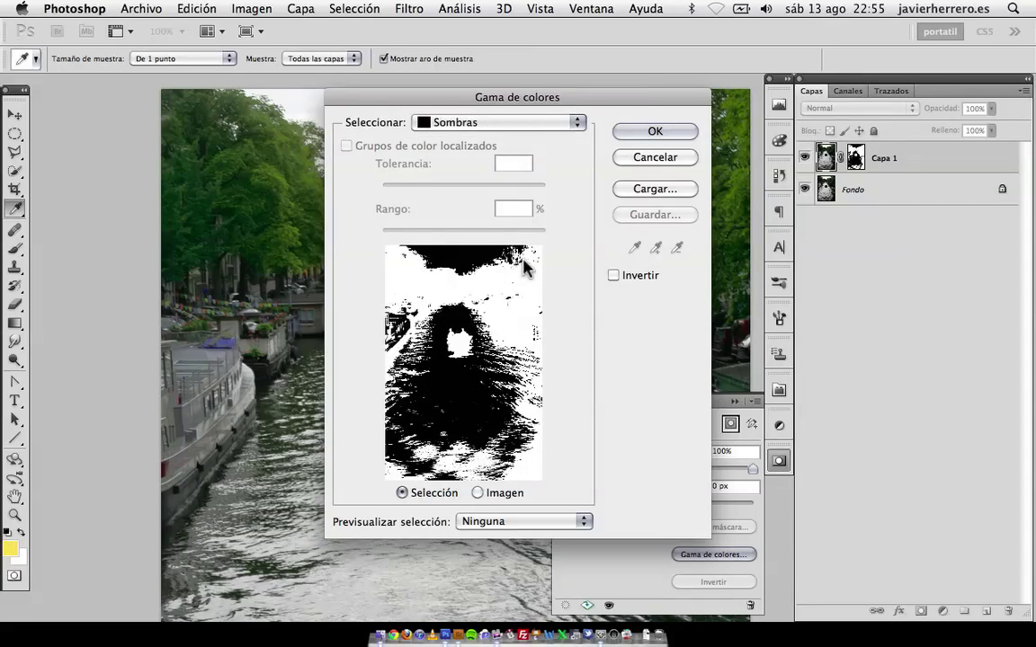
left_click(654, 131)
key("alt+shift+x")
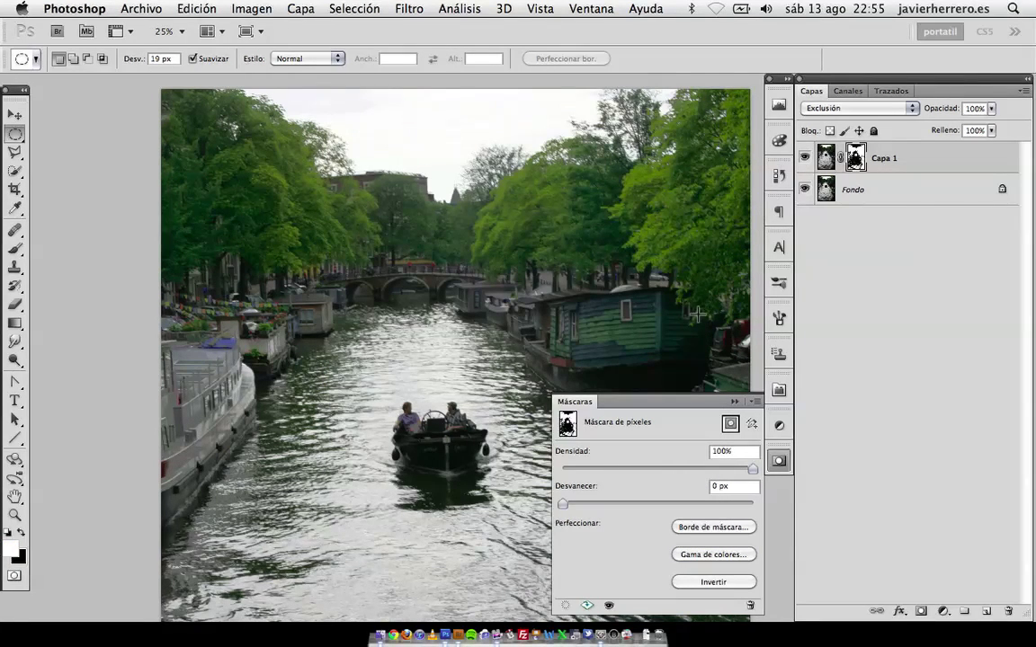
- Compare the boat and its passengers up close with the masked Capa 1 hidden and shown
key("super+plus")
key("super+plus")
key("super+plus")
key("super+plus")
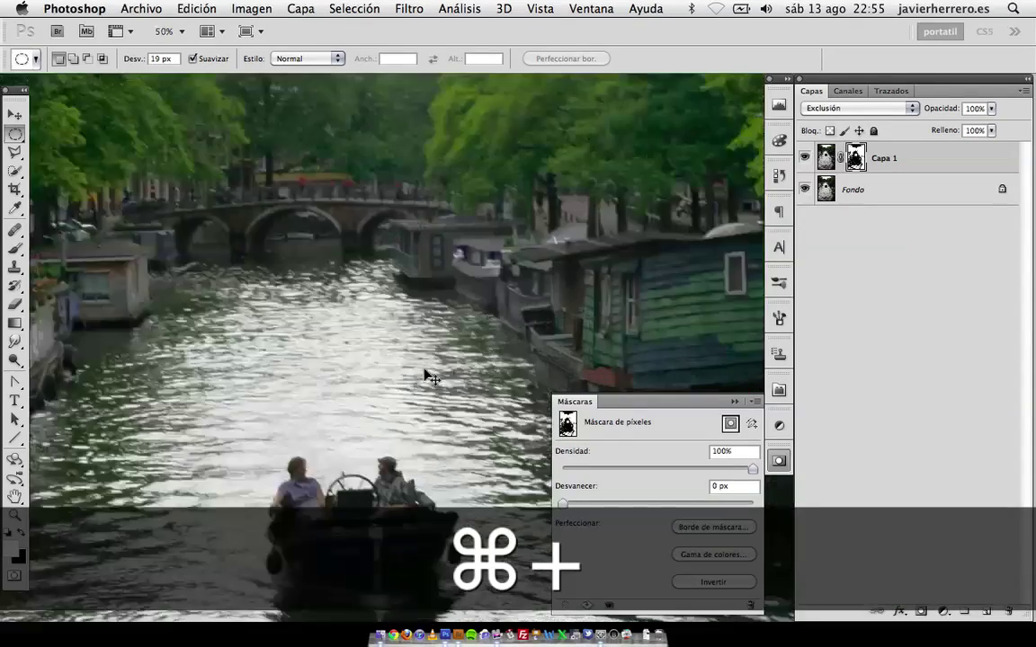
scroll(385, 423, "down", 10)
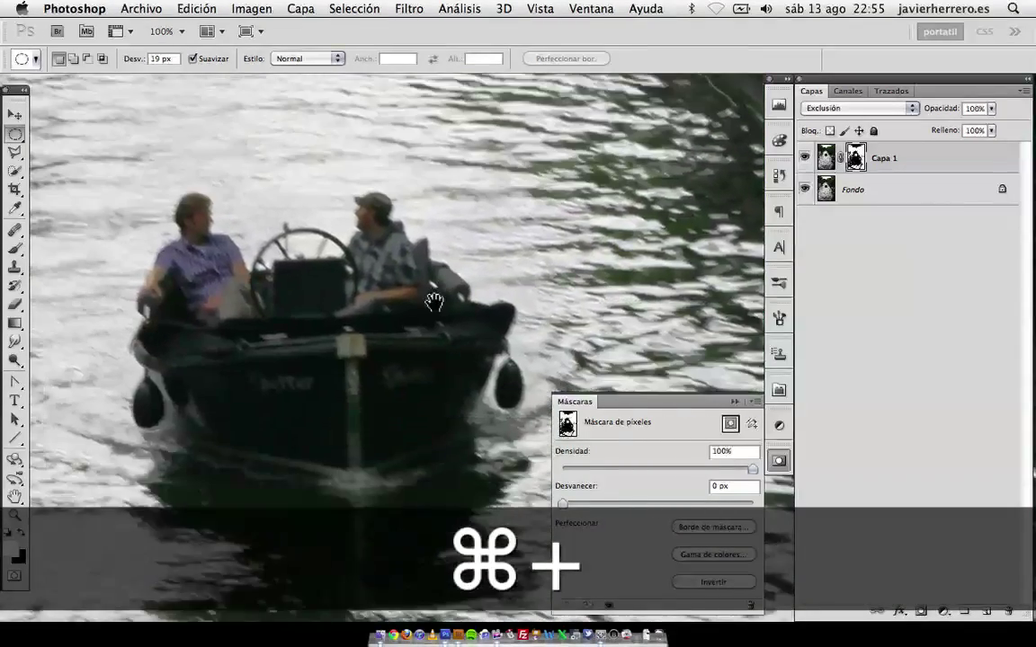
left_click(805, 158)
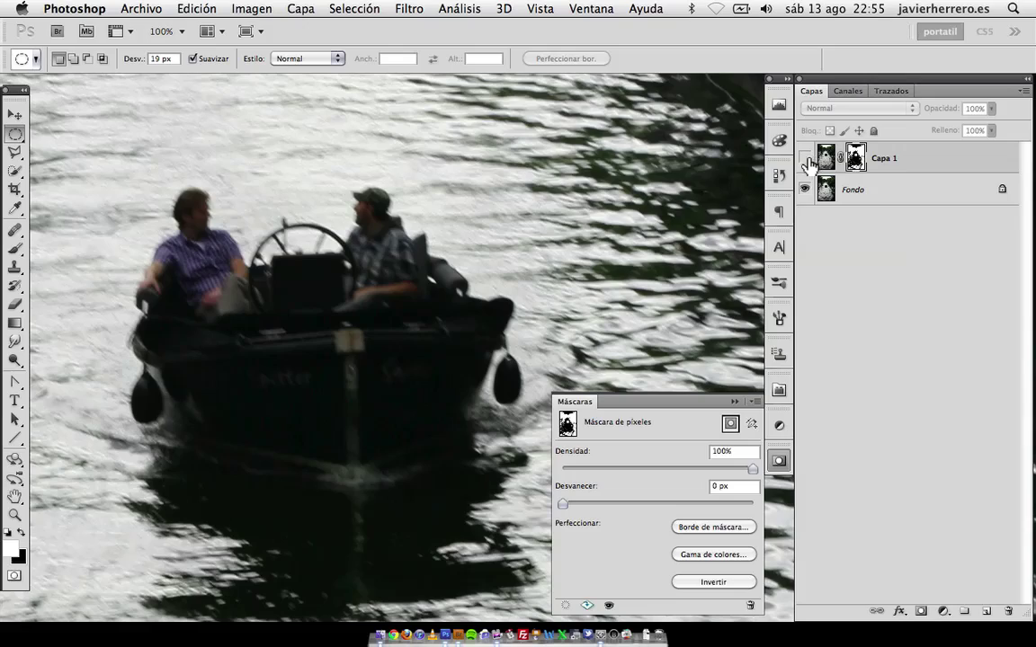
left_click(805, 158)
left_click(805, 159)
left_click(805, 158)
left_click(805, 158)
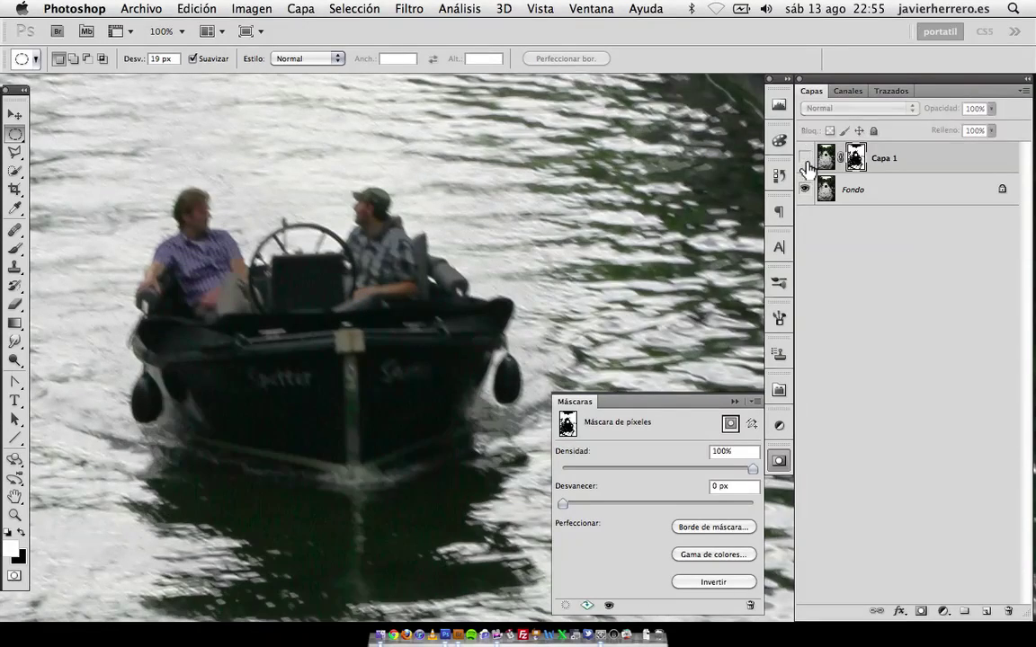
left_click(805, 159)
left_click(805, 158)
- Compare the boat and the green houseboat in a wider view with Capa 1 hidden and shown
key("super+minus")
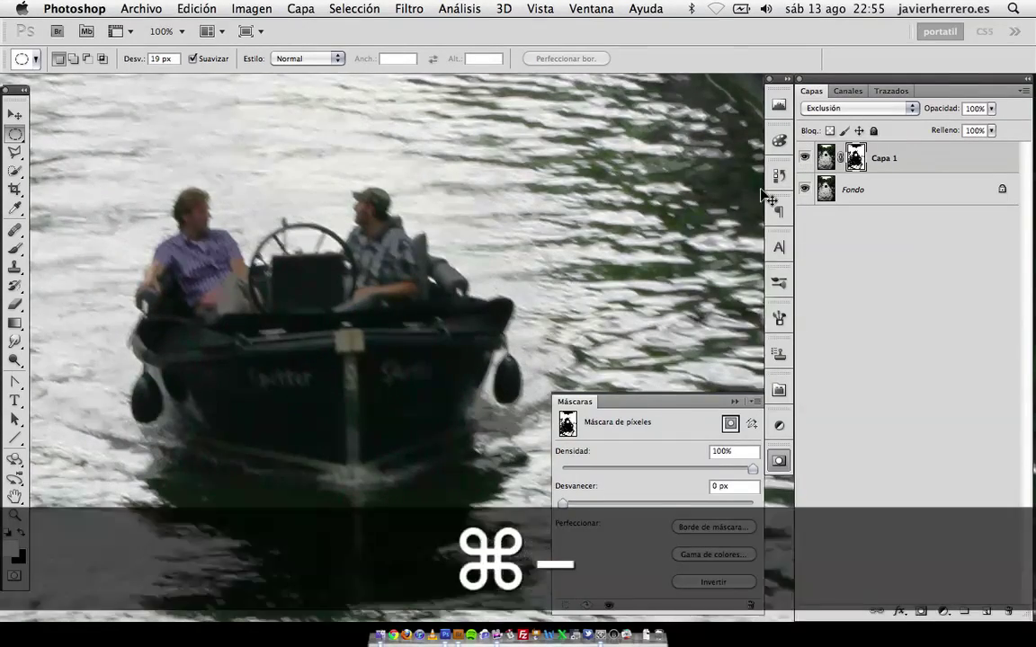
left_click_drag(763, 189, 465, 392)
left_click(805, 158)
left_click(805, 158)
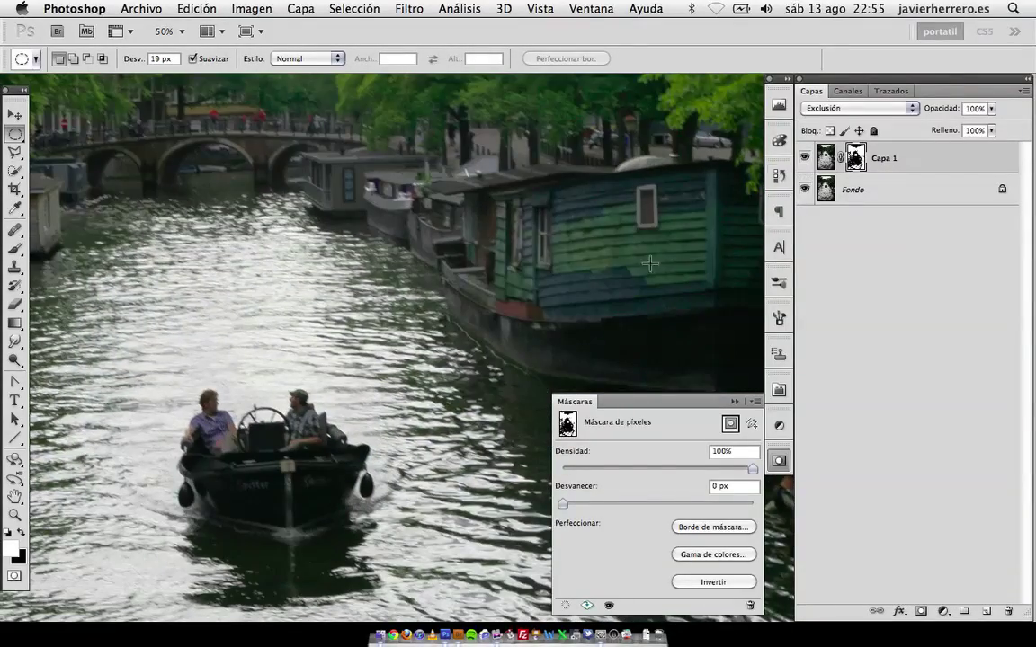
- Feather the mask of Capa 1 by 3 px, judging the edges on the boat's passengers
left_click_drag(269, 415, 376, 386)
key("z")
left_click_drag(286, 307, 460, 419)
left_click_drag(368, 483, 472, 377)
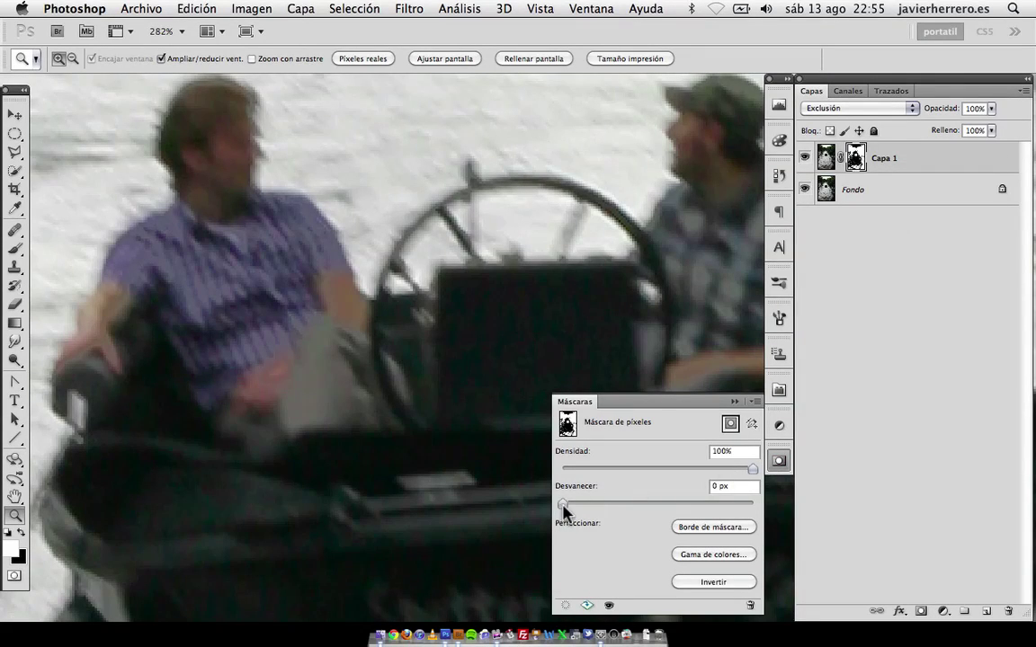
left_click_drag(573, 506, 589, 508)
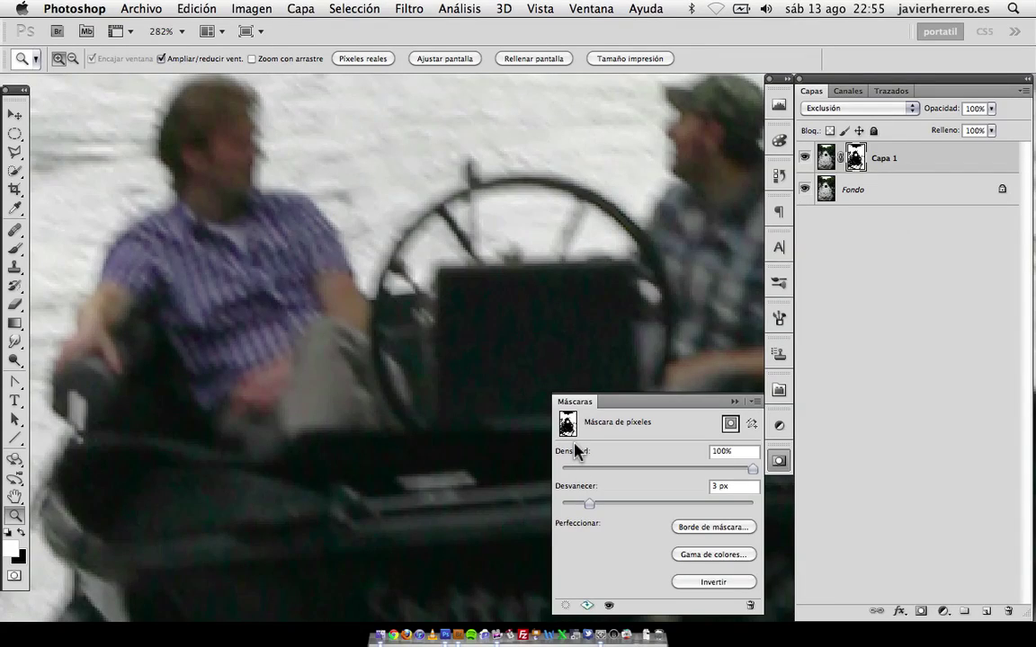
- Compare the overall canal photo with the feather-masked Capa 1 hidden and shown
key("super+minus")
key("super+minus")
key("super+minus")
key("super+minus")
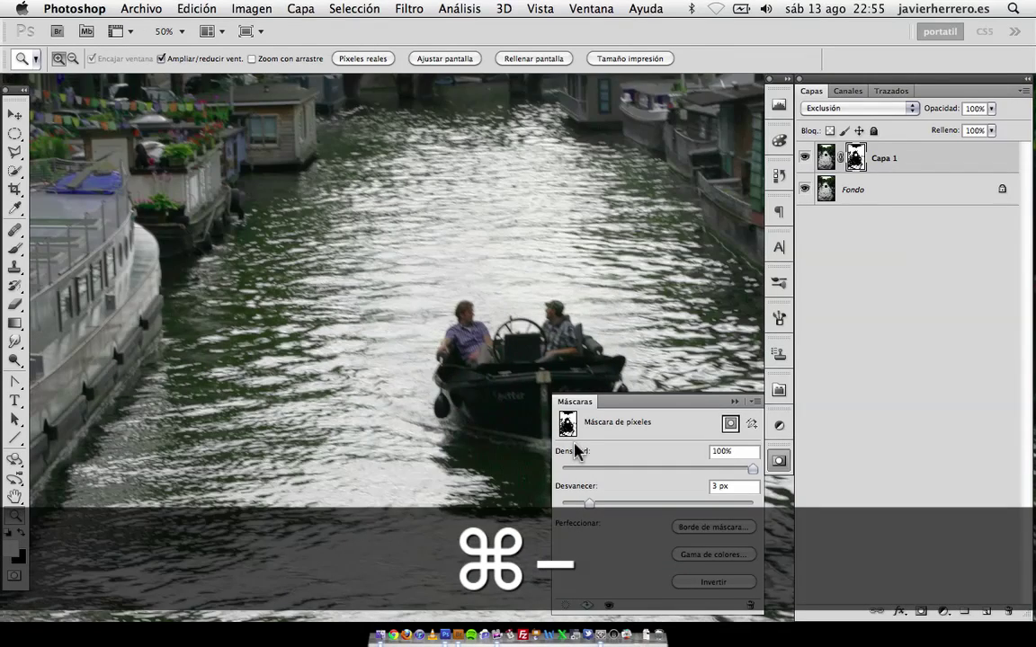
key("super+minus")
key("super+minus")
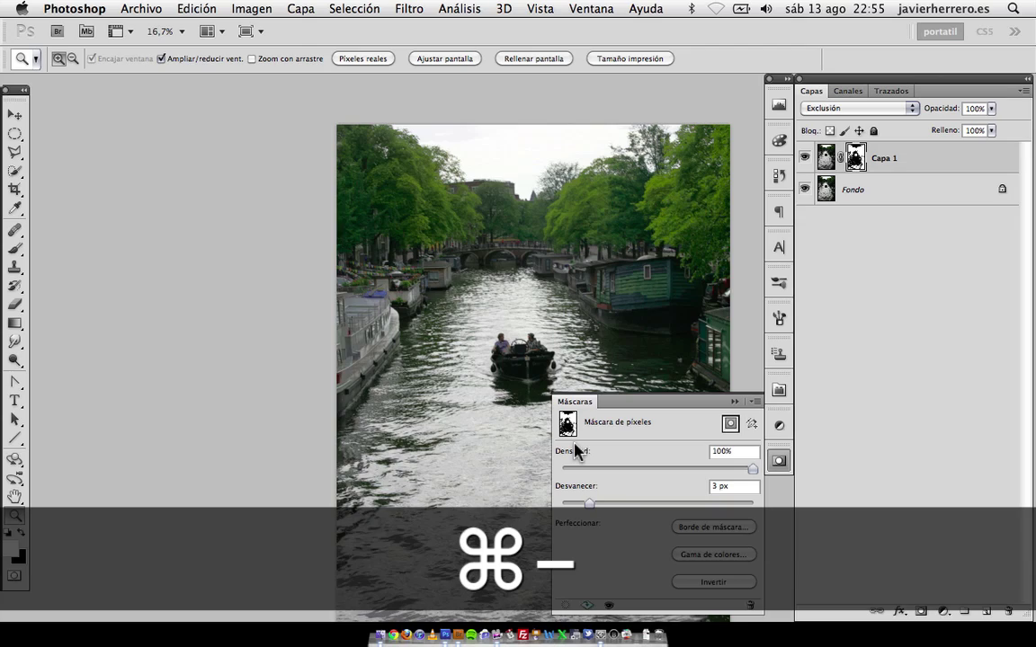
left_click_drag(701, 307, 549, 278)
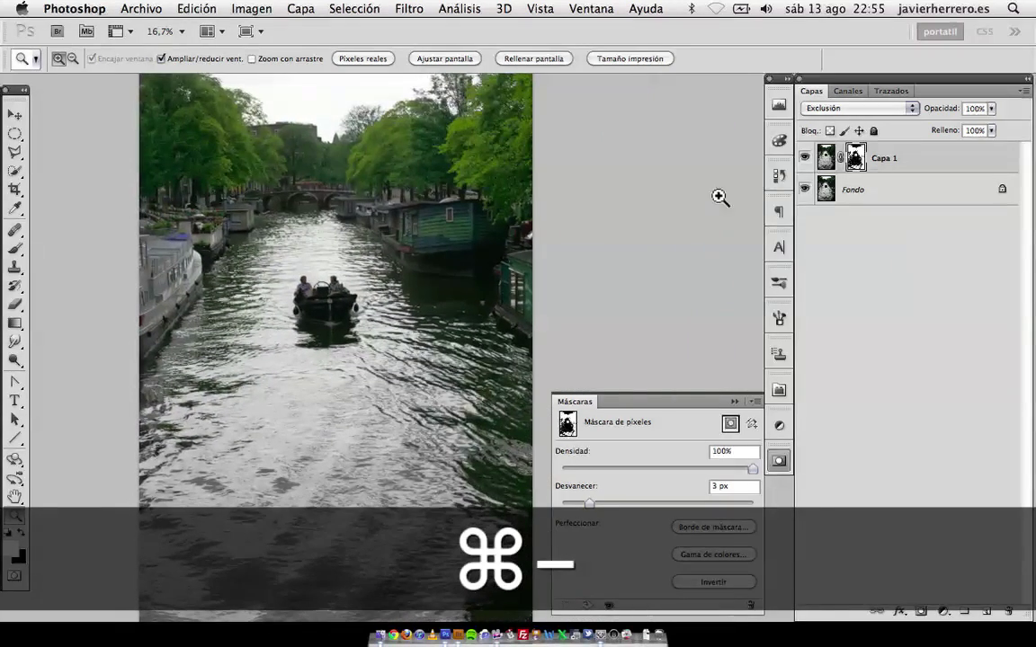
left_click(805, 160)
left_click(804, 160)
left_click(805, 160)
left_click(805, 161)
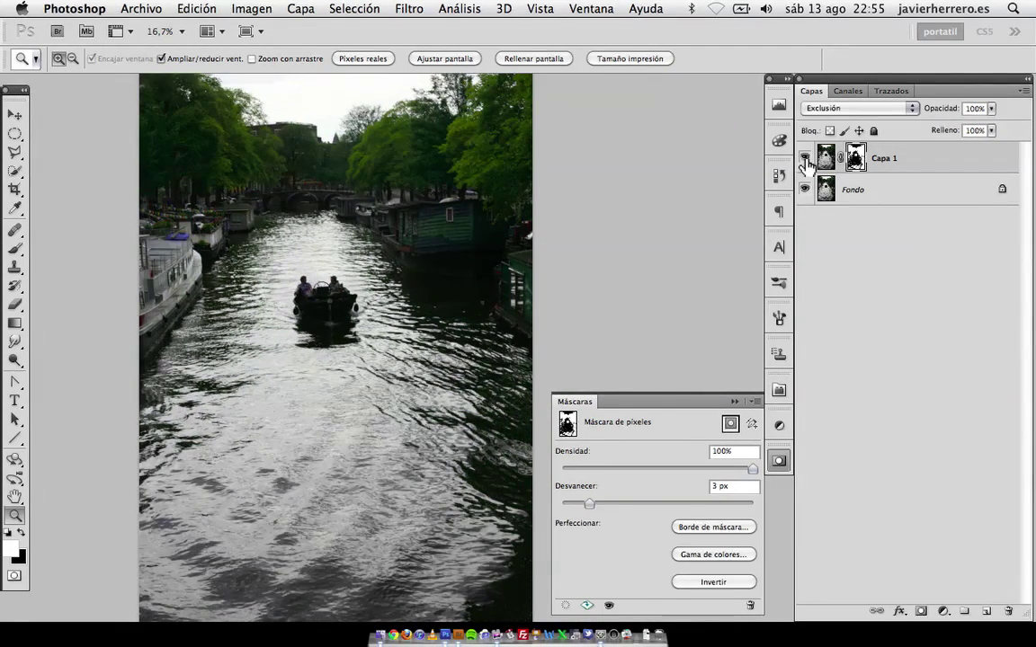
- Check the shadow lightening once more with Capa 1 hidden and shown, and collapse the mask settings
left_click(805, 160)
left_click(804, 160)
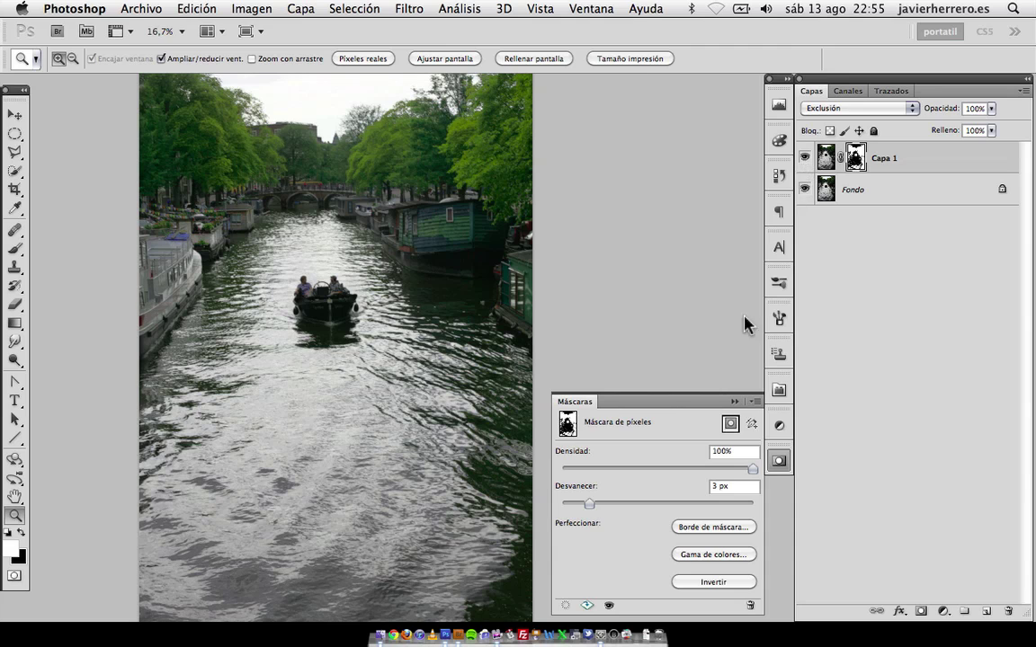
left_click(734, 401)
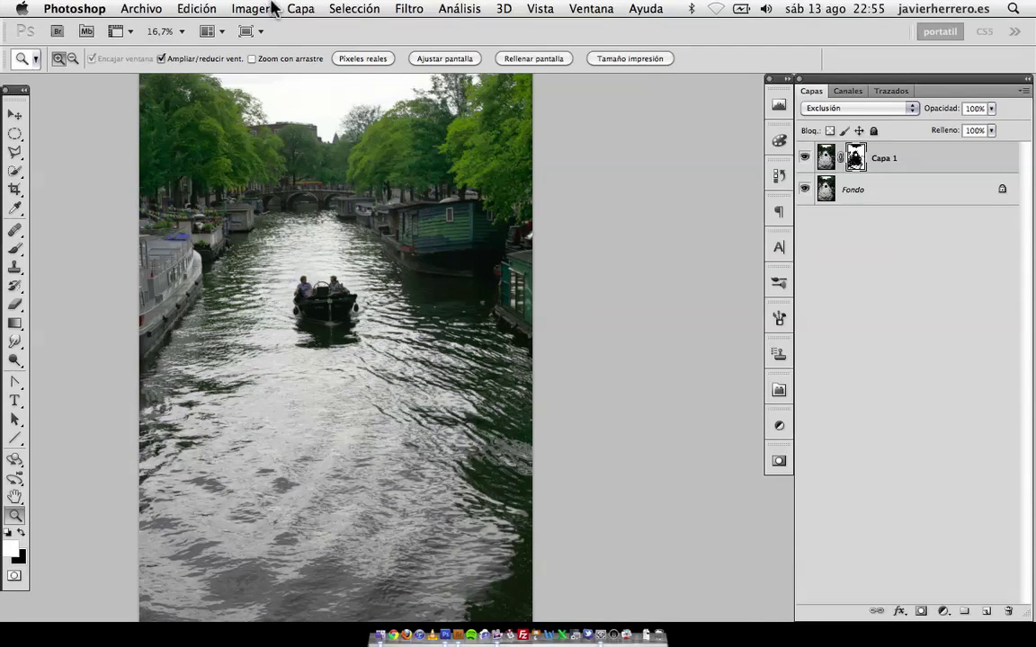
left_click(241, 9)
mouse_move(256, 59)
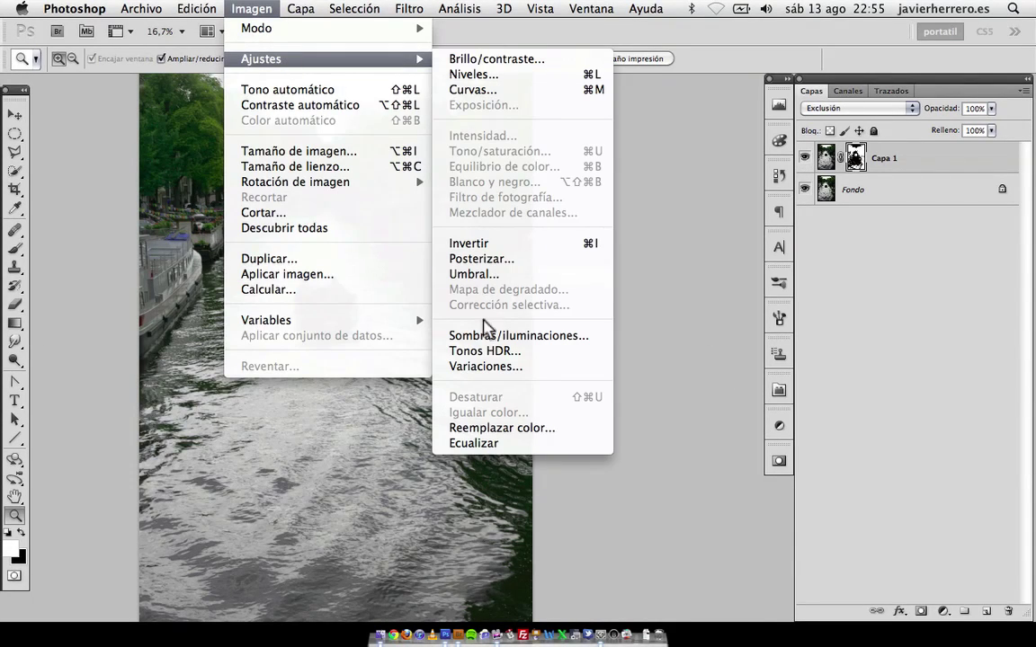
left_click(644, 189)
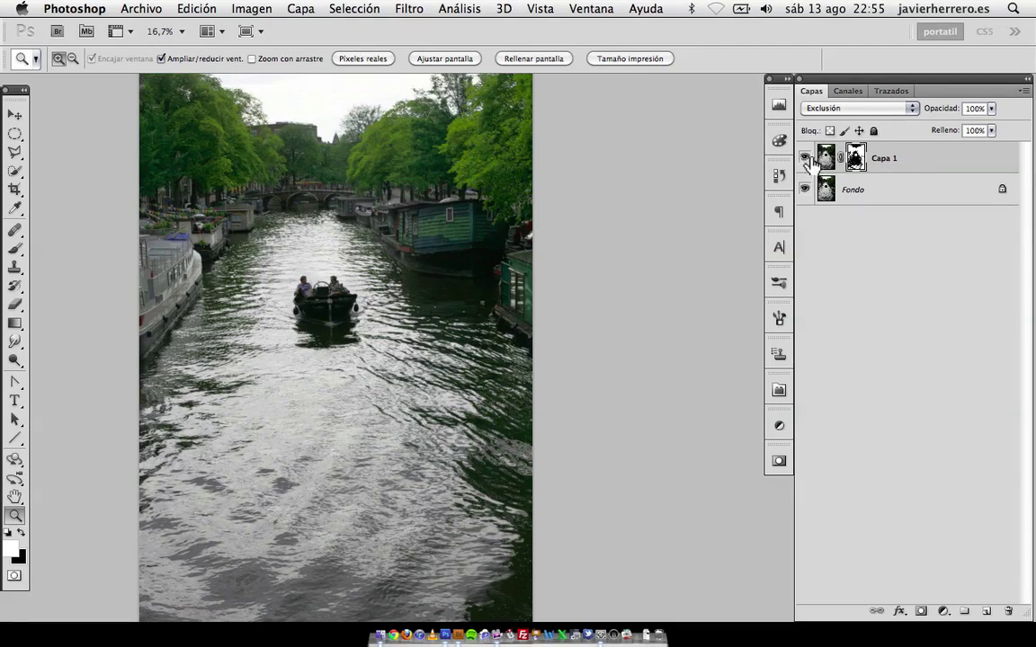
key("super+z")
key("super+z")
- Switch to Adobe Bridge and preview fin web.jpg at full screen
left_click(470, 610)
left_click(306, 523)
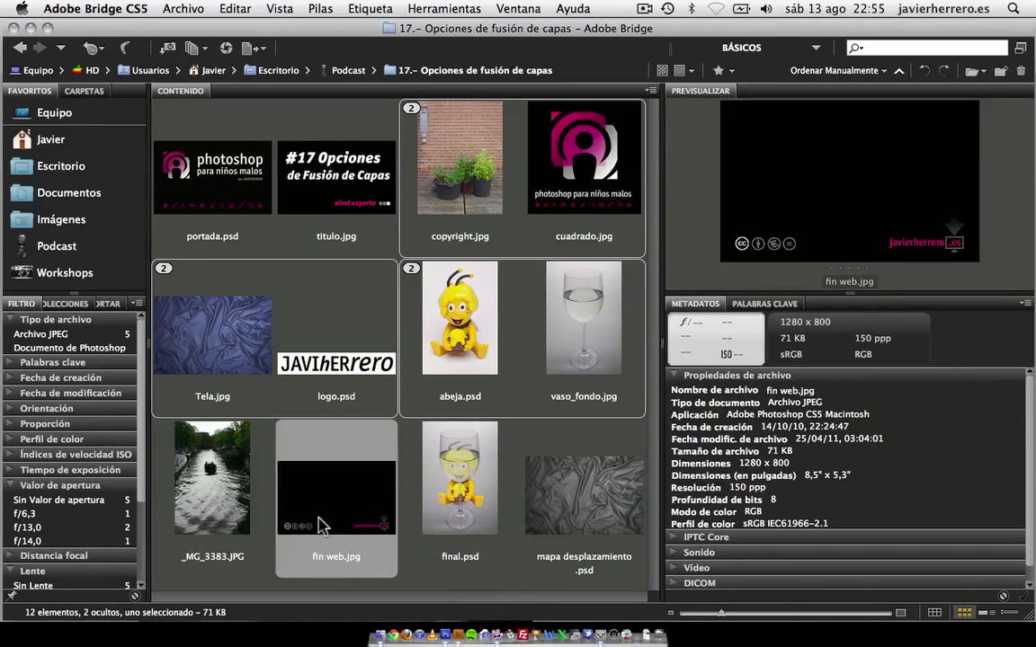
key("space")
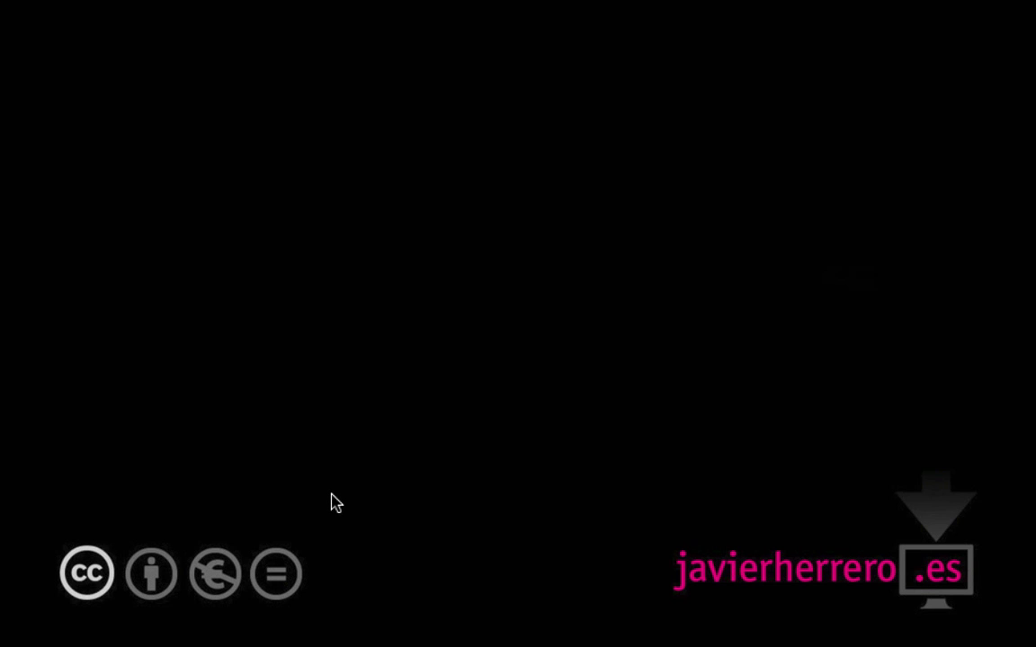